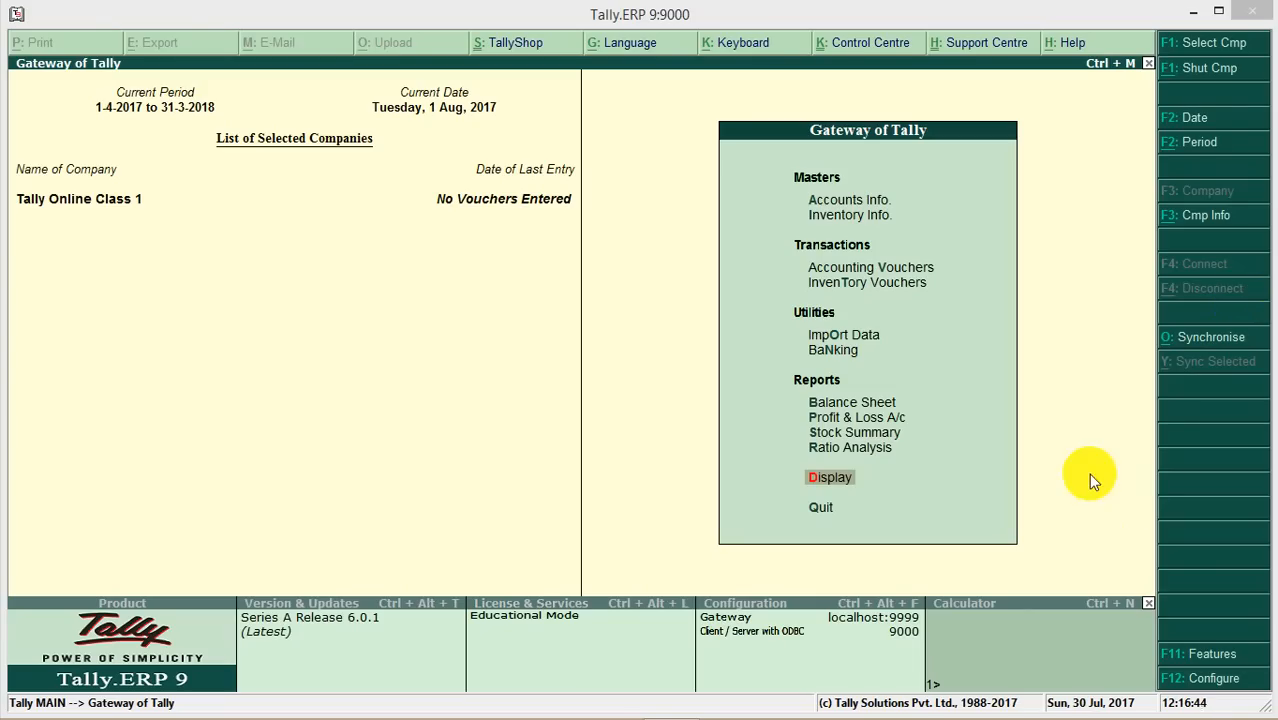
Open the accounting voucher creation screen from the Gateway of Tally
{"action": "key", "text": "Up"}
{"action": "key", "text": "Up"}
{"action": "key", "text": "Up"}
{"action": "key", "text": "Up"}
{"action": "key", "text": "Up"}
{"action": "key", "text": "Up"}
{"action": "key", "text": "Up"}
{"action": "key", "text": "Up"}
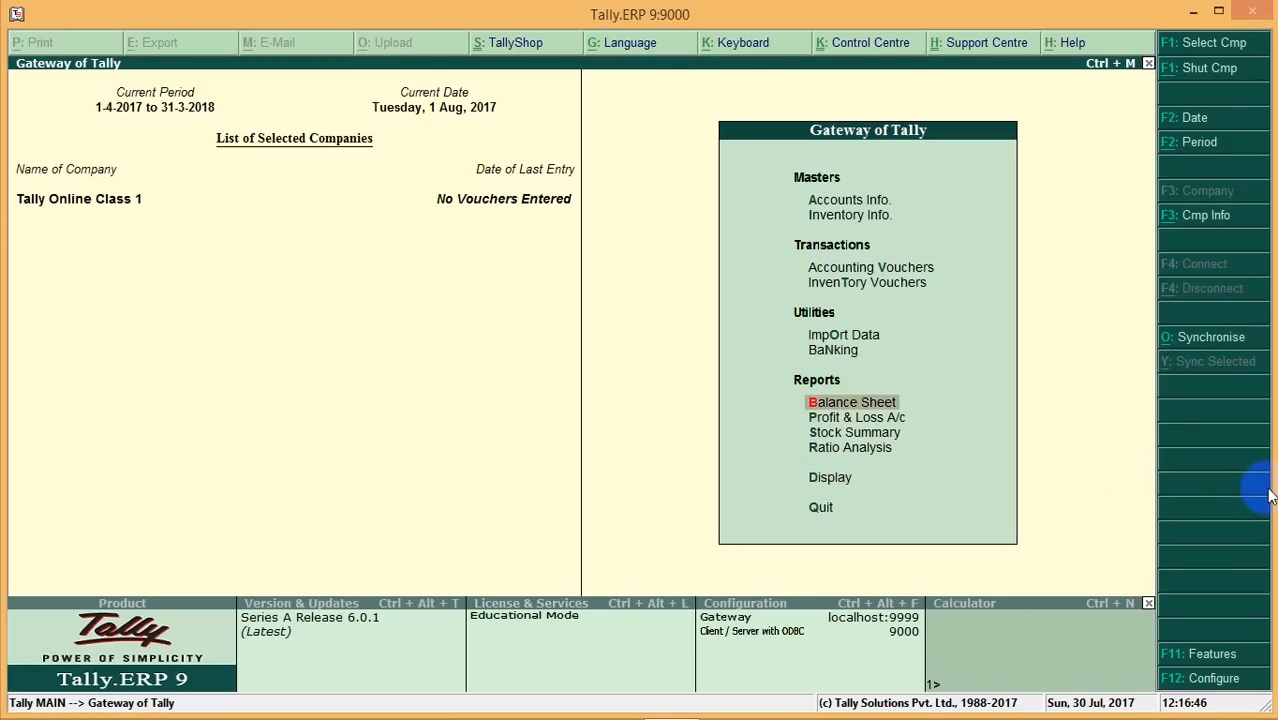
{"action": "key", "text": "Return"}
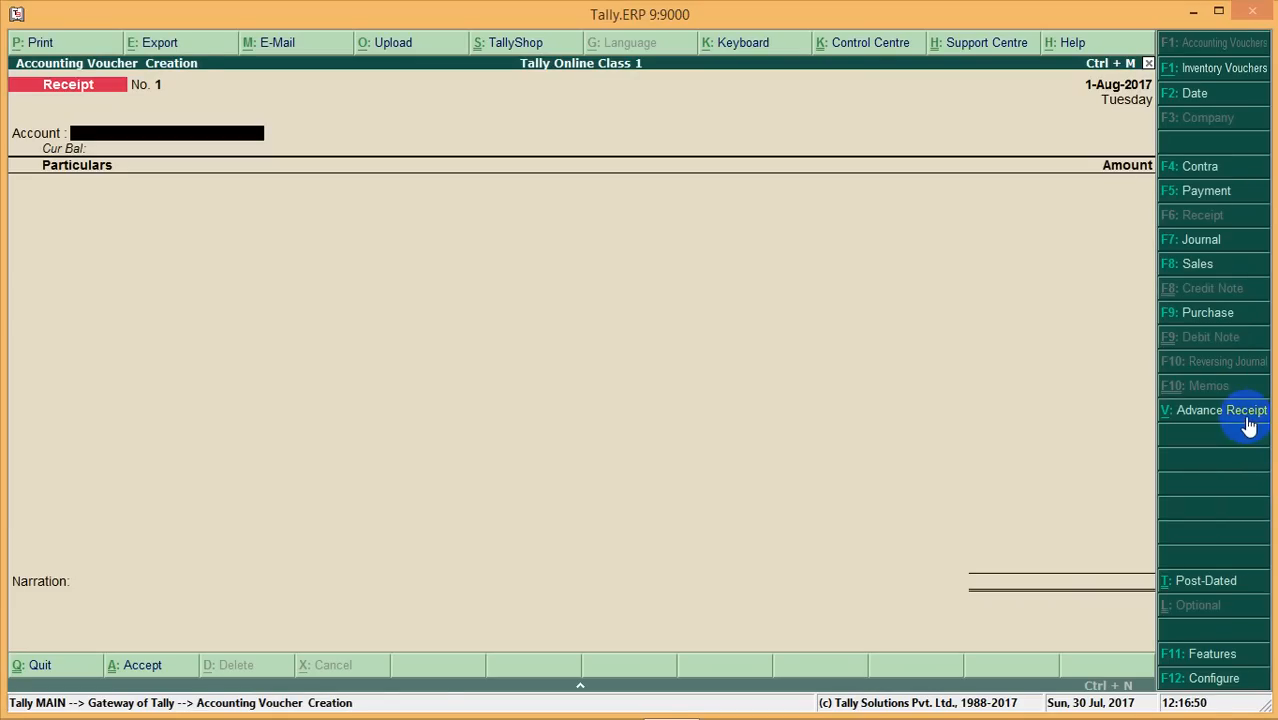
Set the receipt voucher's date to 1-7-2017
{"action": "key", "text": "F2"}
{"action": "type", "text": "1-7"}
{"action": "key", "text": "Return"}
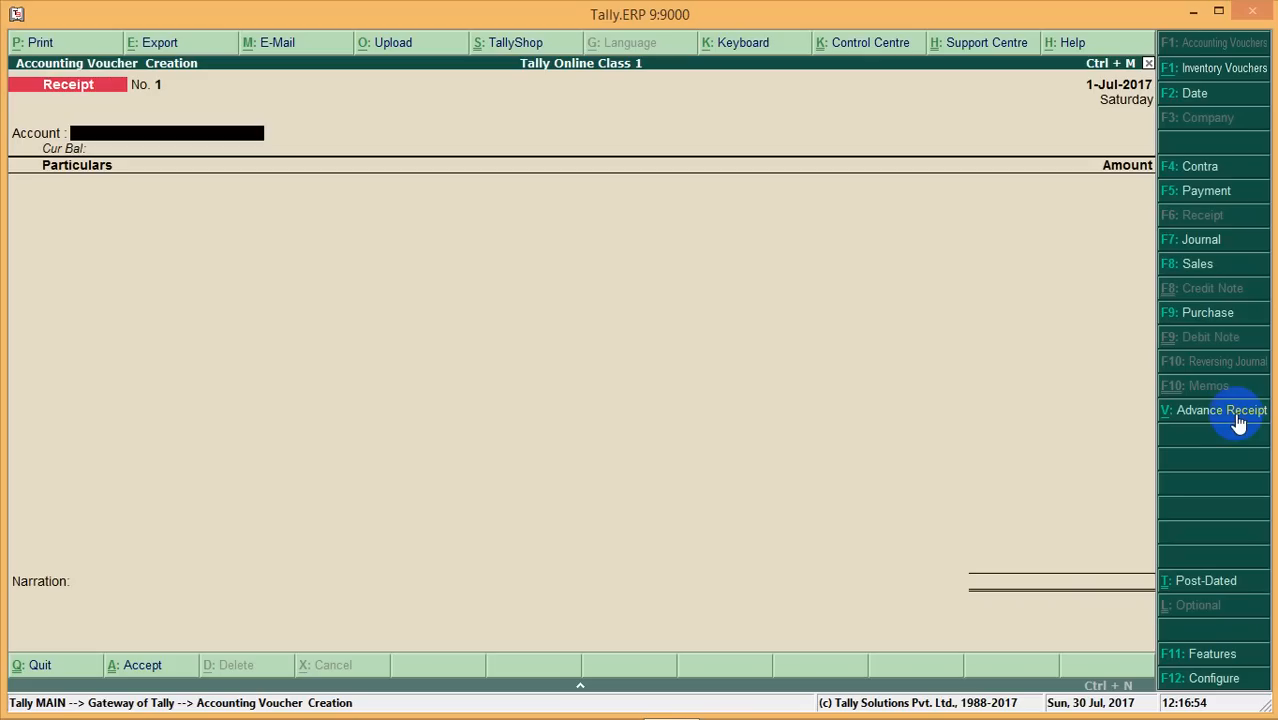
Mark the voucher as an advance receipt, with Cash as the account and Raman & Co. Local Registered Dealer) as the party
{"action": "left_click", "coordinate": [1238, 423]}
{"action": "type", "text": "Cas"}
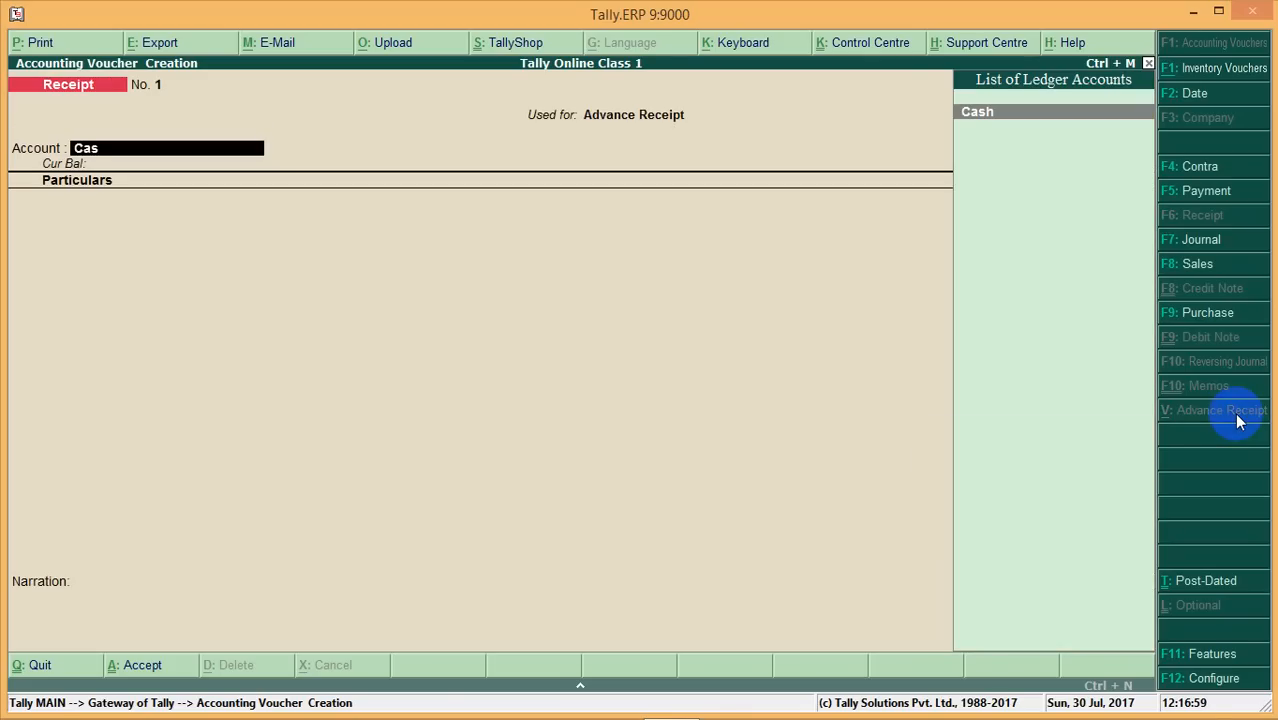
{"action": "key", "text": "Return"}
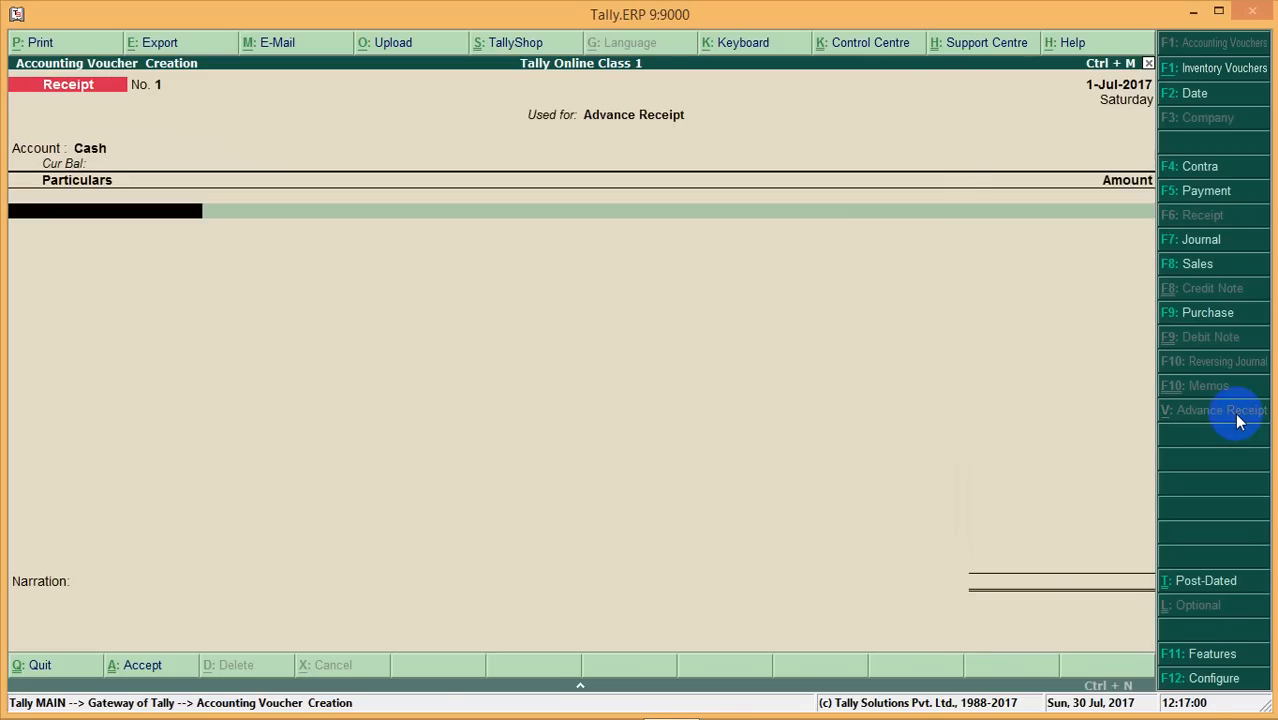
{"action": "type", "text": "R"}
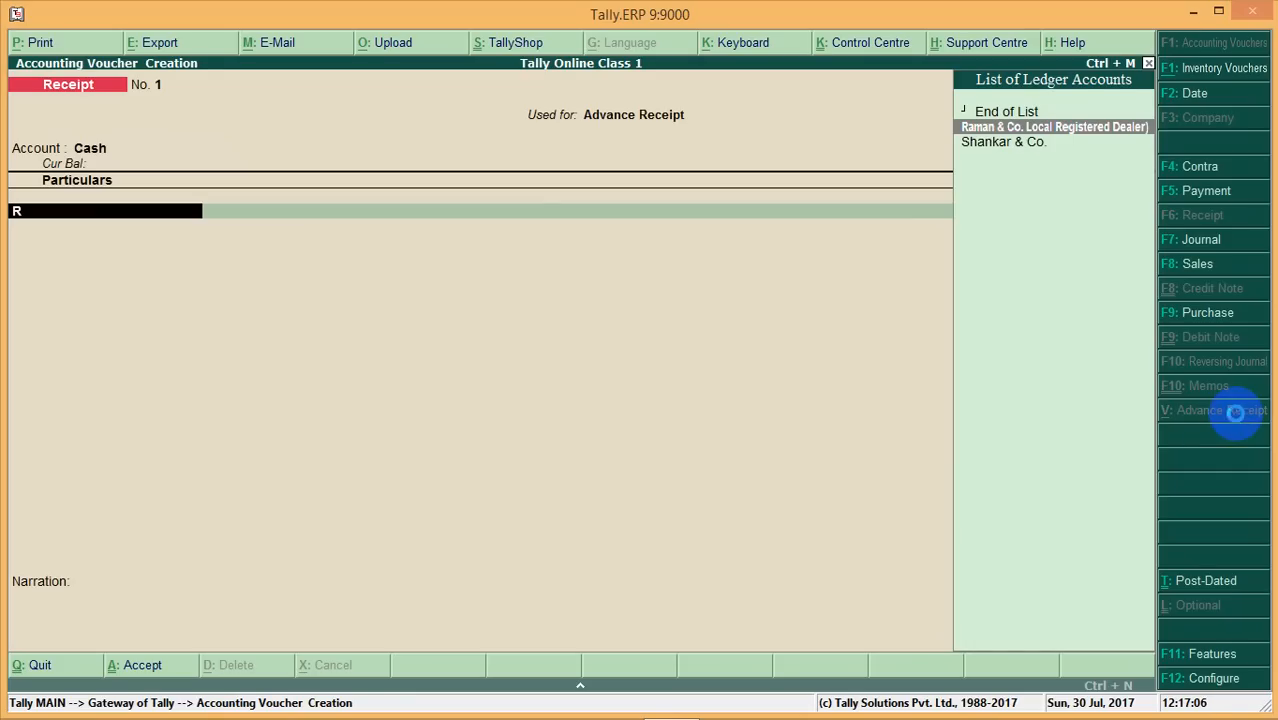
{"action": "key", "text": "Return"}
Review the Raman & Co. ledger from within the voucher, including its state and GST registration details, and accept the ledger
{"action": "key", "text": "Escape"}
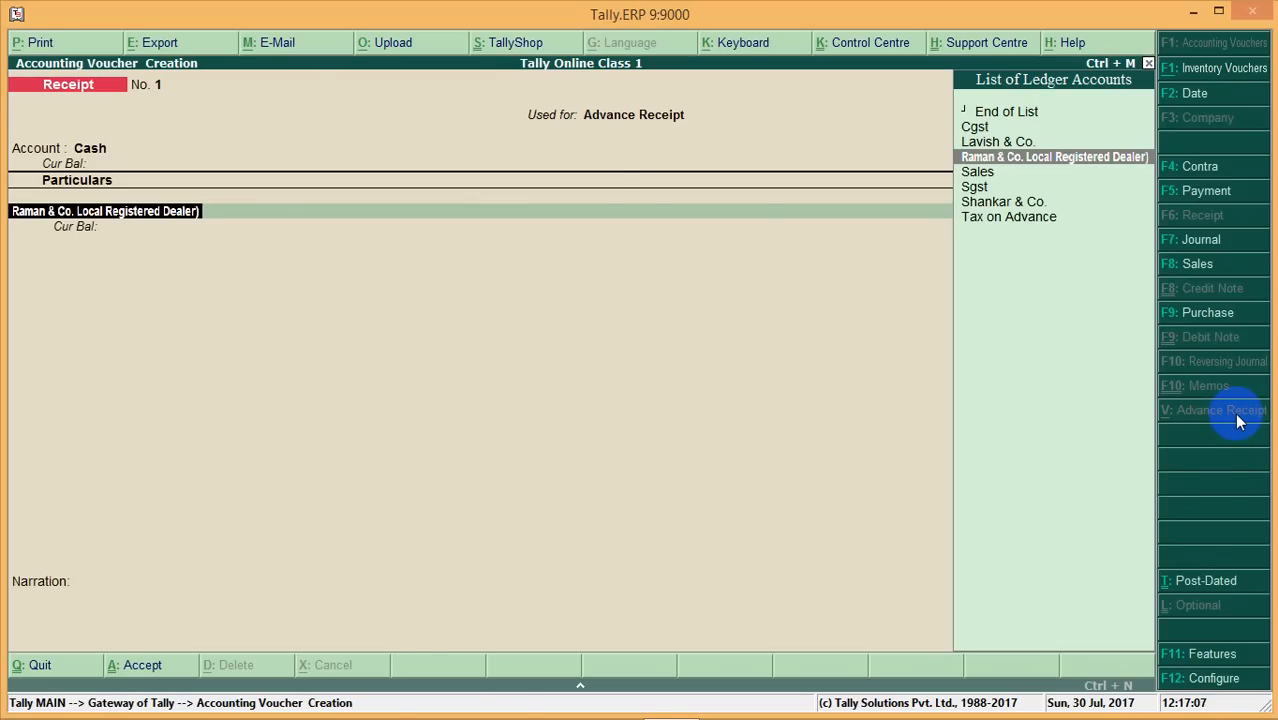
{"action": "key", "text": "ctrl+Return"}
{"action": "key", "text": "Return"}
{"action": "key", "text": "Return"}
{"action": "key", "text": "Return"}
{"action": "key", "text": "Return"}
{"action": "key", "text": "Return"}
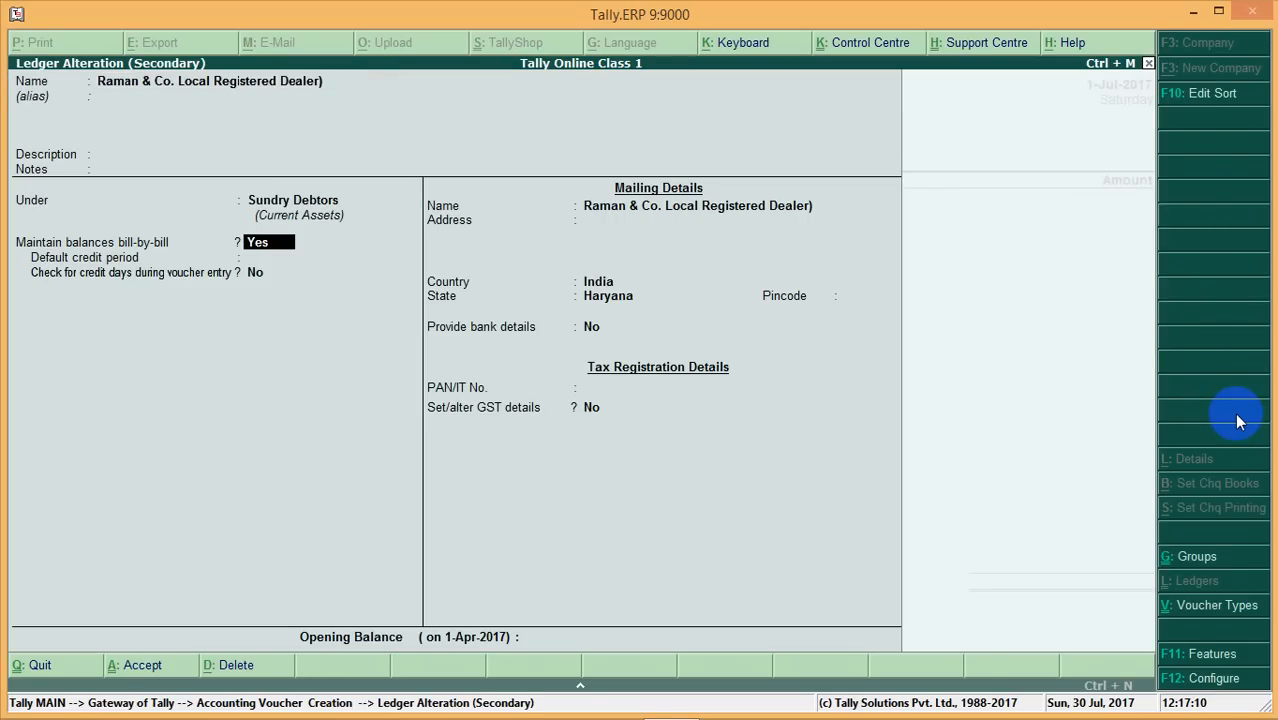
{"action": "key", "text": "Return"}
{"action": "key", "text": "Return"}
{"action": "key", "text": "Return"}
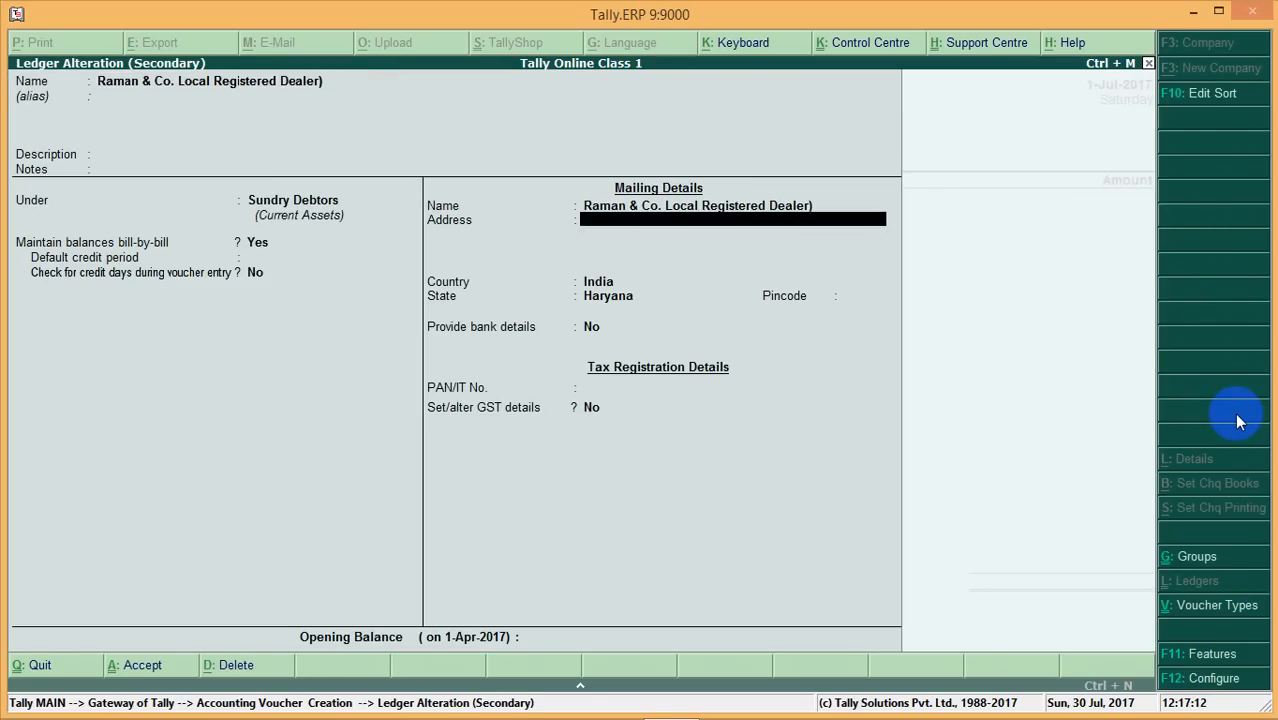
{"action": "key", "text": "Return"}
{"action": "key", "text": "Return"}
{"action": "key", "text": "Return"}
{"action": "key", "text": "Return"}
{"action": "key", "text": "Return"}
{"action": "key", "text": "Return"}
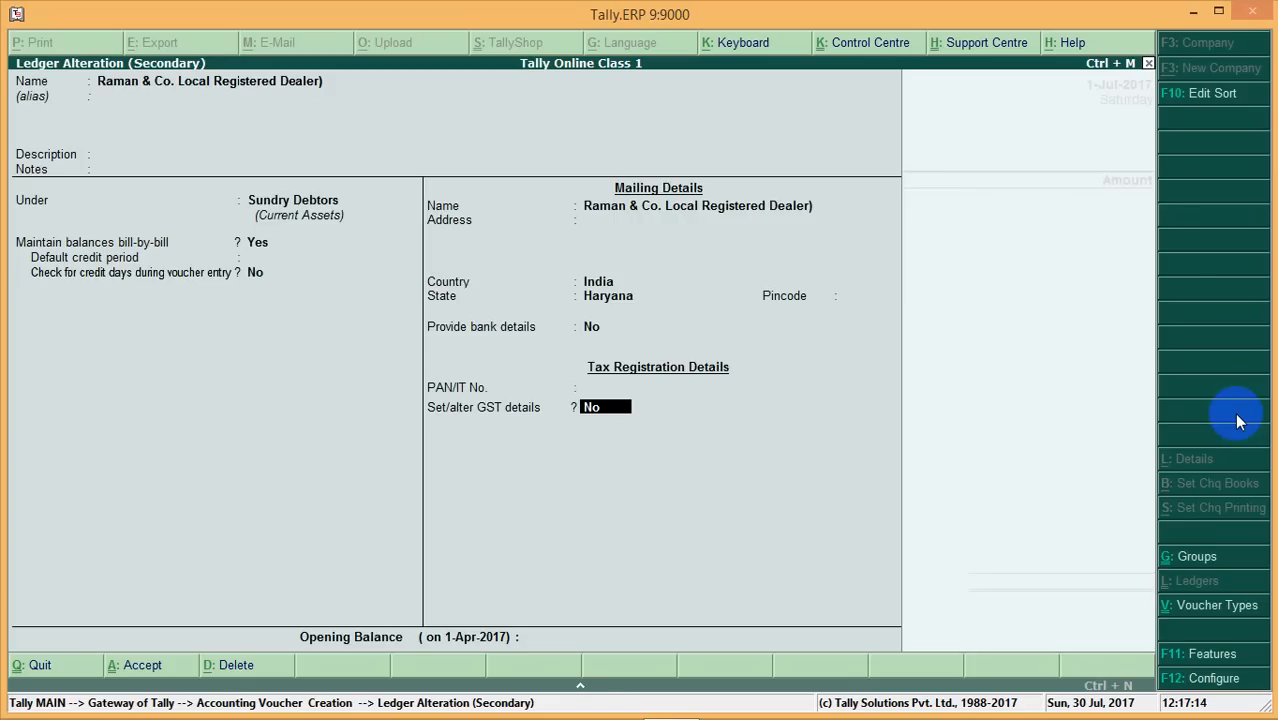
{"action": "key", "text": "y"}
{"action": "key", "text": "Return"}
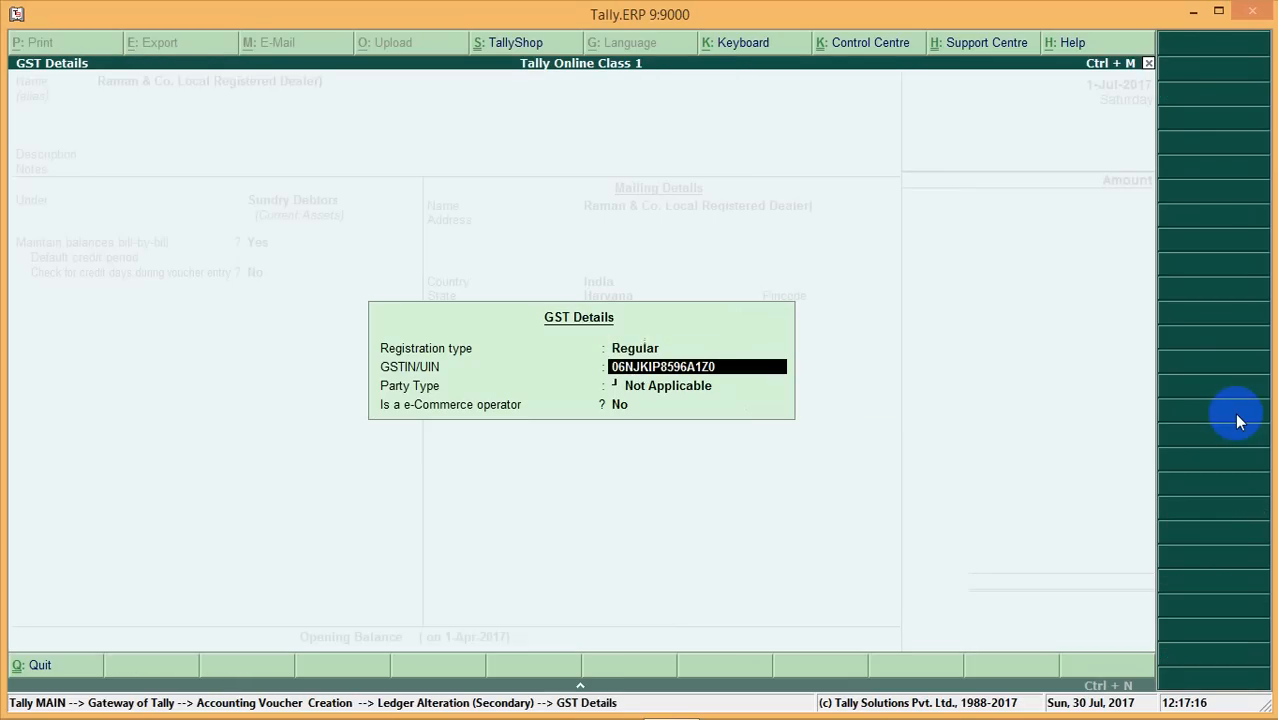
{"action": "key", "text": "Return"}
{"action": "key", "text": "Return"}
{"action": "key", "text": "Return"}
{"action": "key", "text": "Return"}
{"action": "key", "text": "Return"}
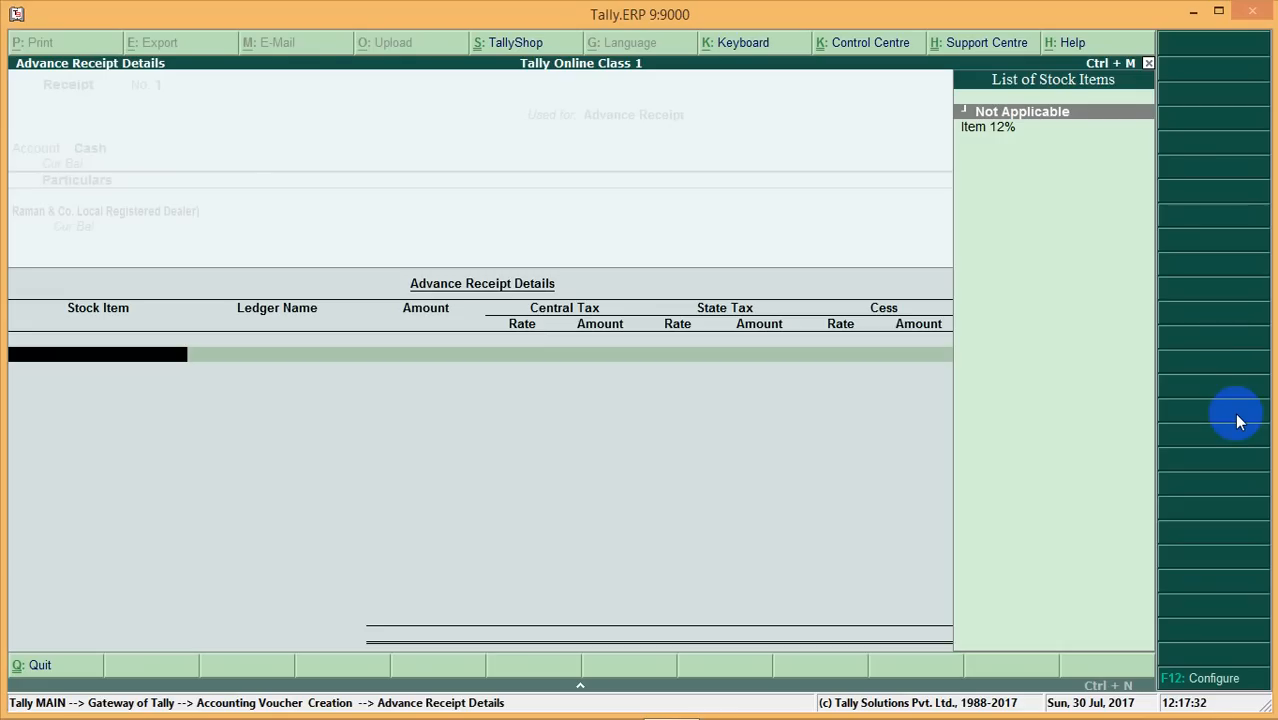
Configure the advance receipt details to allow entry of amounts inclusive of tax
{"action": "key", "text": "F12"}
{"action": "key", "text": "Return"}
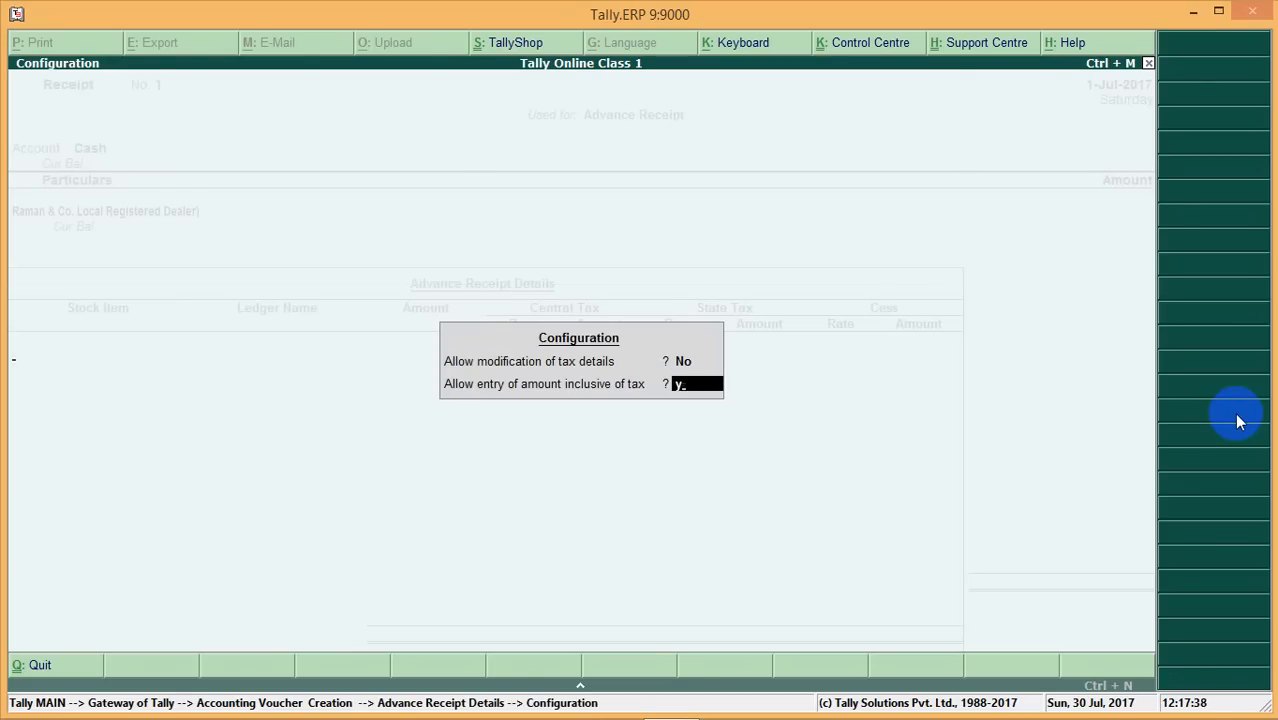
{"action": "key", "text": "Return"}
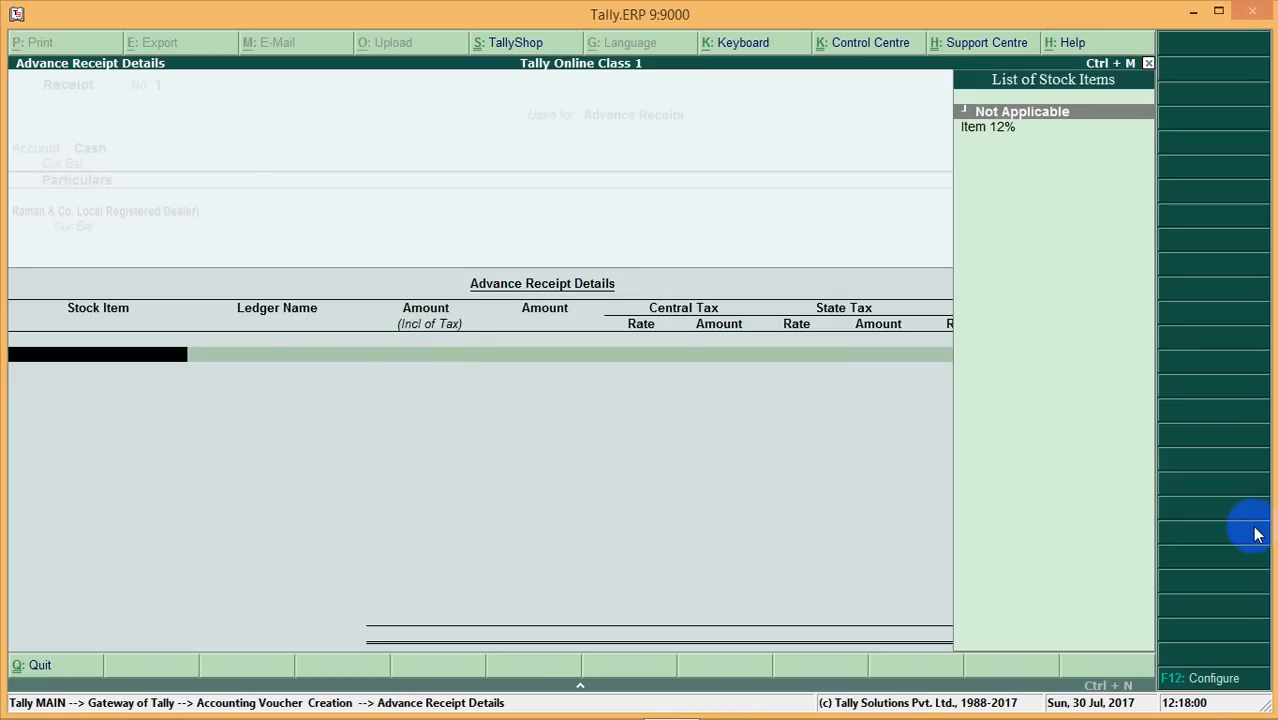
Choose Item 12% as the stock item in the advance receipt details
{"action": "key", "text": "Return"}
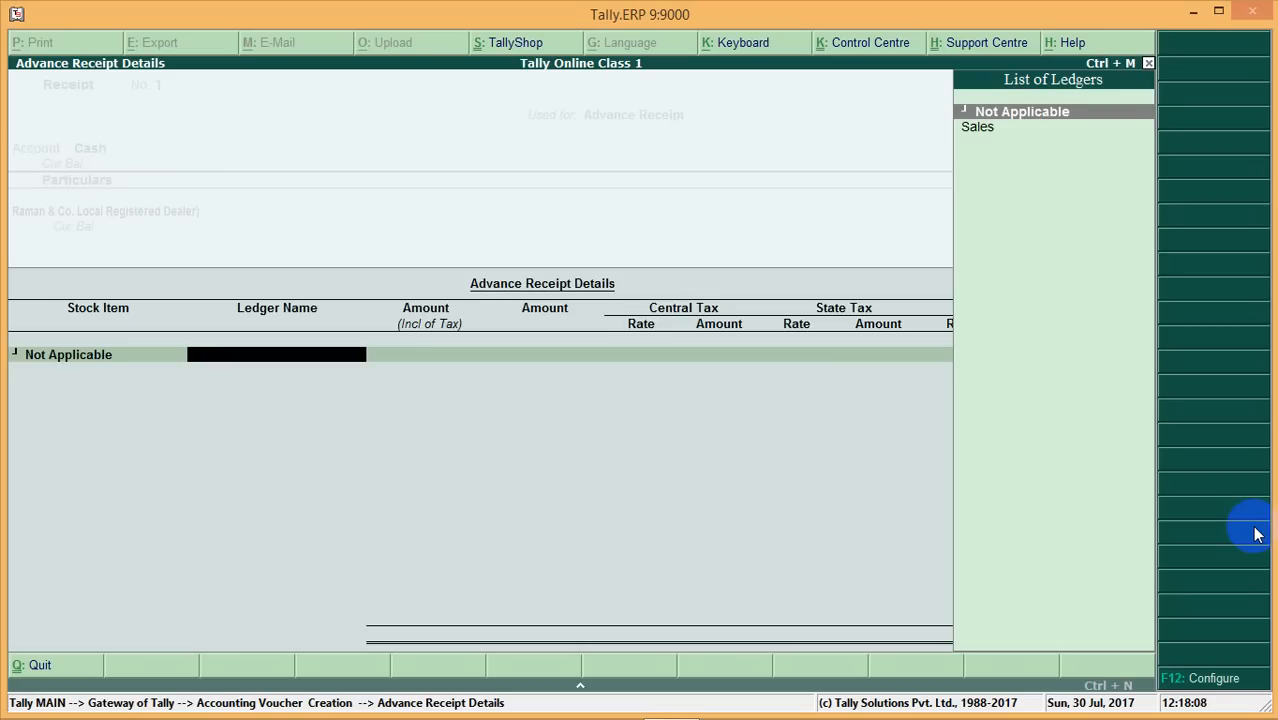
{"action": "key", "text": "BackSpace"}
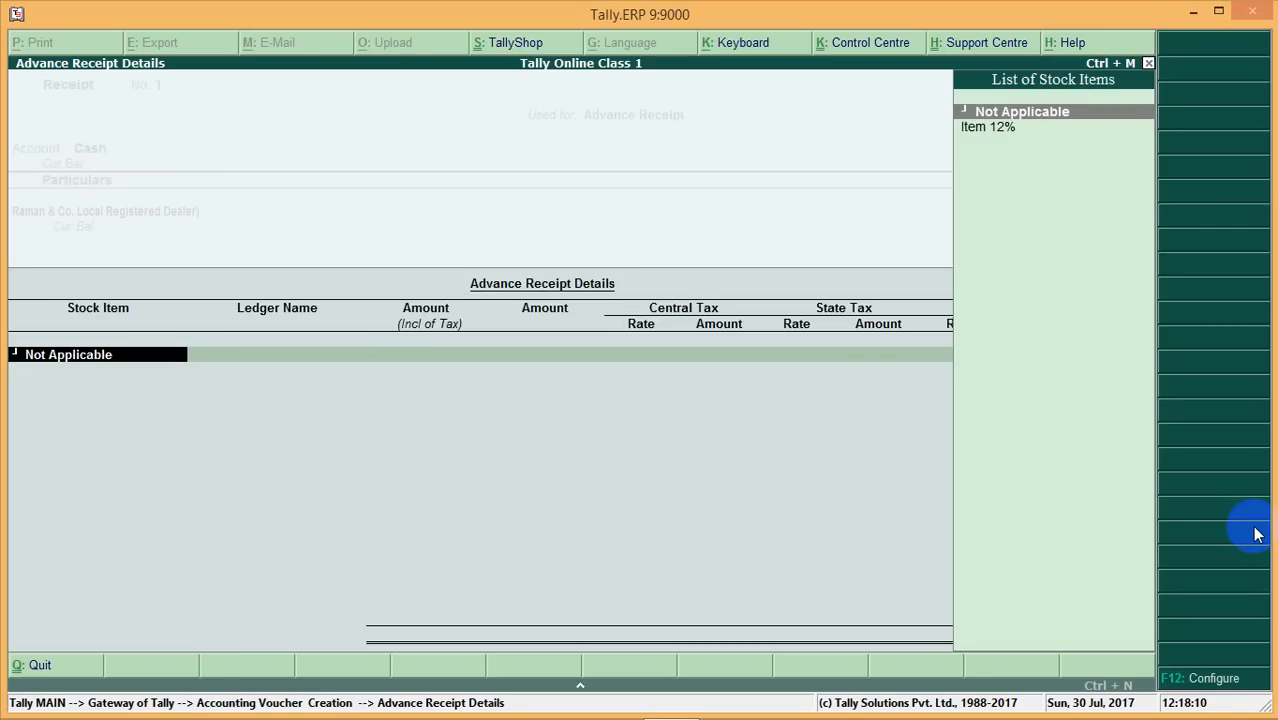
{"action": "key", "text": "Down"}
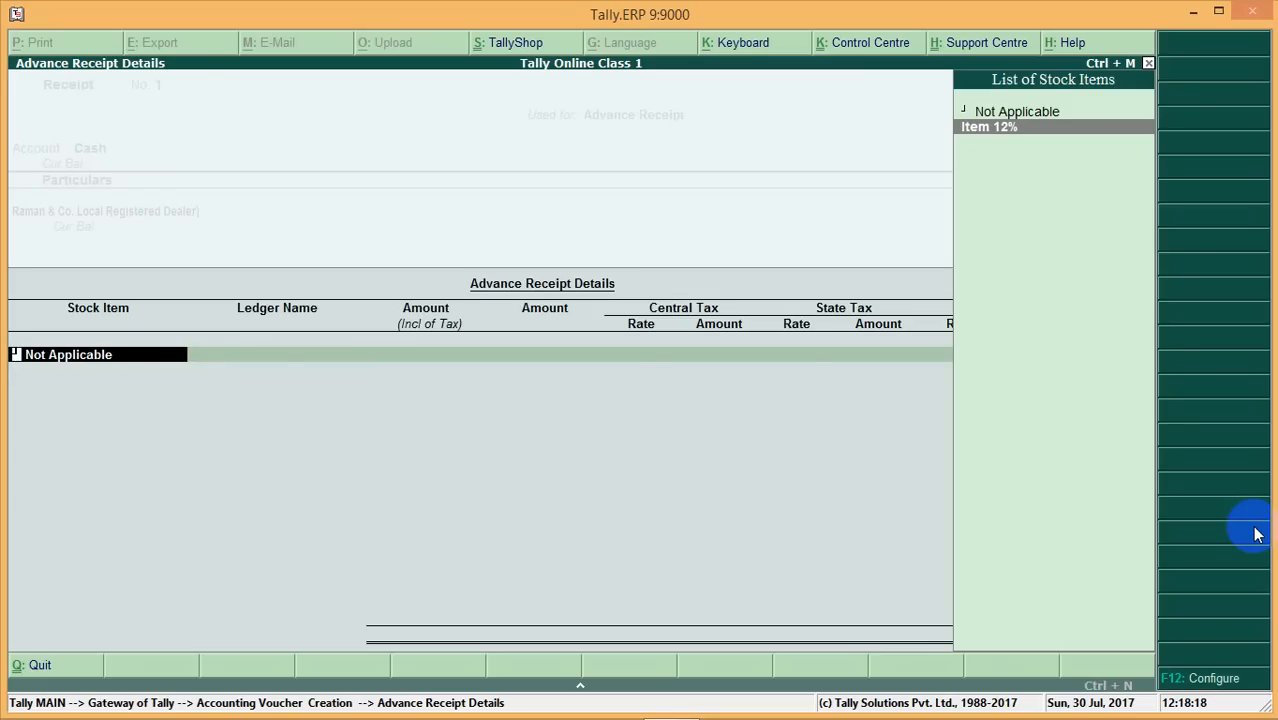
{"action": "key", "text": "Return"}
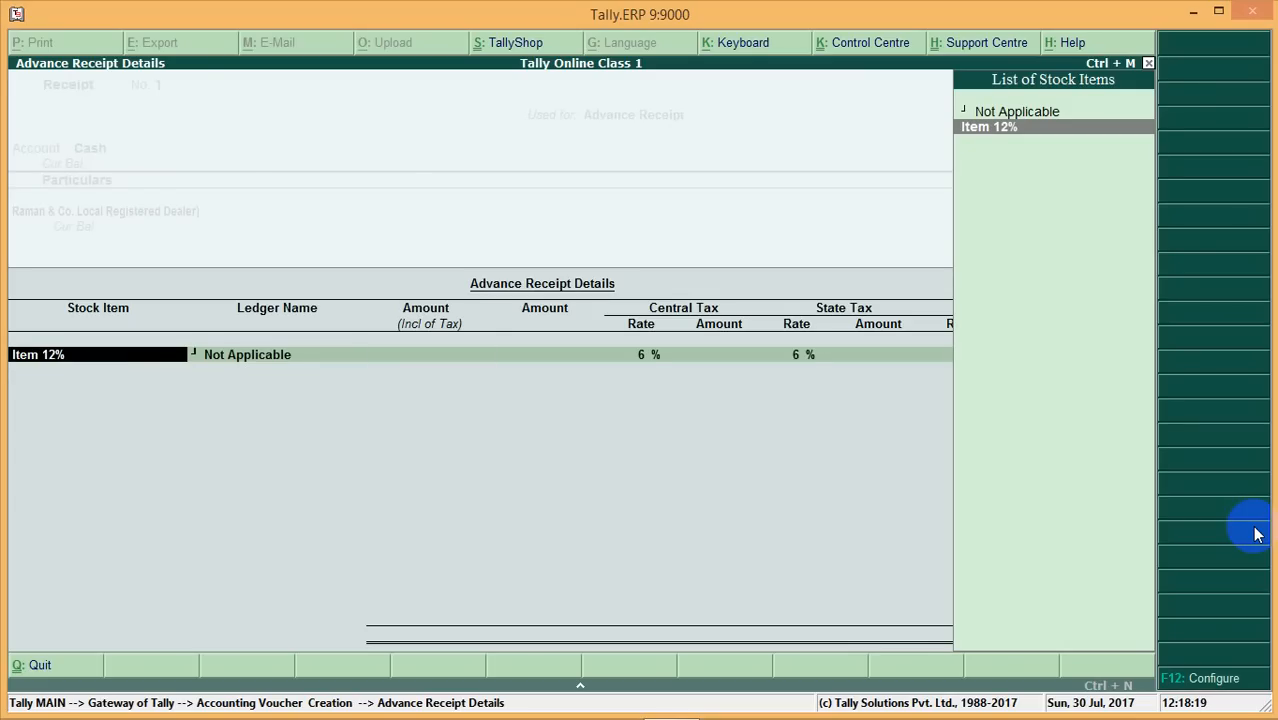
Review the GST tax rate details in the Item 12% stock item master and accept the item
{"action": "key", "text": "ctrl+Return"}
{"action": "key", "text": "Return"}
{"action": "key", "text": "Return"}
{"action": "key", "text": "Return"}
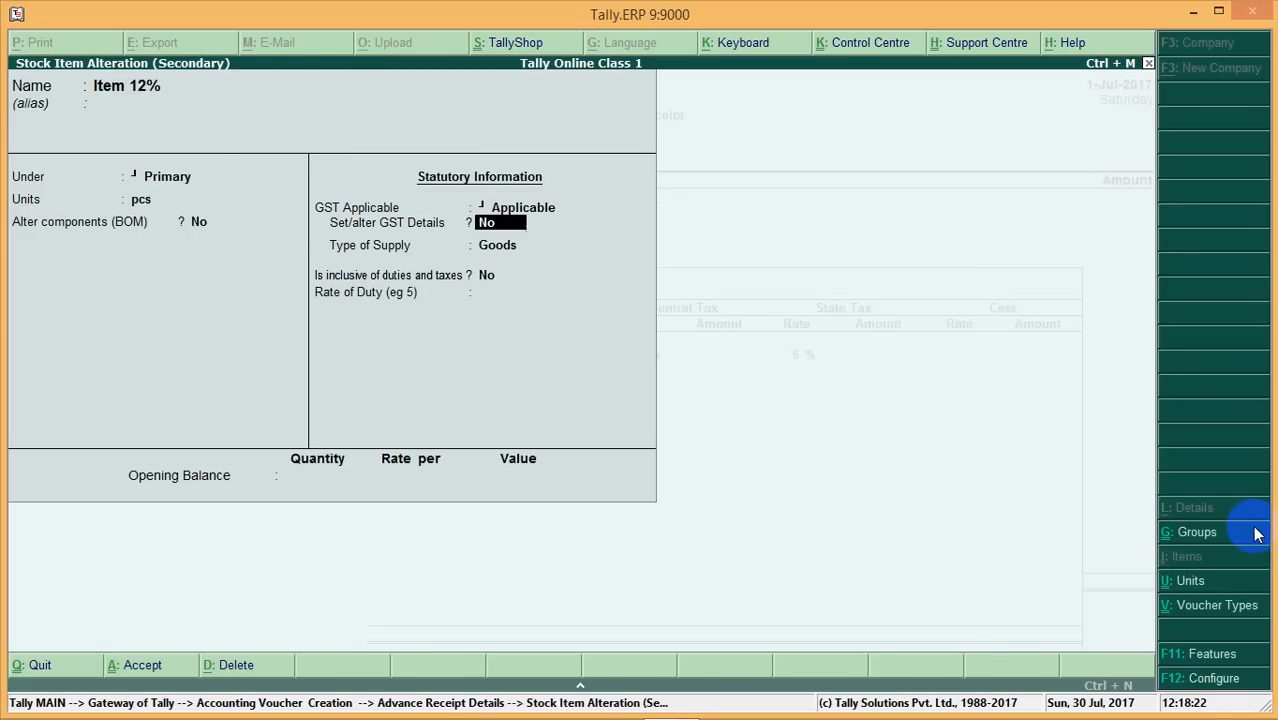
{"action": "key", "text": "y"}
{"action": "key", "text": "Return"}
{"action": "key", "text": "Return"}
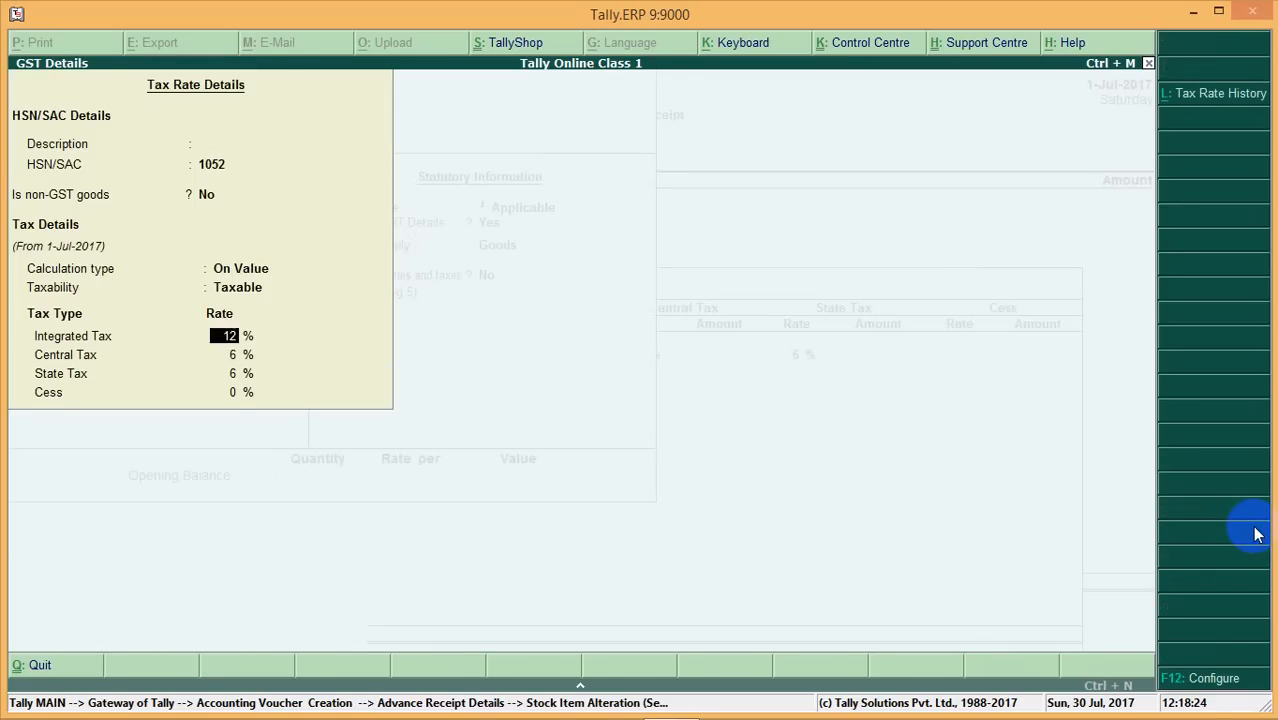
{"action": "key", "text": "Return"}
{"action": "key", "text": "Return"}
{"action": "key", "text": "Return"}
{"action": "key", "text": "Return"}
{"action": "key", "text": "Return"}
{"action": "key", "text": "Return"}
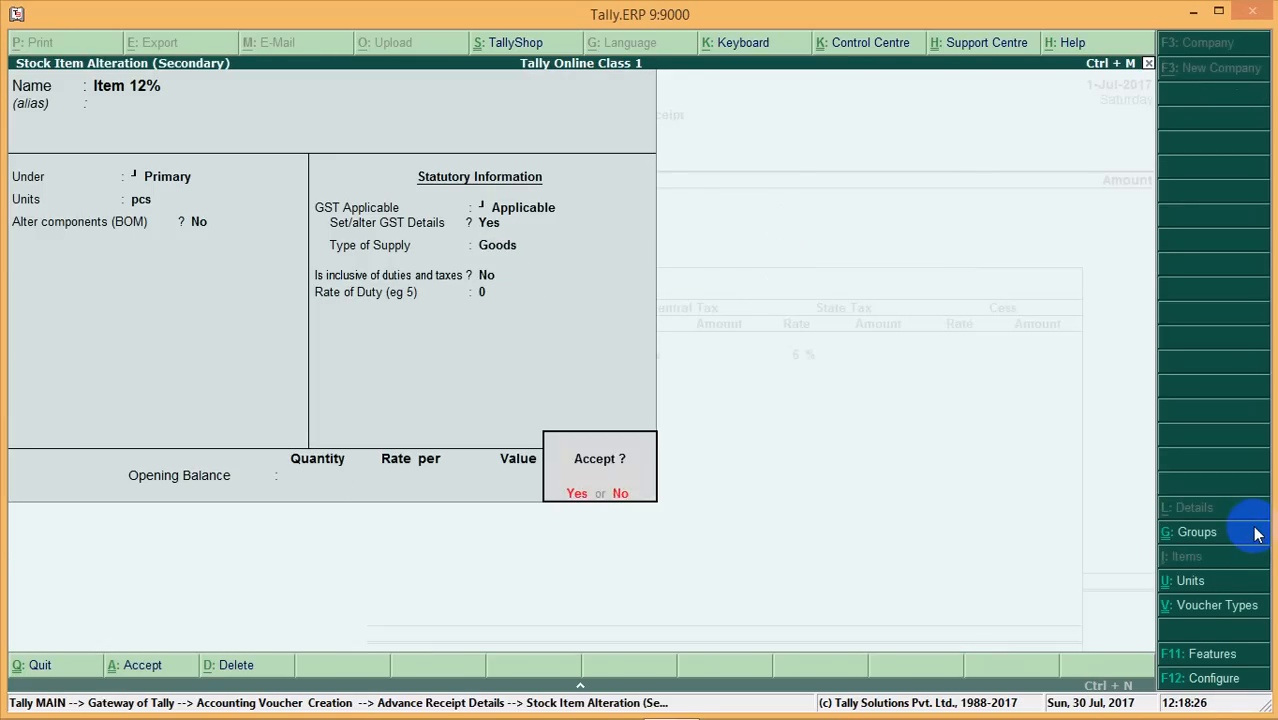
{"action": "key", "text": "Return"}
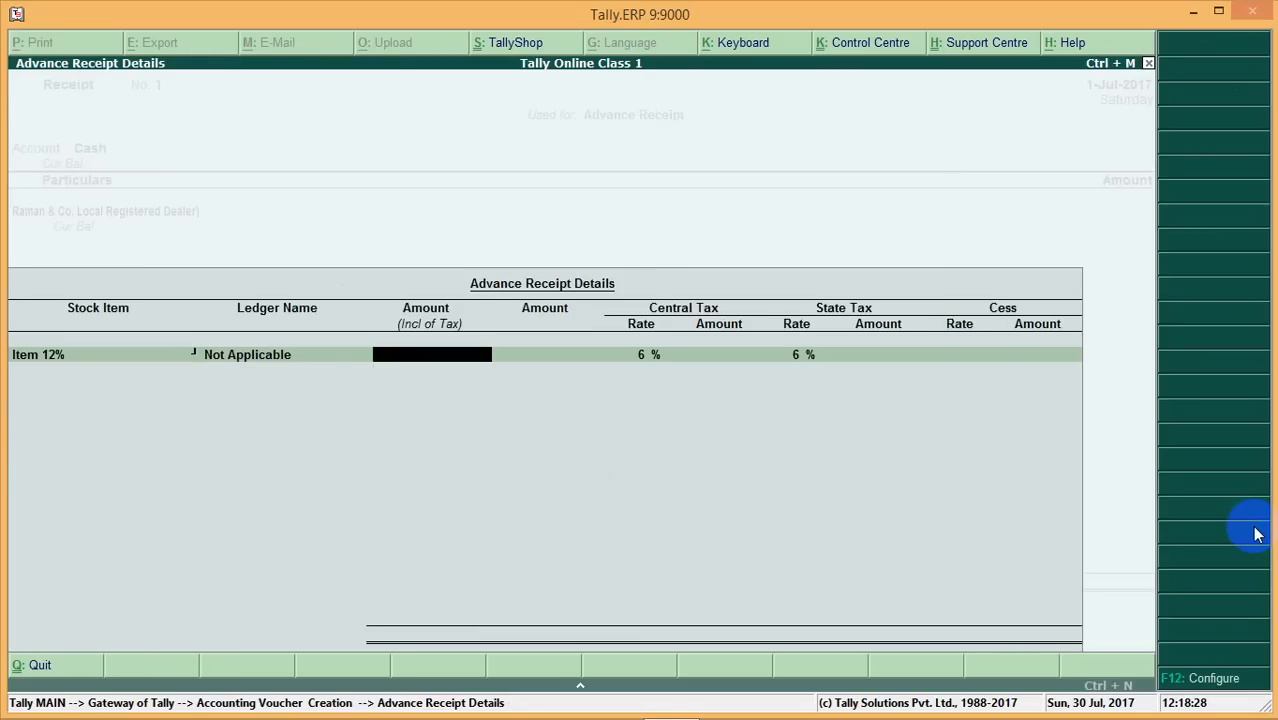
Enter 20000 as the tax-exclusive amount for Item 12% and finish the advance receipt details
{"action": "key", "text": "Return"}
{"action": "type", "text": "100"}
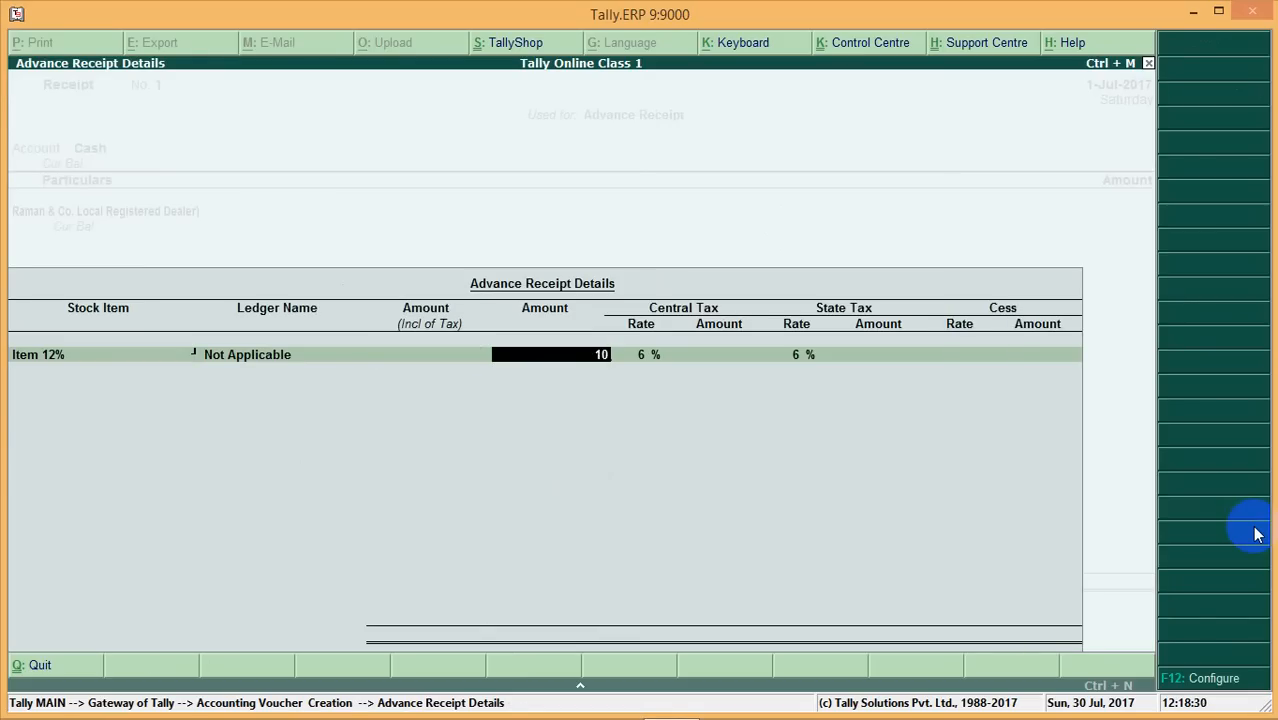
{"action": "key", "text": "BackSpace"}
{"action": "key", "text": "BackSpace"}
{"action": "key", "text": "BackSpace"}
{"action": "type", "text": "20000"}
{"action": "key", "text": "Return"}
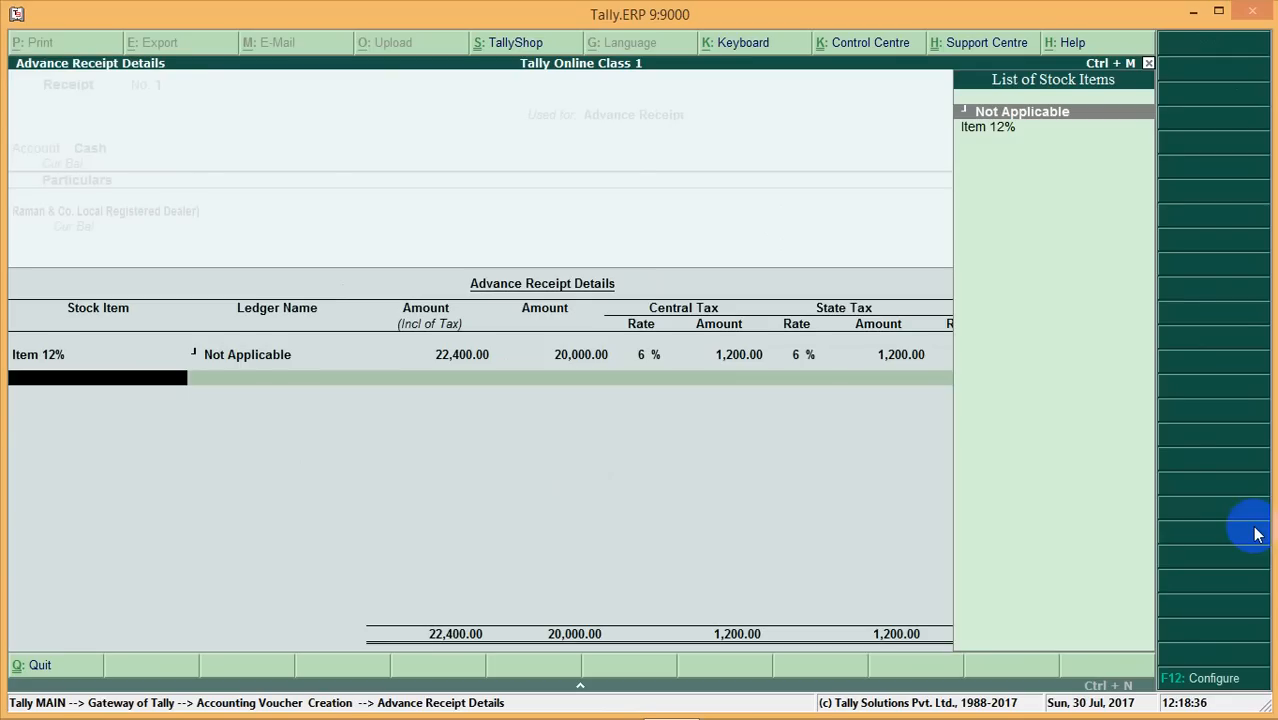
{"action": "key", "text": "Return"}
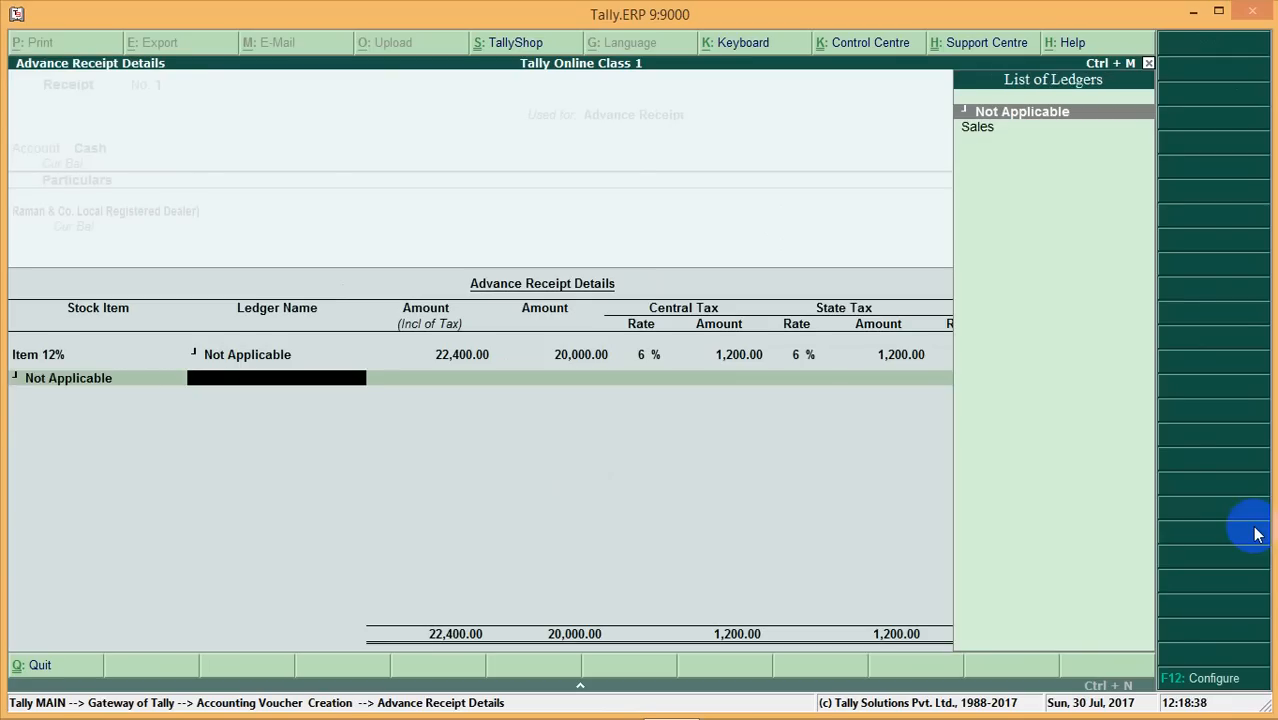
{"action": "key", "text": "Return"}
{"action": "key", "text": "Return"}
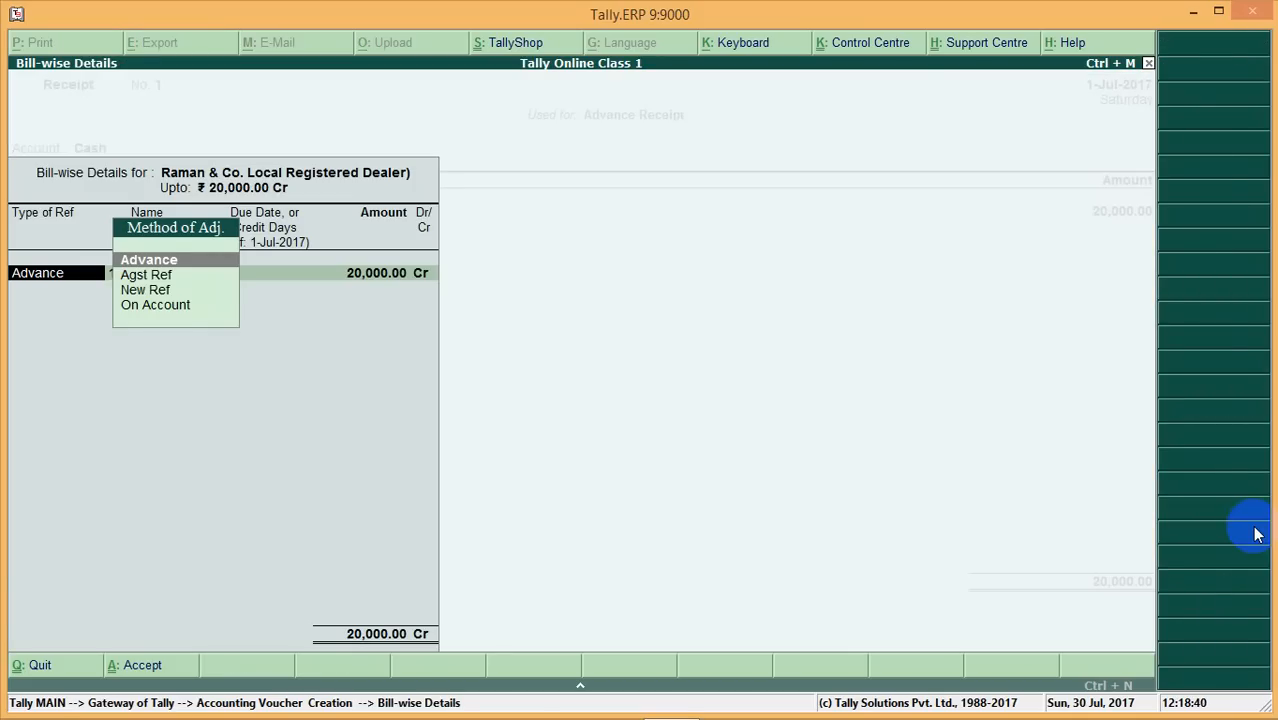
Go back to the party entry and recheck the Raman & Co. ledger's master details, accepting them to return to the voucher
{"action": "key", "text": "Escape"}
{"action": "key", "text": "BackSpace"}
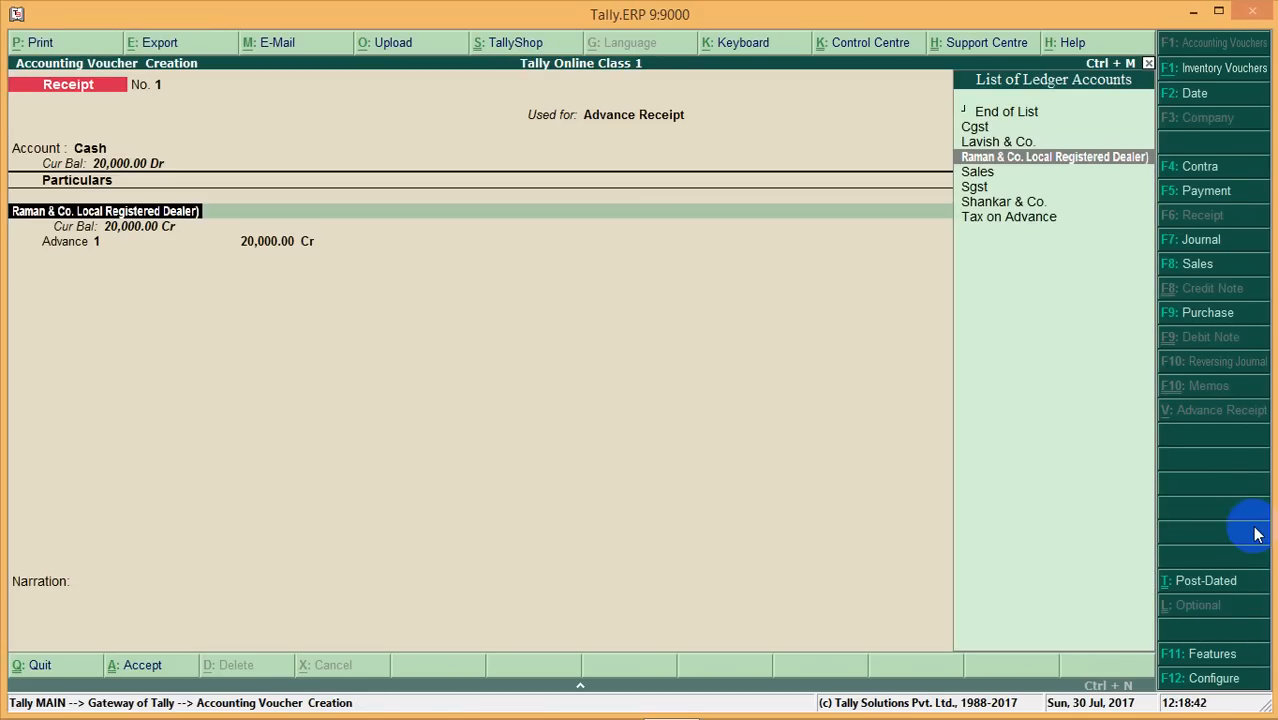
{"action": "key", "text": "ctrl+Return"}
{"action": "key", "text": "Return"}
{"action": "key", "text": "Return"}
{"action": "key", "text": "Return"}
{"action": "key", "text": "Return"}
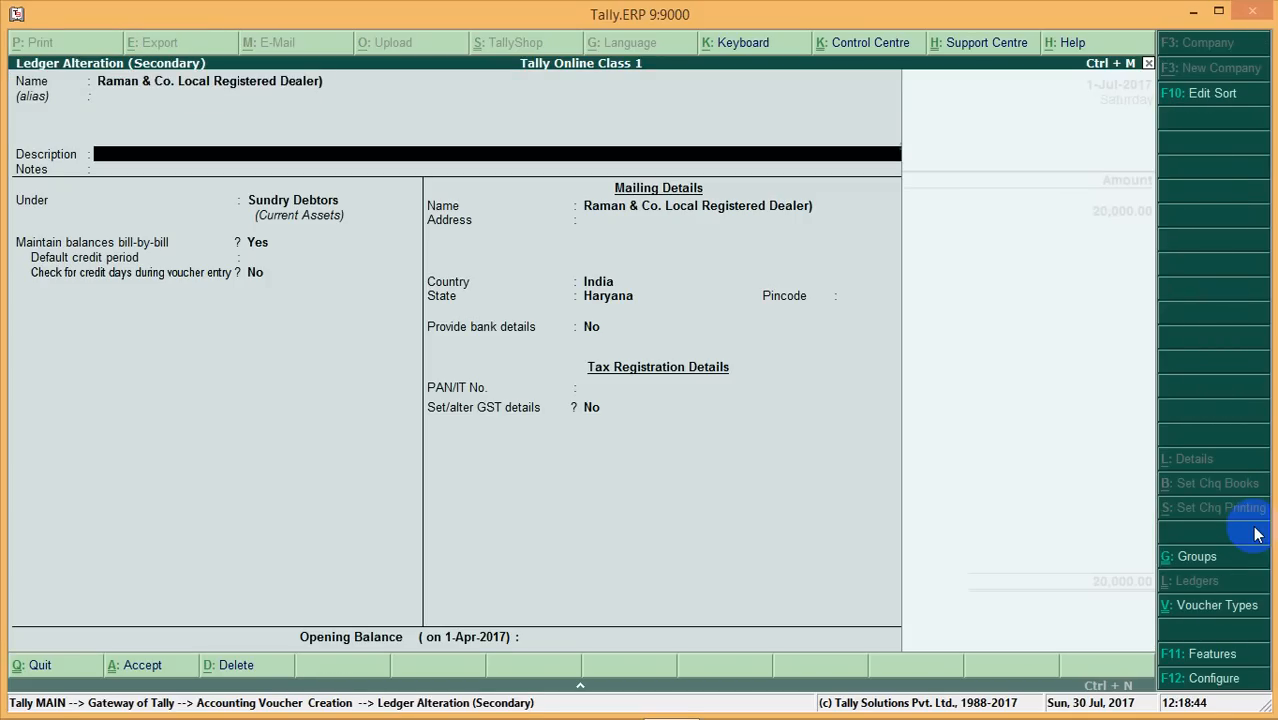
{"action": "key", "text": "Return"}
{"action": "key", "text": "Return"}
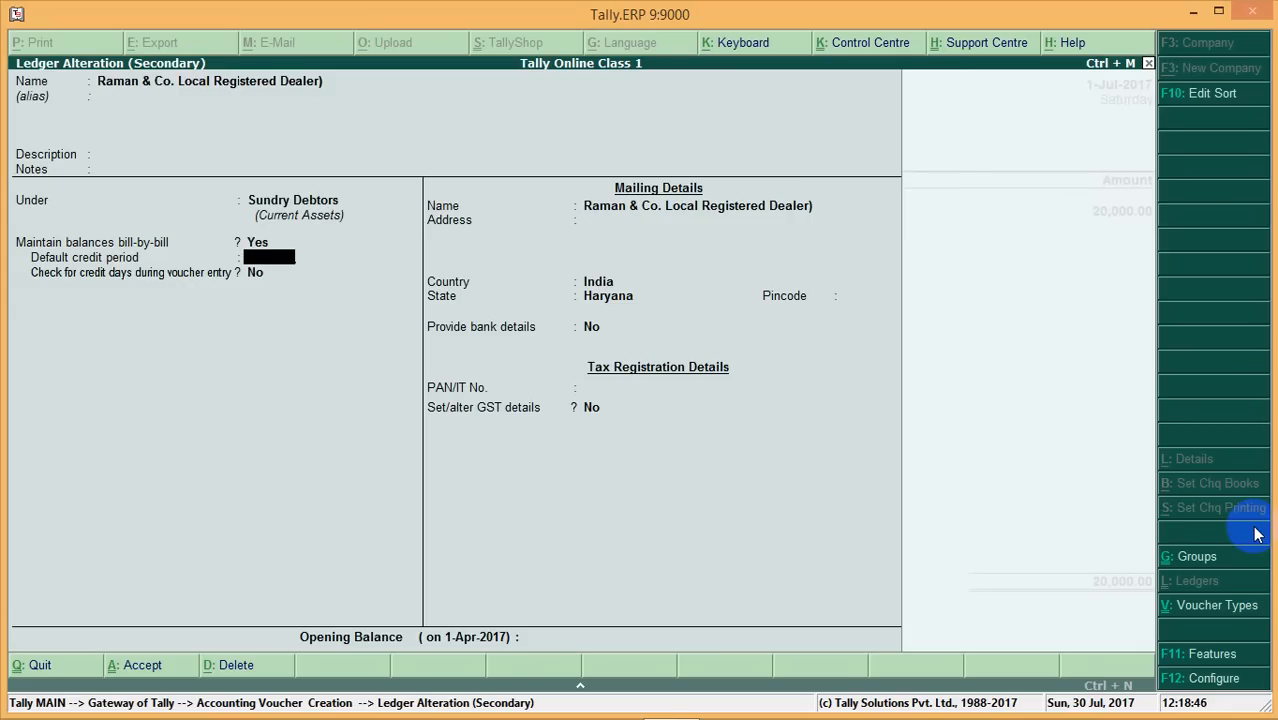
{"action": "key", "text": "Return"}
{"action": "key", "text": "Return"}
{"action": "key", "text": "Return"}
{"action": "key", "text": "Return"}
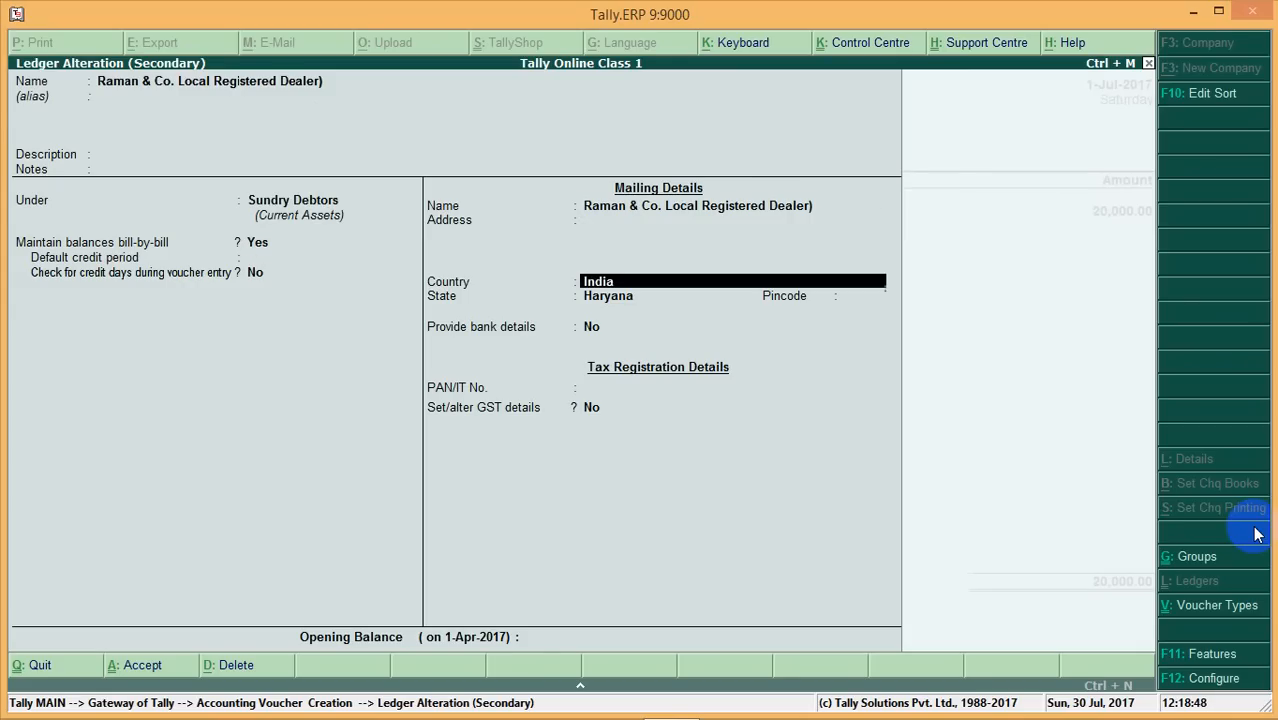
{"action": "key", "text": "Return"}
{"action": "key", "text": "Return"}
{"action": "key", "text": "Return"}
{"action": "key", "text": "Return"}
{"action": "key", "text": "Return"}
{"action": "key", "text": "Return"}
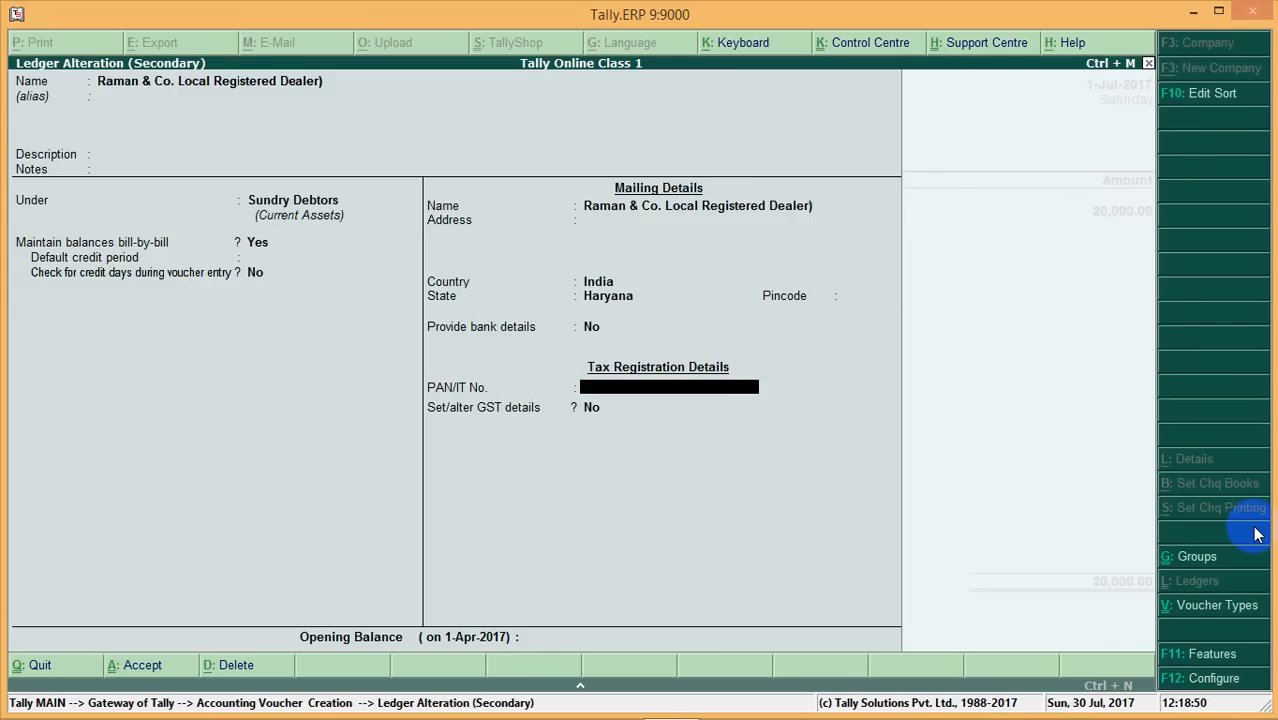
{"action": "key", "text": "Return"}
{"action": "key", "text": "Return"}
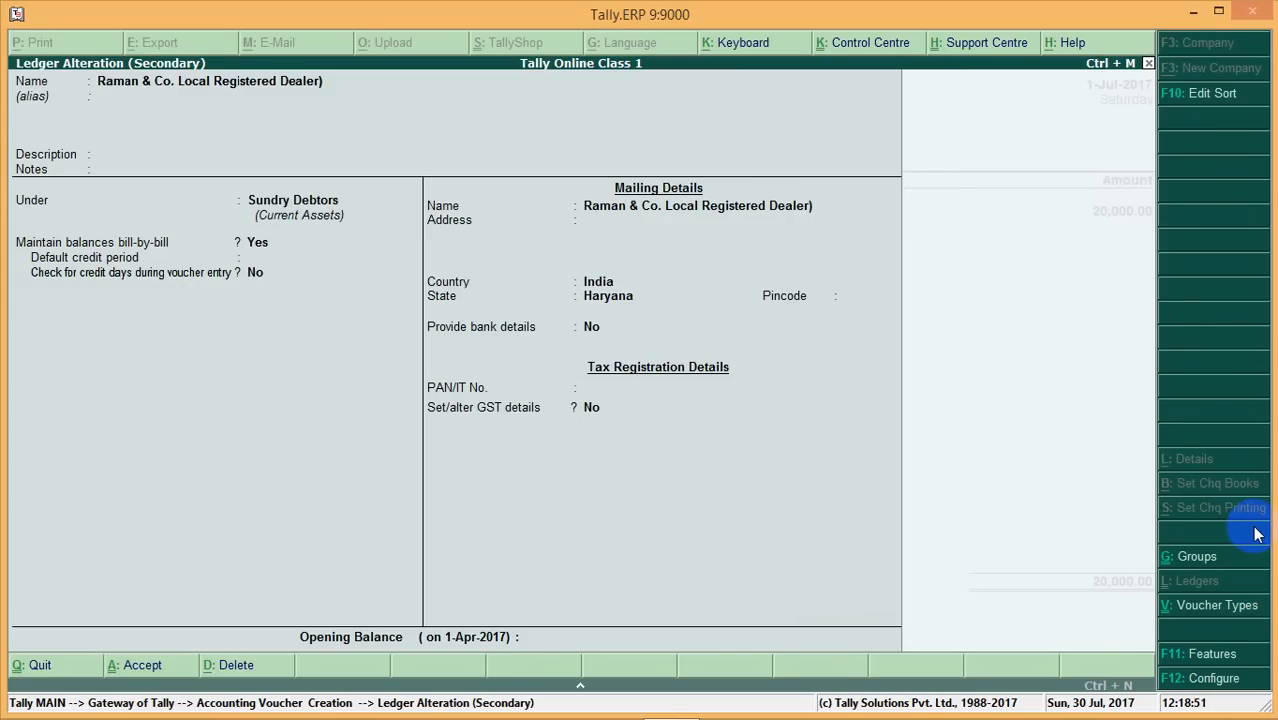
{"action": "key", "text": "Return"}
{"action": "key", "text": "Return"}
{"action": "key", "text": "Return"}
{"action": "key", "text": "Return"}
{"action": "key", "text": "Return"}
{"action": "key", "text": "Return"}
{"action": "key", "text": "Return"}
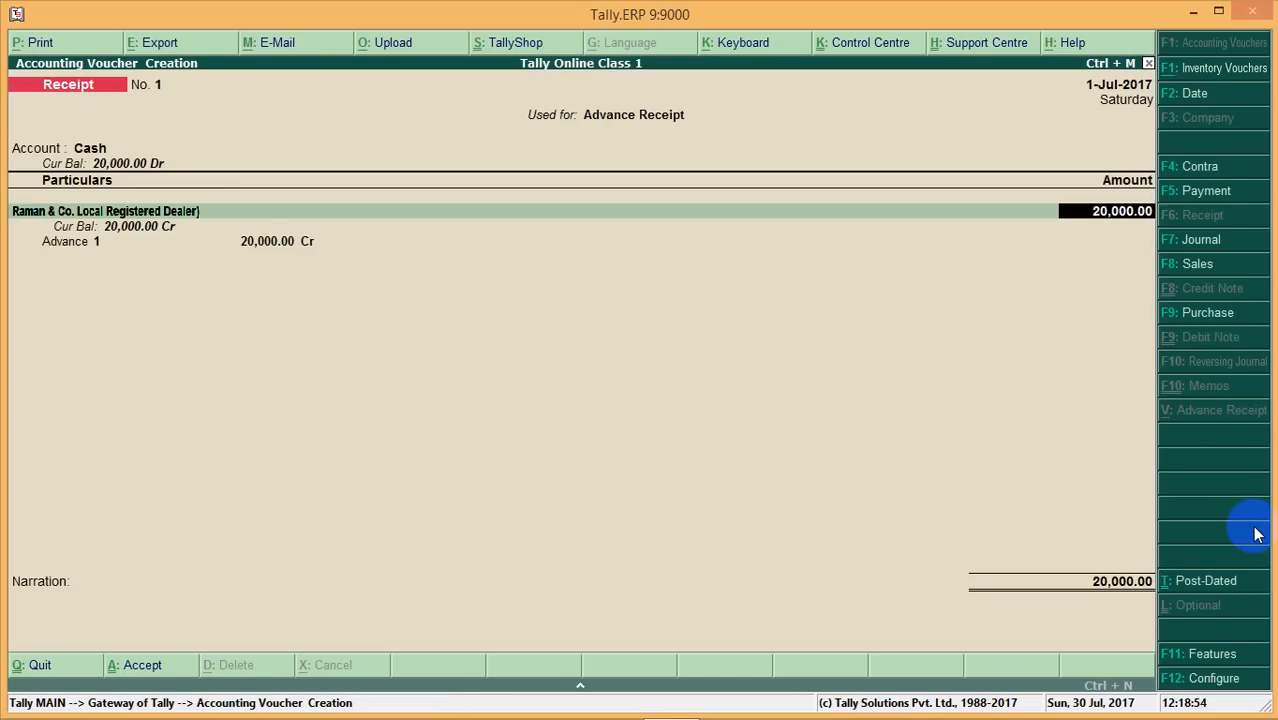
Keep the 20,000 advance bill reference and save the receipt voucher without a narration
{"action": "key", "text": "Return"}
{"action": "key", "text": "Return"}
{"action": "key", "text": "Return"}
{"action": "key", "text": "Return"}
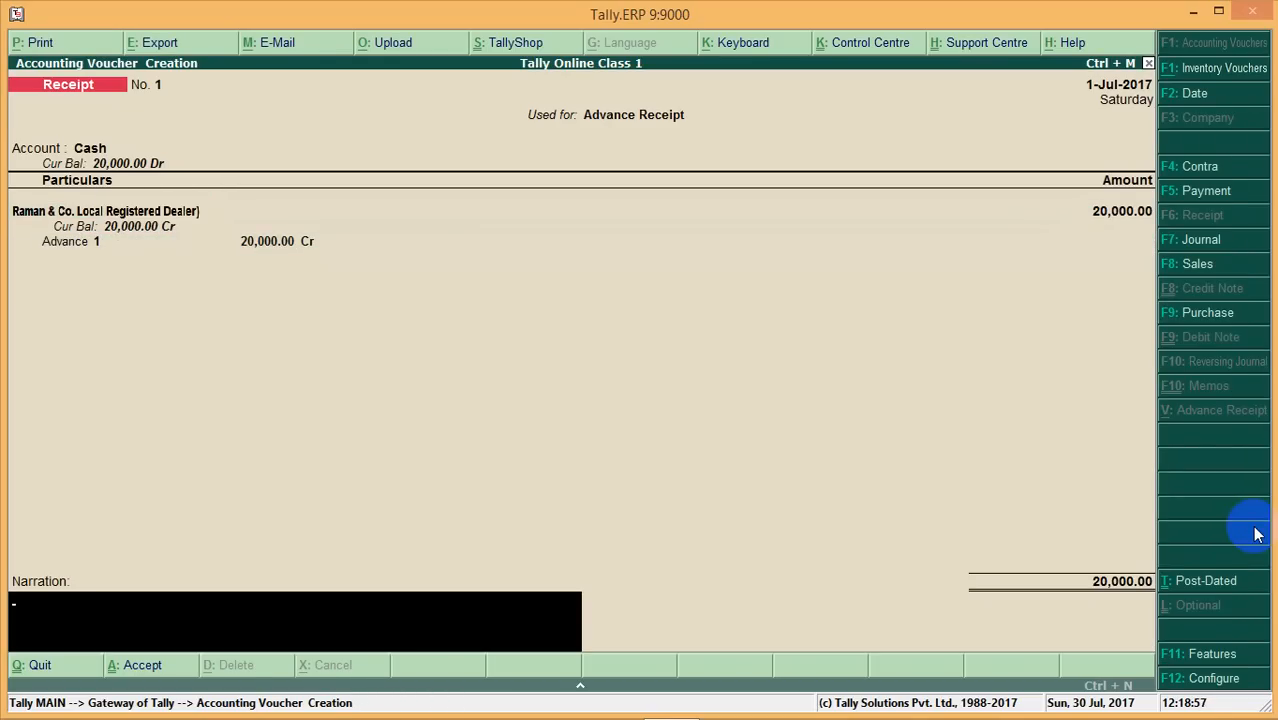
{"action": "key", "text": "Return"}
{"action": "key", "text": "Return"}
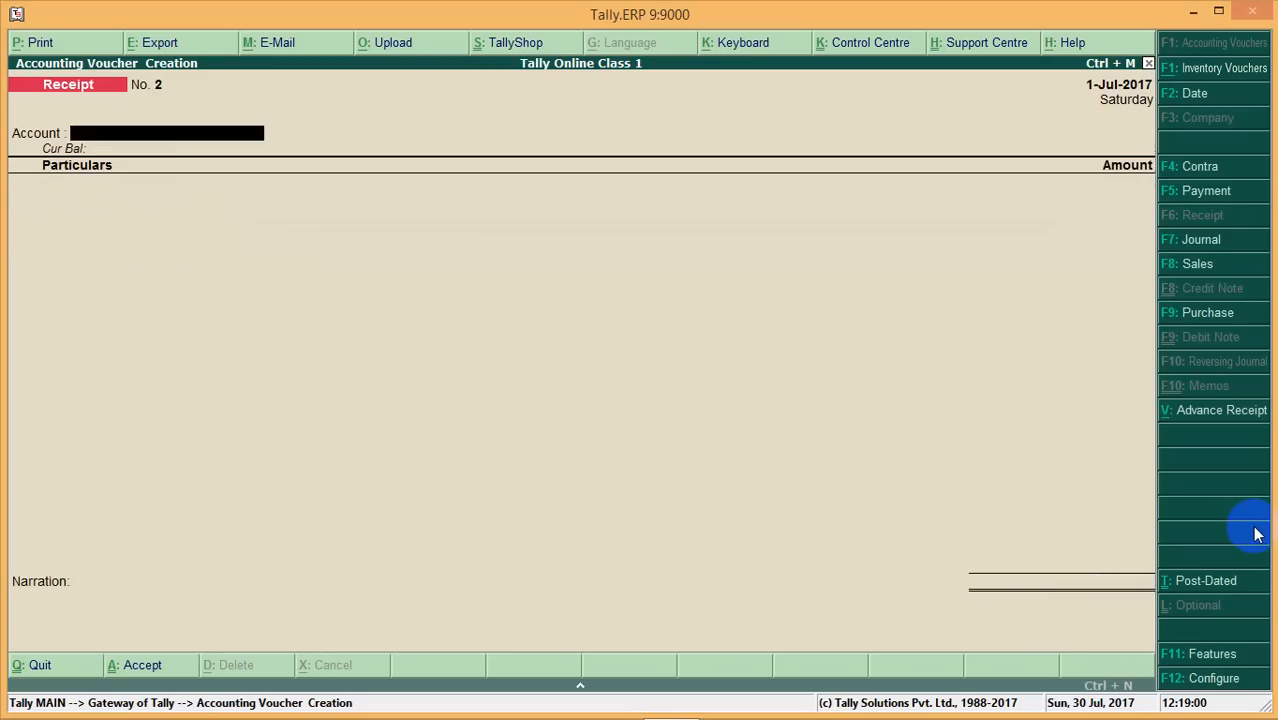
Leave voucher entry, open the Balance Sheet in detailed view, and examine the Duties & Taxes, Cash-in-hand and Sundry Debtors lines
{"action": "key", "text": "Escape"}
{"action": "key", "text": "Return"}
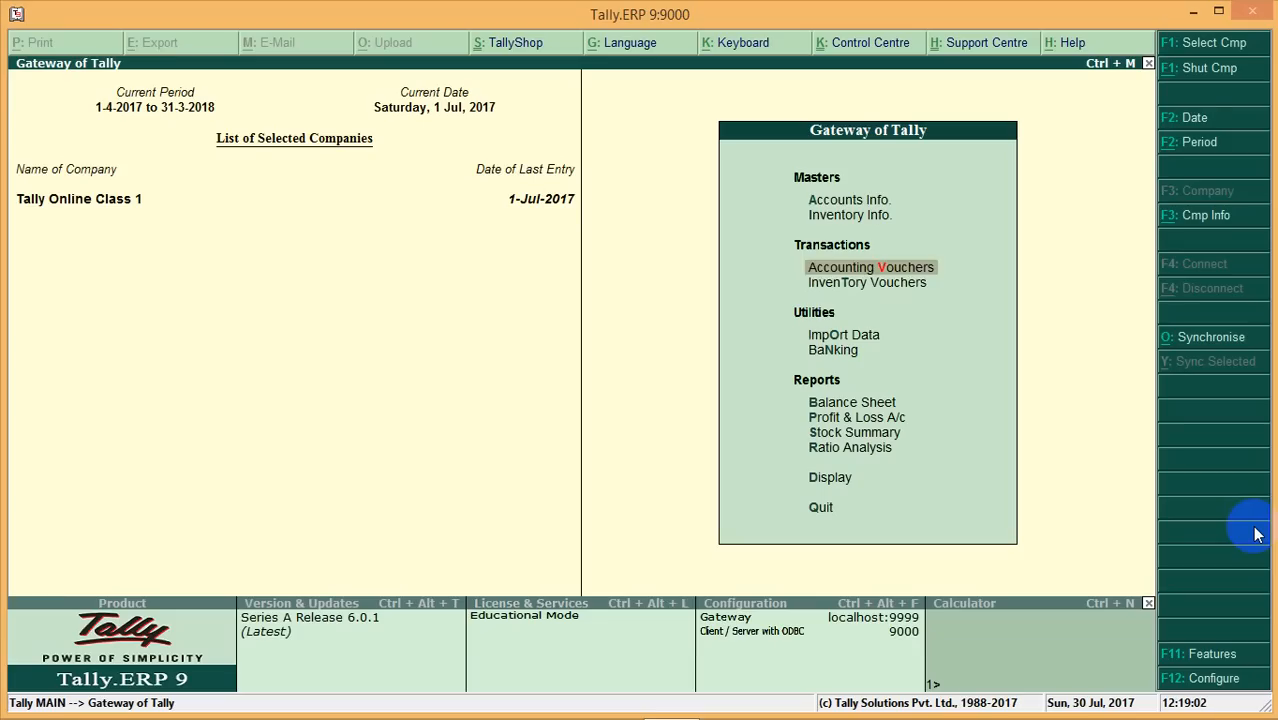
{"action": "key", "text": "Down"}
{"action": "key", "text": "Down"}
{"action": "key", "text": "Down"}
{"action": "key", "text": "Down"}
{"action": "key", "text": "Down"}
{"action": "key", "text": "Up"}
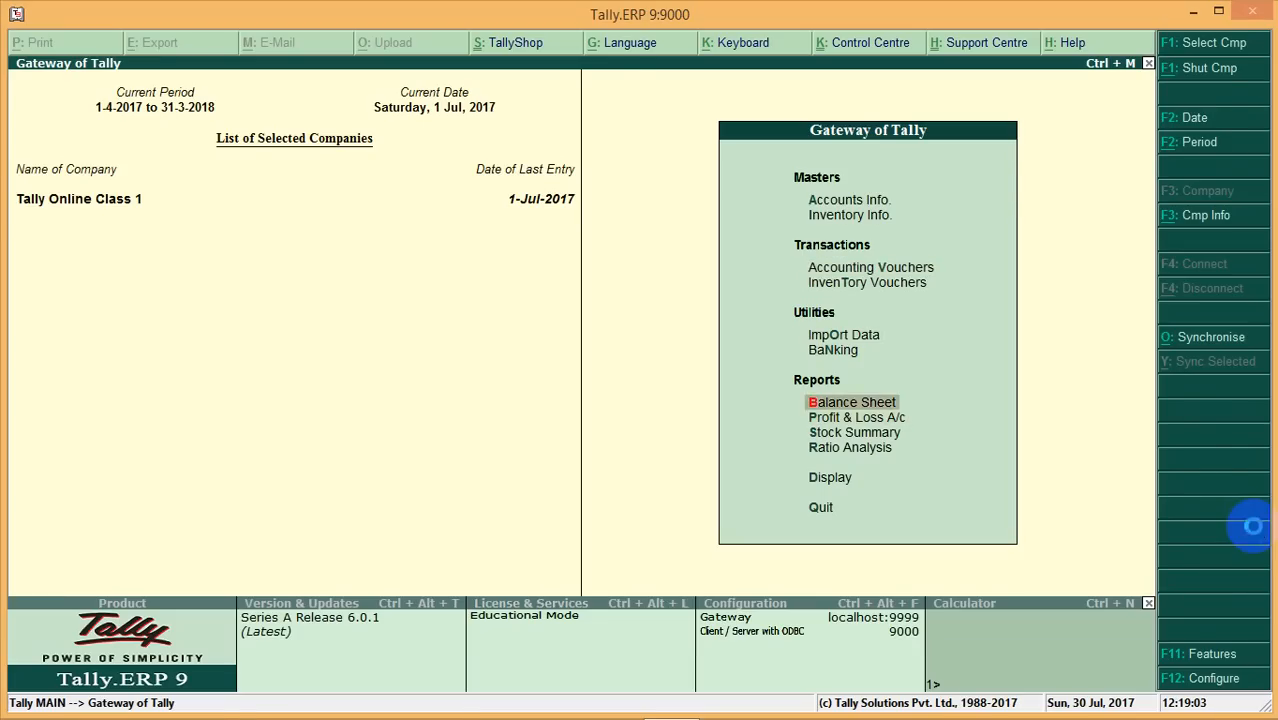
{"action": "key", "text": "Return"}
{"action": "key", "text": "alt+F1"}
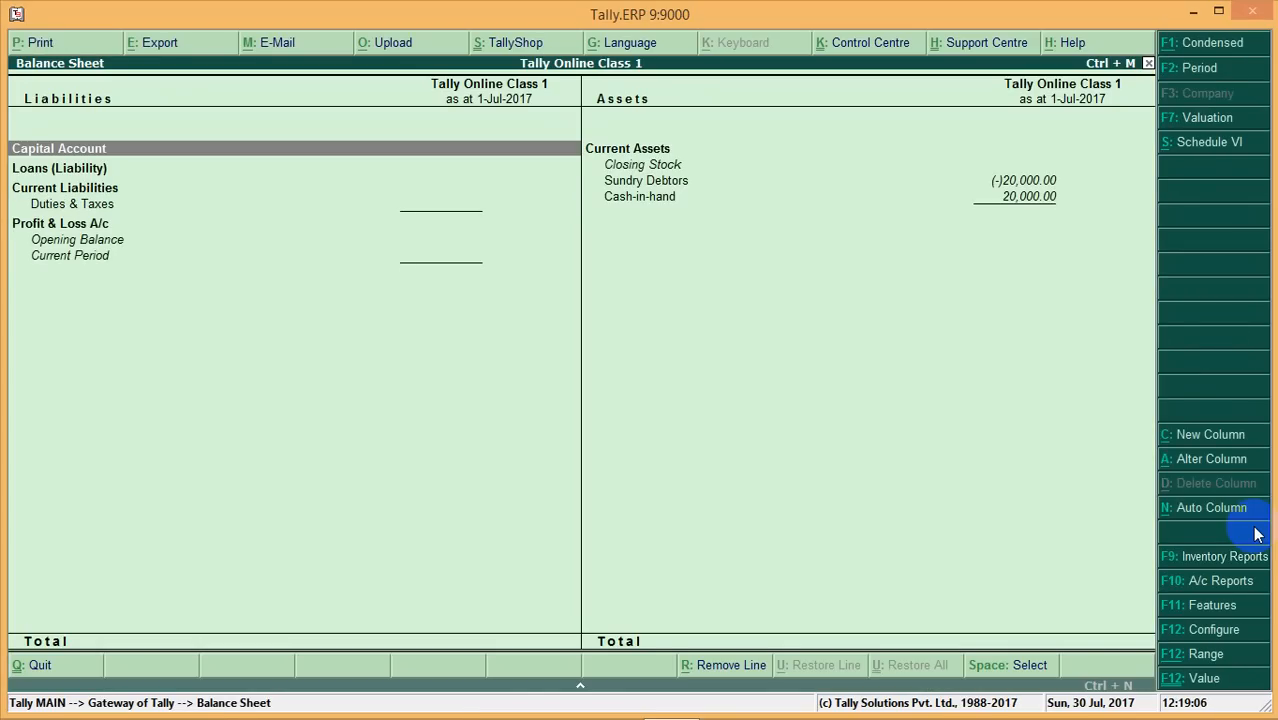
{"action": "key", "text": "Down"}
{"action": "key", "text": "Down"}
{"action": "key", "text": "Down"}
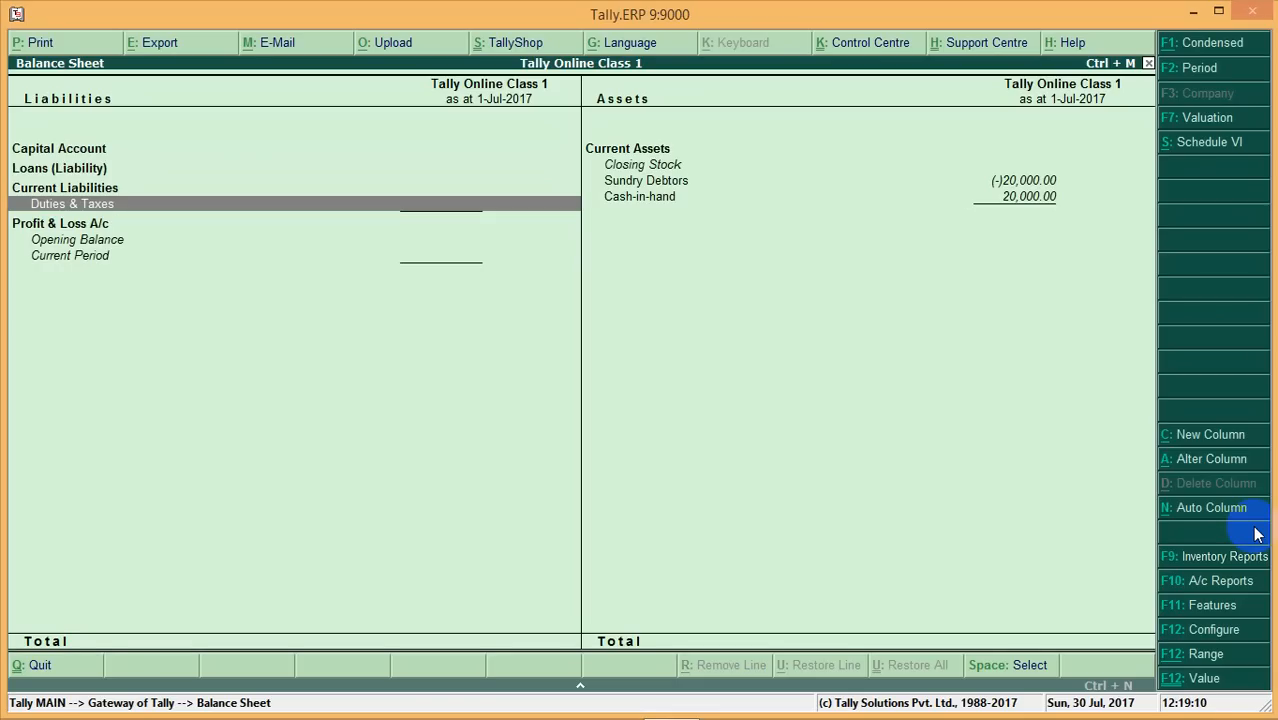
{"action": "key", "text": "Right"}
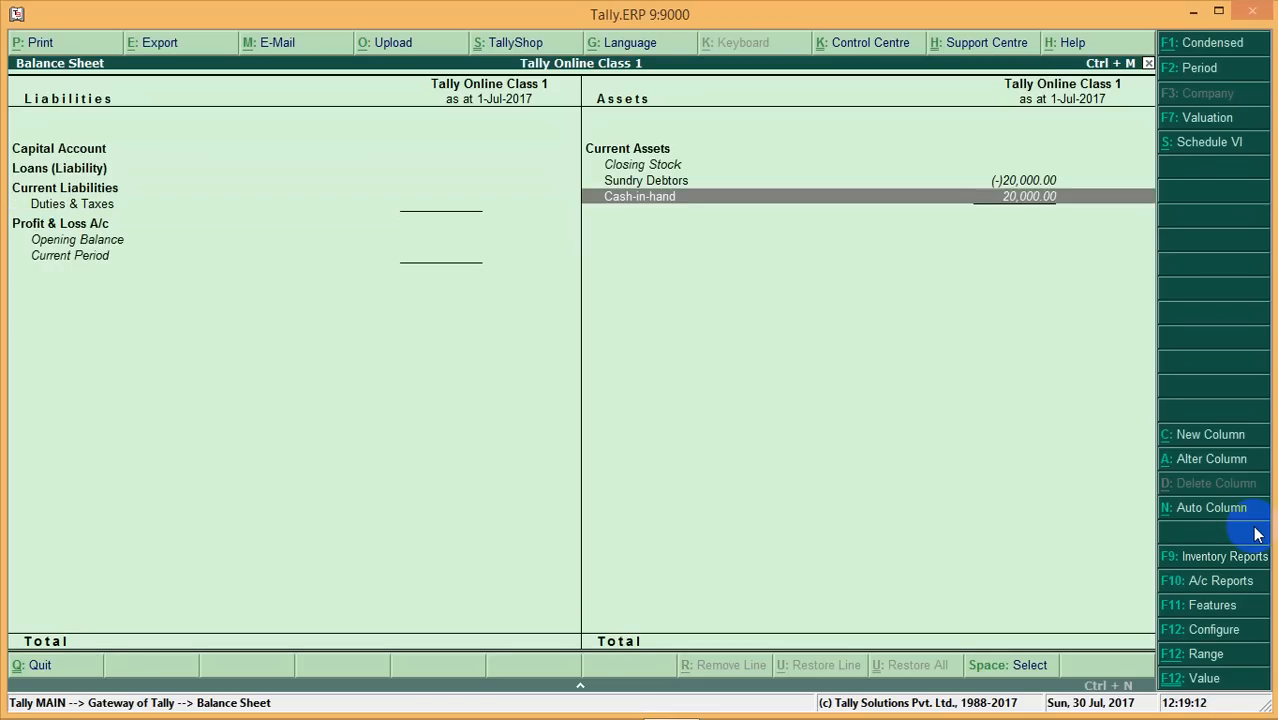
{"action": "key", "text": "Up"}
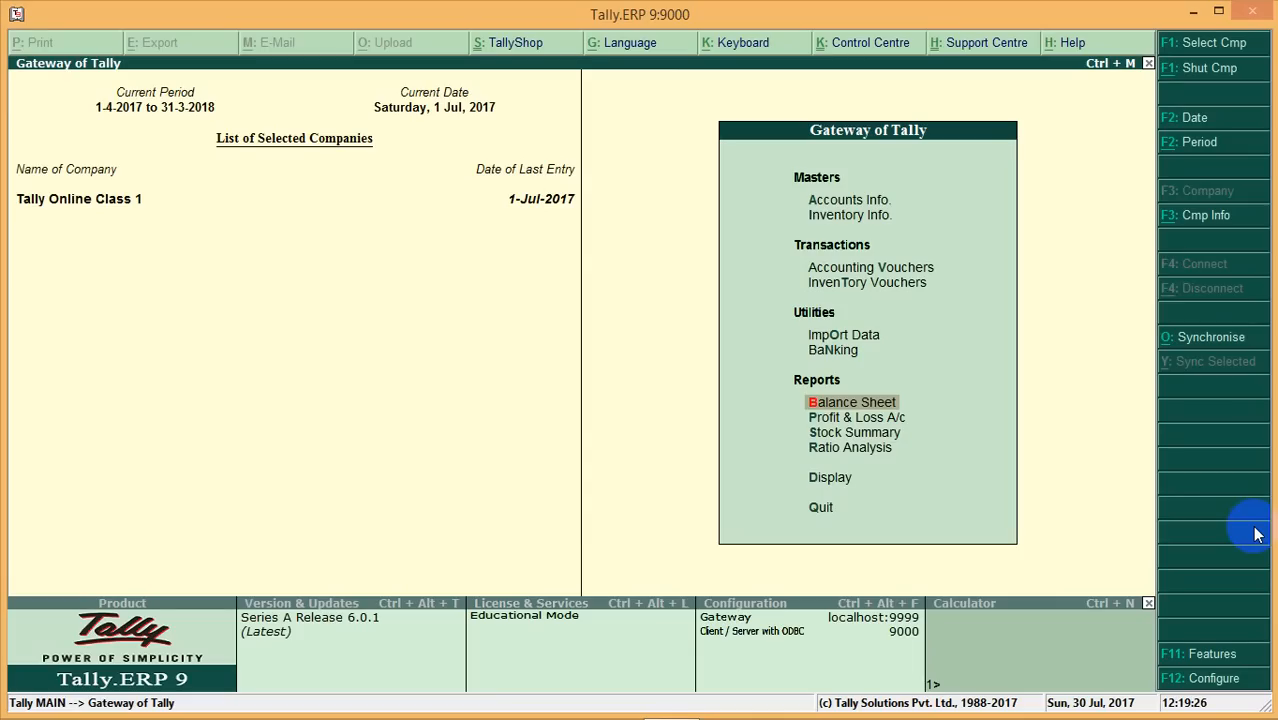
Close the balance sheet and open the GSTR-1 report from the statutory GST reports
{"action": "key", "text": "Down"}
{"action": "key", "text": "Down"}
{"action": "key", "text": "Down"}
{"action": "key", "text": "Down"}
{"action": "key", "text": "Return"}
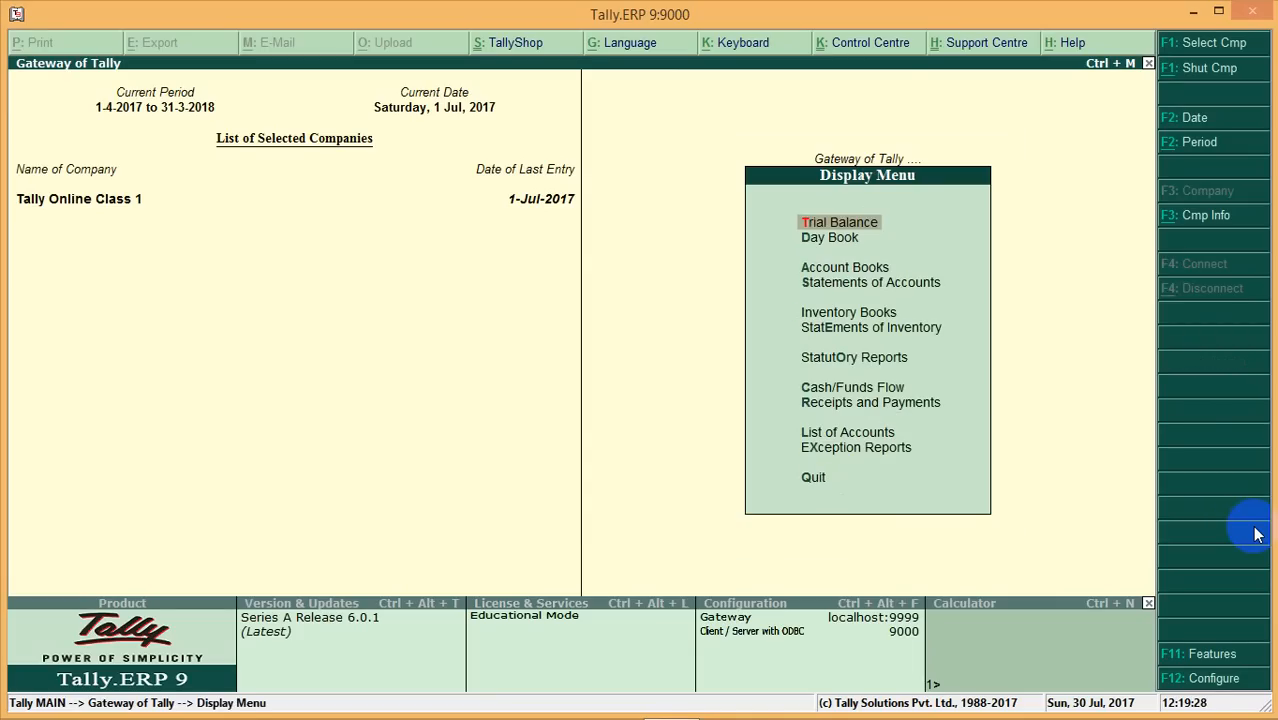
{"action": "key", "text": "Down"}
{"action": "key", "text": "Down"}
{"action": "key", "text": "Down"}
{"action": "key", "text": "Down"}
{"action": "key", "text": "Down"}
{"action": "key", "text": "Return"}
{"action": "key", "text": "Return"}
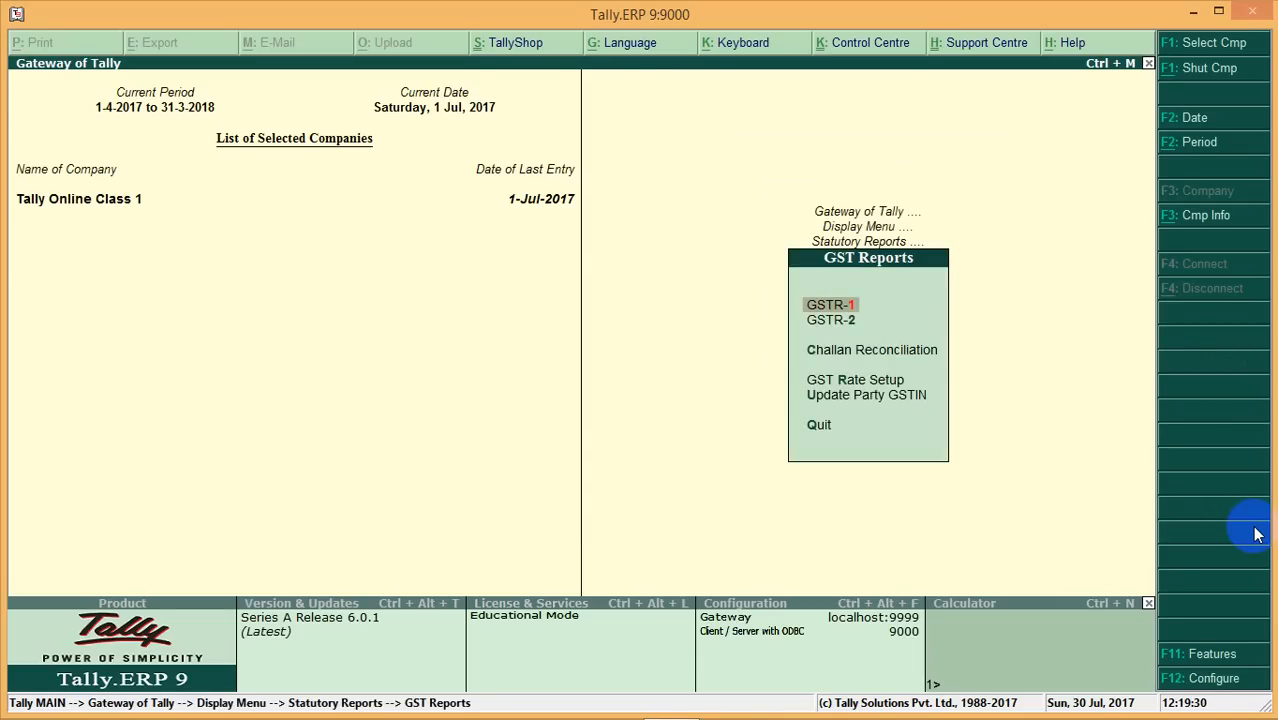
{"action": "key", "text": "Return"}
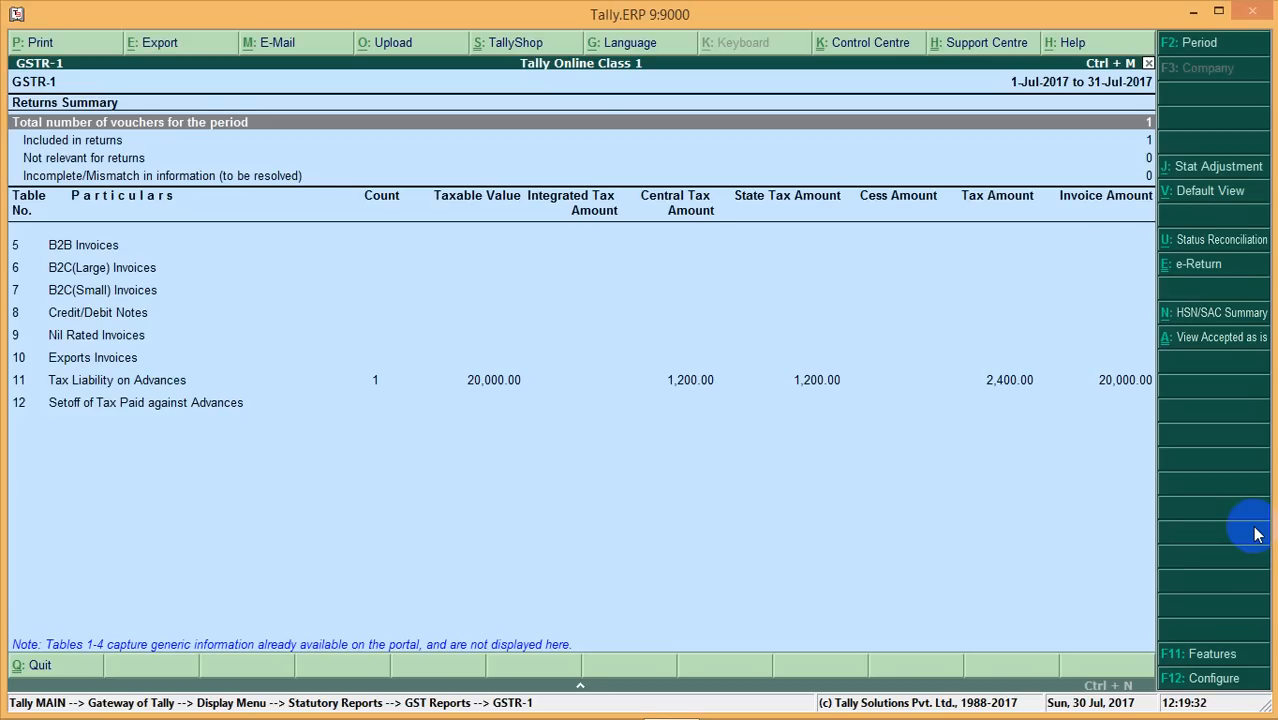
Examine the GSTR-1 summary down to the Tax Liability on Advances row
{"action": "key", "text": "Down"}
{"action": "key", "text": "Down"}
{"action": "key", "text": "Down"}
{"action": "key", "text": "Down"}
{"action": "key", "text": "Down"}
{"action": "key", "text": "Down"}
{"action": "key", "text": "Down"}
{"action": "key", "text": "Down"}
{"action": "key", "text": "Down"}
{"action": "key", "text": "Down"}
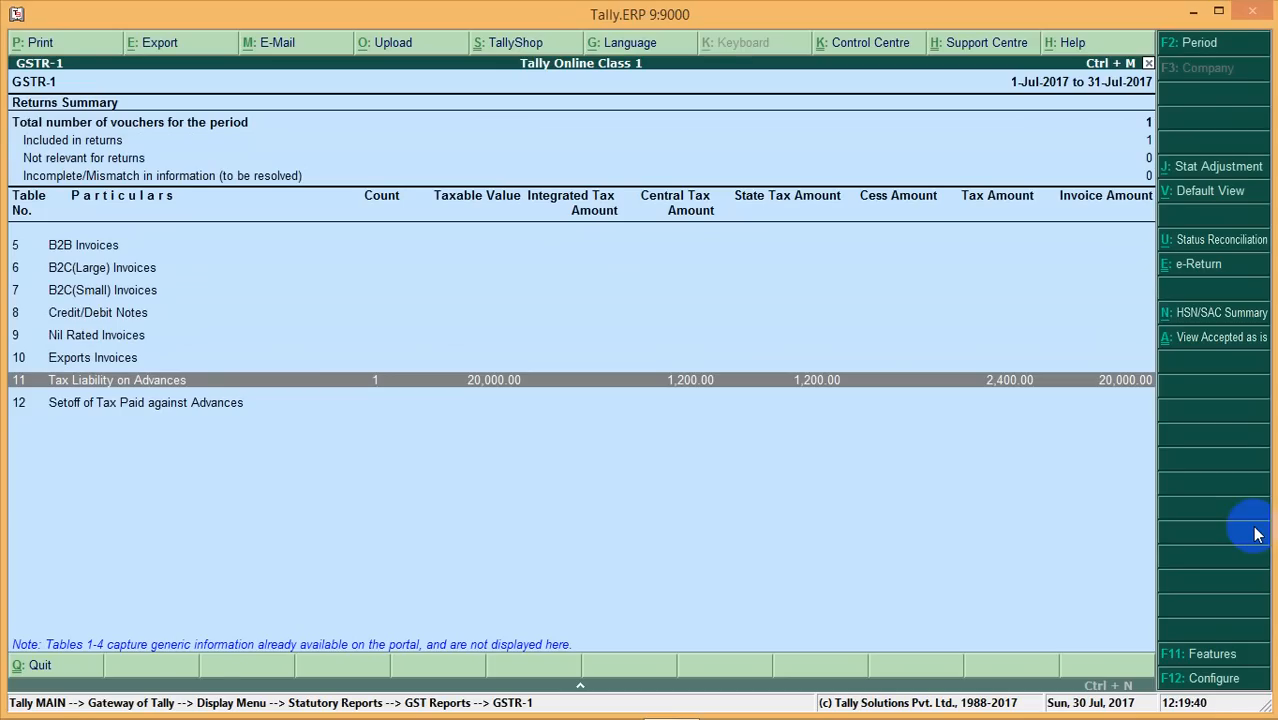
Close the GSTR-1 report and return to accounting voucher creation
{"action": "key", "text": "Escape"}
{"action": "key", "text": "Escape"}
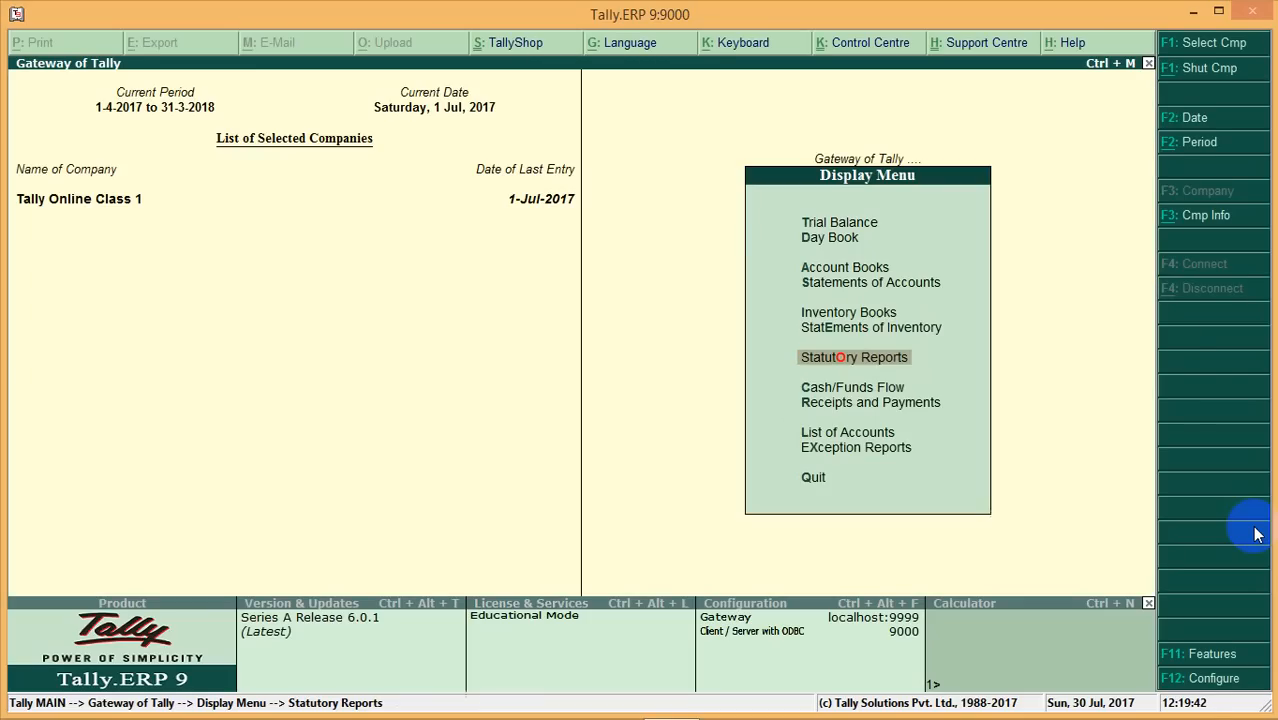
{"action": "key", "text": "Escape"}
{"action": "key", "text": "Up"}
{"action": "key", "text": "Up"}
{"action": "key", "text": "Up"}
{"action": "key", "text": "Up"}
{"action": "key", "text": "Up"}
{"action": "key", "text": "Up"}
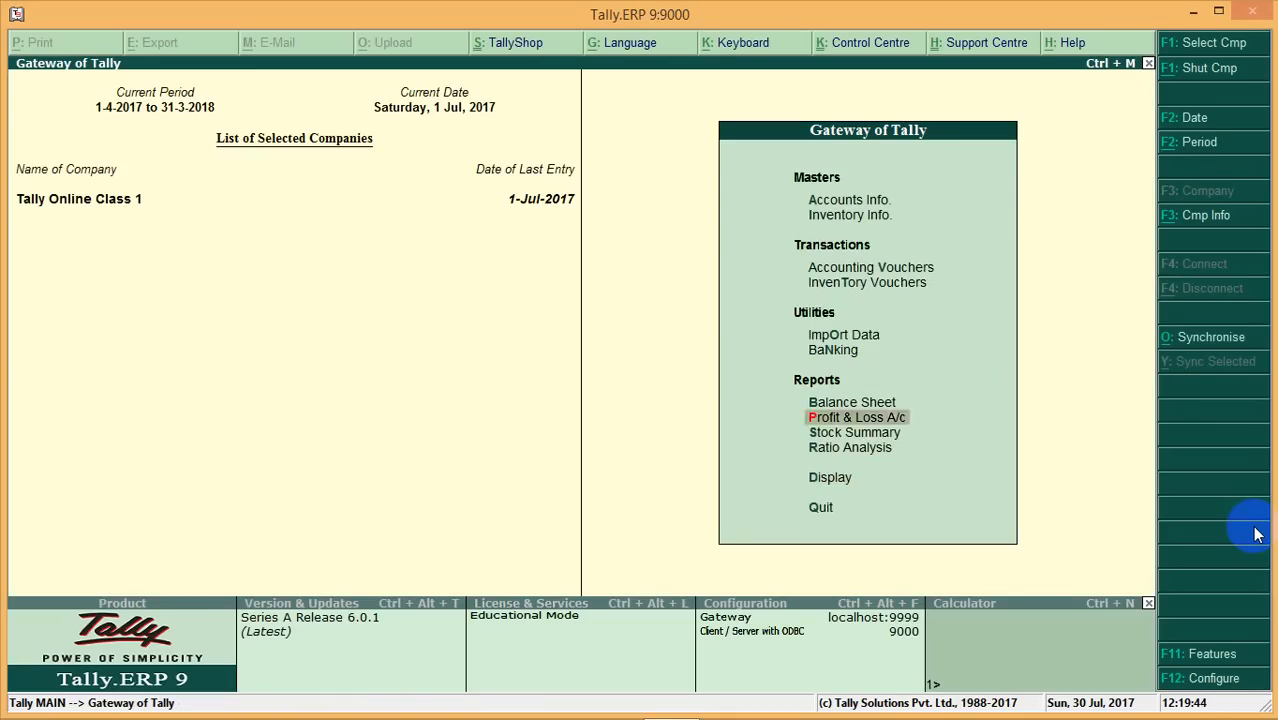
{"action": "key", "text": "Up"}
{"action": "key", "text": "Up"}
{"action": "key", "text": "Return"}
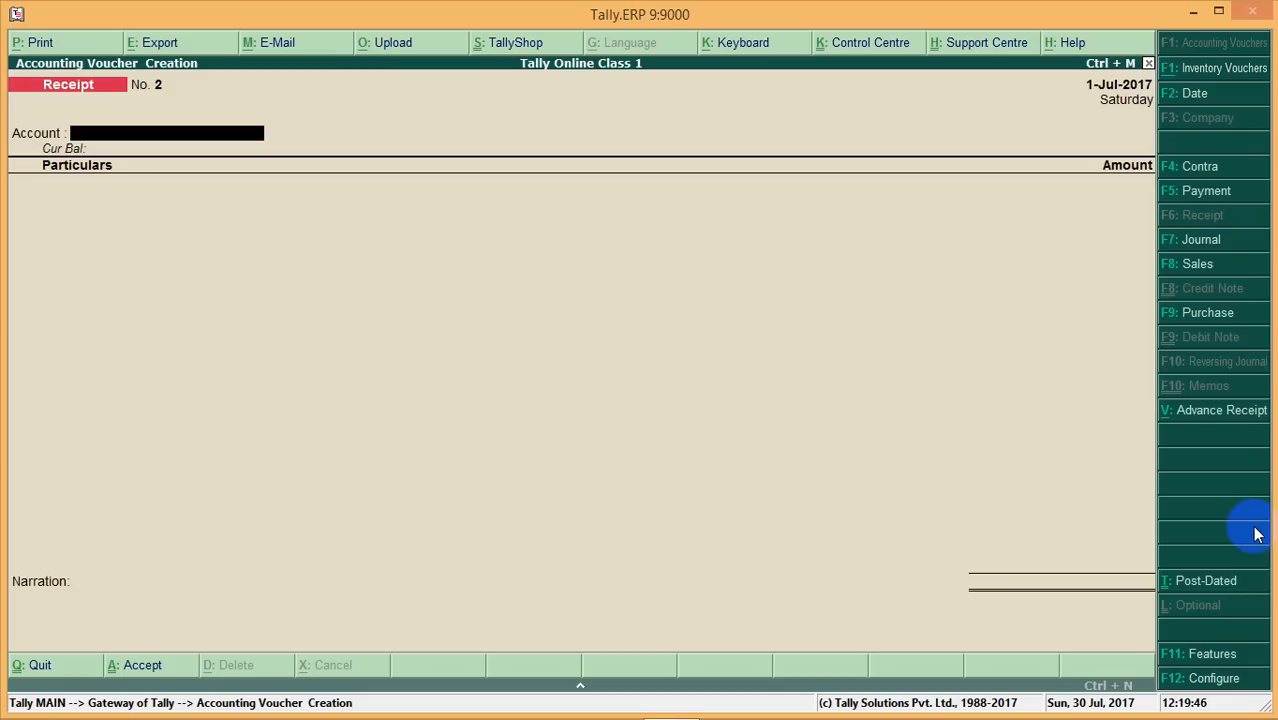
Set the voucher date to 2-7-2017 from a journal voucher and switch to a sales voucher
{"action": "left_click", "coordinate": [1189, 249]}
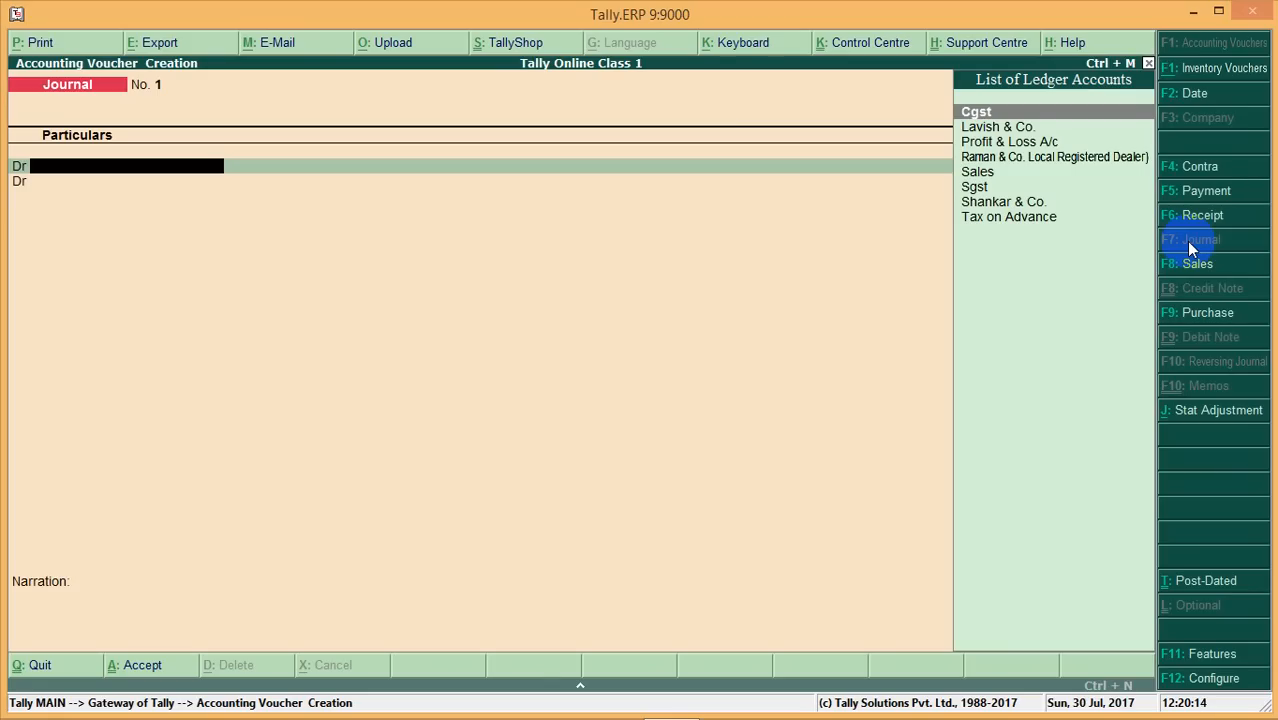
{"action": "key", "text": "F2"}
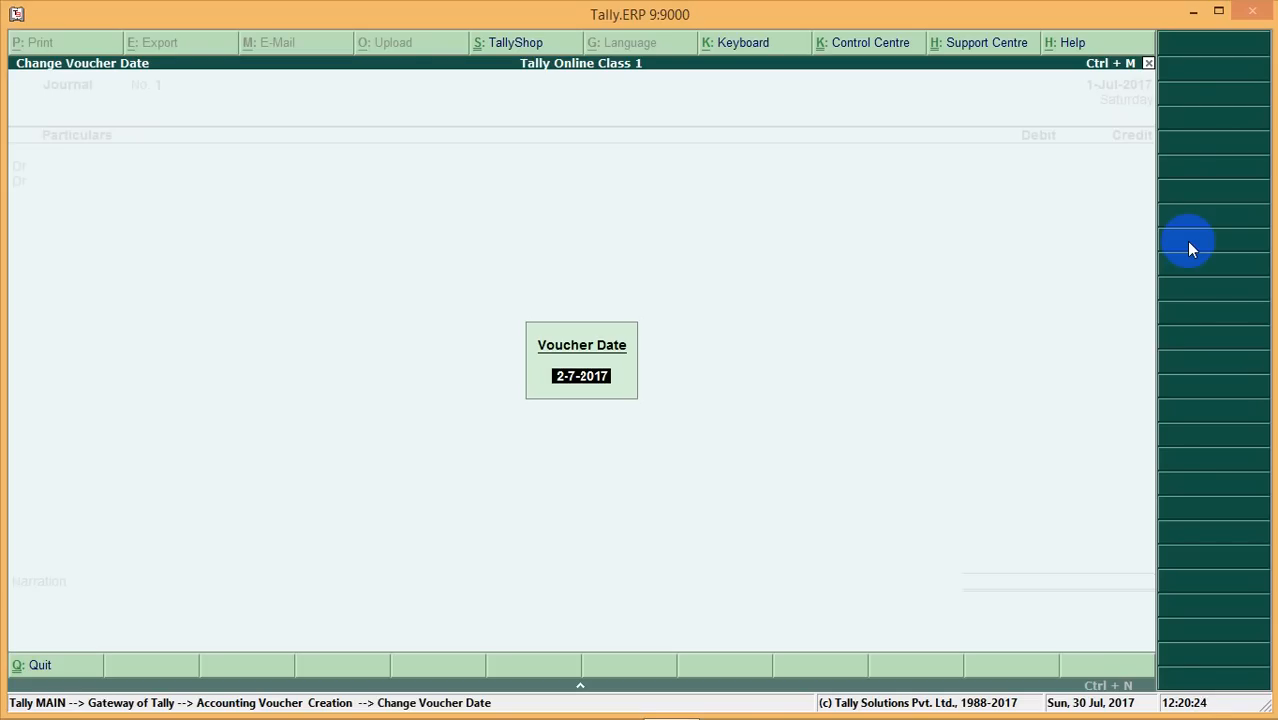
{"action": "key", "text": "Return"}
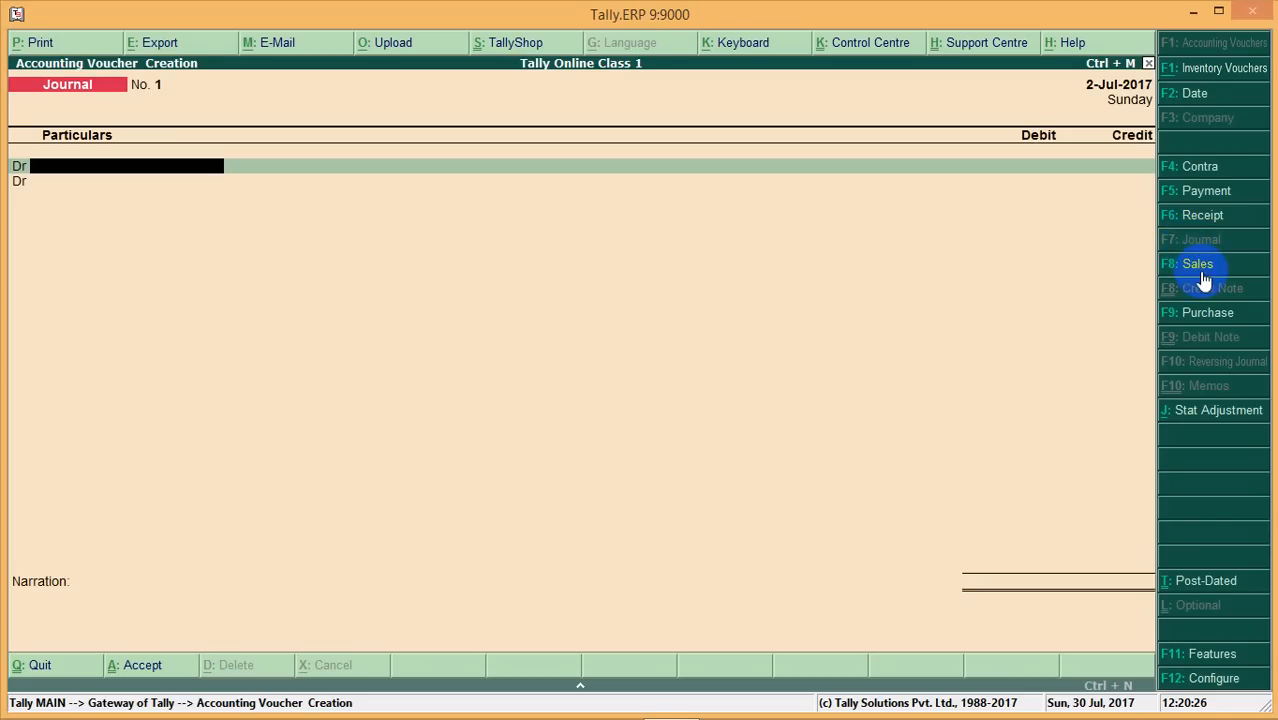
{"action": "left_click", "coordinate": [1198, 268]}
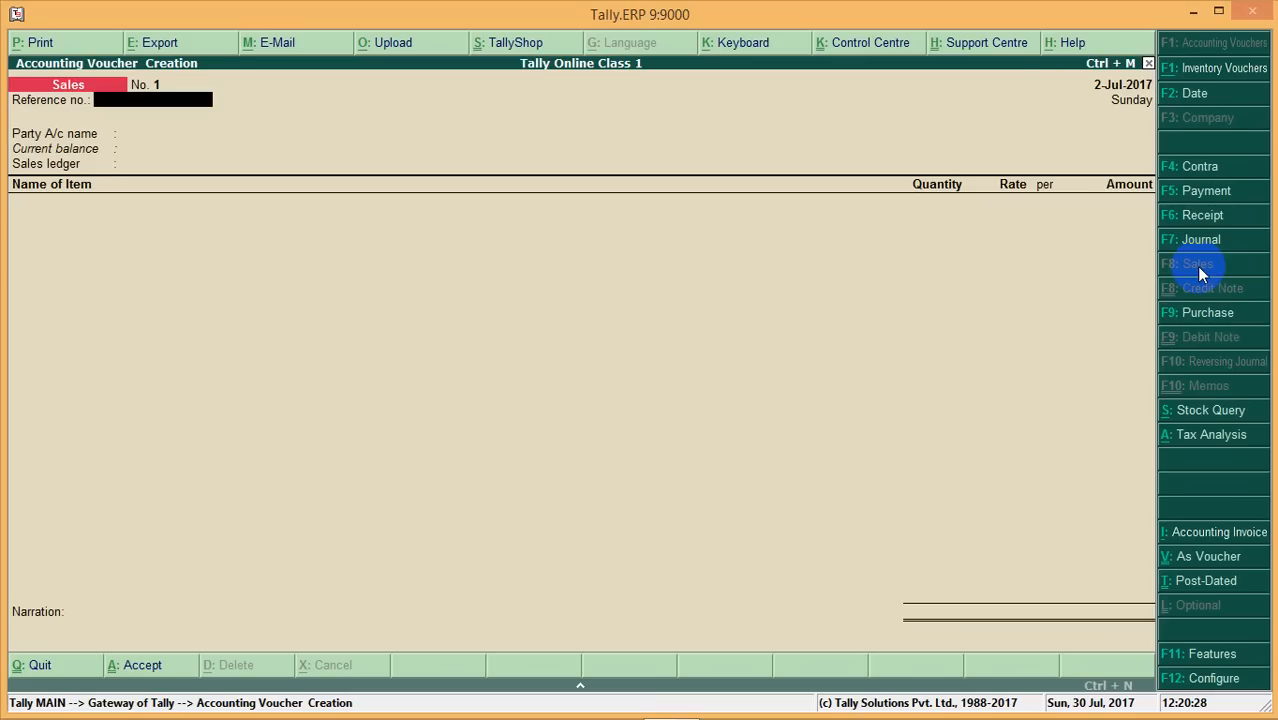
Leave the reference number blank, choose Raman & Co. (Local Registered Dealer) as the party, and set Sales as the sales ledger
{"action": "key", "text": "Return"}
{"action": "key", "text": "Down"}
{"action": "key", "text": "Down"}
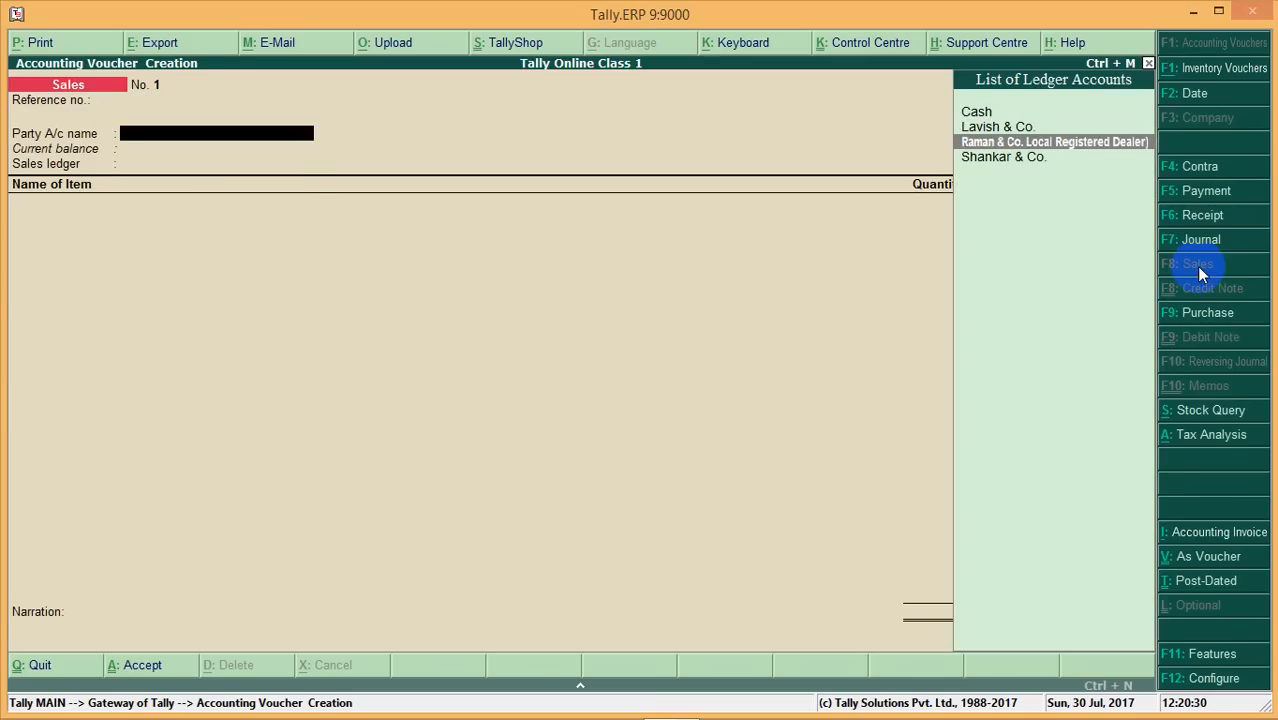
{"action": "key", "text": "Return"}
{"action": "key", "text": "ctrl+a"}
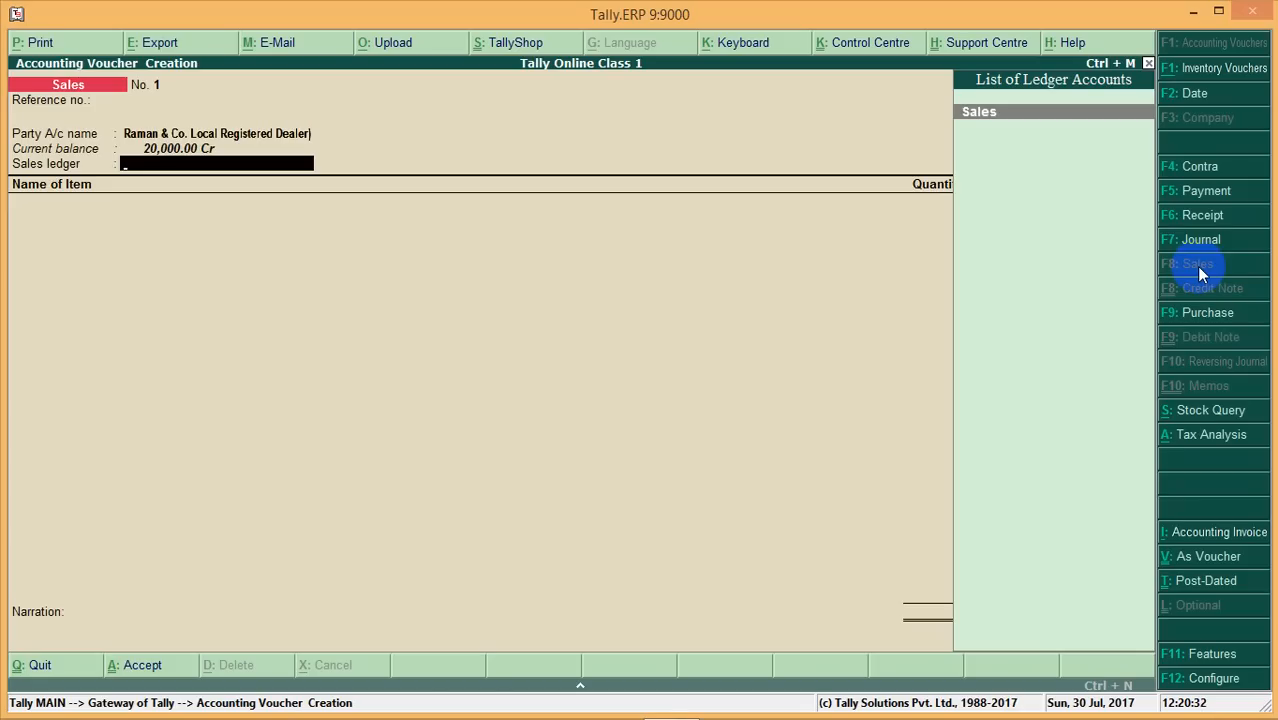
{"action": "key", "text": "Return"}
{"action": "key", "text": "Return"}
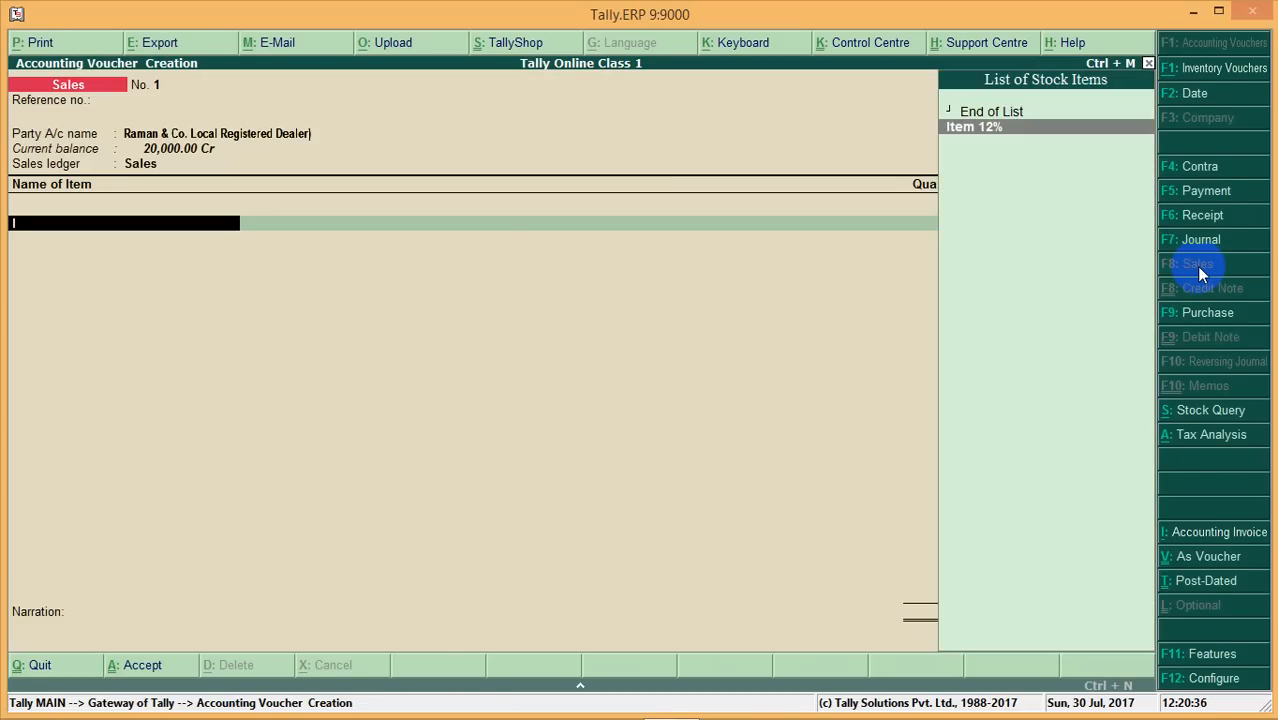
Add Item 12% to the sales voucher with a quantity of 10 pcs at a rate of 2,000 per piece
{"action": "key", "text": "Return"}
{"action": "key", "text": "Return"}
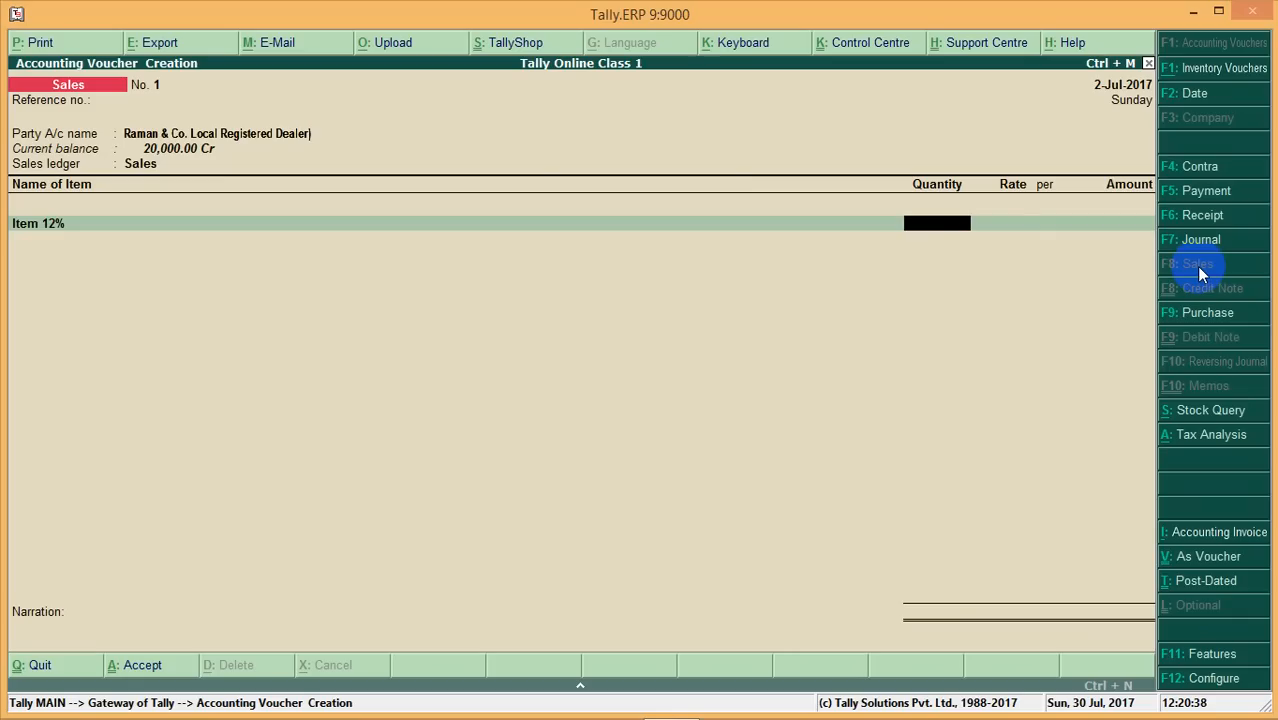
{"action": "type", "text": "10"}
{"action": "key", "text": "Return"}
{"action": "type", "text": "1,000"}
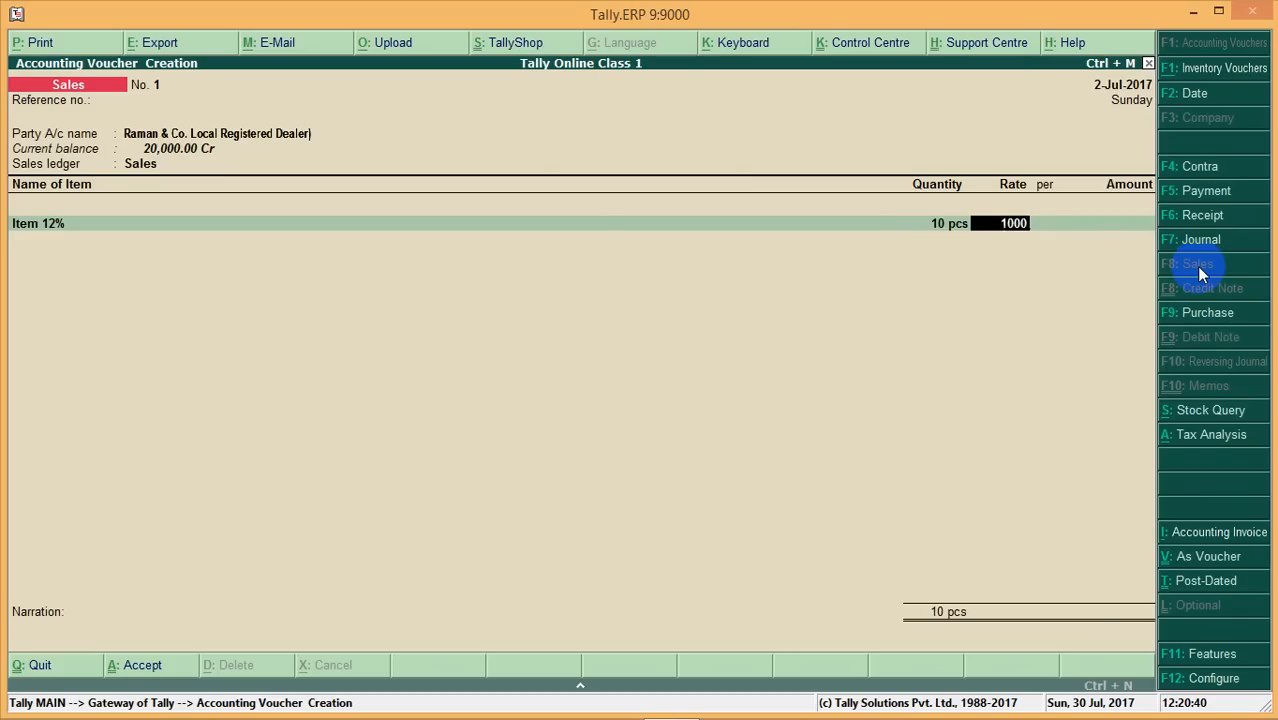
{"action": "key", "text": "Return"}
{"action": "key", "text": "BackSpace"}
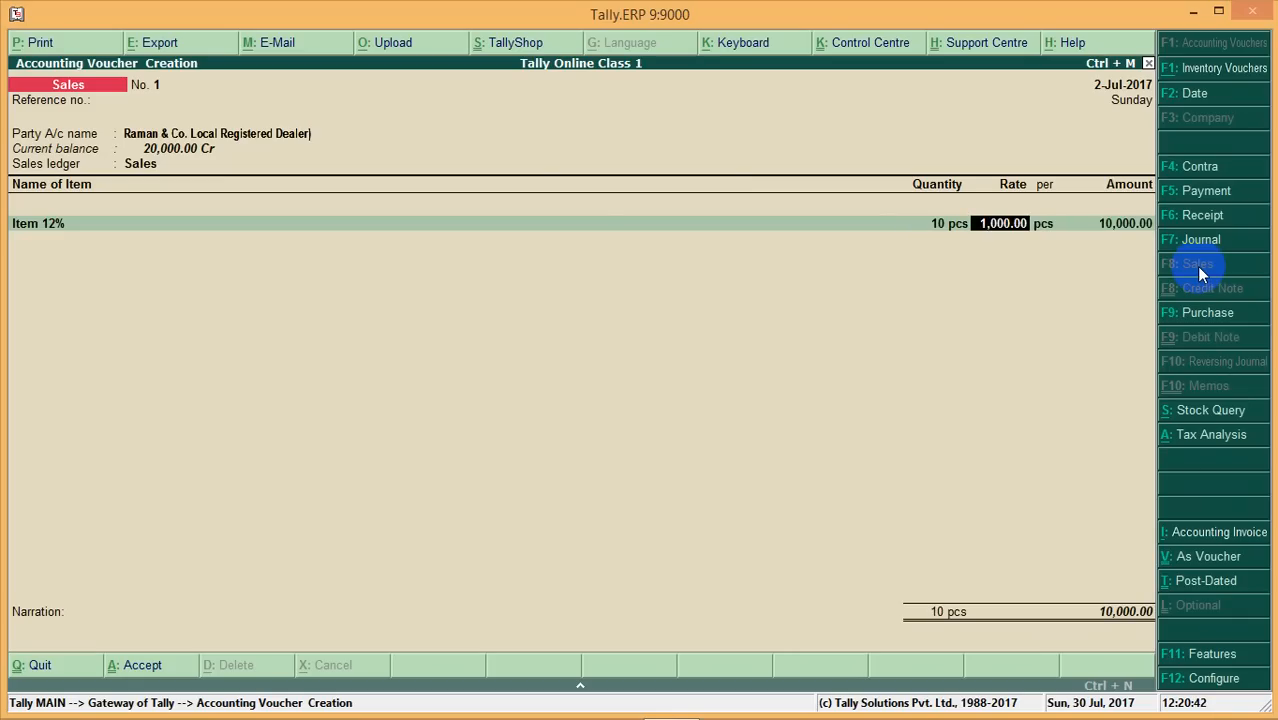
{"action": "type", "text": "2000"}
{"action": "key", "text": "Return"}
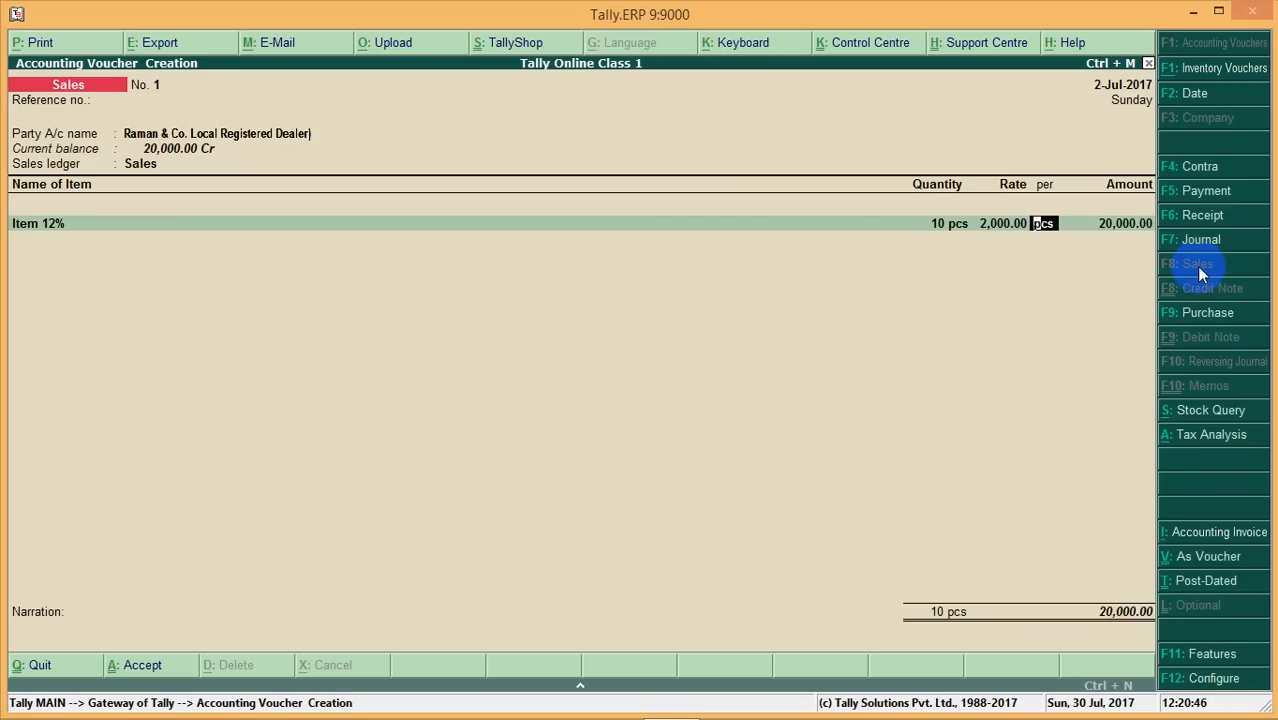
{"action": "key", "text": "Return"}
{"action": "key", "text": "Return"}
{"action": "key", "text": "Return"}
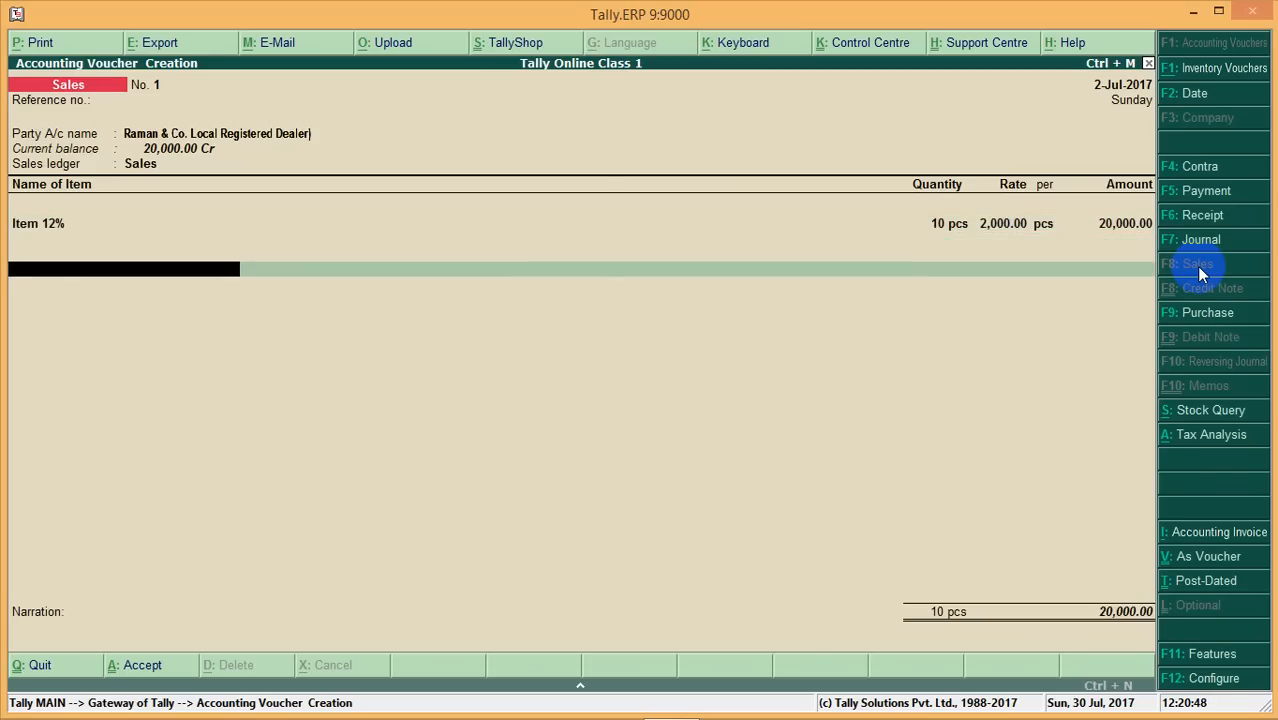
Add the Cgst and Sgst tax ledgers below the item, accepting their calculated amounts
{"action": "type", "text": "C"}
{"action": "key", "text": "Return"}
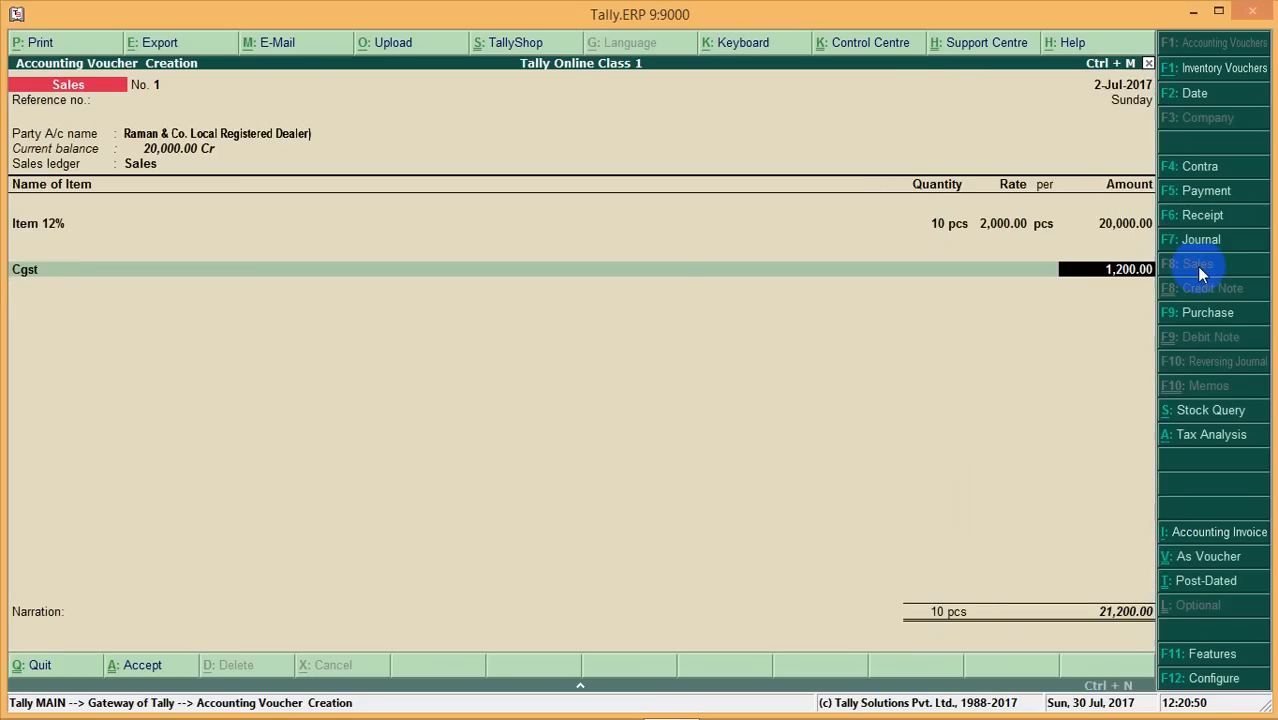
{"action": "key", "text": "Return"}
{"action": "type", "text": "Sgst"}
{"action": "key", "text": "Return"}
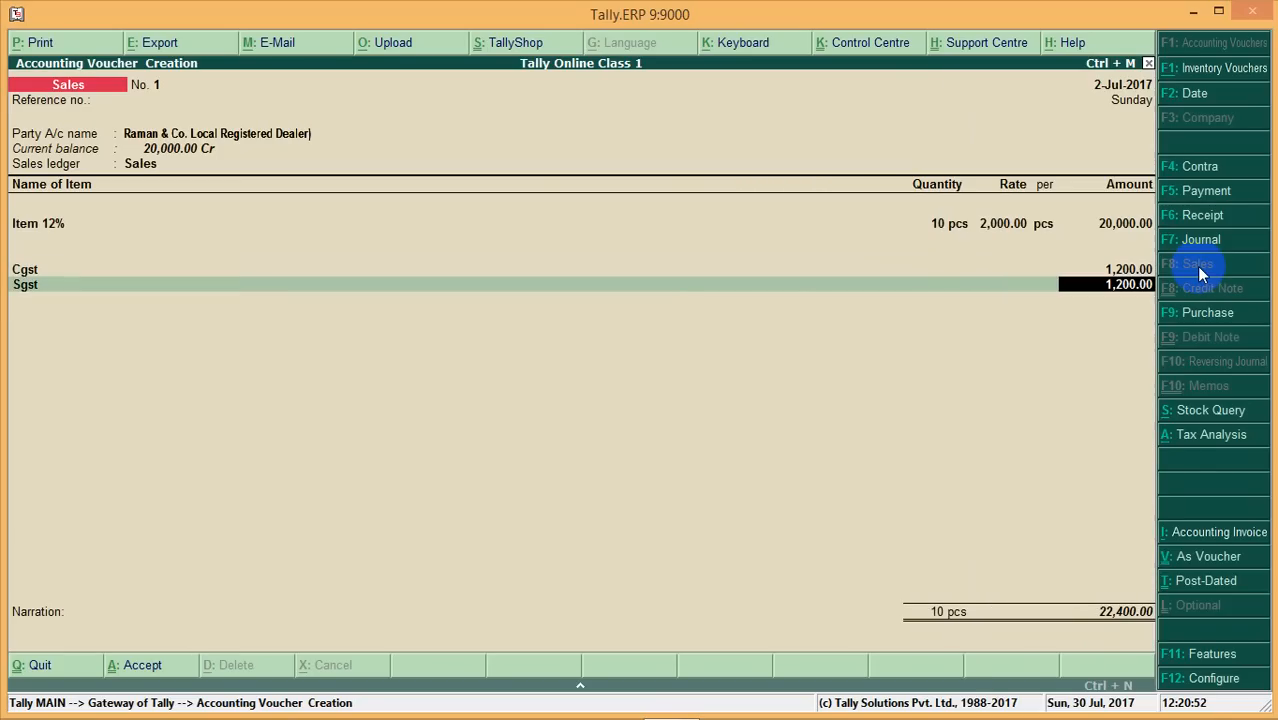
{"action": "key", "text": "Return"}
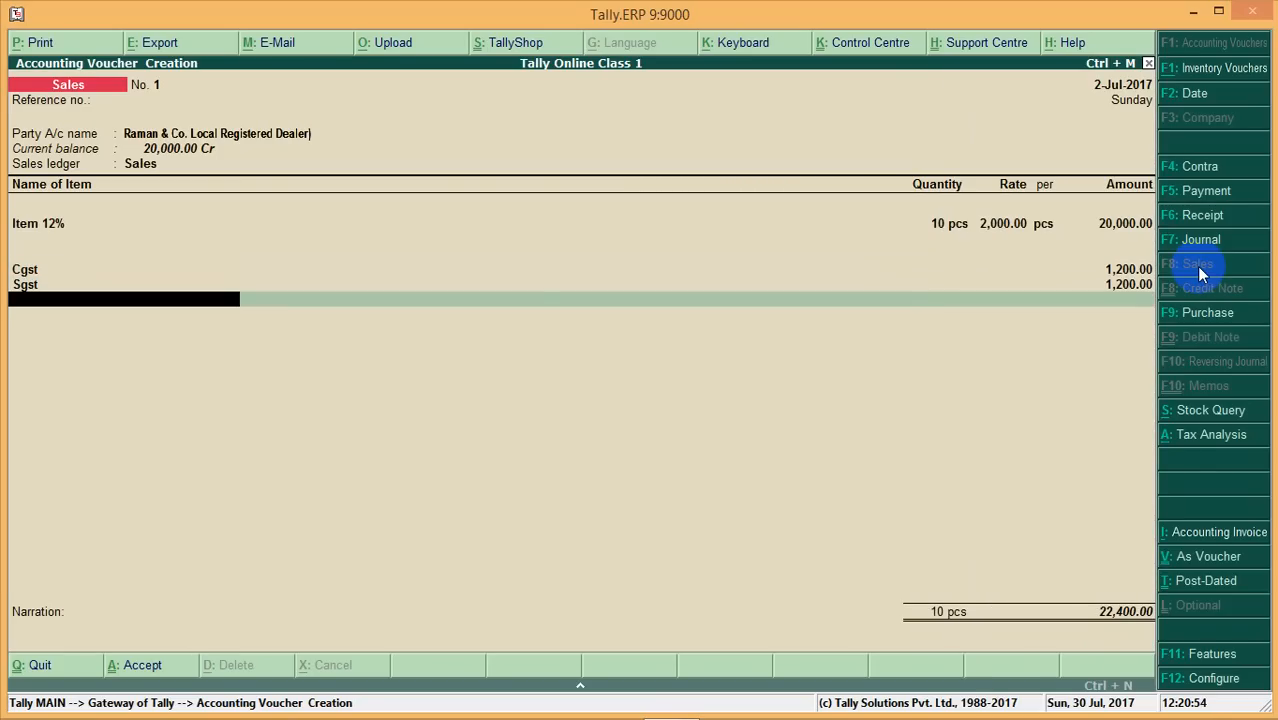
Finish the ledger lines and allocate 20,000 in the bill-wise details as Agst Ref to pending bill 1
{"action": "key", "text": "Return"}
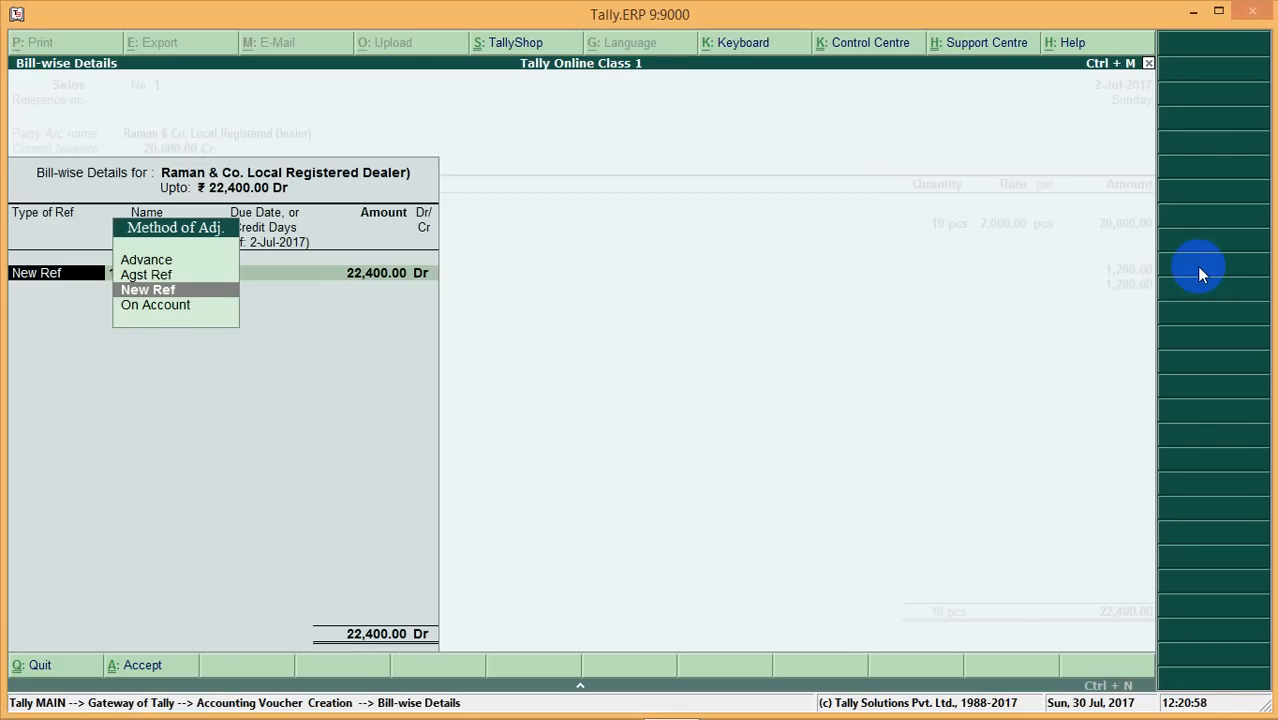
{"action": "key", "text": "Up"}
{"action": "key", "text": "Return"}
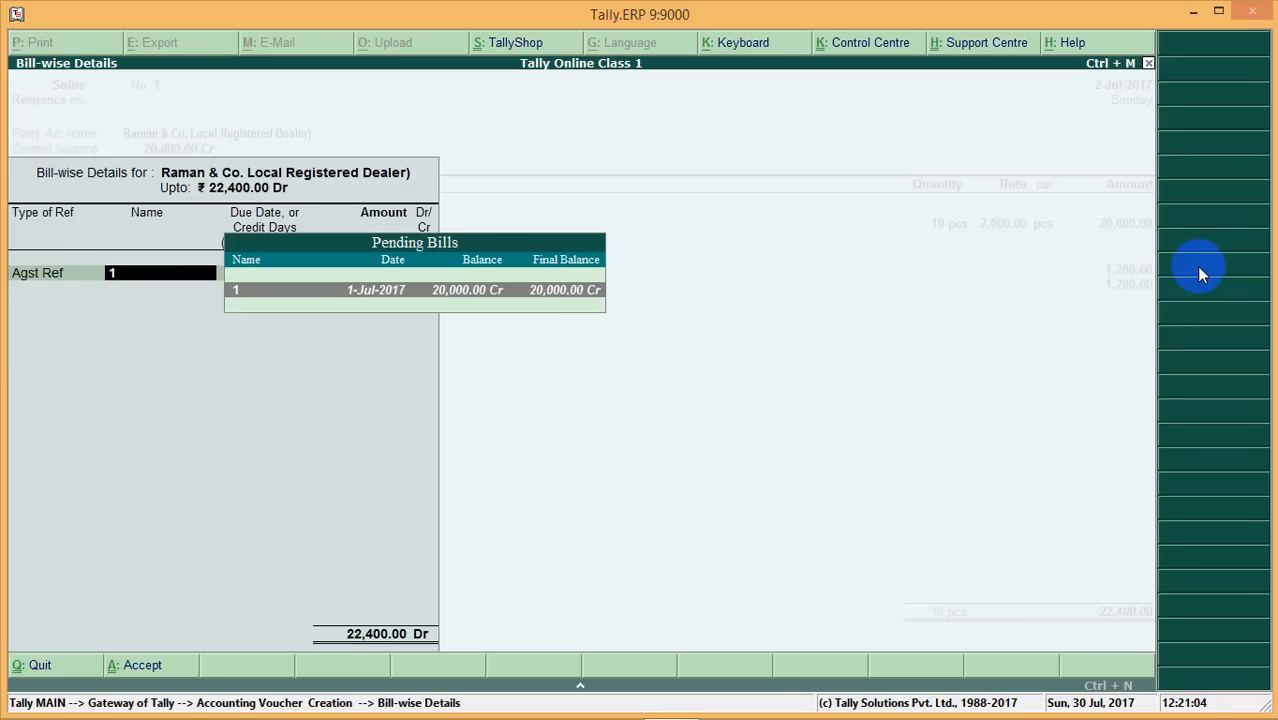
{"action": "key", "text": "Return"}
{"action": "type", "text": "20,00"}
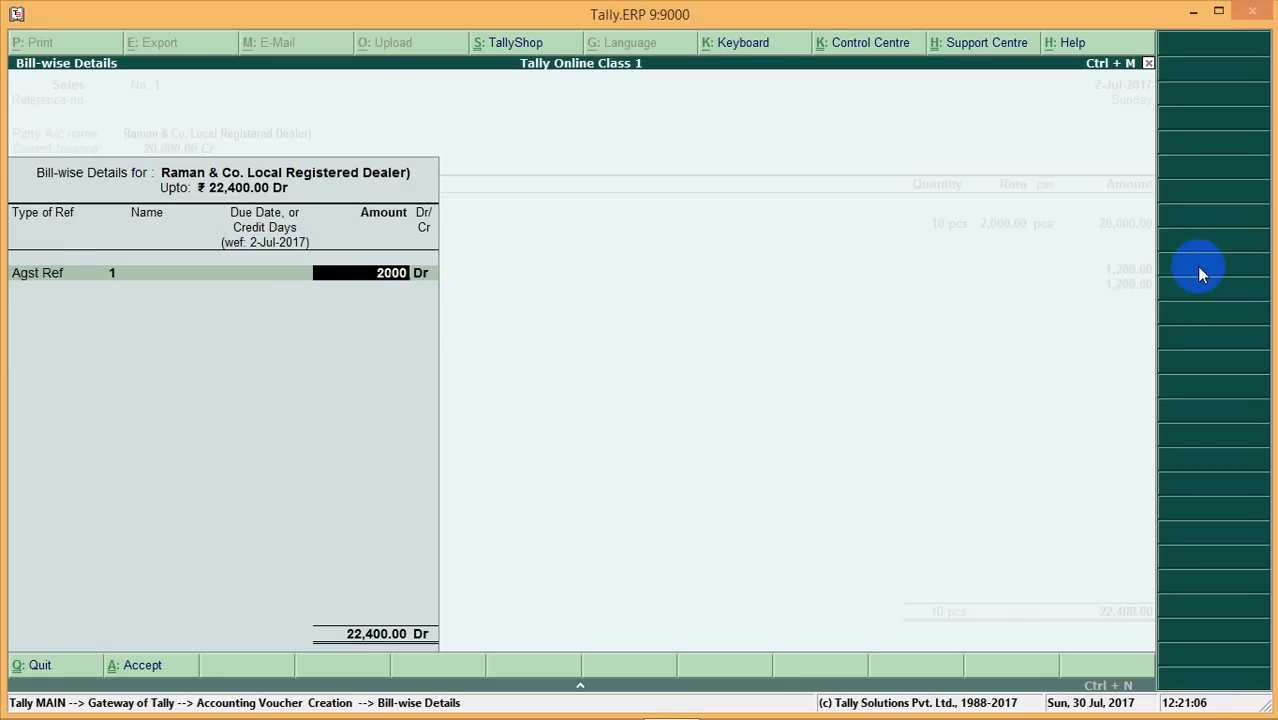
{"action": "type", "text": "0"}
{"action": "key", "text": "Return"}
{"action": "key", "text": "Return"}
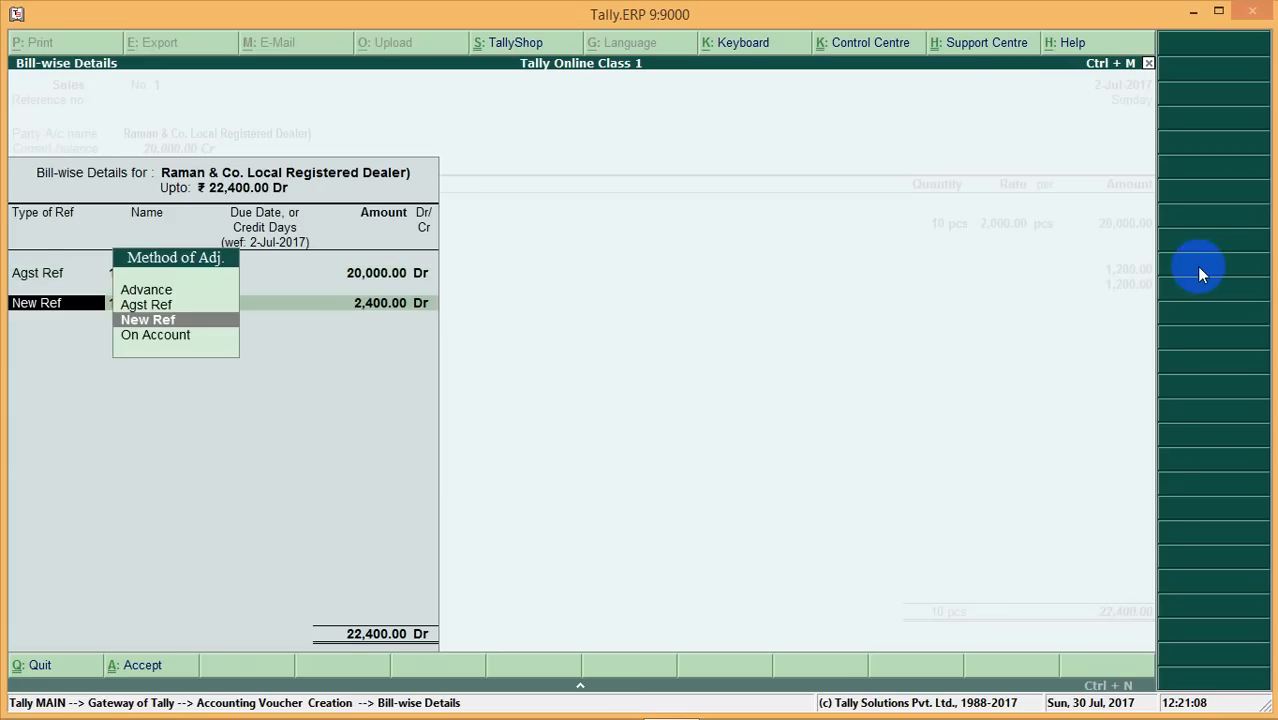
Allocate the remaining 2,400 to a New Ref named 1 and save the sales voucher
{"action": "key", "text": "Return"}
{"action": "type", "text": "1"}
{"action": "key", "text": "Return"}
{"action": "key", "text": "Return"}
{"action": "key", "text": "Return"}
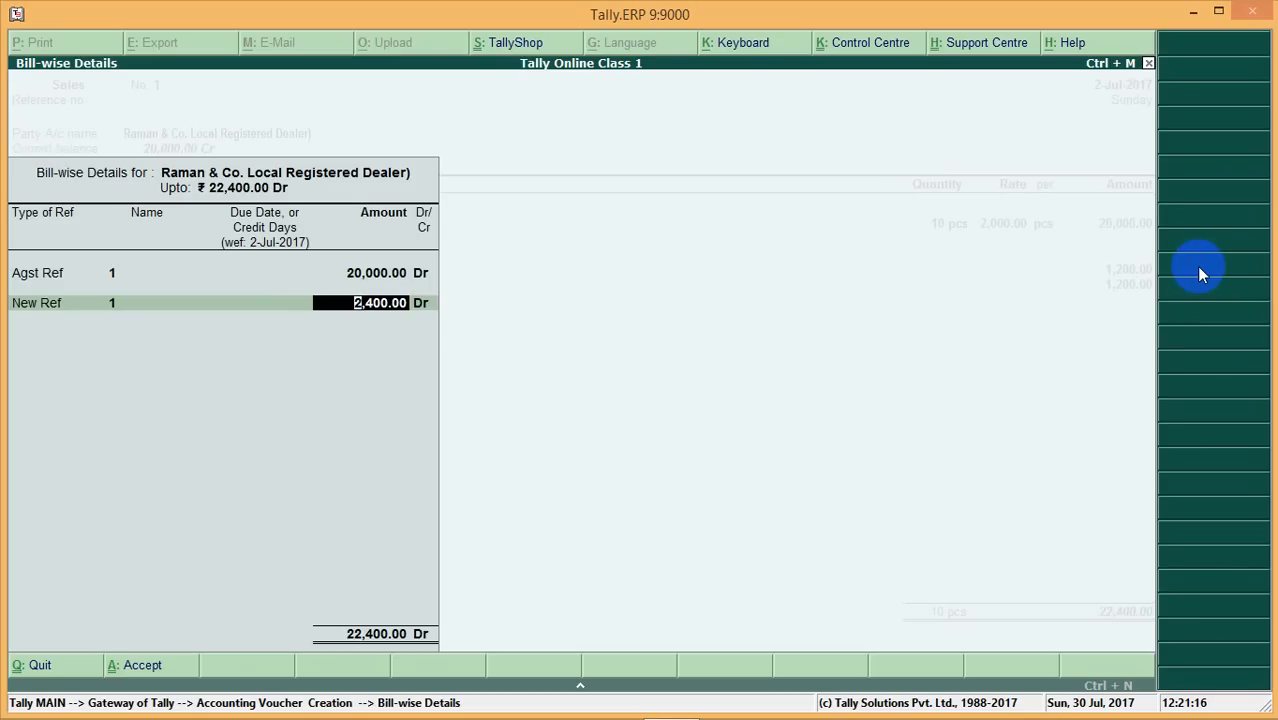
{"action": "key", "text": "Return"}
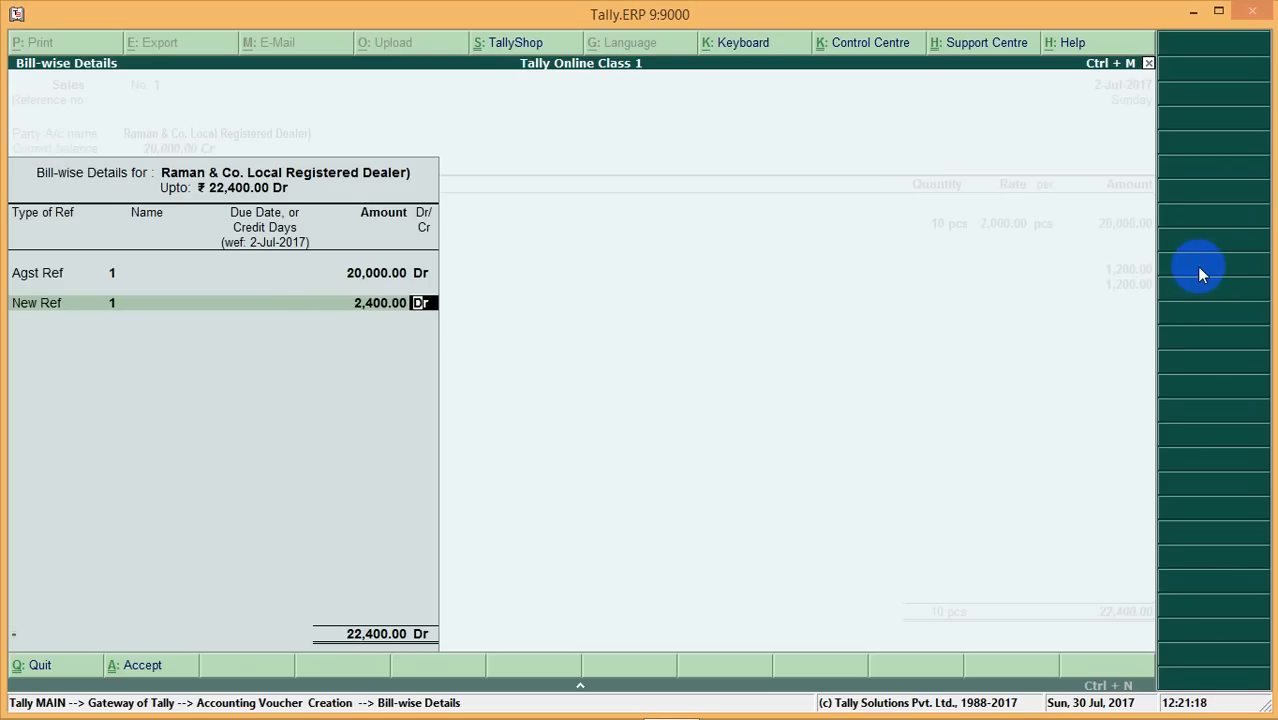
{"action": "key", "text": "Return"}
{"action": "key", "text": "Return"}
{"action": "key", "text": "Return"}
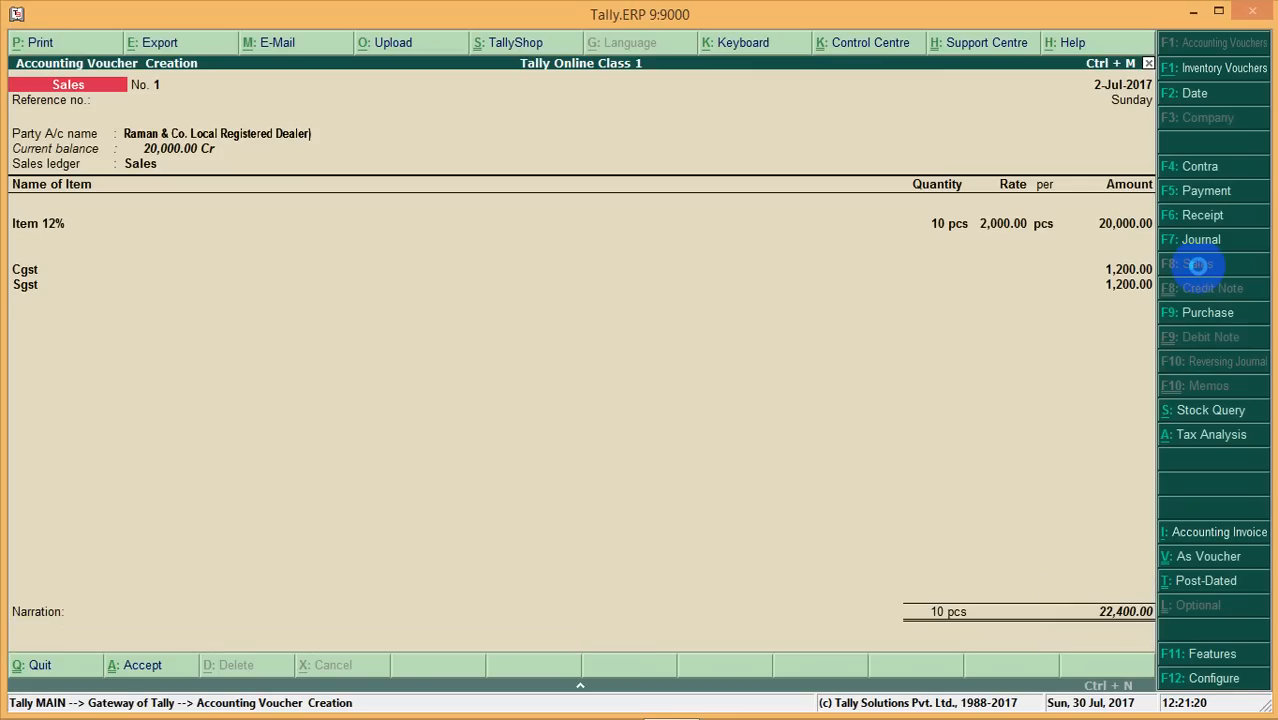
Leave voucher entry and examine the Duties & Taxes line in the detailed Balance Sheet
{"action": "key", "text": "Escape"}
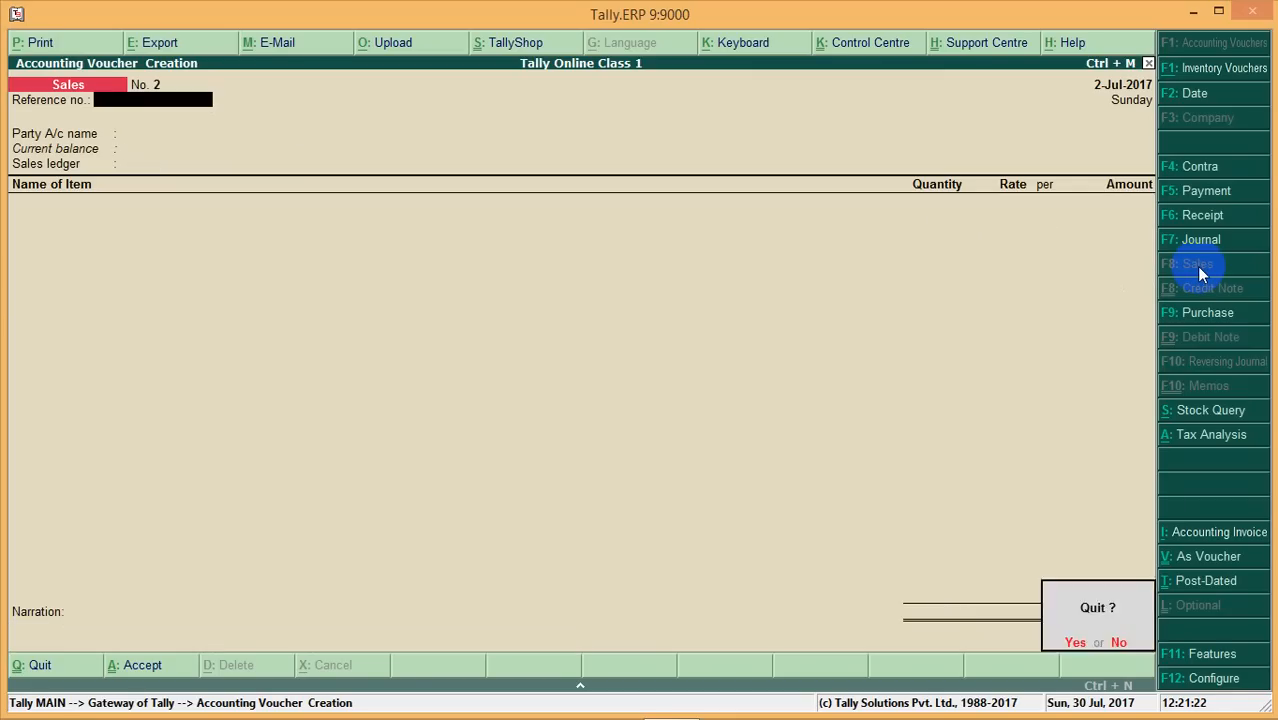
{"action": "key", "text": "Escape"}
{"action": "key", "text": "Down"}
{"action": "key", "text": "Down"}
{"action": "key", "text": "Down"}
{"action": "key", "text": "Down"}
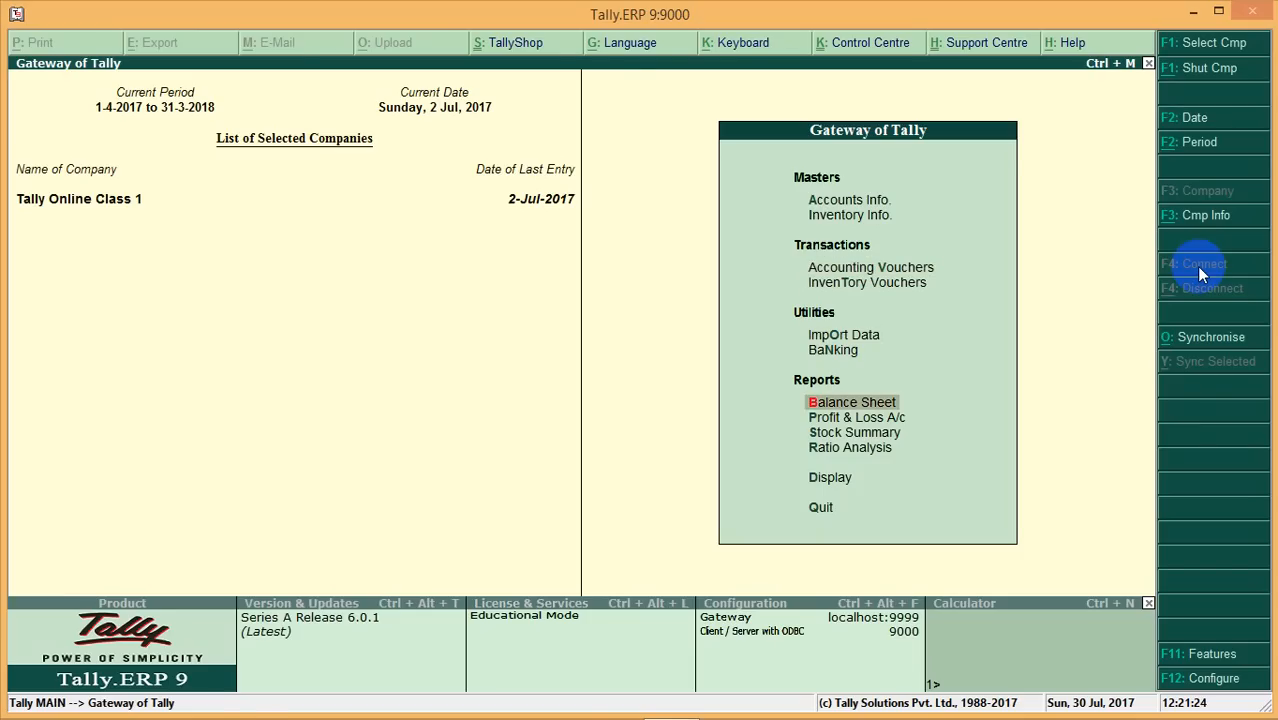
{"action": "key", "text": "Return"}
{"action": "key", "text": "alt+F1"}
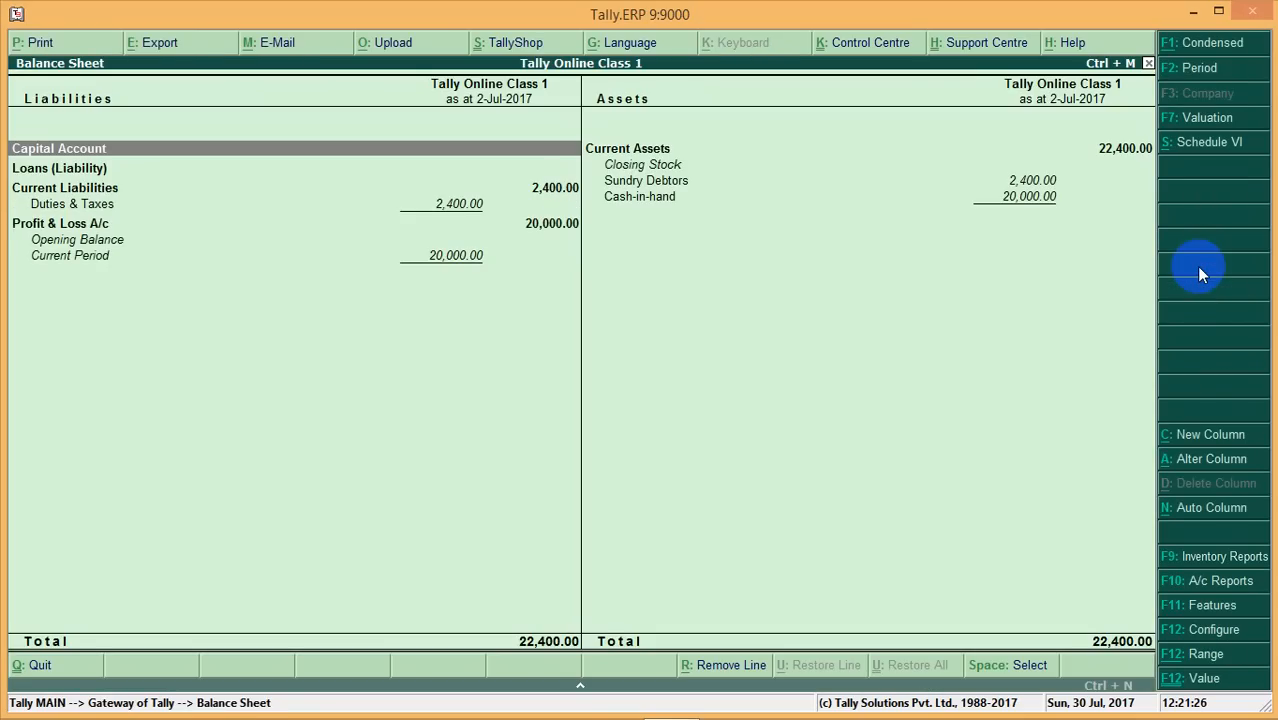
{"action": "key", "text": "Down"}
{"action": "key", "text": "Down"}
{"action": "key", "text": "Down"}
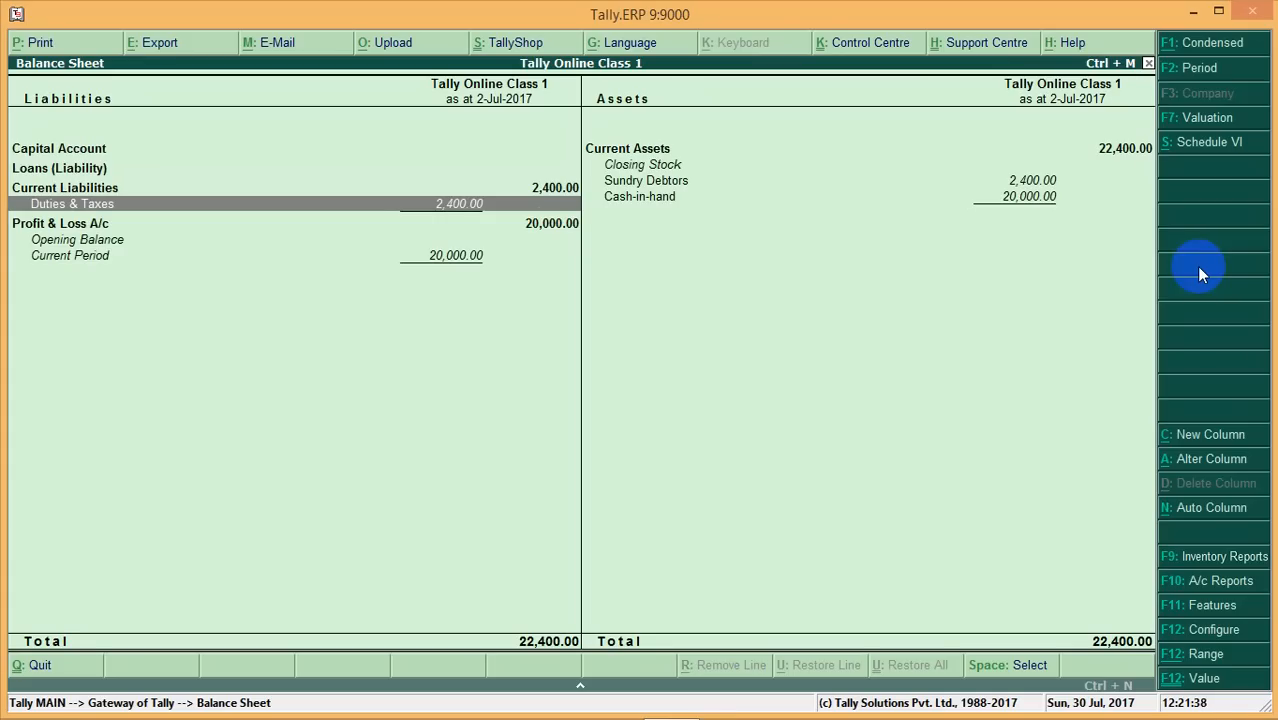
{"action": "key", "text": "Escape"}
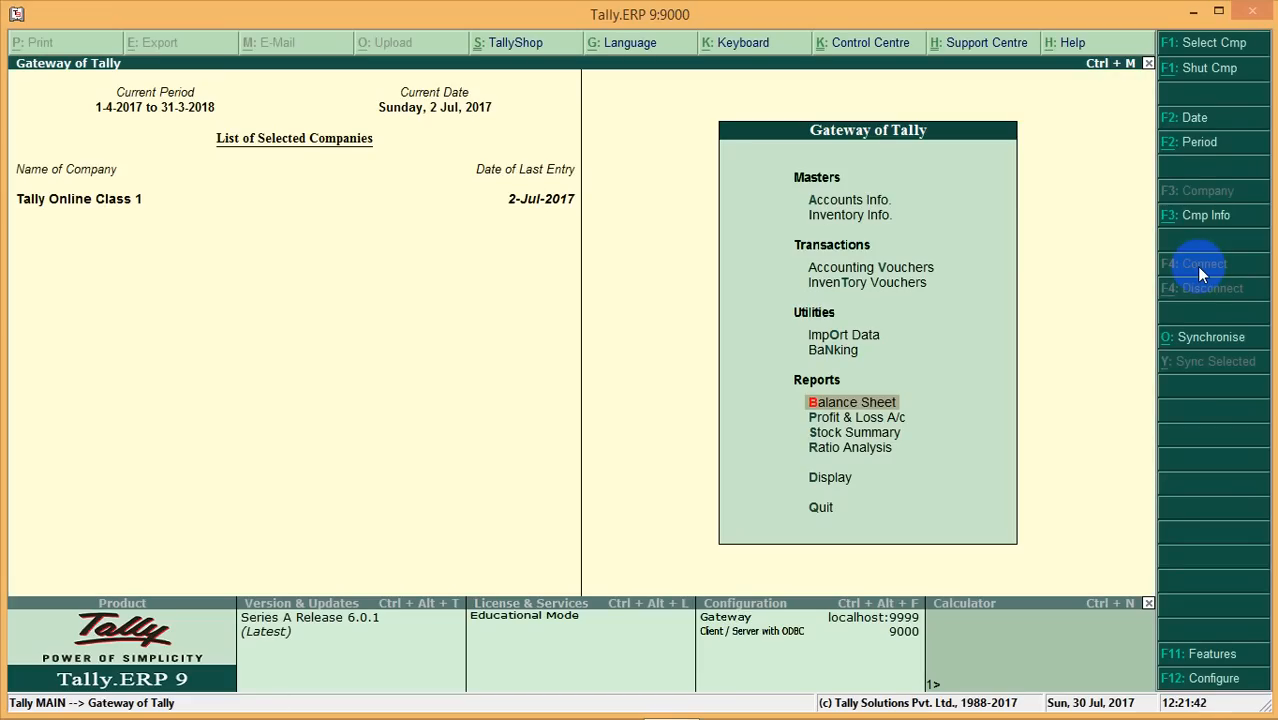
Open the list of GST reports within the statutory reports
{"action": "key", "text": "Up"}
{"action": "key", "text": "Up"}
{"action": "key", "text": "Up"}
{"action": "key", "text": "Down"}
{"action": "key", "text": "Down"}
{"action": "key", "text": "Down"}
{"action": "key", "text": "Down"}
{"action": "key", "text": "Down"}
{"action": "key", "text": "Down"}
{"action": "key", "text": "Down"}
{"action": "key", "text": "Return"}
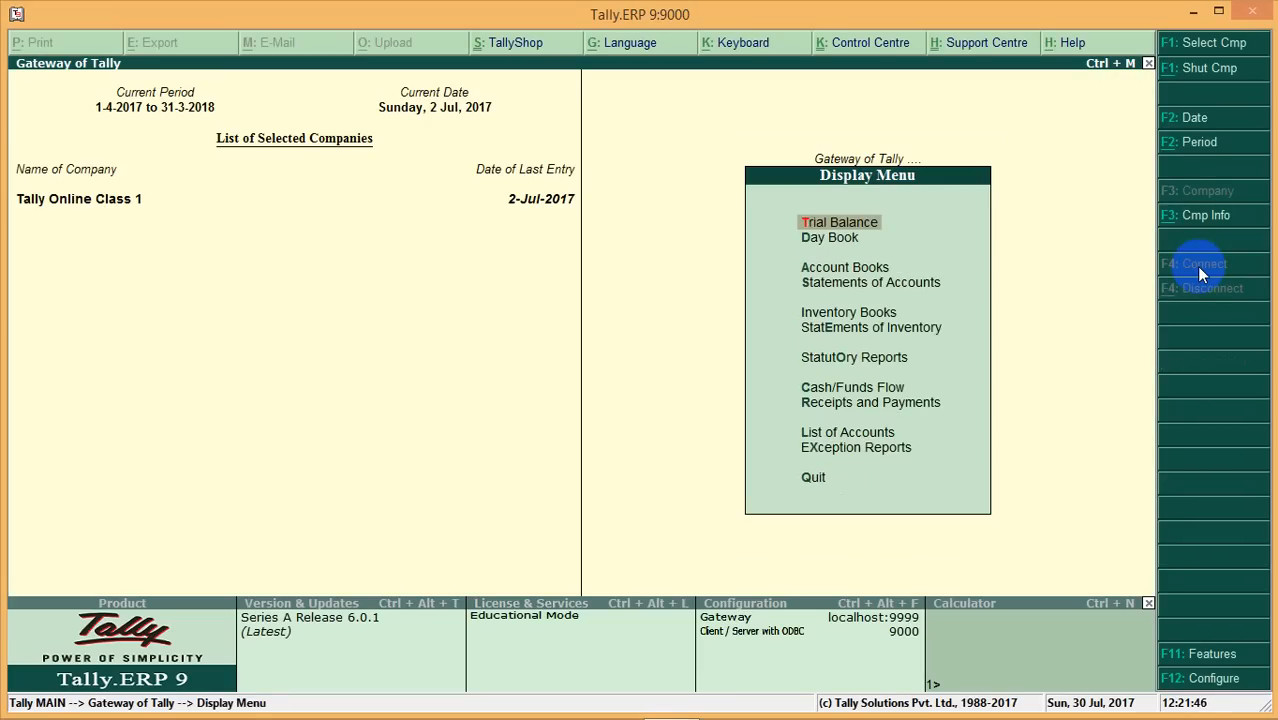
{"action": "key", "text": "Down"}
{"action": "key", "text": "Down"}
{"action": "key", "text": "Down"}
{"action": "key", "text": "Down"}
{"action": "key", "text": "Down"}
{"action": "key", "text": "Return"}
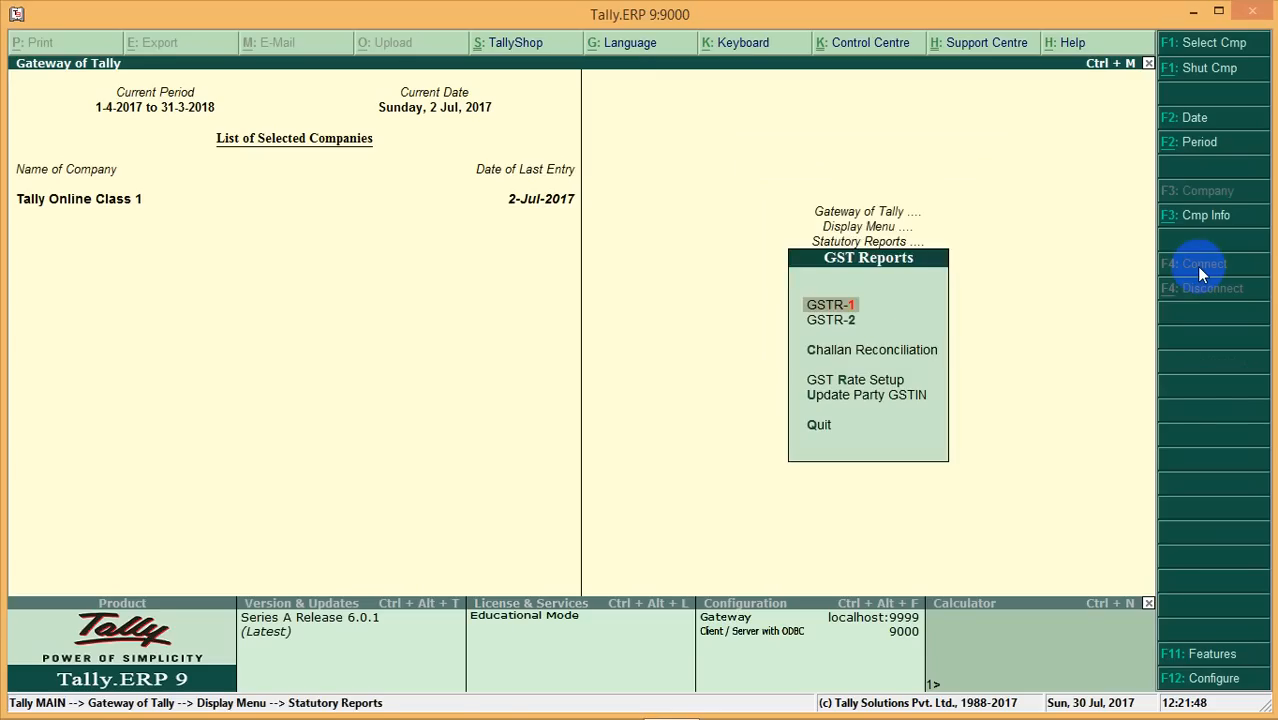
Examine the July 2017 GSTR-1 return, checking the B2B Invoices line and the tables for tax on advances
{"action": "key", "text": "Return"}
{"action": "key", "text": "Down"}
{"action": "key", "text": "Down"}
{"action": "key", "text": "Down"}
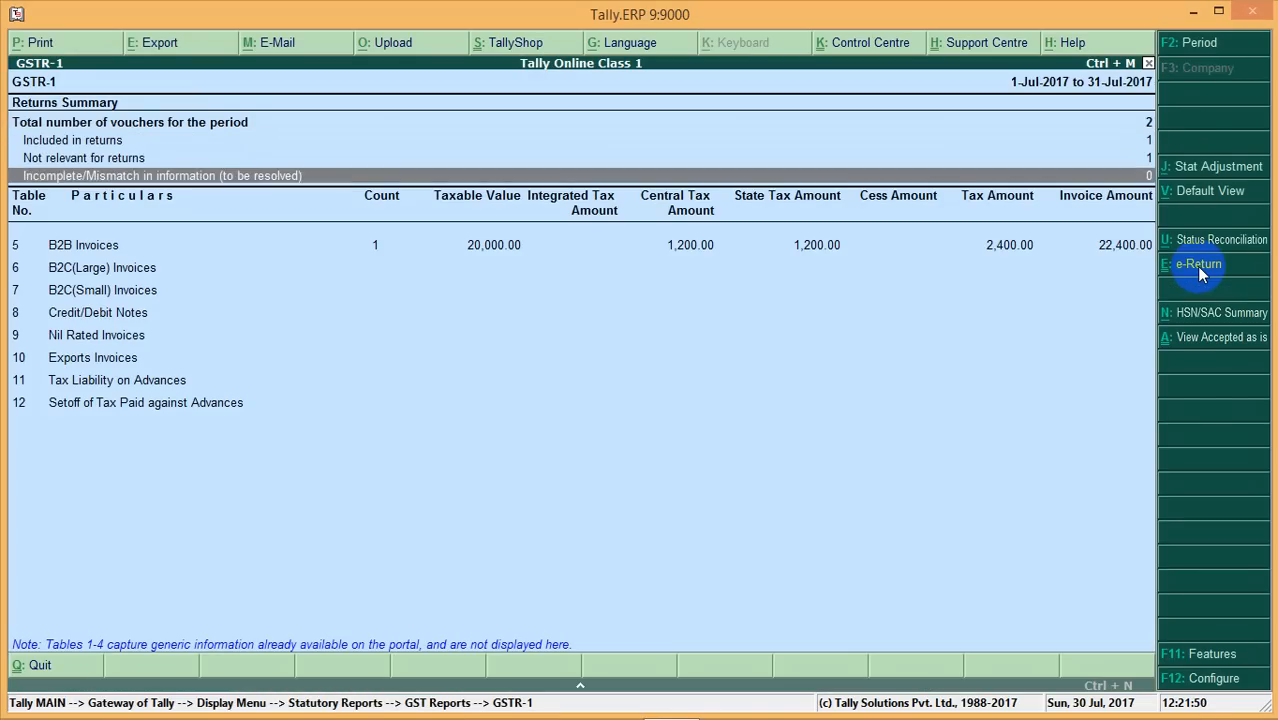
{"action": "key", "text": "Down"}
{"action": "key", "text": "Down"}
{"action": "key", "text": "Up"}
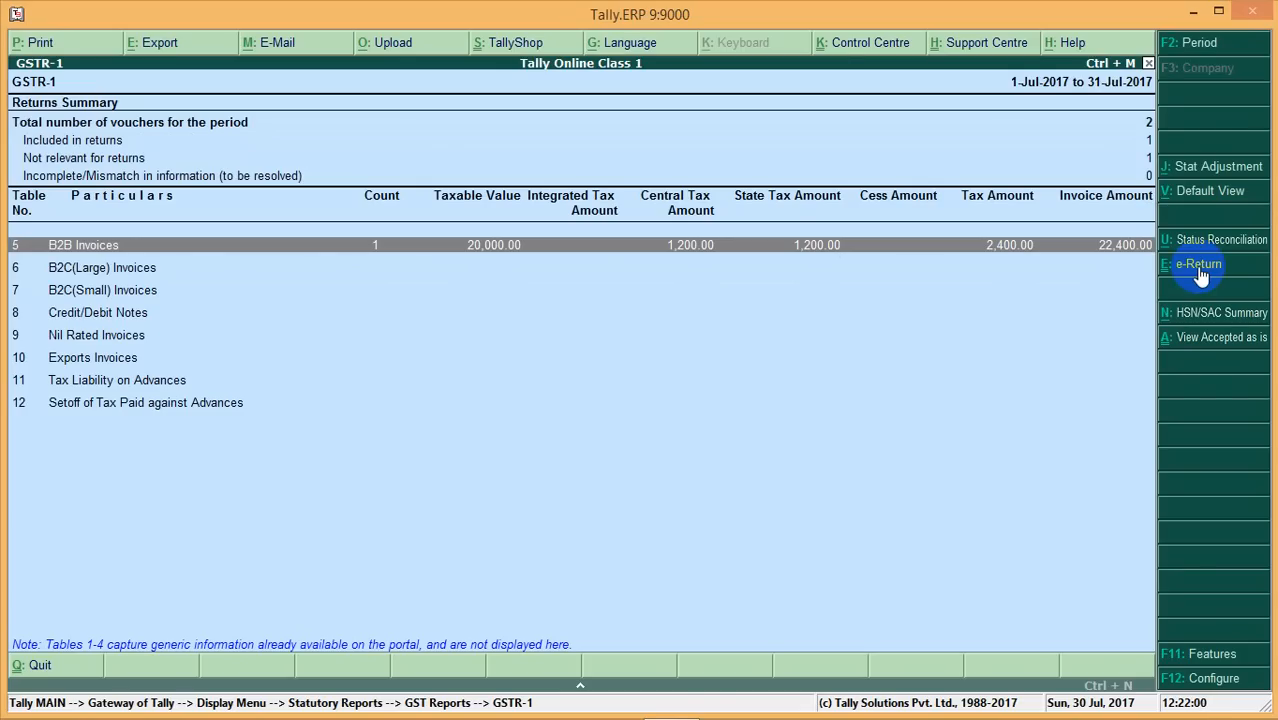
Leave the GSTR-1 report and start a new receipt voucher in the accounting vouchers
{"action": "key", "text": "Escape"}
{"action": "key", "text": "Escape"}
{"action": "key", "text": "Escape"}
{"action": "key", "text": "Up"}
{"action": "key", "text": "Up"}
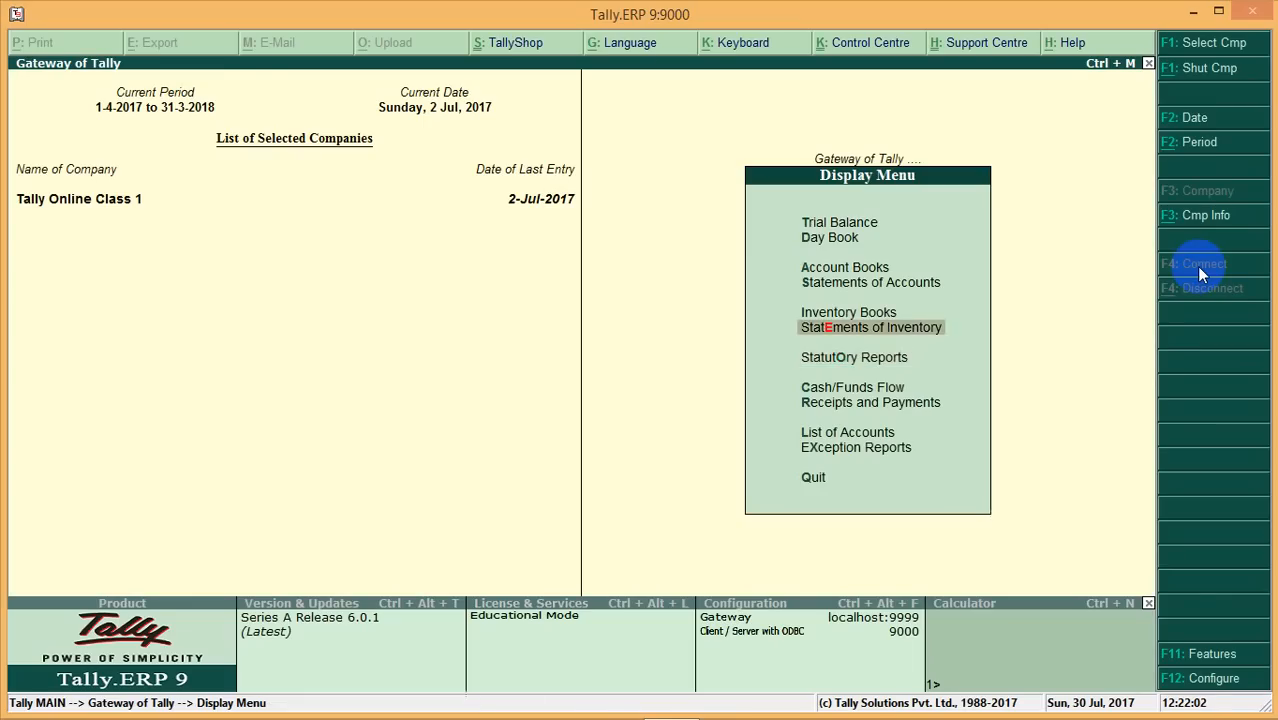
{"action": "key", "text": "Escape"}
{"action": "key", "text": "Up"}
{"action": "key", "text": "Up"}
{"action": "key", "text": "Up"}
{"action": "key", "text": "Up"}
{"action": "key", "text": "Up"}
{"action": "key", "text": "Up"}
{"action": "key", "text": "Up"}
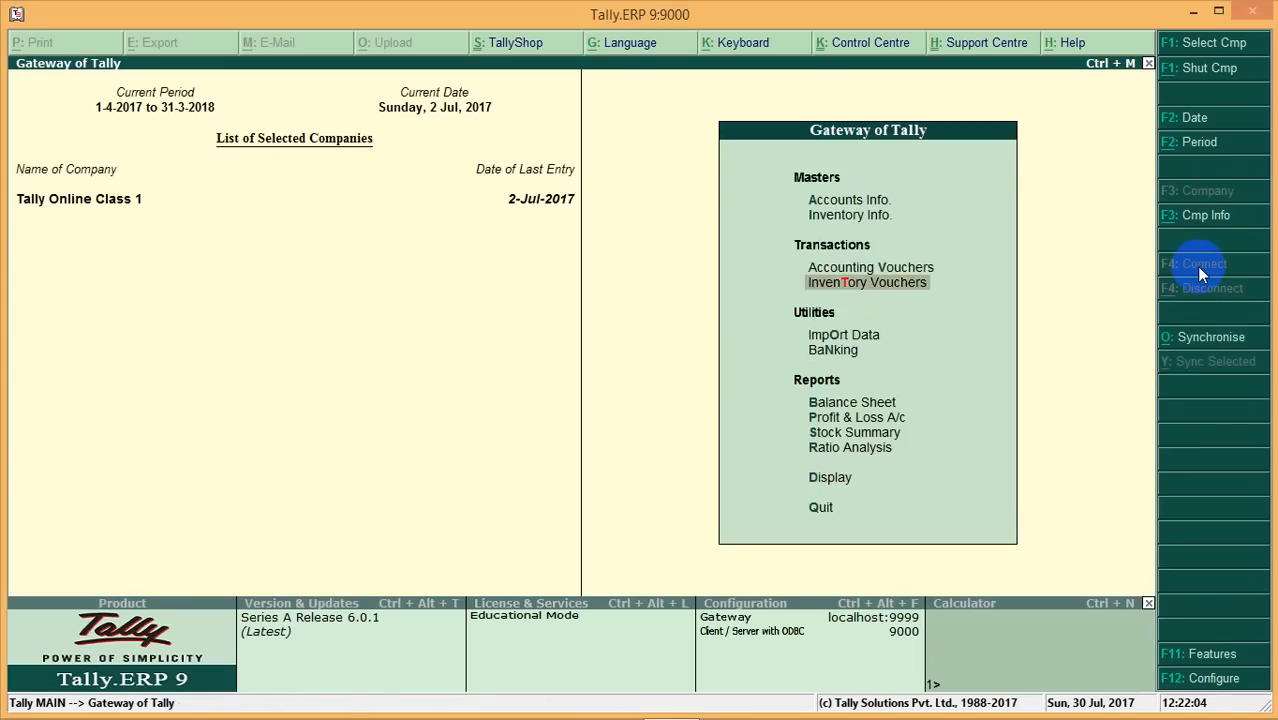
{"action": "key", "text": "Up"}
{"action": "key", "text": "Return"}
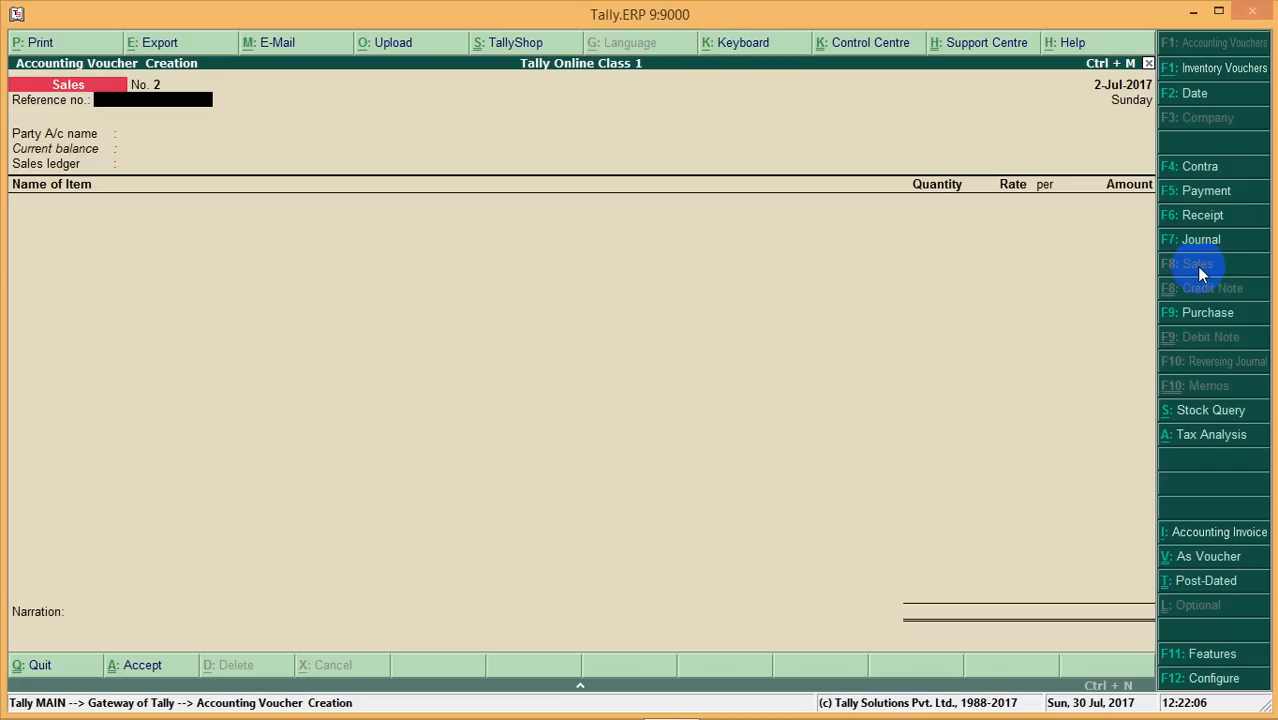
{"action": "left_click", "coordinate": [1202, 216]}
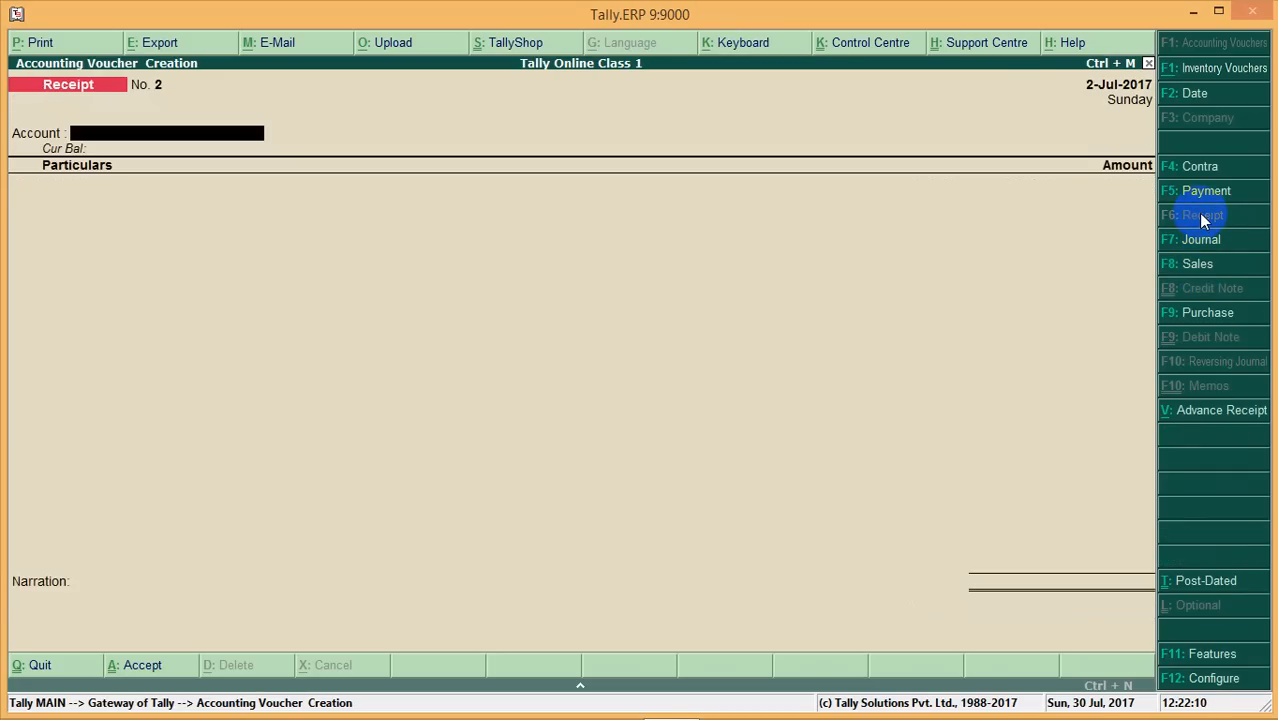
Set Cash as the receiving account and credit the Raman & Co. party ledger with 2,400
{"action": "type", "text": "Ca"}
{"action": "key", "text": "Return"}
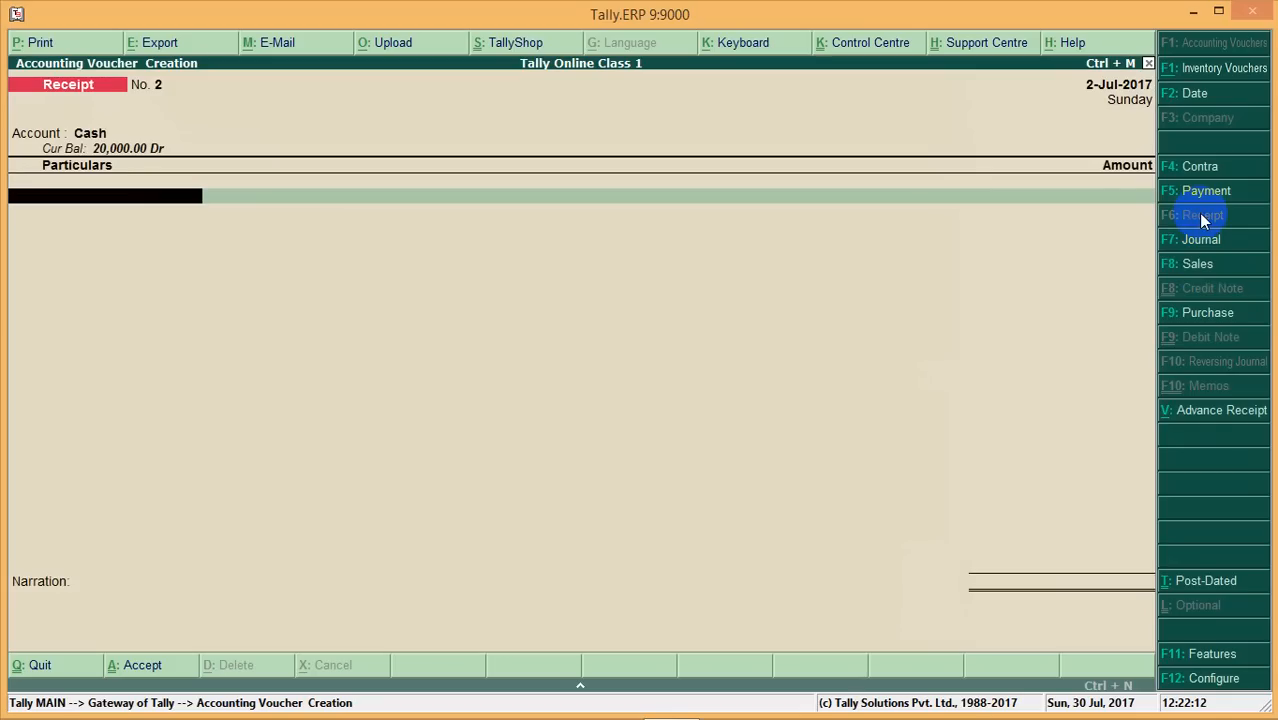
{"action": "type", "text": "Ra"}
{"action": "key", "text": "Return"}
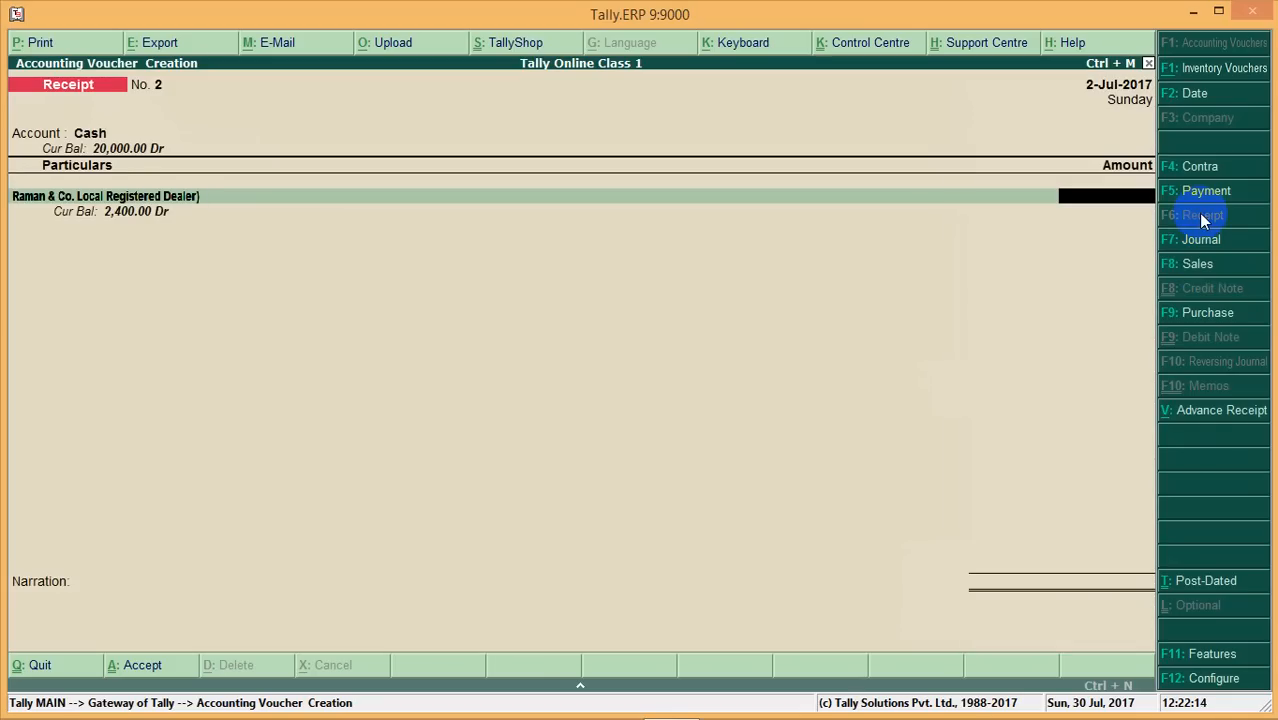
{"action": "type", "text": "2400"}
{"action": "key", "text": "Return"}
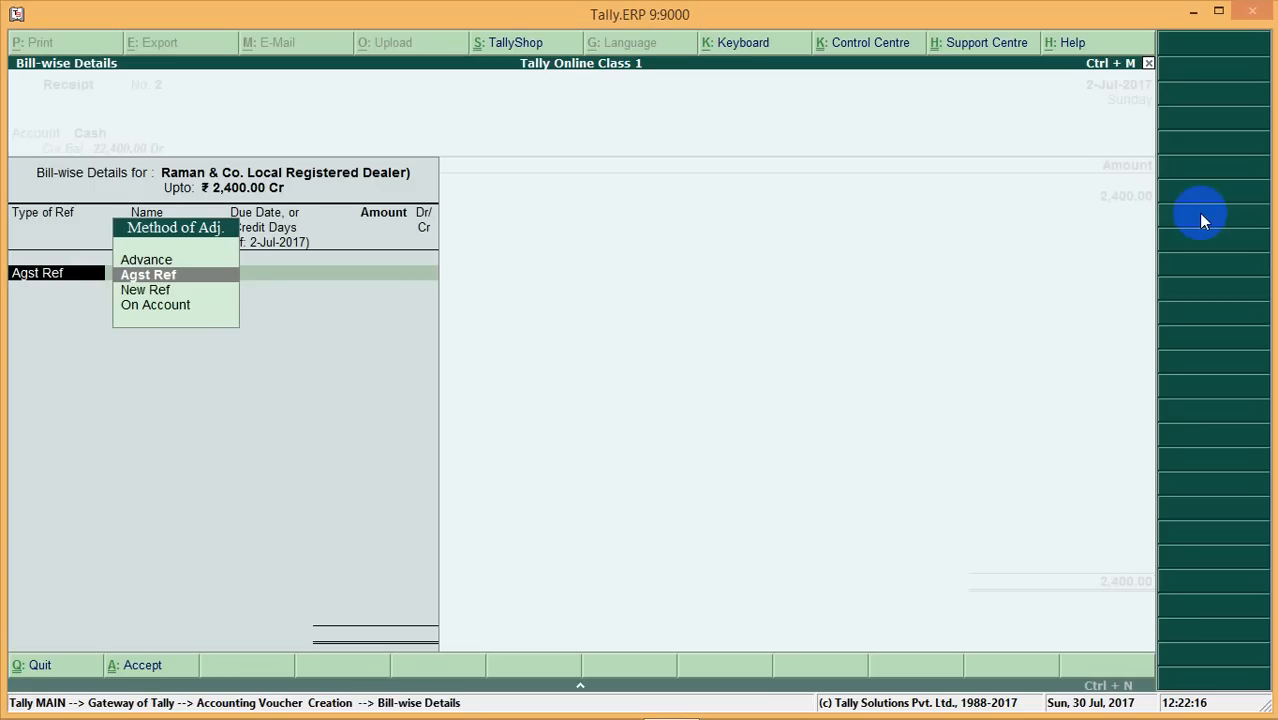
Allocate the 2,400 as Agst Ref to pending bill 1 and save the receipt without a narration
{"action": "key", "text": "Return"}
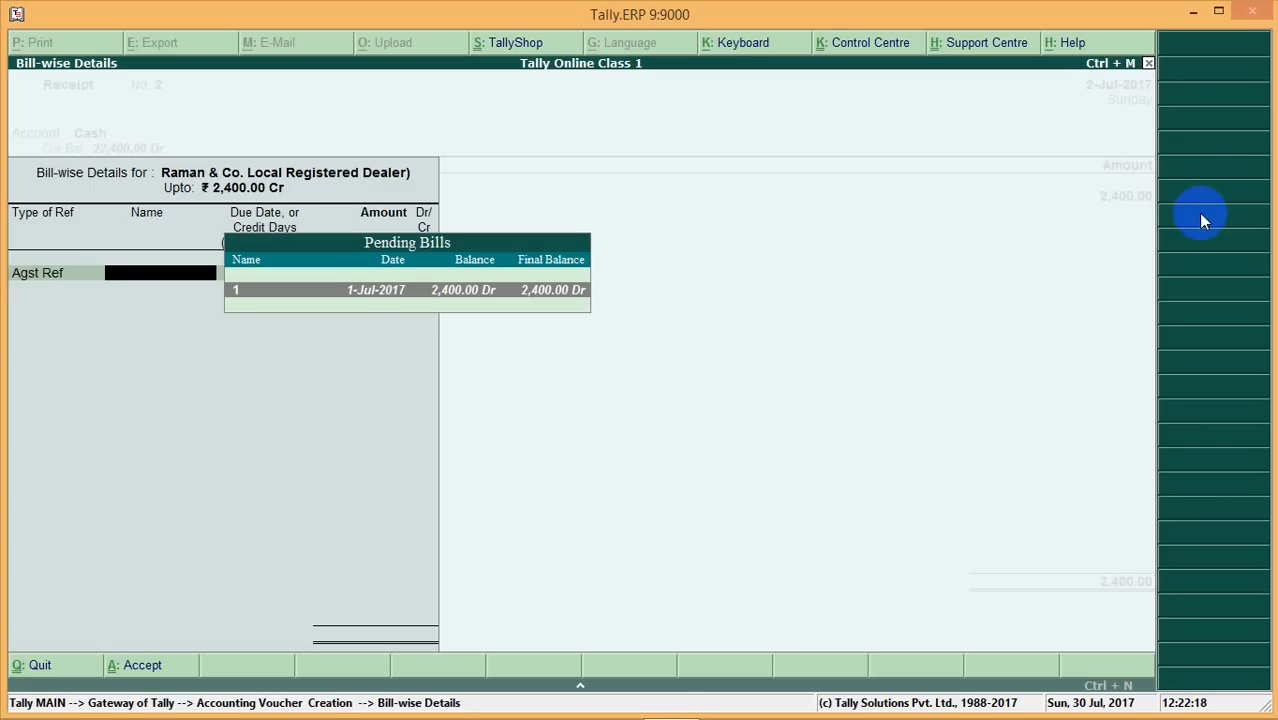
{"action": "key", "text": "Return"}
{"action": "key", "text": "Return"}
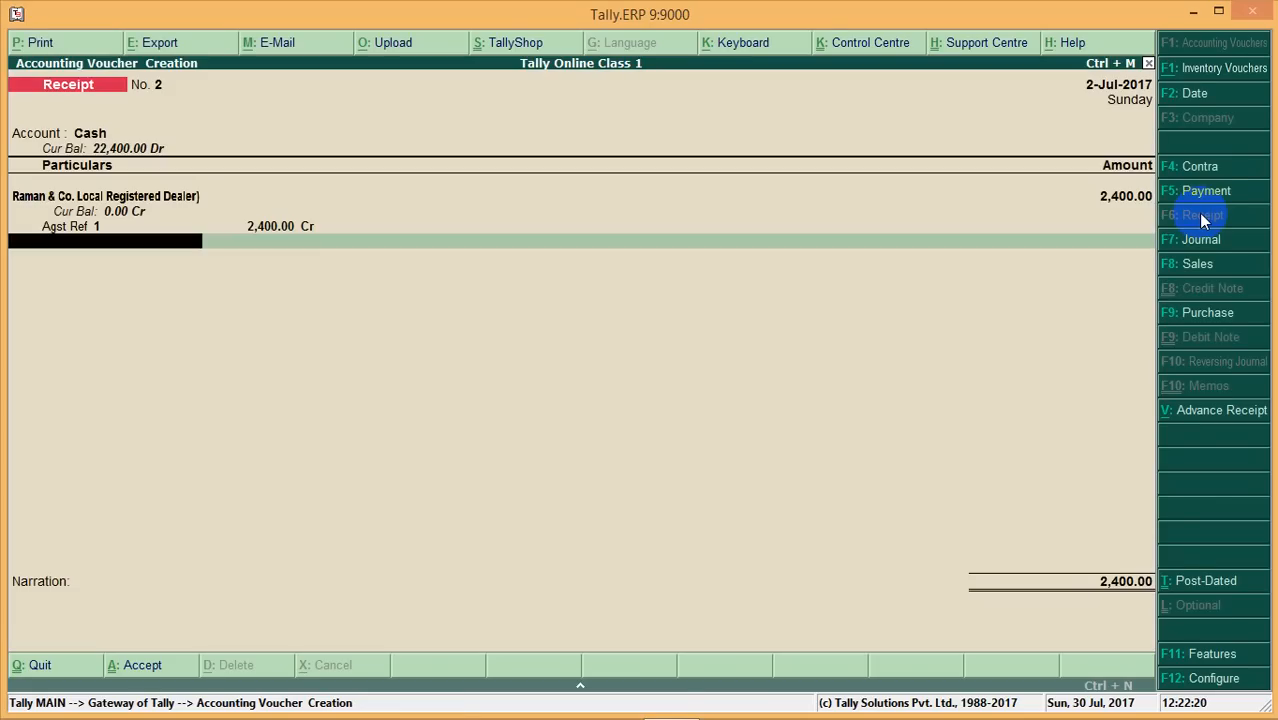
{"action": "key", "text": "Return"}
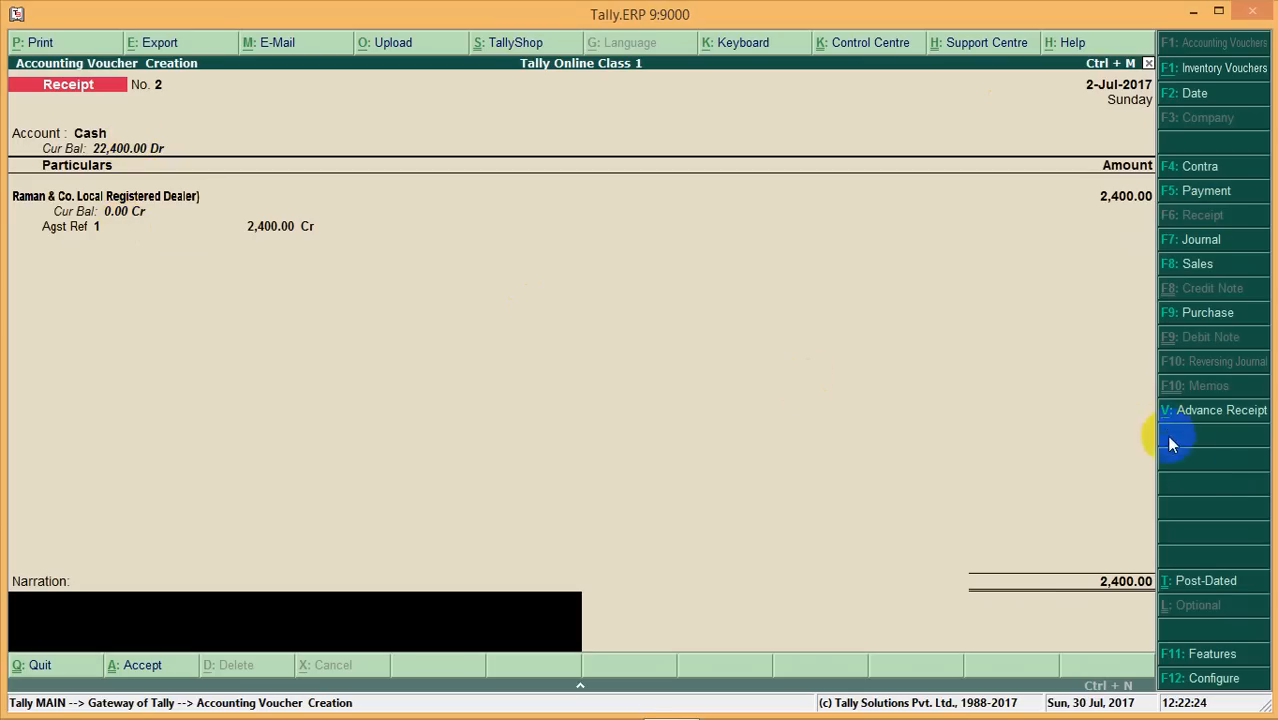
{"action": "key", "text": "Return"}
{"action": "key", "text": "Return"}
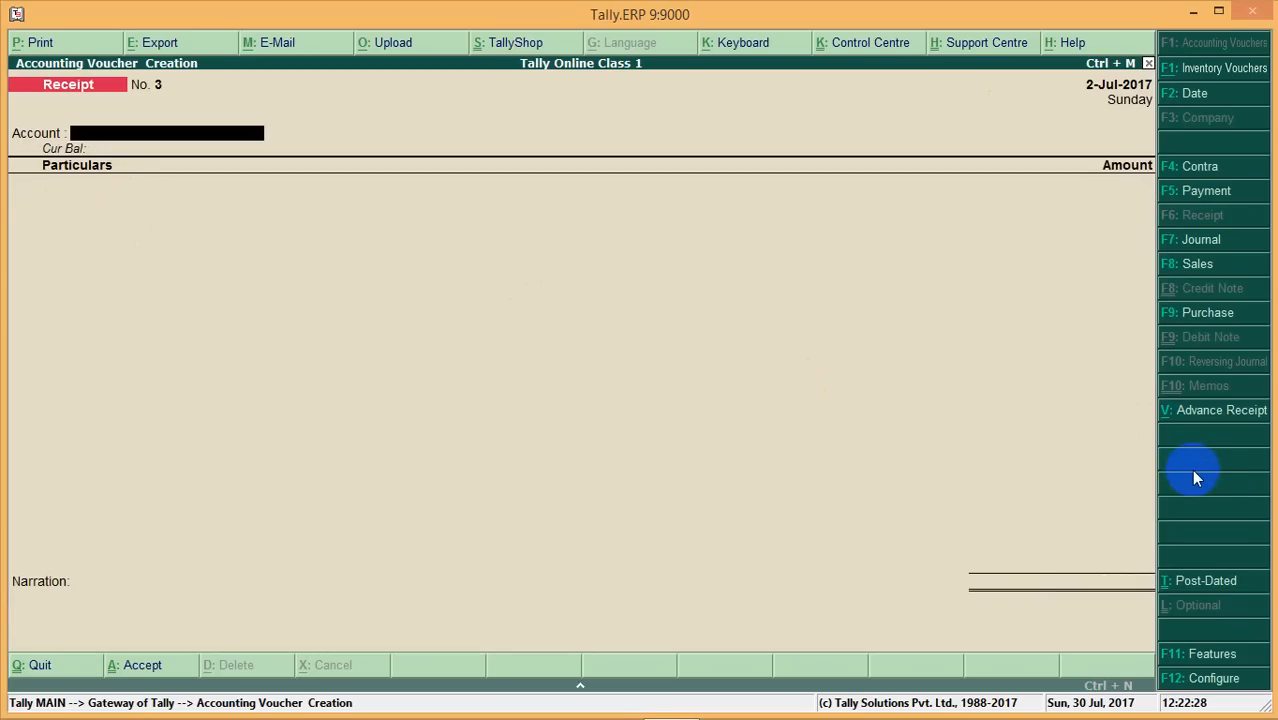
Reopen the Balance Sheet in detailed view and check Duties & Taxes following the party's final receipt
{"action": "key", "text": "Escape"}
{"action": "key", "text": "Down"}
{"action": "key", "text": "Down"}
{"action": "key", "text": "Down"}
{"action": "key", "text": "Down"}
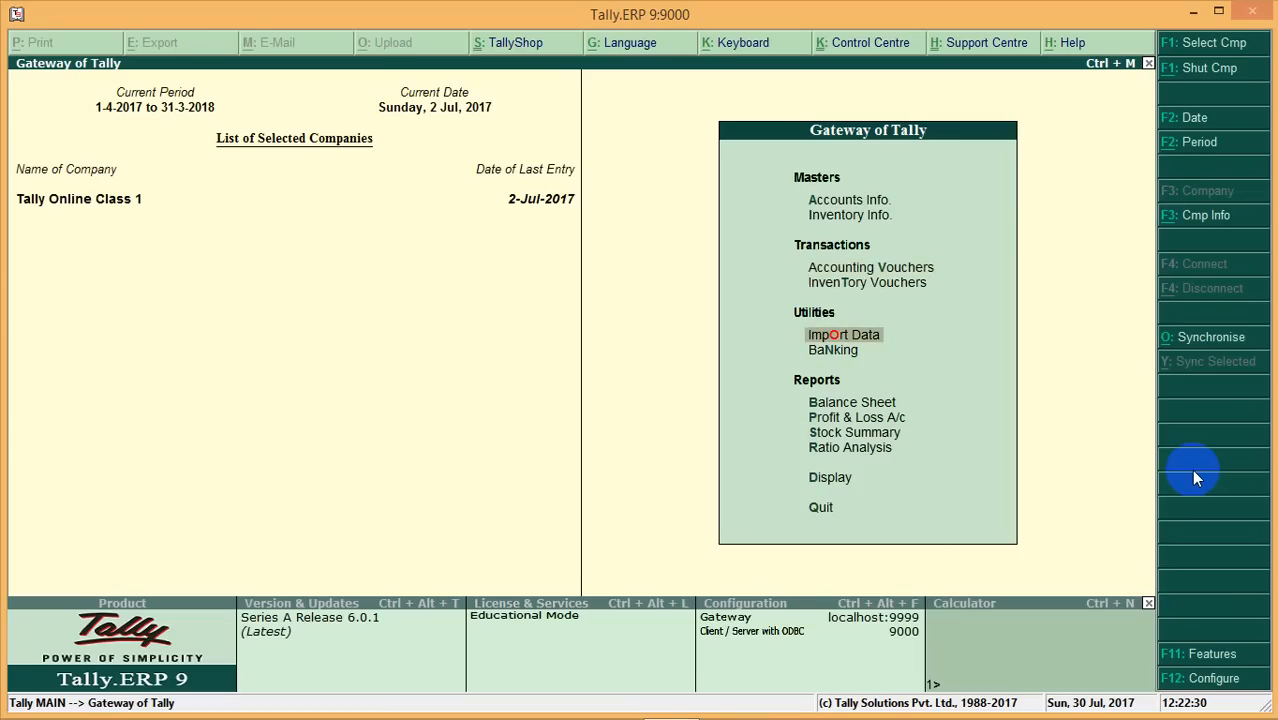
{"action": "key", "text": "Down"}
{"action": "key", "text": "Up"}
{"action": "key", "text": "Down"}
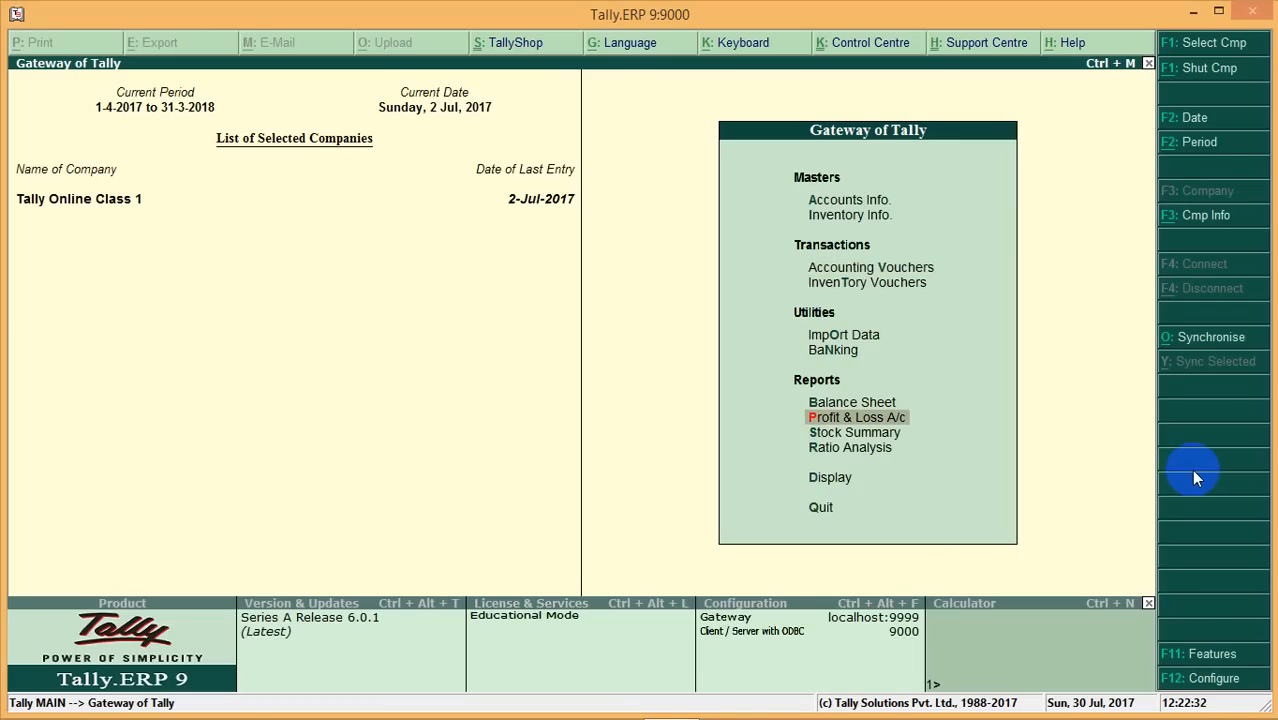
{"action": "key", "text": "Up"}
{"action": "key", "text": "Return"}
{"action": "key", "text": "alt+F1"}
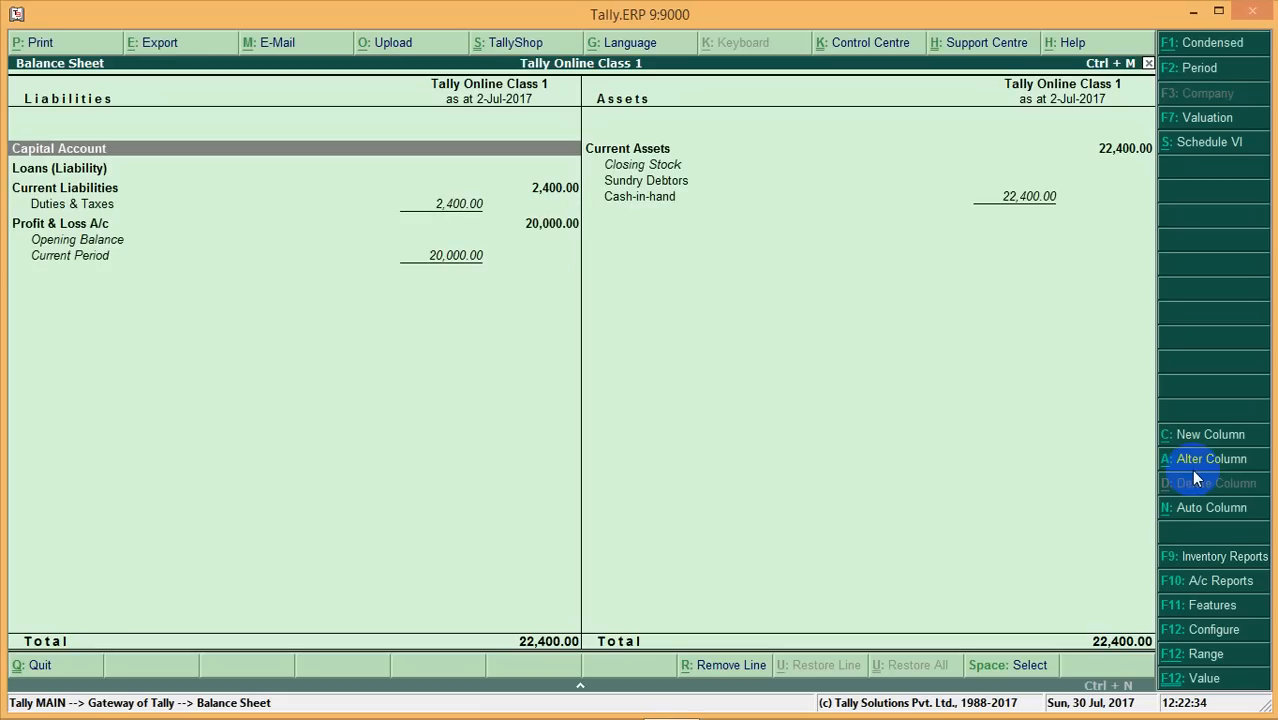
{"action": "key", "text": "Down"}
{"action": "key", "text": "Down"}
{"action": "key", "text": "Down"}
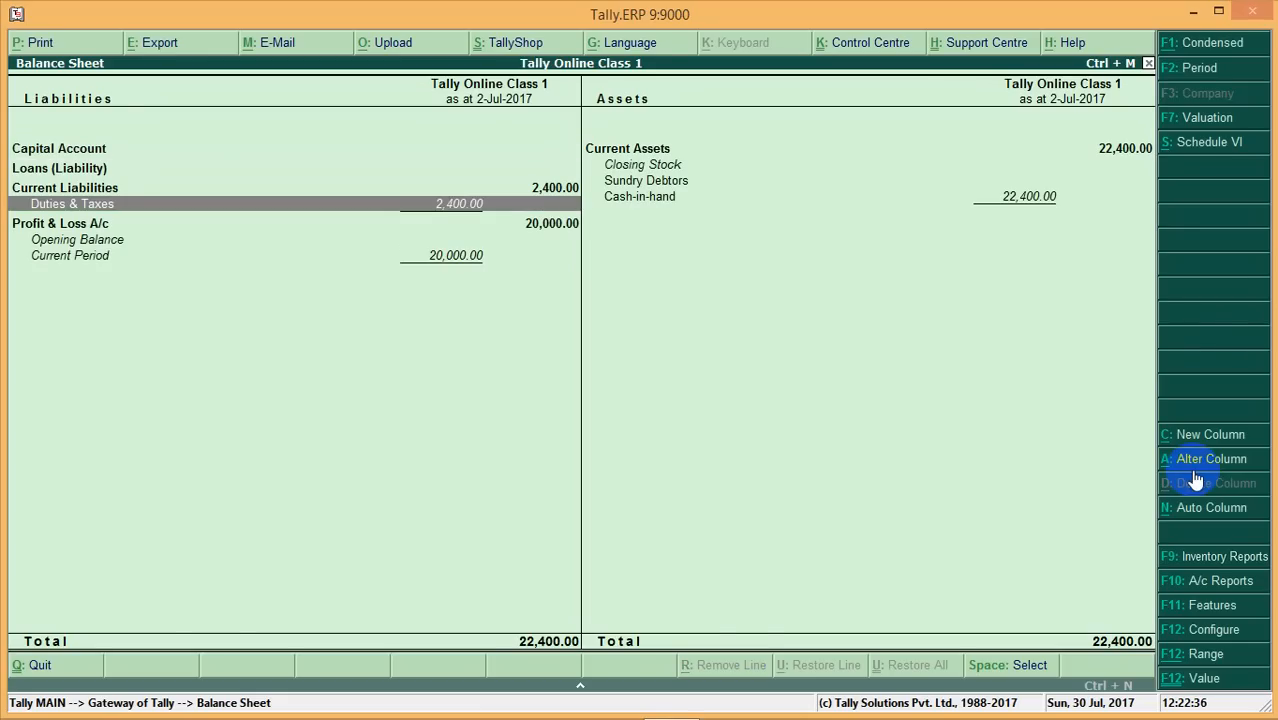
{"action": "key", "text": "Escape"}
Start a new payment voucher and open its statutory payment details
{"action": "key", "text": "Down"}
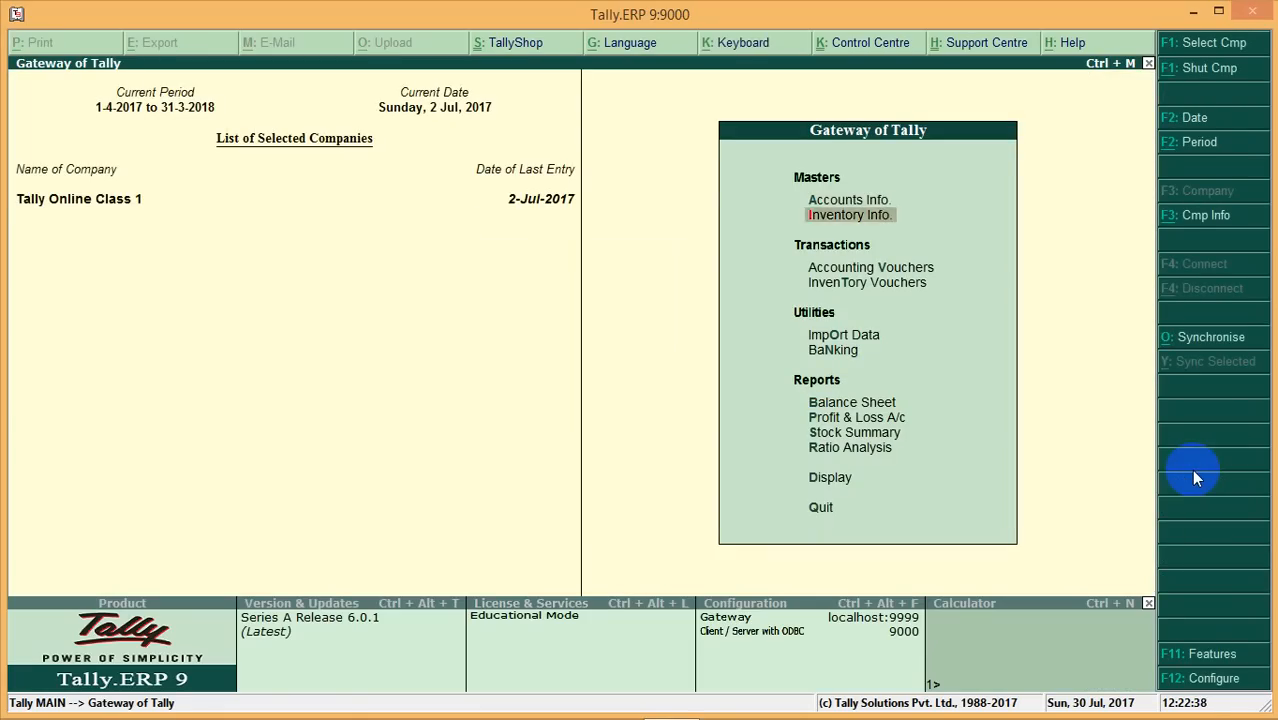
{"action": "key", "text": "Down"}
{"action": "key", "text": "Return"}
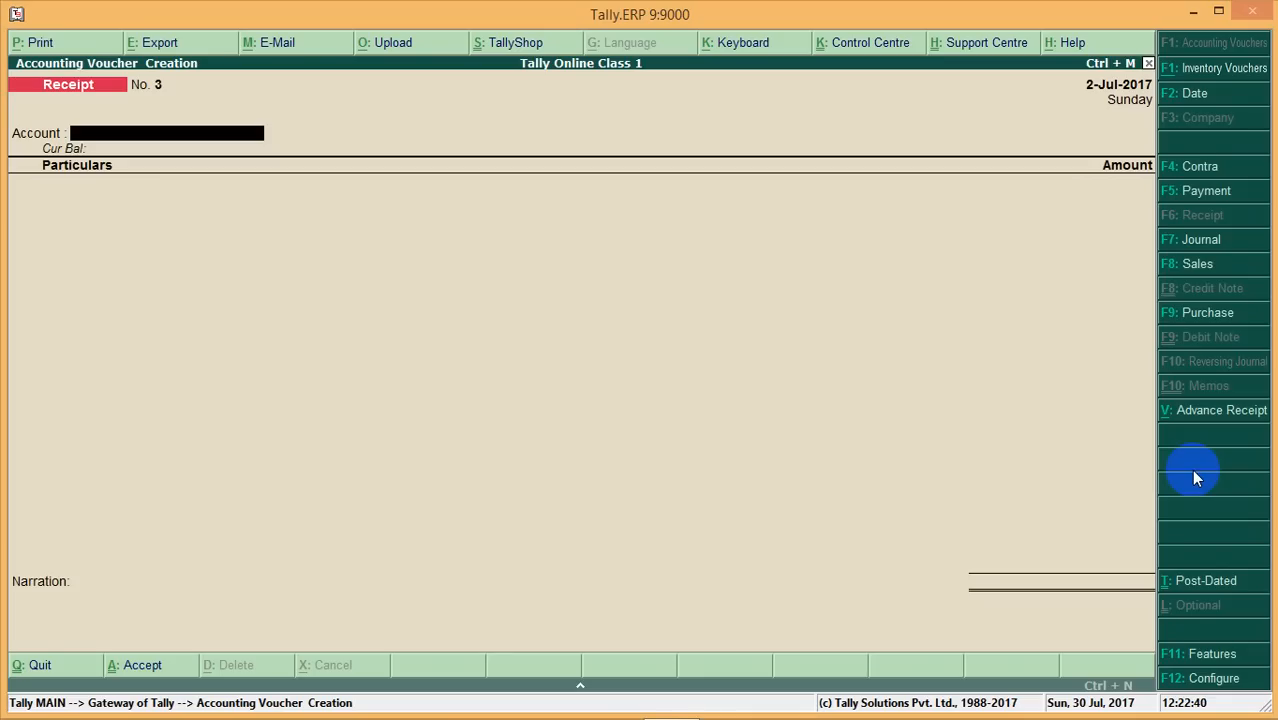
{"action": "left_click", "coordinate": [1193, 200]}
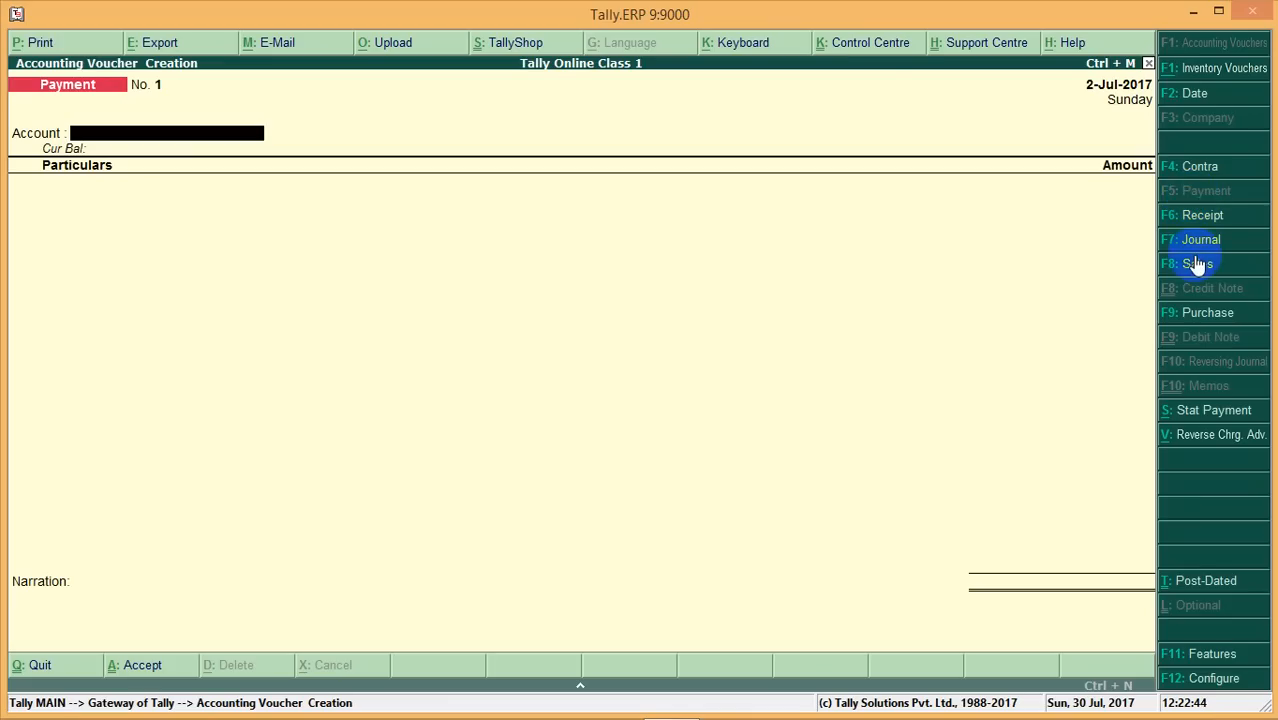
{"action": "left_click", "coordinate": [1204, 418]}
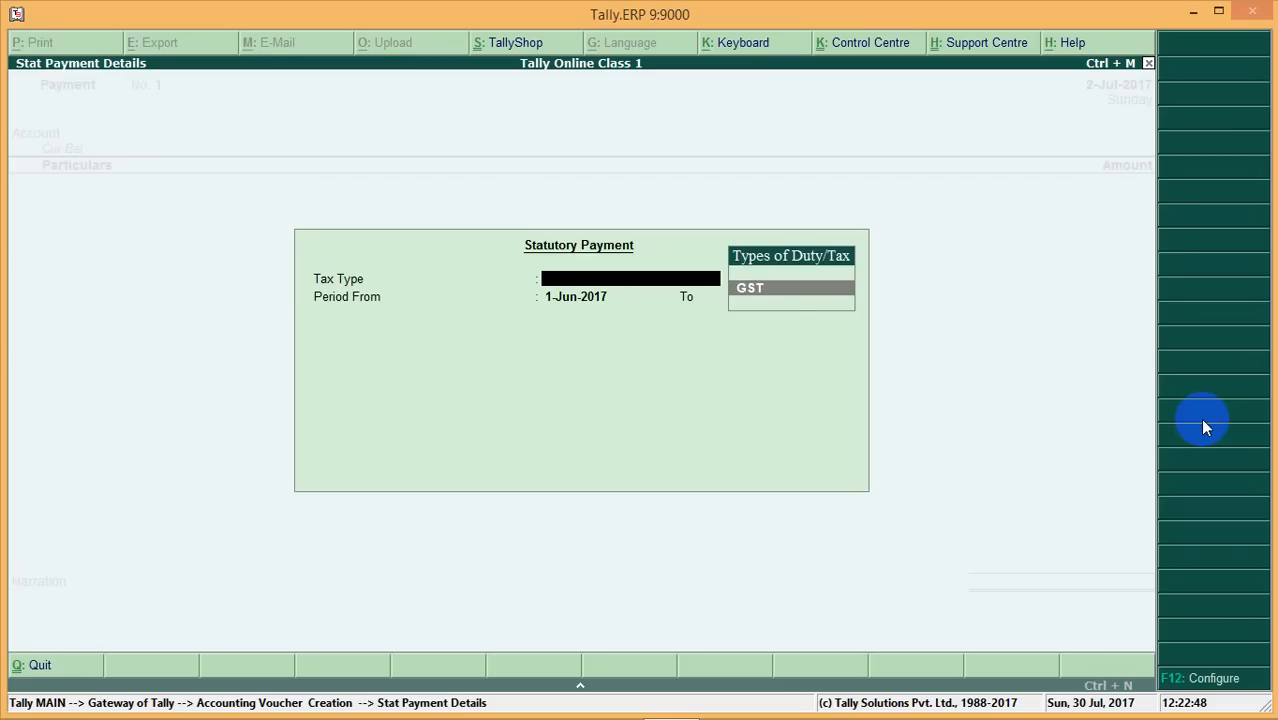
Set the statutory payment to tax type GST, period from 1-Jul-2017 to July, and payment type Regular
{"action": "type", "text": "1-jul"}
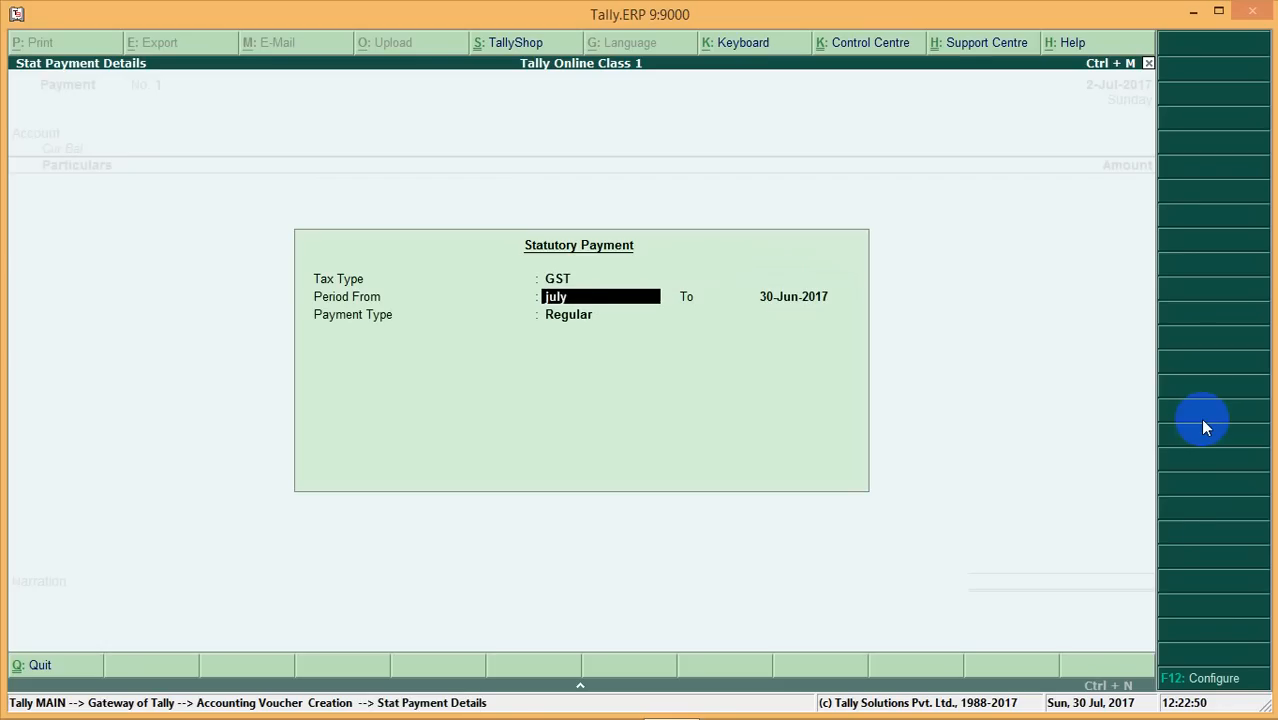
{"action": "key", "text": "Return"}
{"action": "type", "text": "k"}
{"action": "key", "text": "BackSpace"}
{"action": "type", "text": "july"}
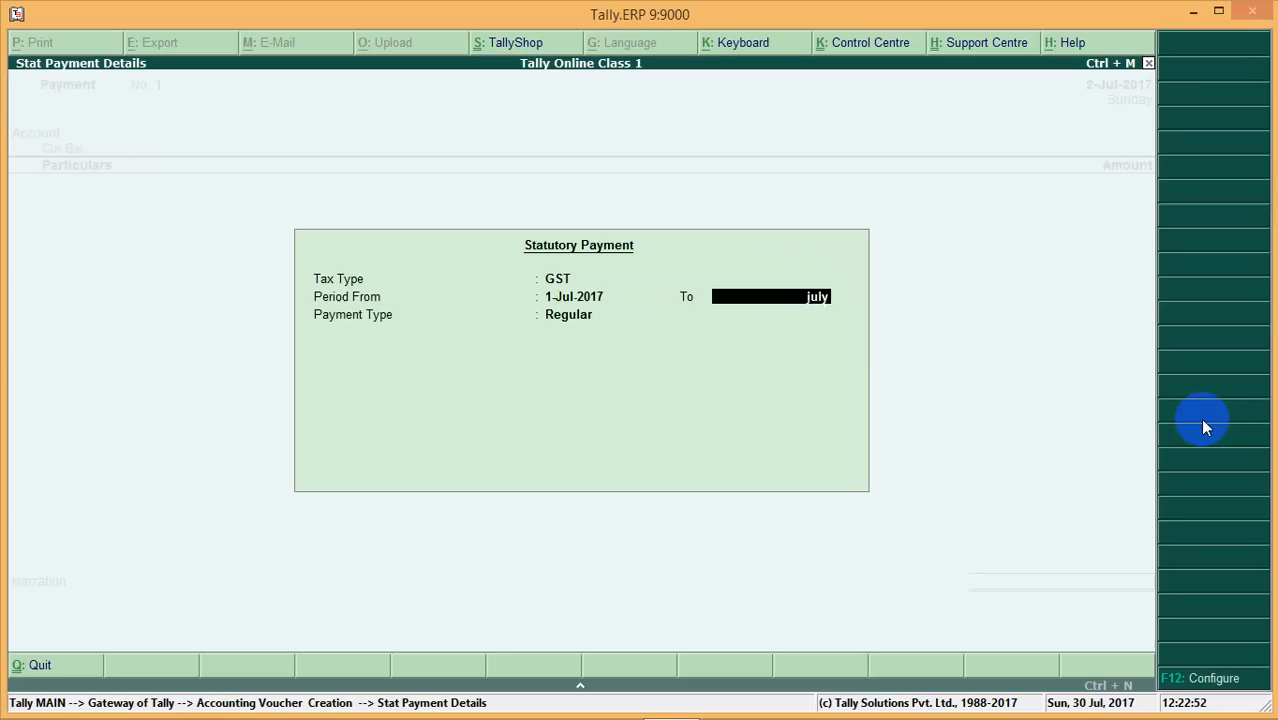
{"action": "key", "text": "Return"}
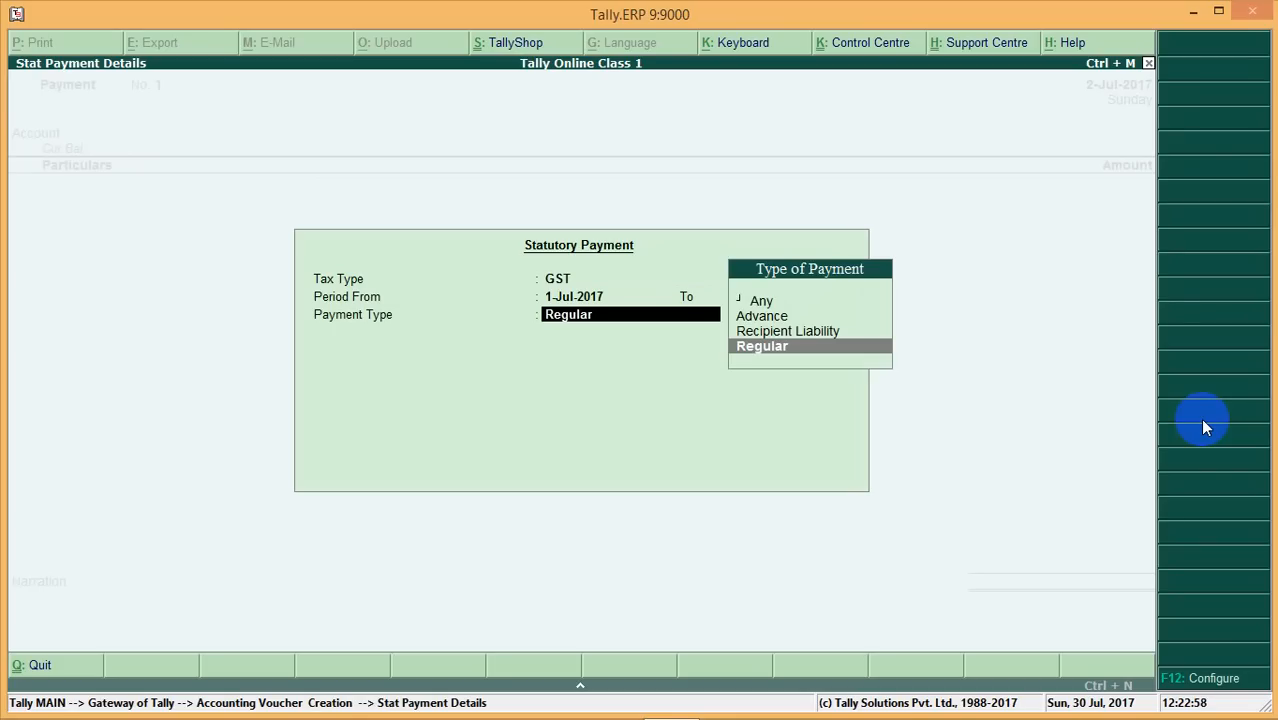
{"action": "key", "text": "Return"}
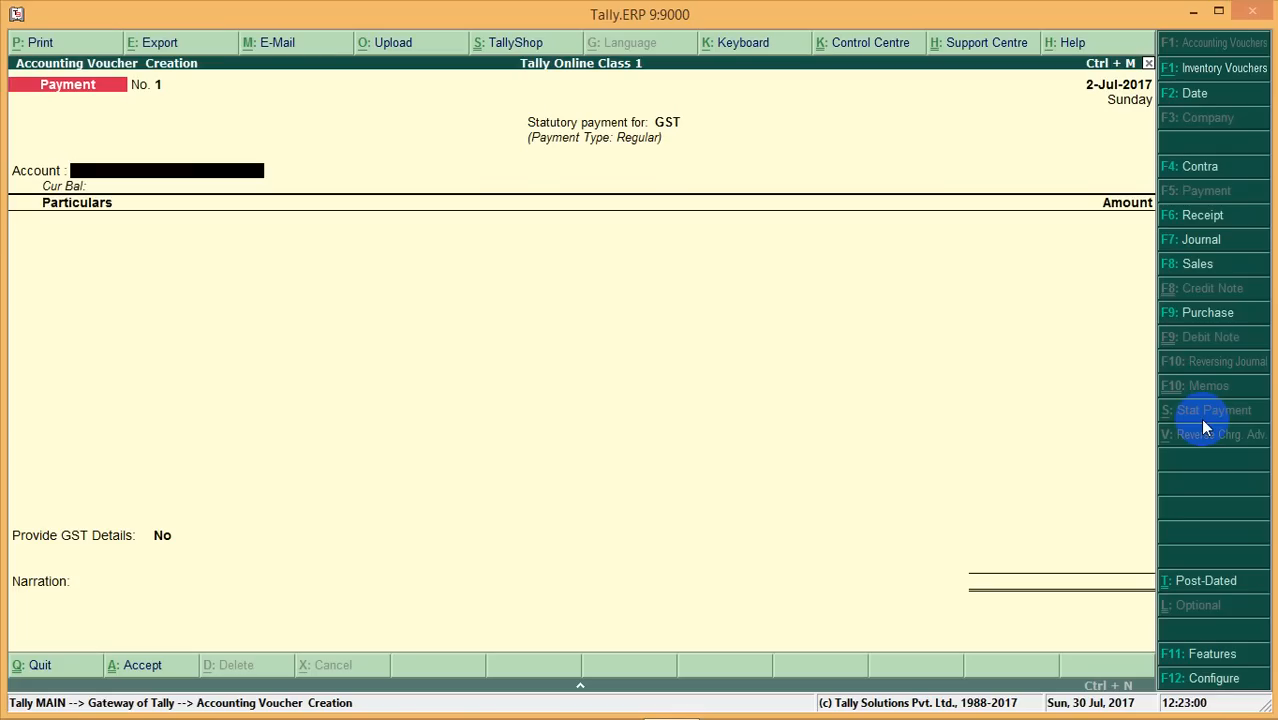
Pay from the Cash account and enter 1,200 against the Cgst ledger
{"action": "type", "text": "Ca"}
{"action": "key", "text": "Return"}
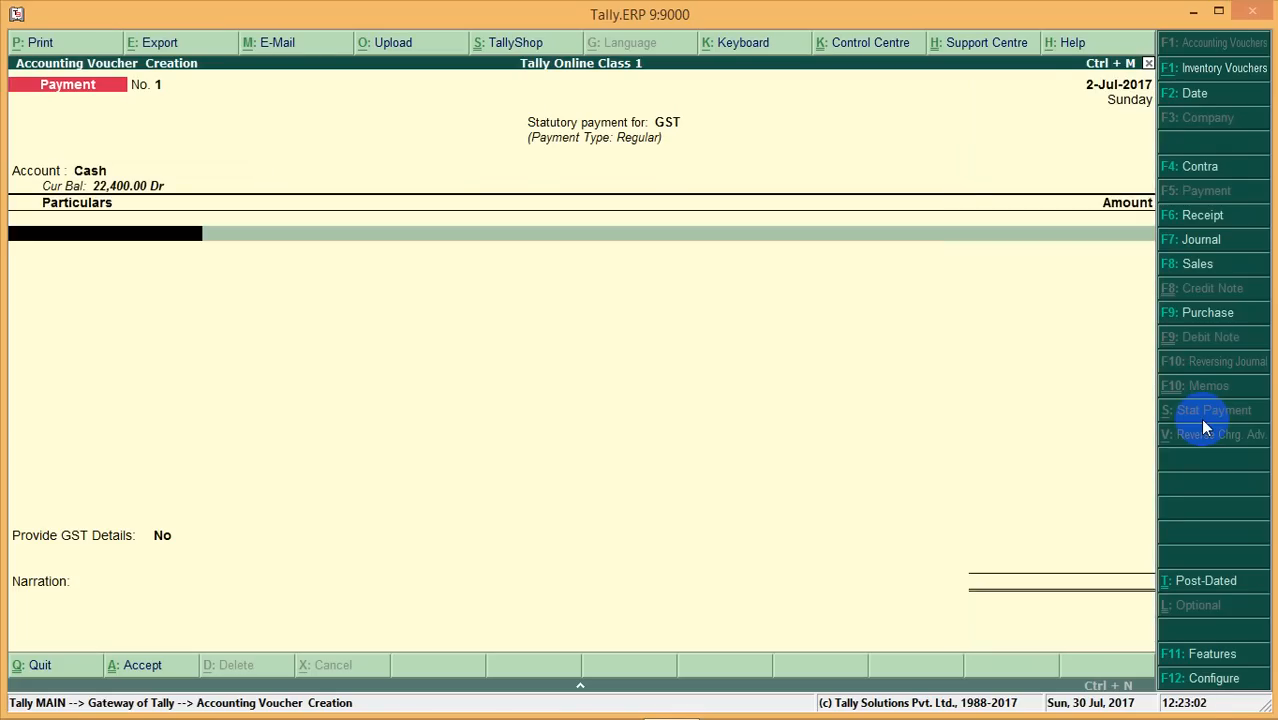
{"action": "type", "text": "Cgst"}
{"action": "key", "text": "Return"}
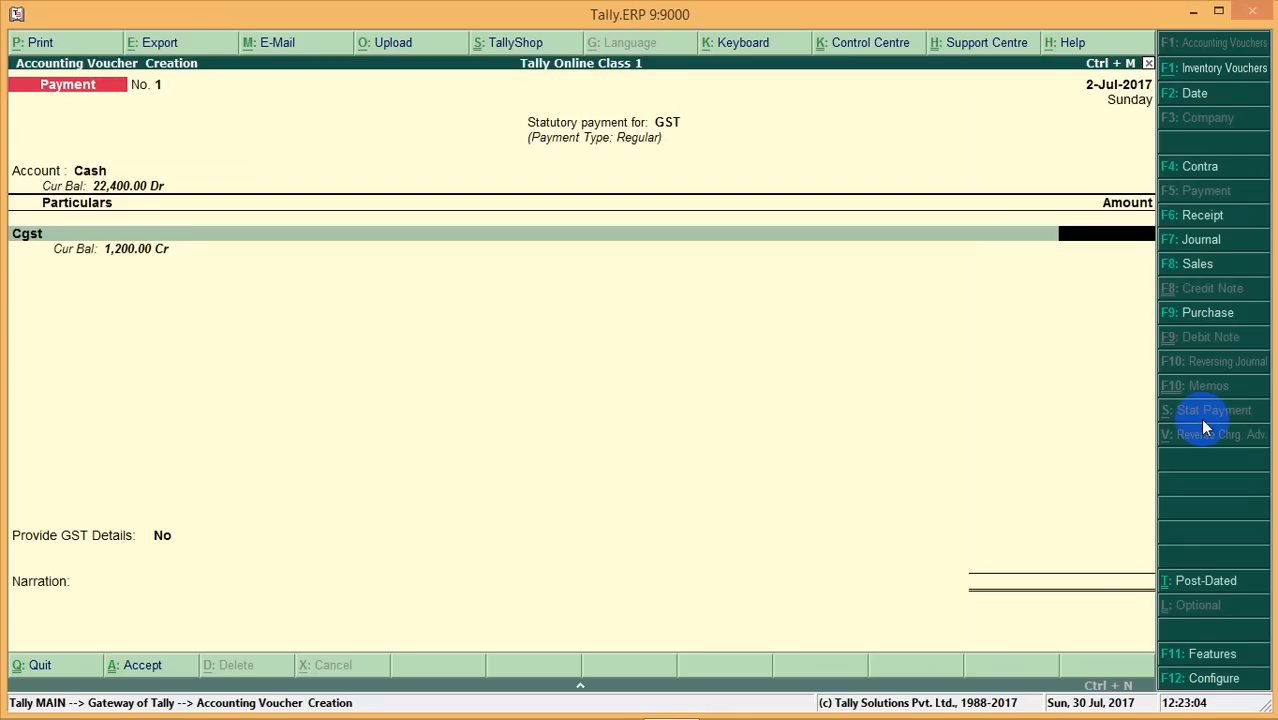
{"action": "type", "text": "1,200"}
{"action": "key", "text": "Return"}
Add the Sgst ledger to the GST payment with an amount of 1,200 and finish the ledger entries
{"action": "type", "text": "G"}
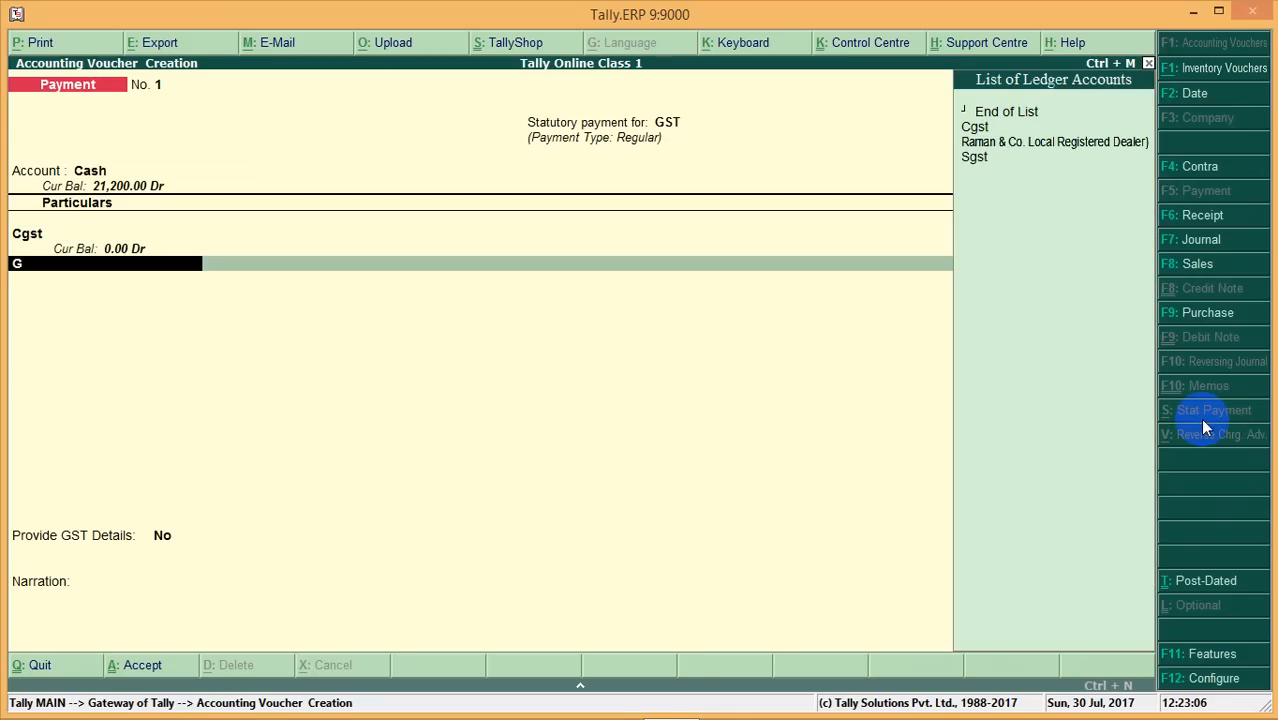
{"action": "key", "text": "Down"}
{"action": "key", "text": "Down"}
{"action": "key", "text": "Down"}
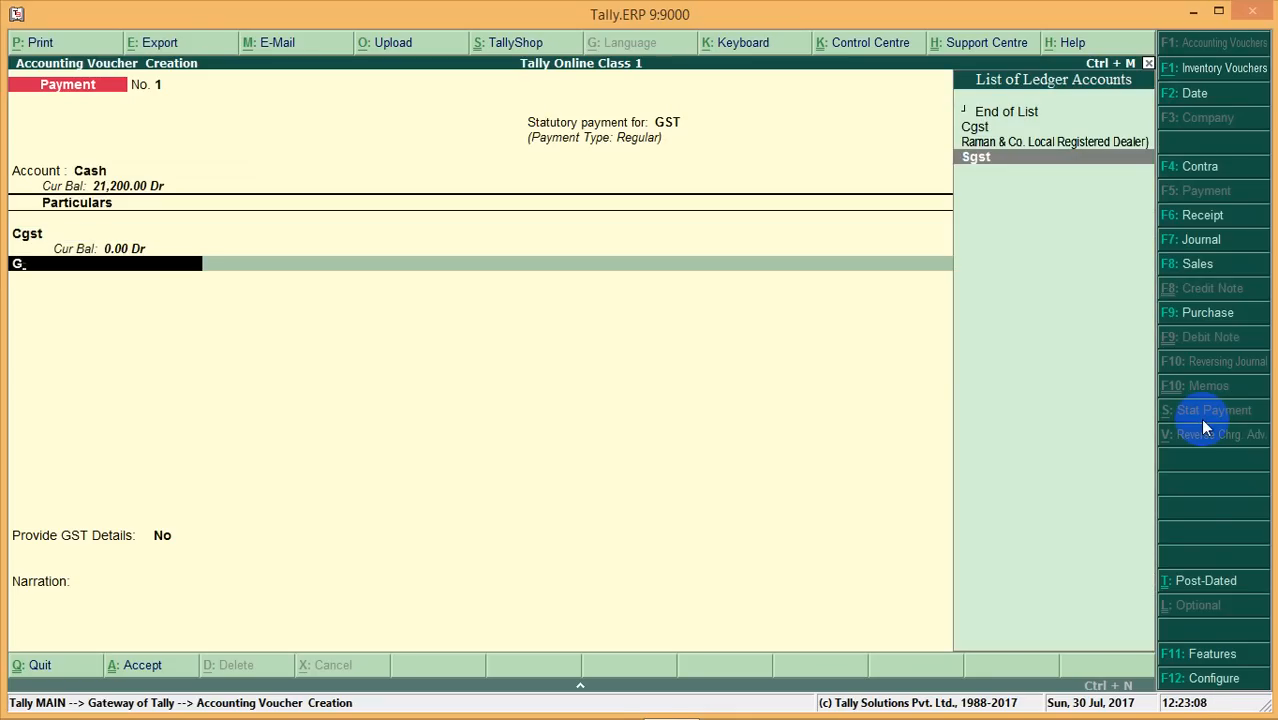
{"action": "key", "text": "Return"}
{"action": "type", "text": "12000"}
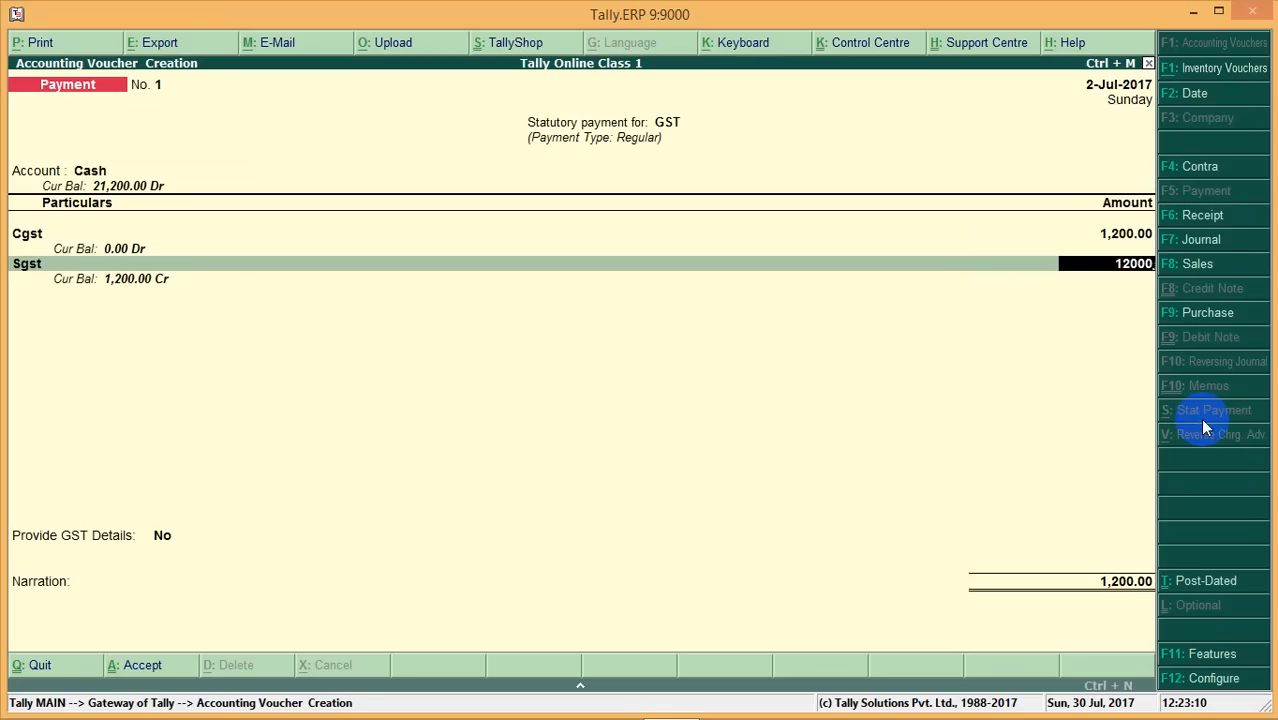
{"action": "key", "text": "BackSpace"}
{"action": "key", "text": "Return"}
{"action": "key", "text": "Return"}
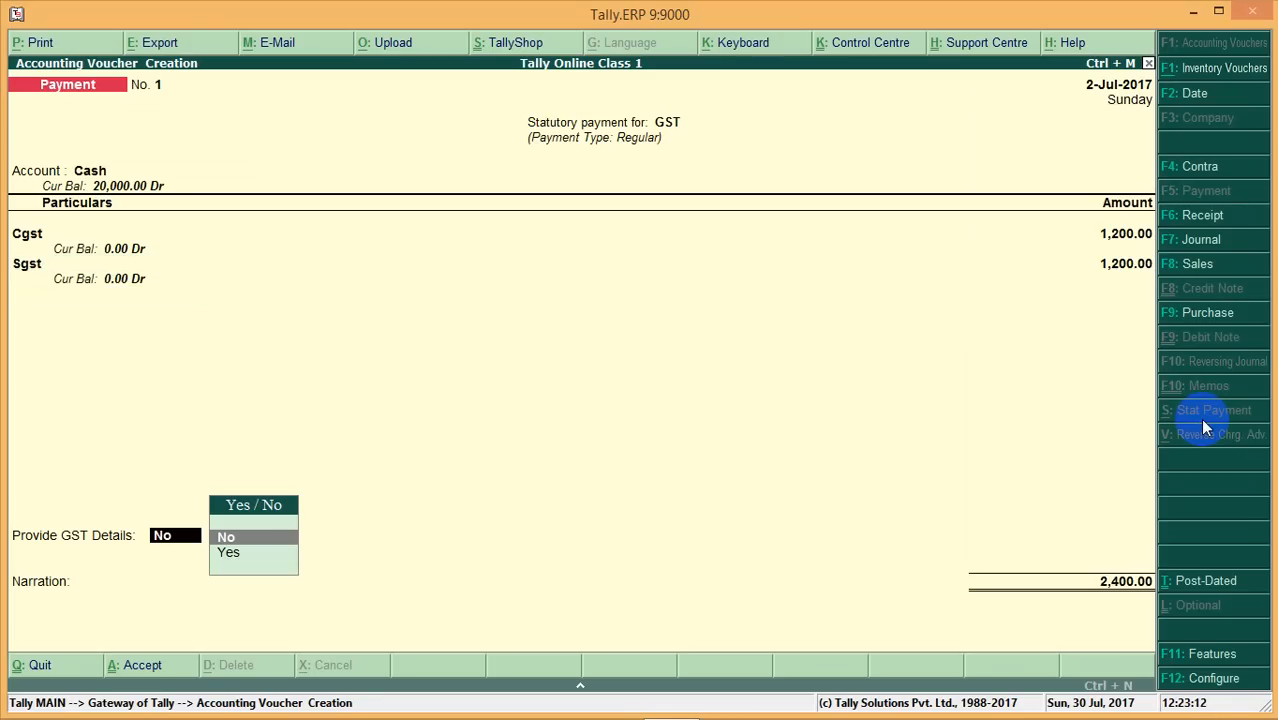
Provide the GST details with payment mode Cash - (Over the counter), leave the other bank details blank, and save the payment
{"action": "key", "text": "Down"}
{"action": "key", "text": "Return"}
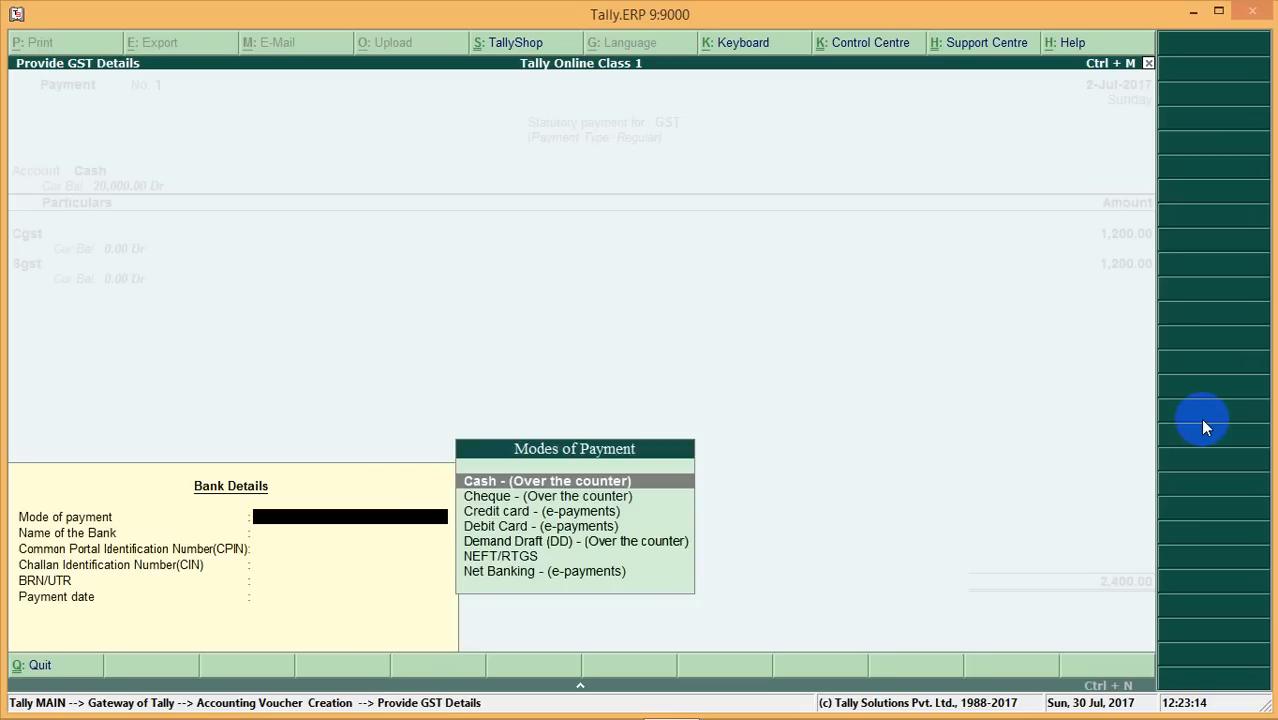
{"action": "key", "text": "Return"}
{"action": "key", "text": "Return"}
{"action": "key", "text": "Return"}
{"action": "key", "text": "Return"}
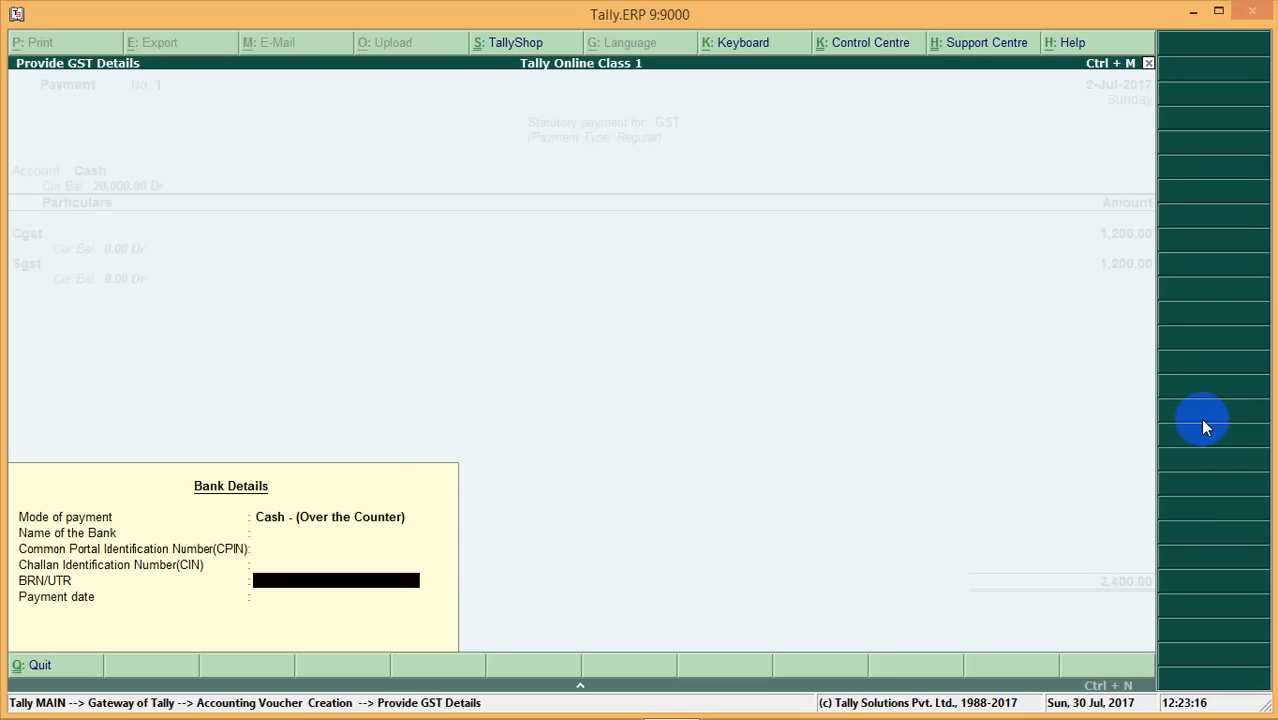
{"action": "key", "text": "Return"}
{"action": "key", "text": "Return"}
{"action": "key", "text": "Return"}
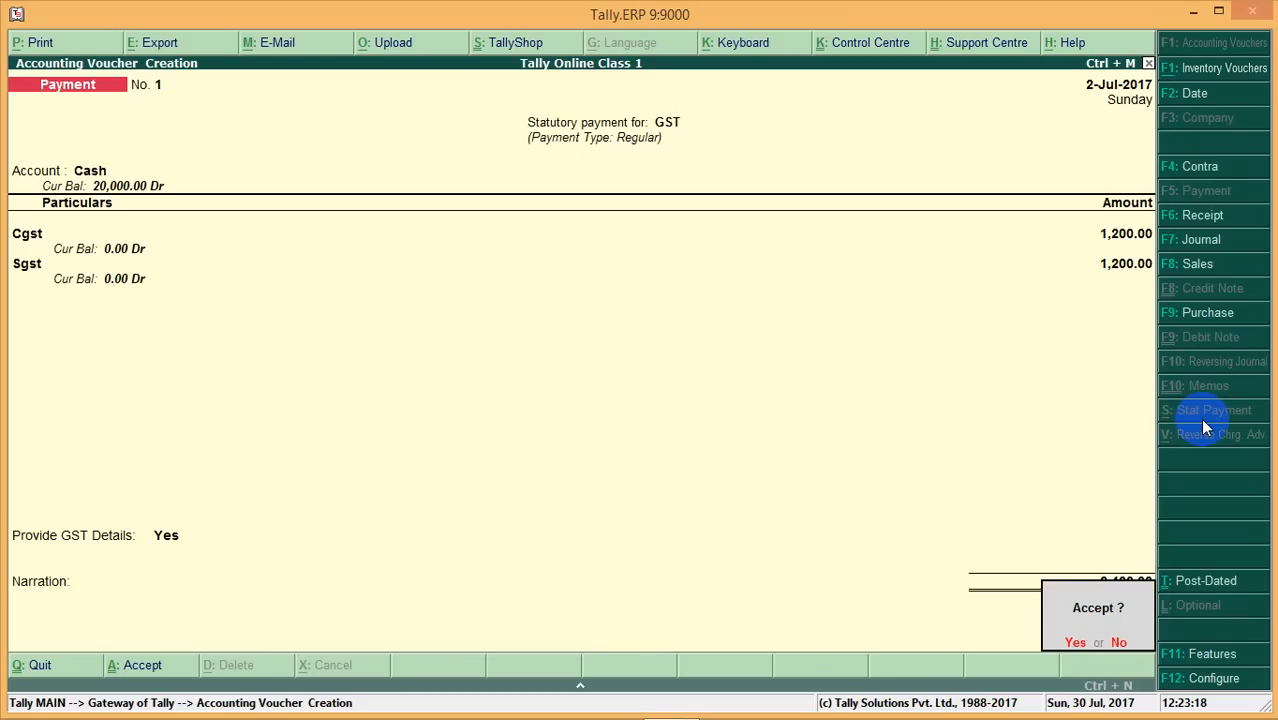
{"action": "key", "text": "Return"}
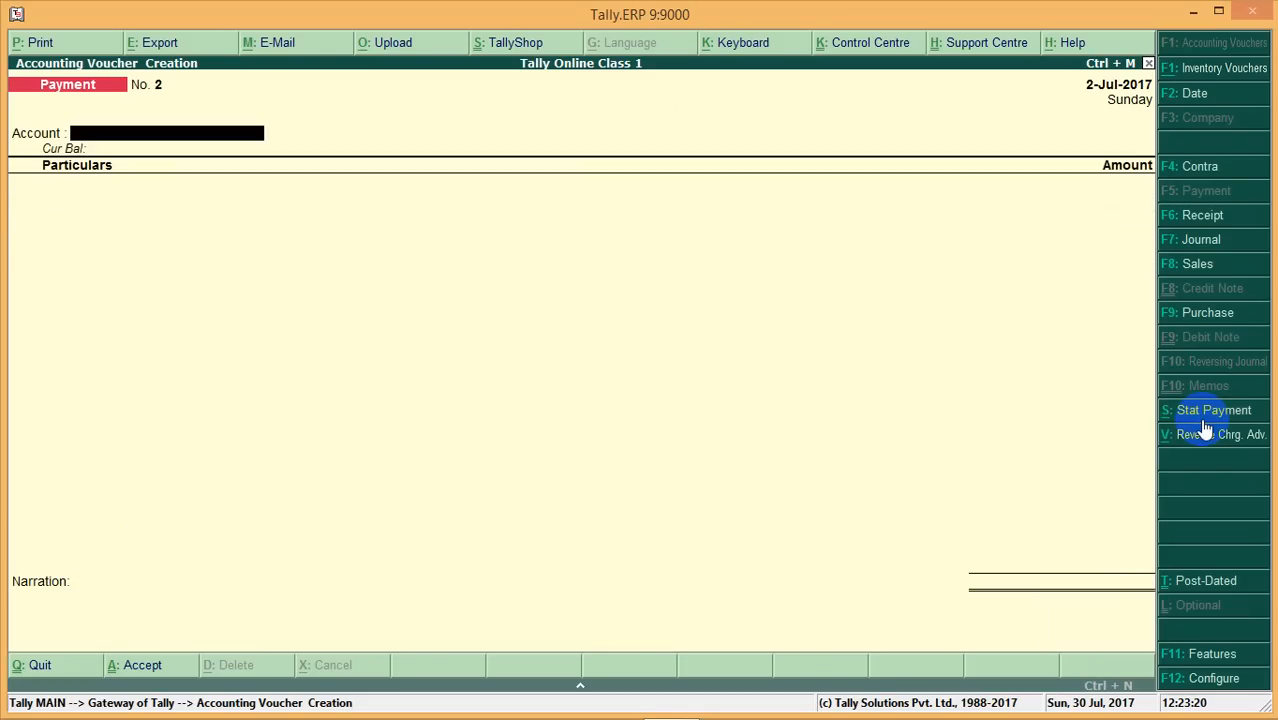
Open the Balance Sheet in detailed view and check Duties & Taxes after the GST payment
{"action": "key", "text": "Escape"}
{"action": "key", "text": "Return"}
{"action": "key", "text": "Down"}
{"action": "key", "text": "Down"}
{"action": "key", "text": "Down"}
{"action": "key", "text": "Down"}
{"action": "key", "text": "Down"}
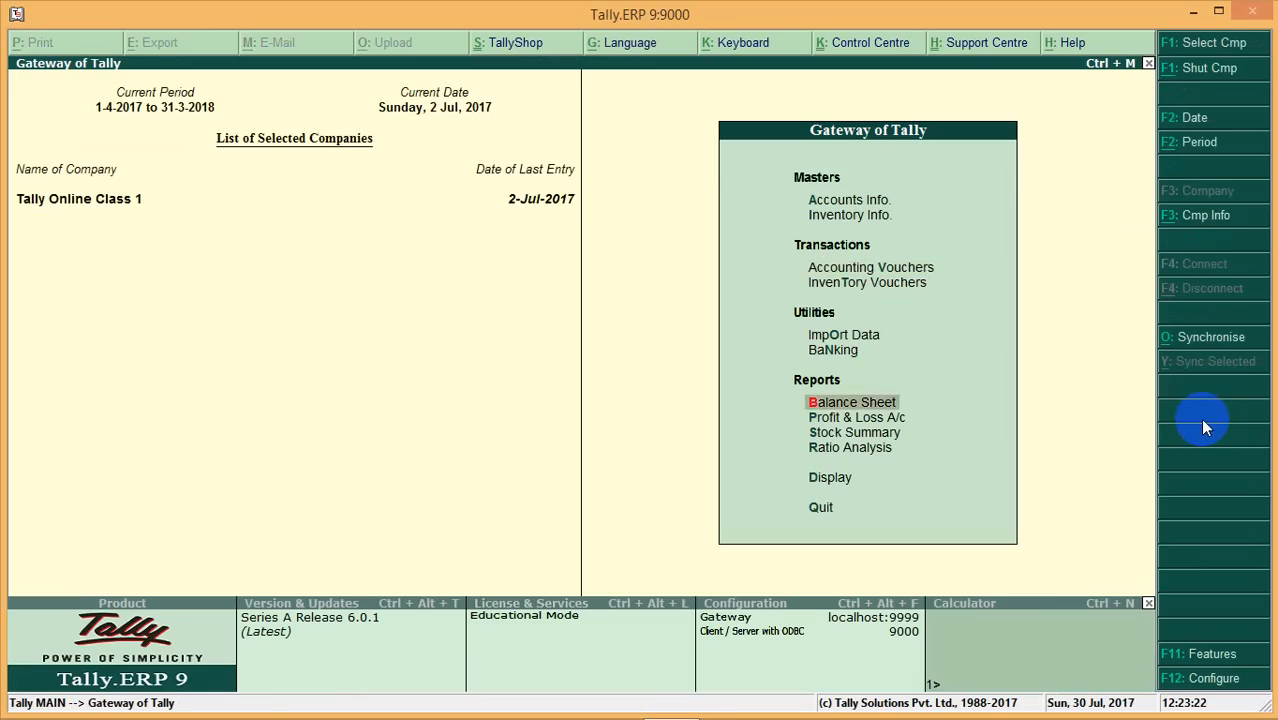
{"action": "key", "text": "Up"}
{"action": "key", "text": "Return"}
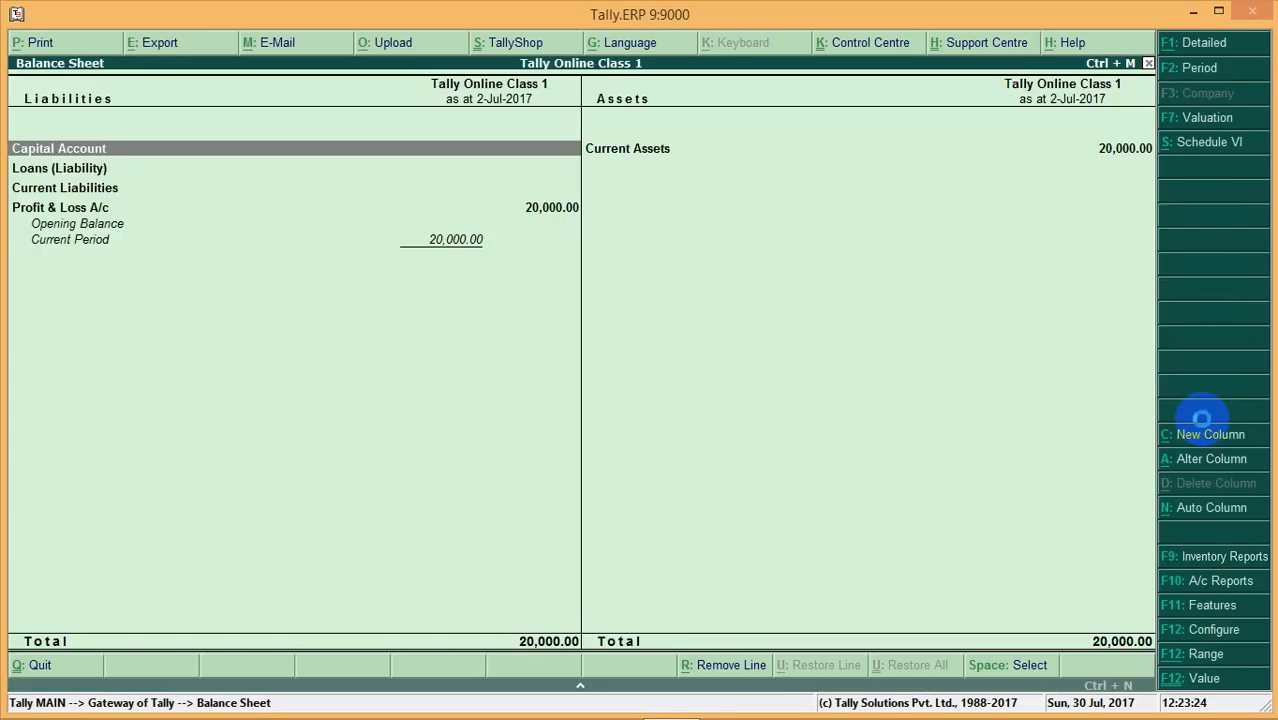
{"action": "key", "text": "Down"}
{"action": "key", "text": "Down"}
{"action": "key", "text": "Down"}
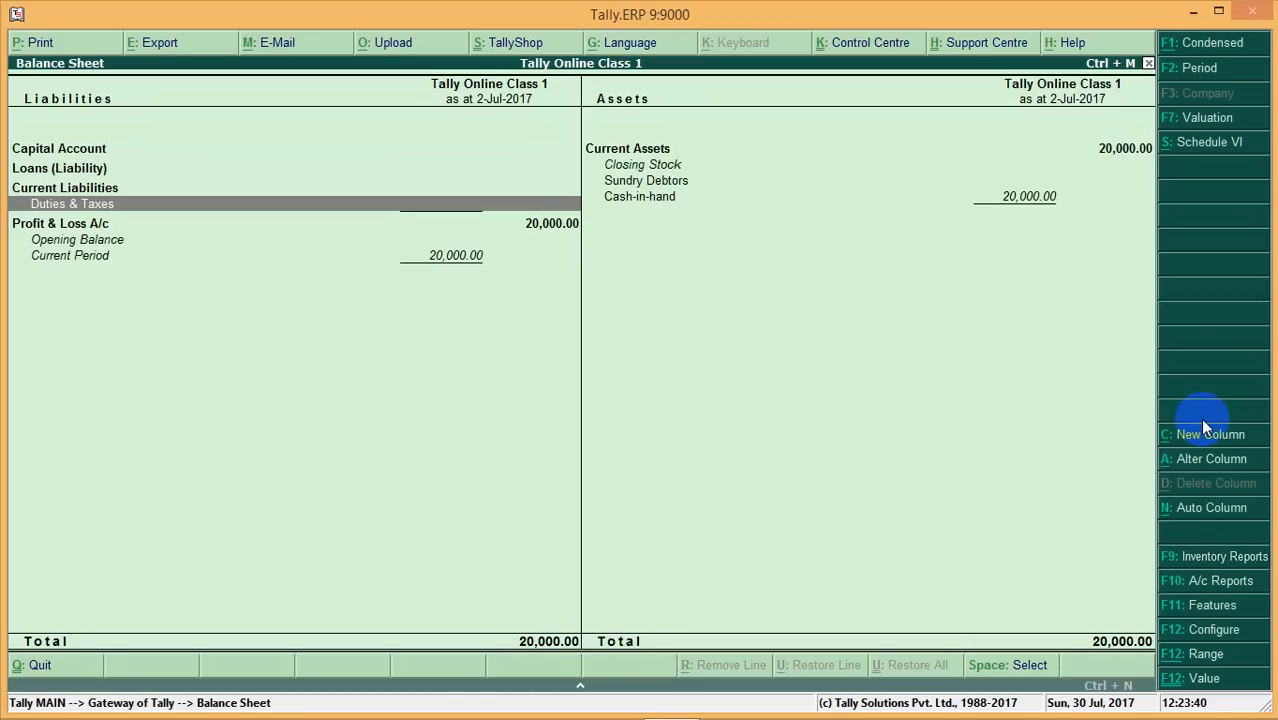
{"action": "key", "text": "Escape"}
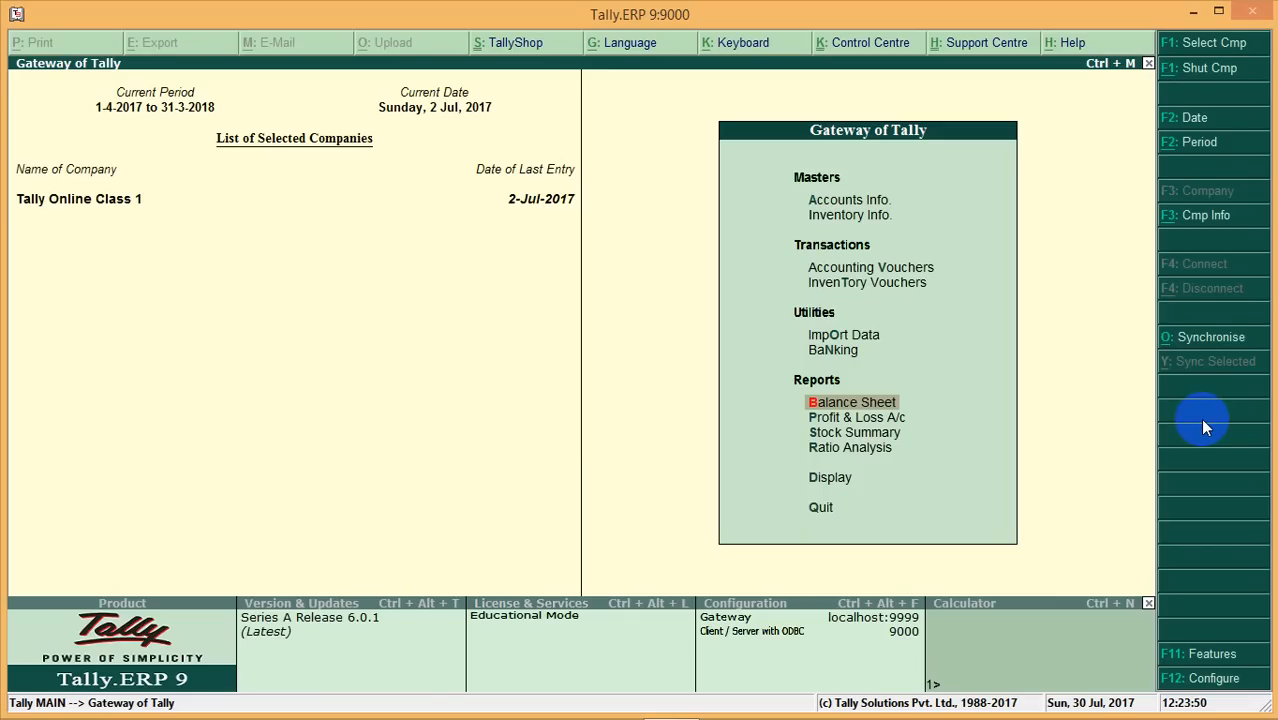
Start a receipt voucher dated 1-Jul-2017 and mark it as used for Advance Receipt
{"action": "key", "text": "Up"}
{"action": "key", "text": "Up"}
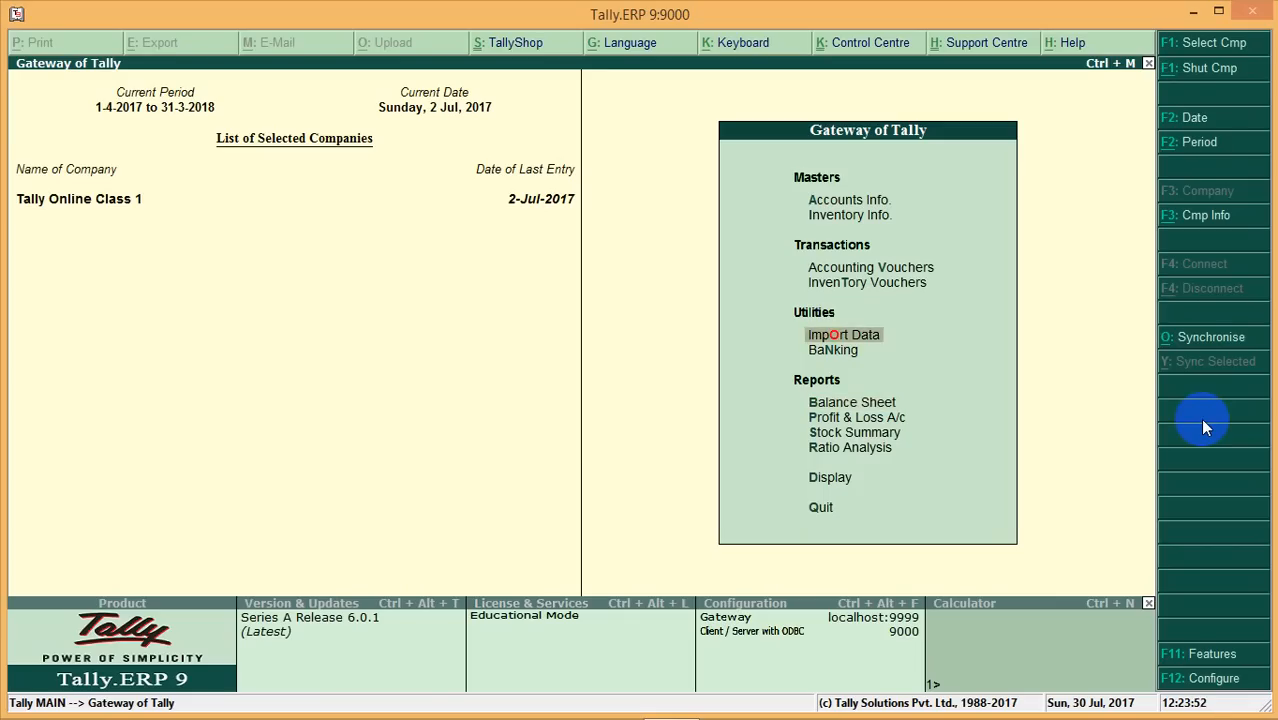
{"action": "key", "text": "Up"}
{"action": "key", "text": "Up"}
{"action": "key", "text": "Up"}
{"action": "key", "text": "Down"}
{"action": "key", "text": "Return"}
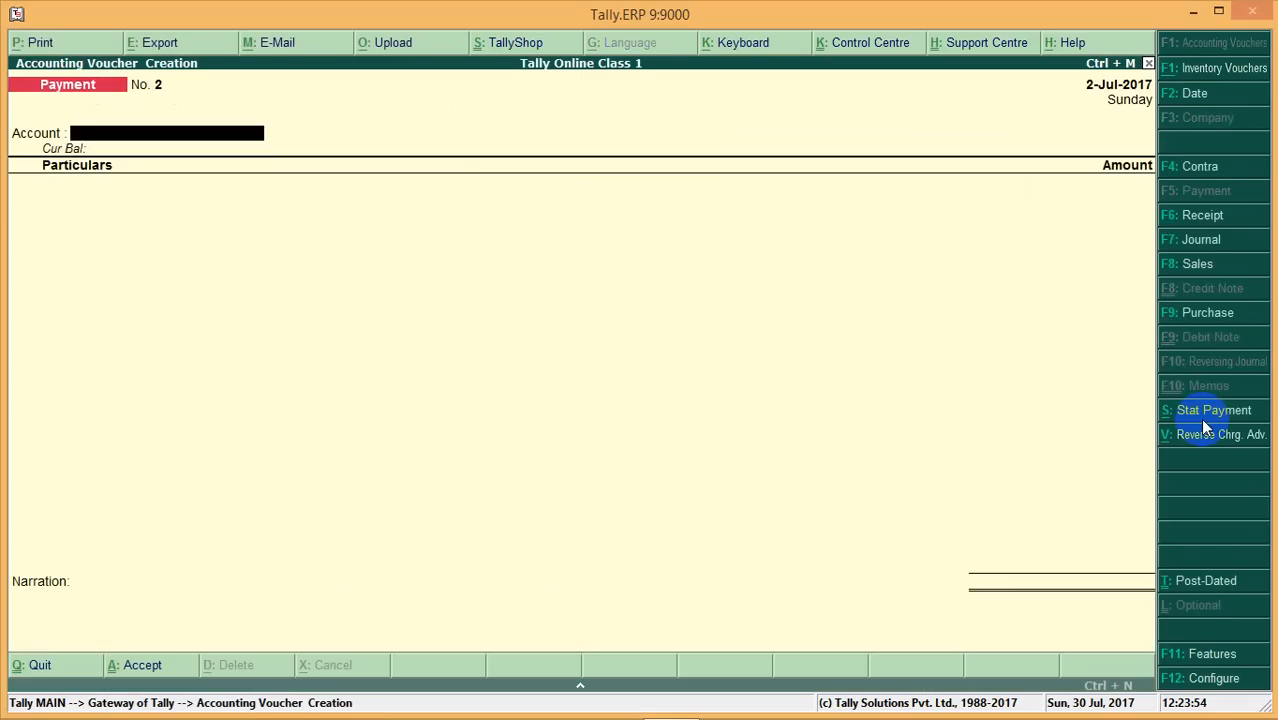
{"action": "key", "text": "F2"}
{"action": "type", "text": "1-7"}
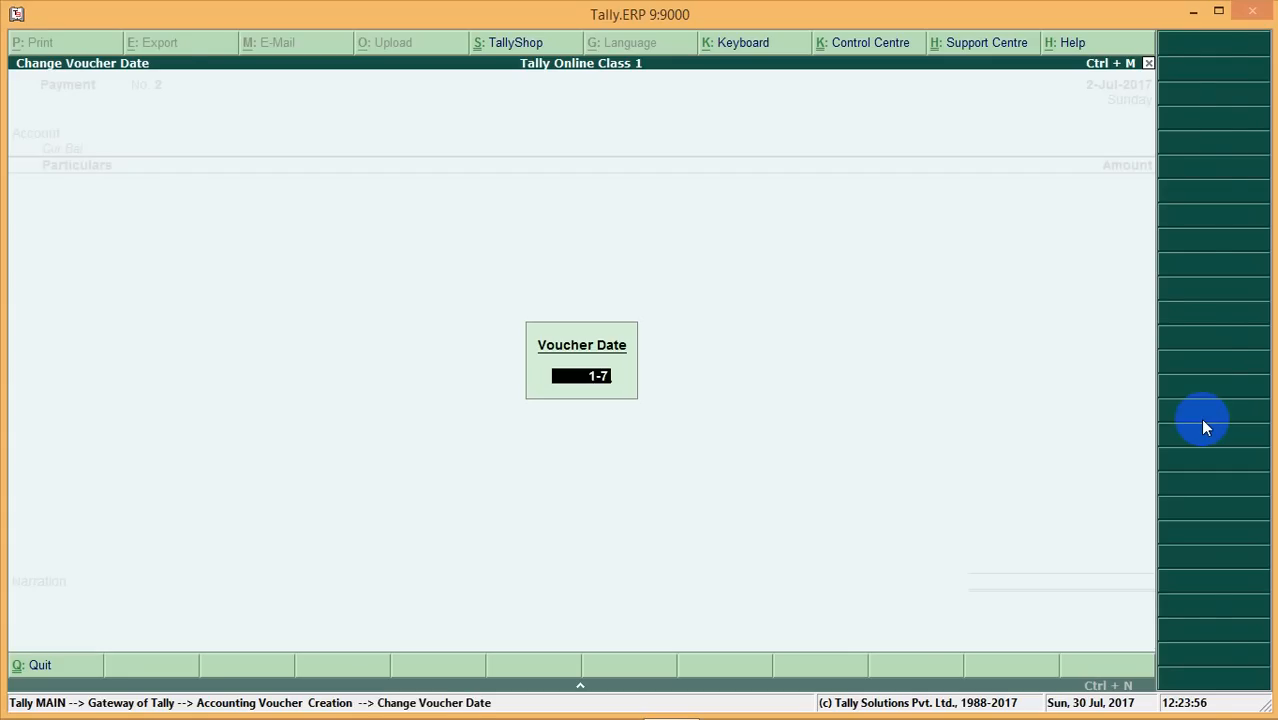
{"action": "key", "text": "Return"}
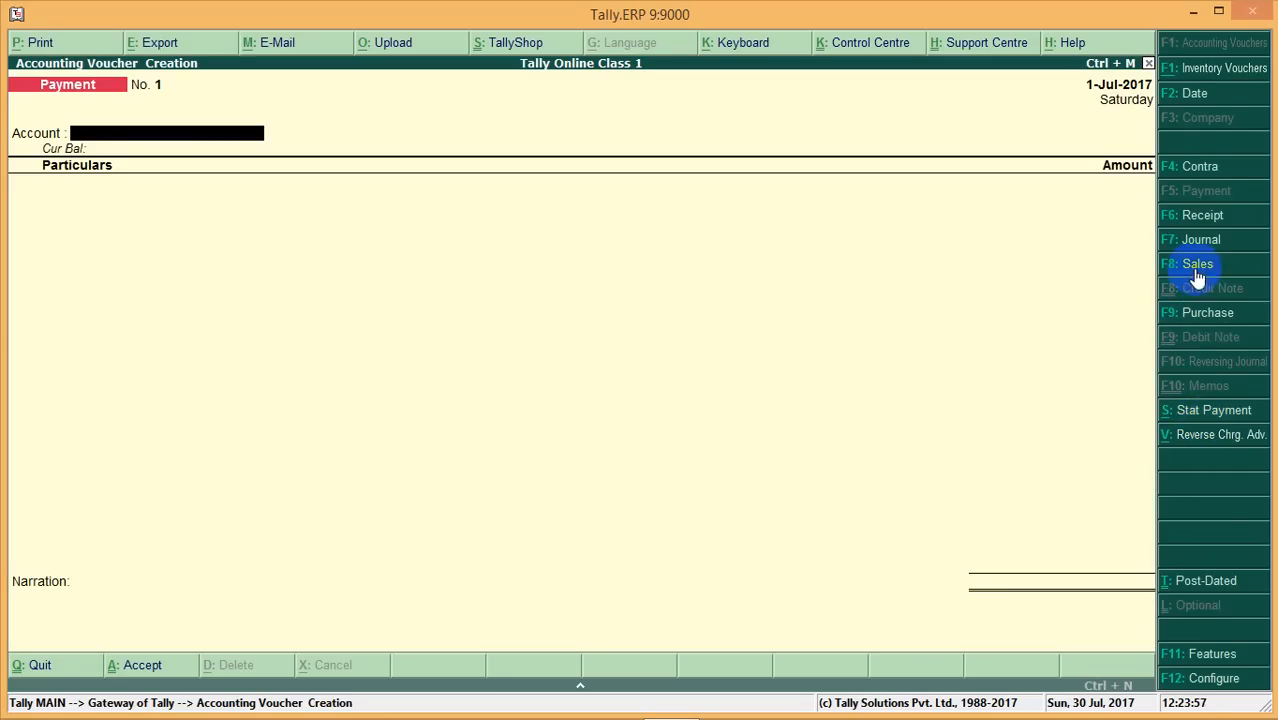
{"action": "left_click", "coordinate": [1200, 222]}
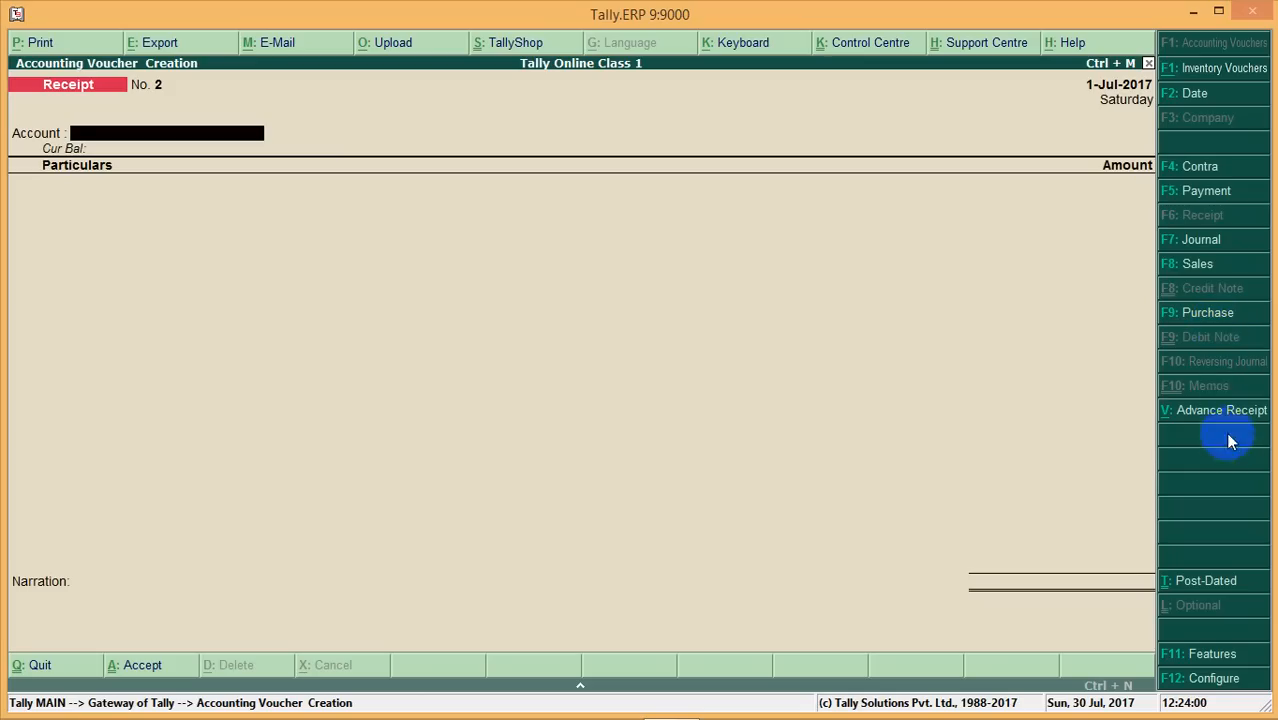
{"action": "left_click", "coordinate": [1215, 420]}
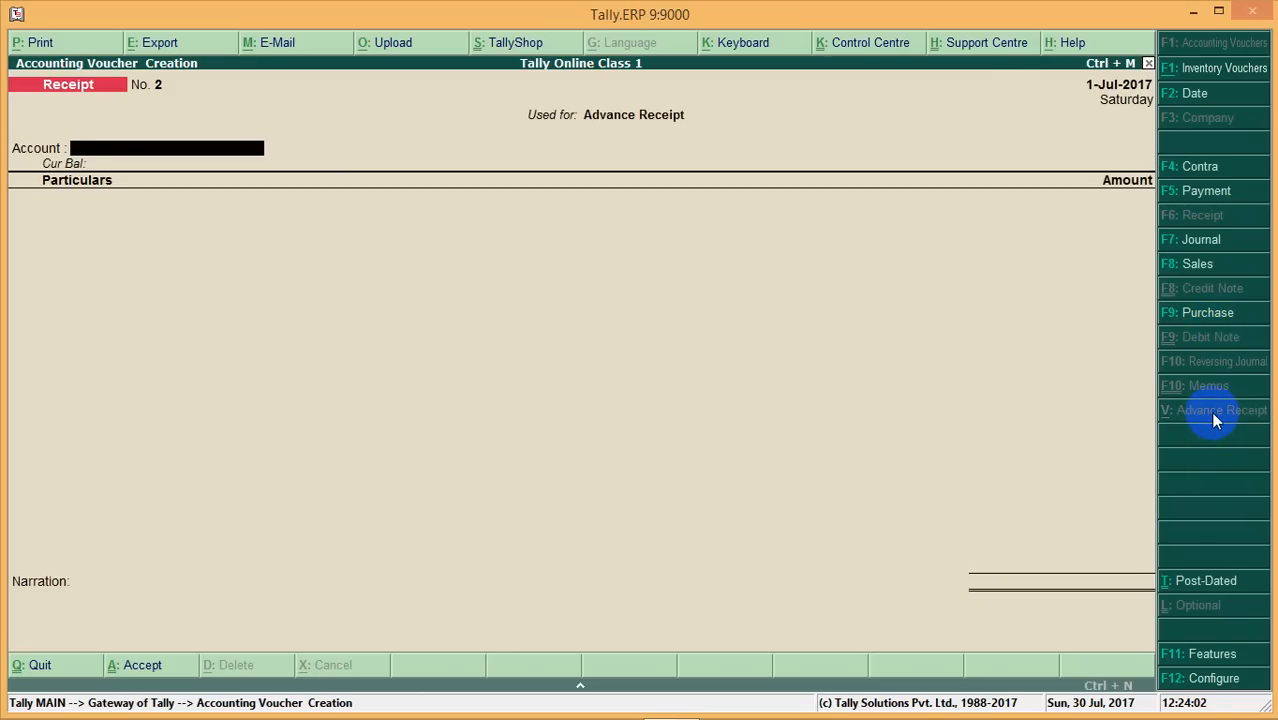
Set the receipt account to Cash and credit the party Lavish & Co
{"action": "type", "text": "Ca"}
{"action": "key", "text": "Return"}
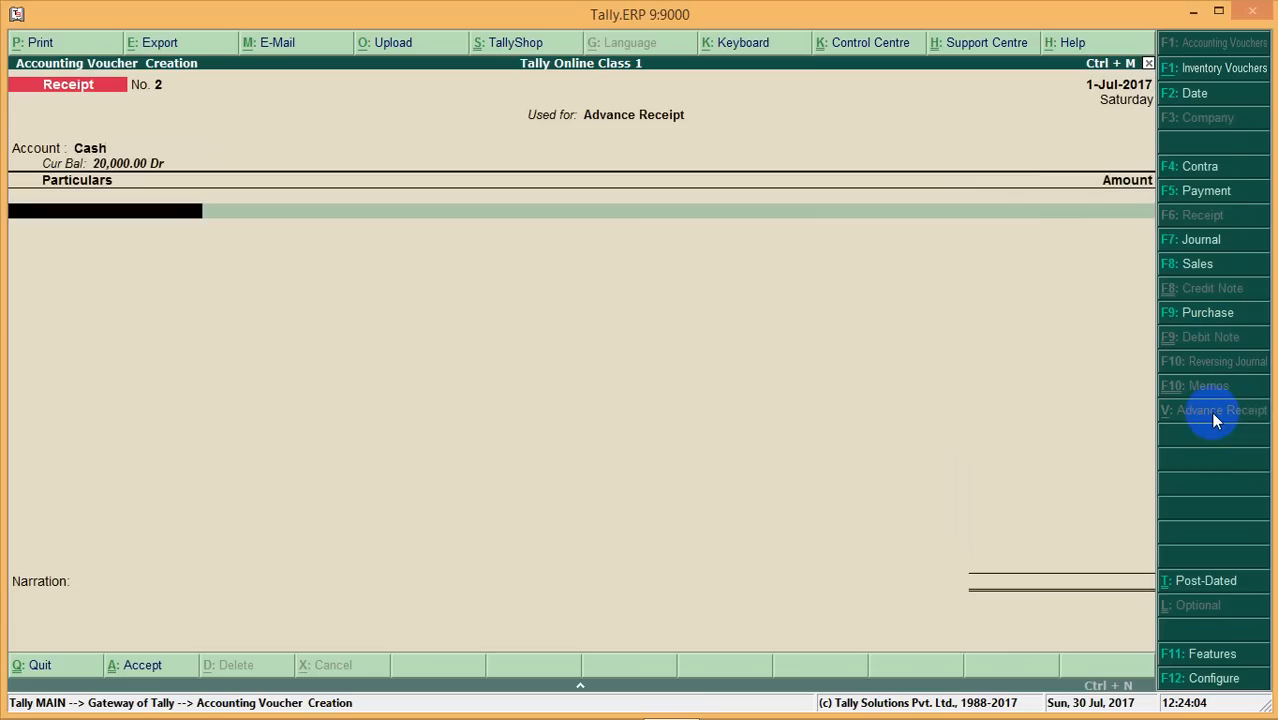
{"action": "type", "text": "T"}
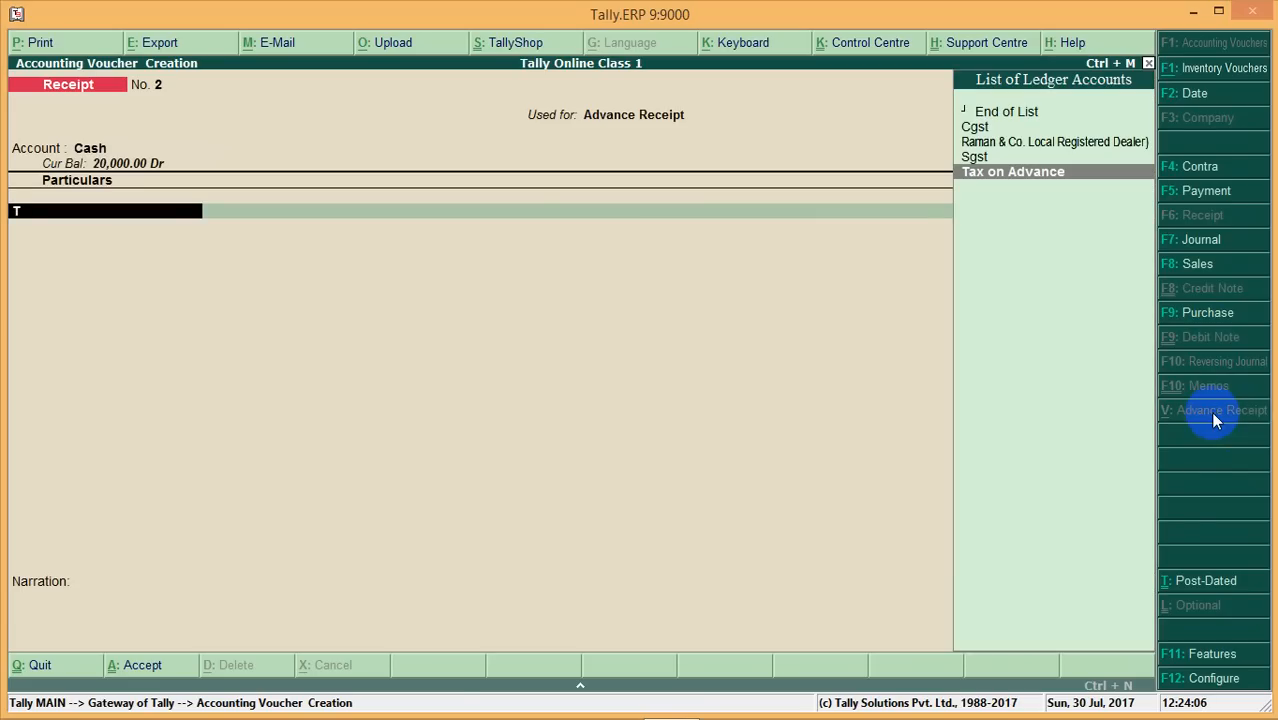
{"action": "key", "text": "BackSpace"}
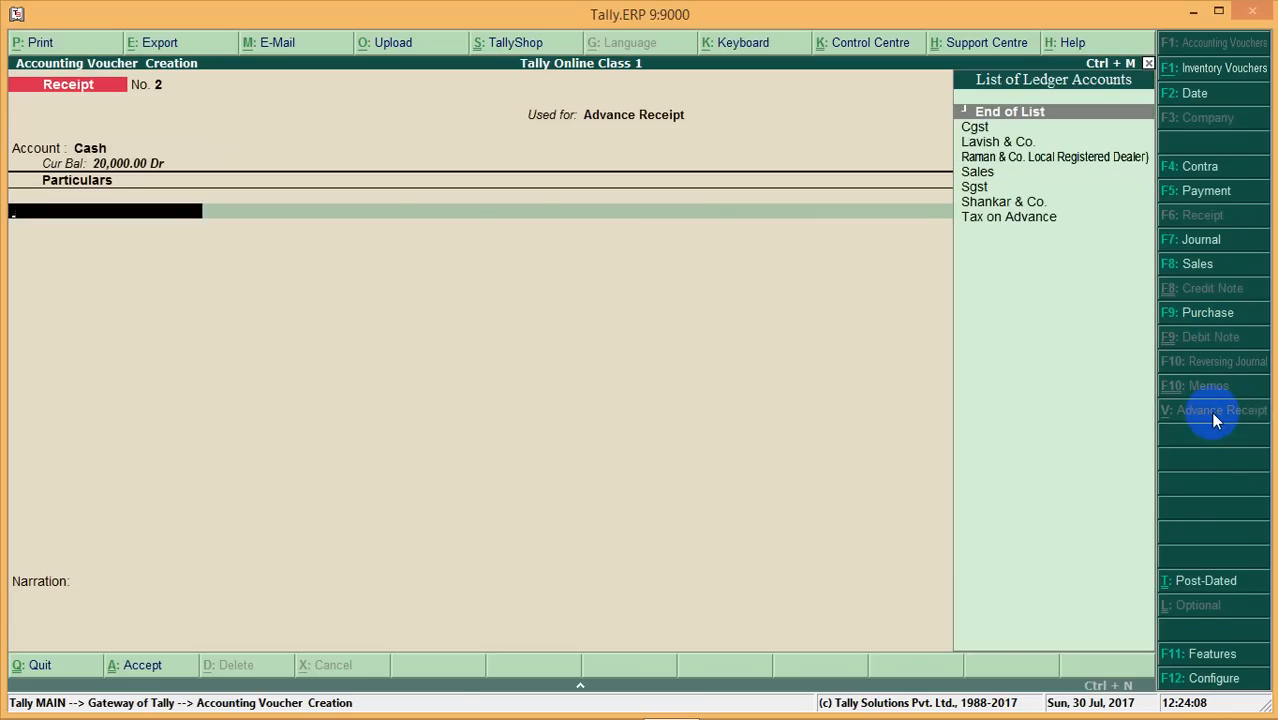
{"action": "key", "text": "Down"}
{"action": "key", "text": "Down"}
{"action": "key", "text": "Return"}
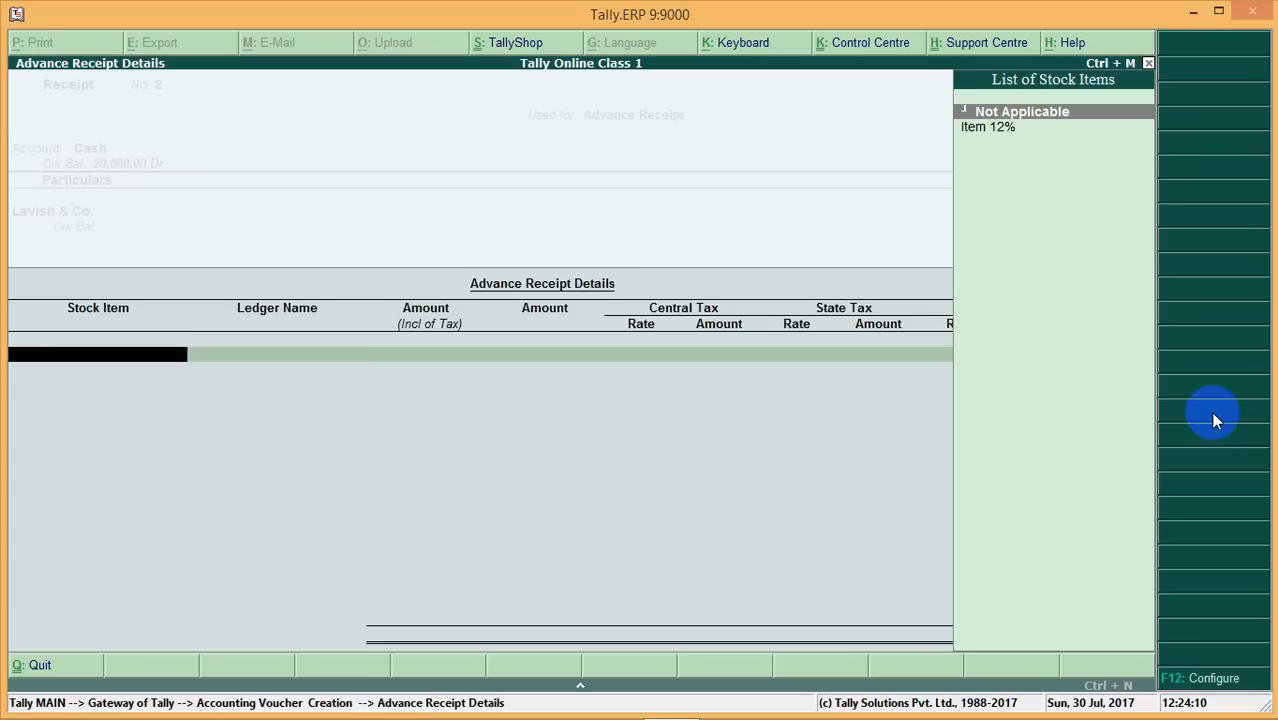
Enter Item 12% in the advance receipt details with no ledger and an amount of 10,000 before tax
{"action": "key", "text": "BackSpace"}
{"action": "key", "text": "Down"}
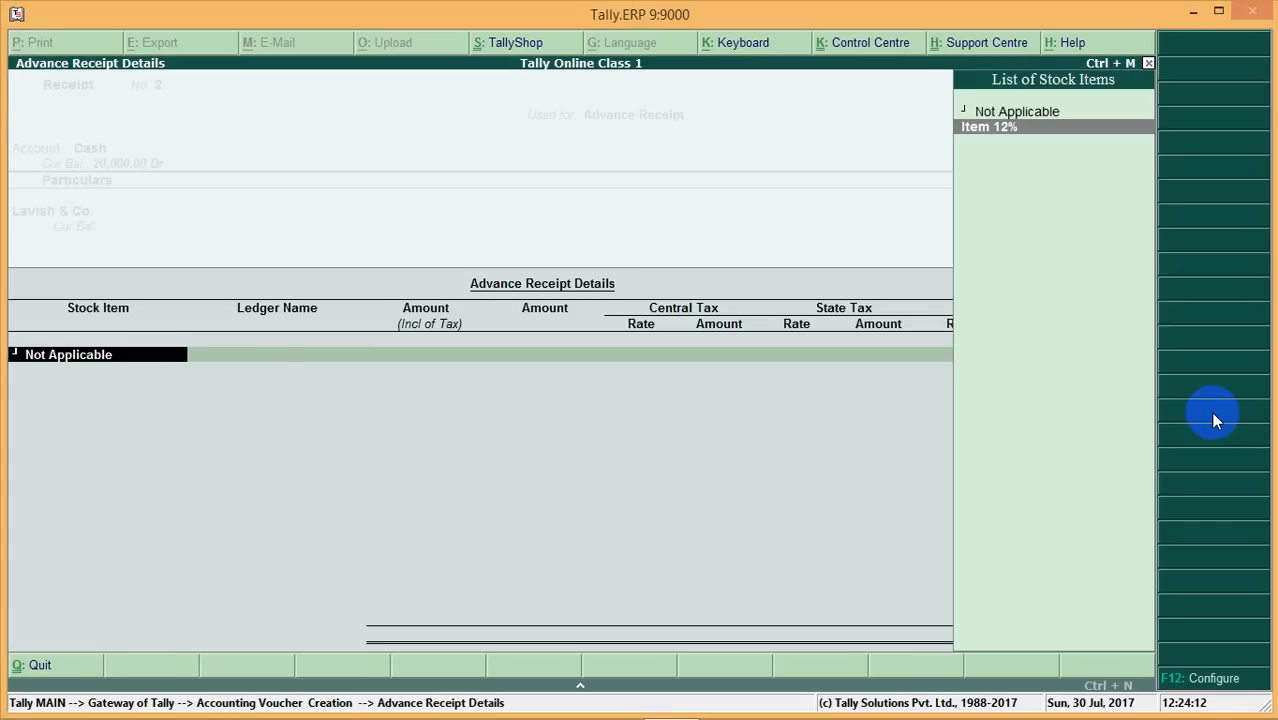
{"action": "key", "text": "Return"}
{"action": "key", "text": "Return"}
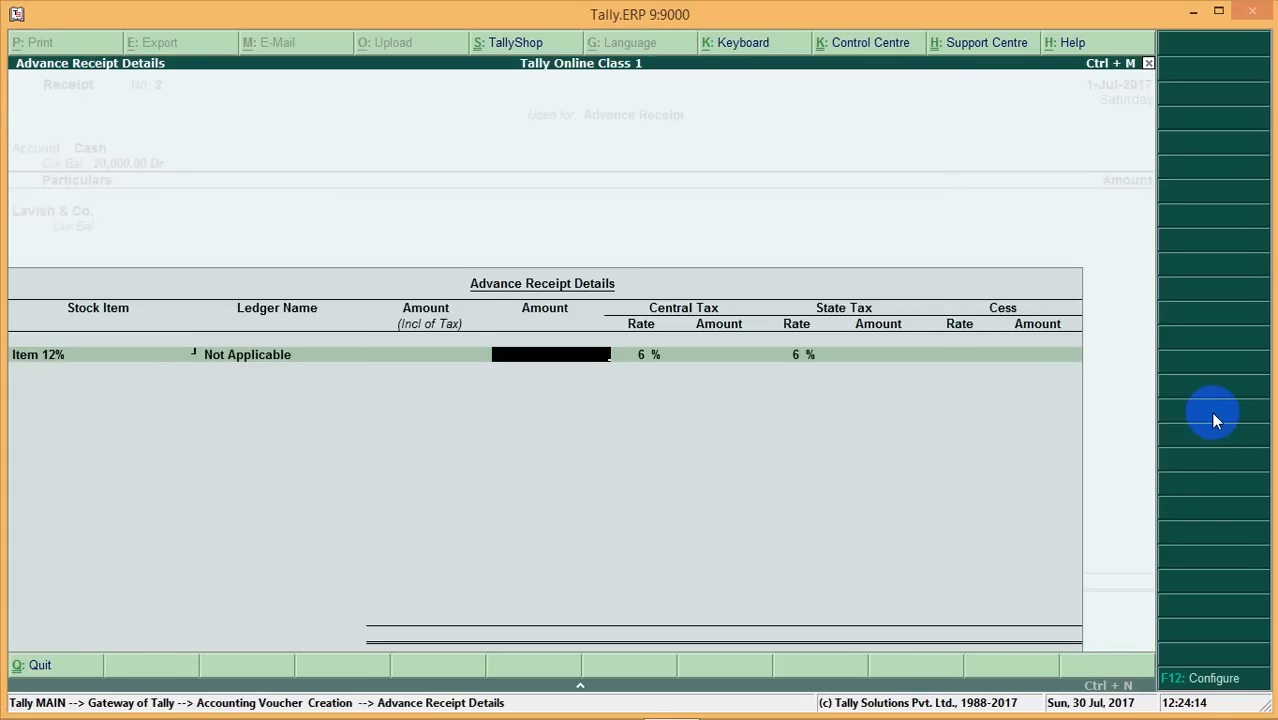
{"action": "type", "text": "10000"}
{"action": "key", "text": "Return"}
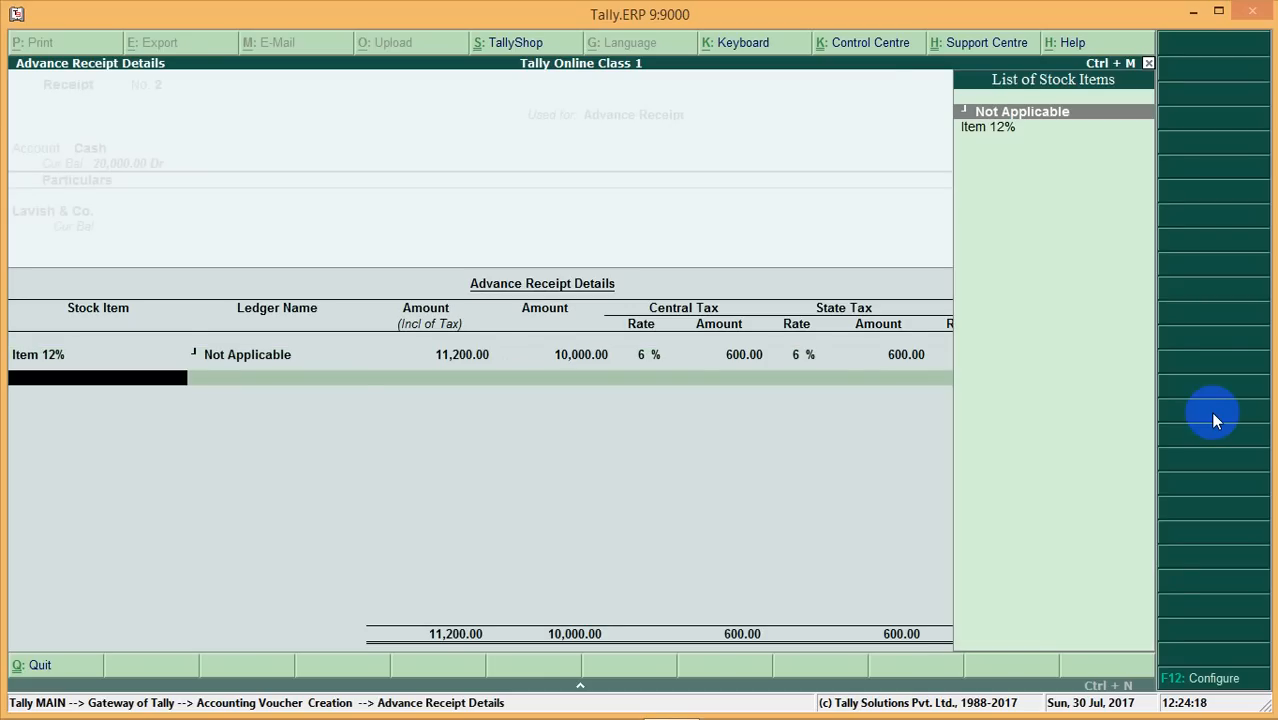
{"action": "key", "text": "Return"}
{"action": "key", "text": "Return"}
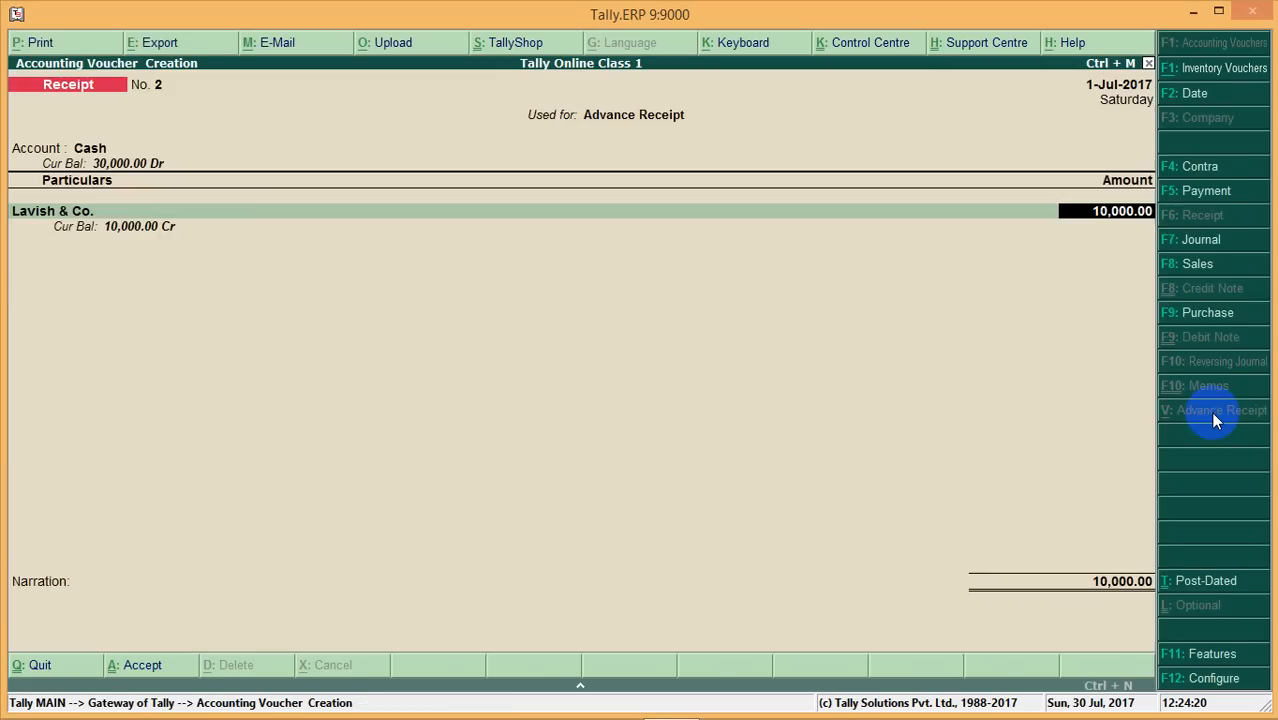
Keep the receipt amount of 10,000, allocate it as Advance reference 2, and save the voucher without a narration
{"action": "key", "text": "Return"}
{"action": "key", "text": "Return"}
{"action": "key", "text": "Return"}
{"action": "key", "text": "Return"}
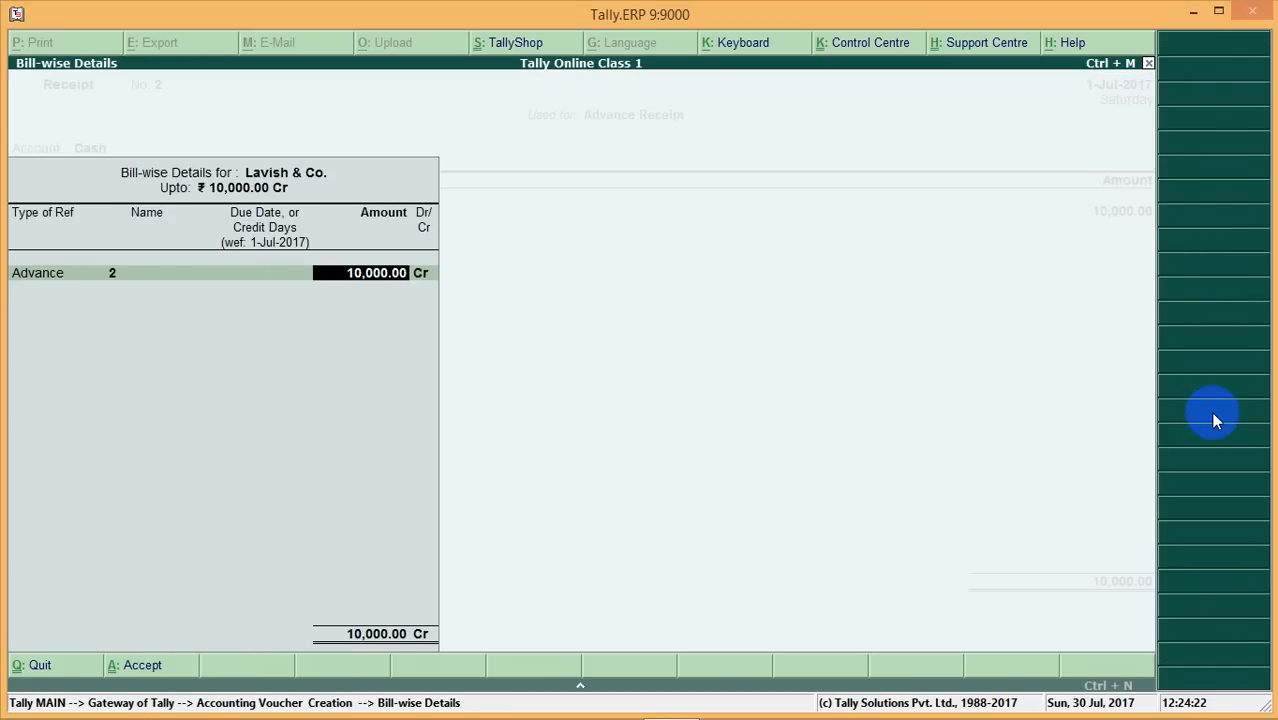
{"action": "key", "text": "Return"}
{"action": "key", "text": "Return"}
{"action": "key", "text": "Return"}
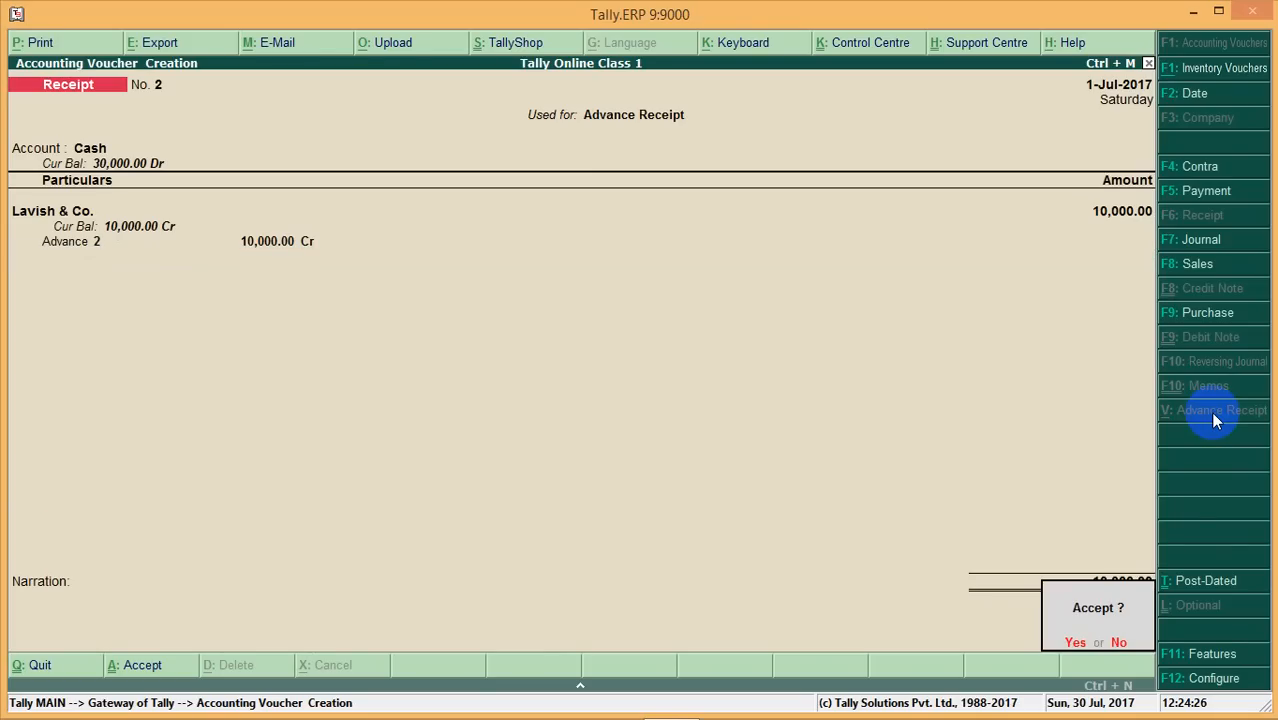
{"action": "key", "text": "Return"}
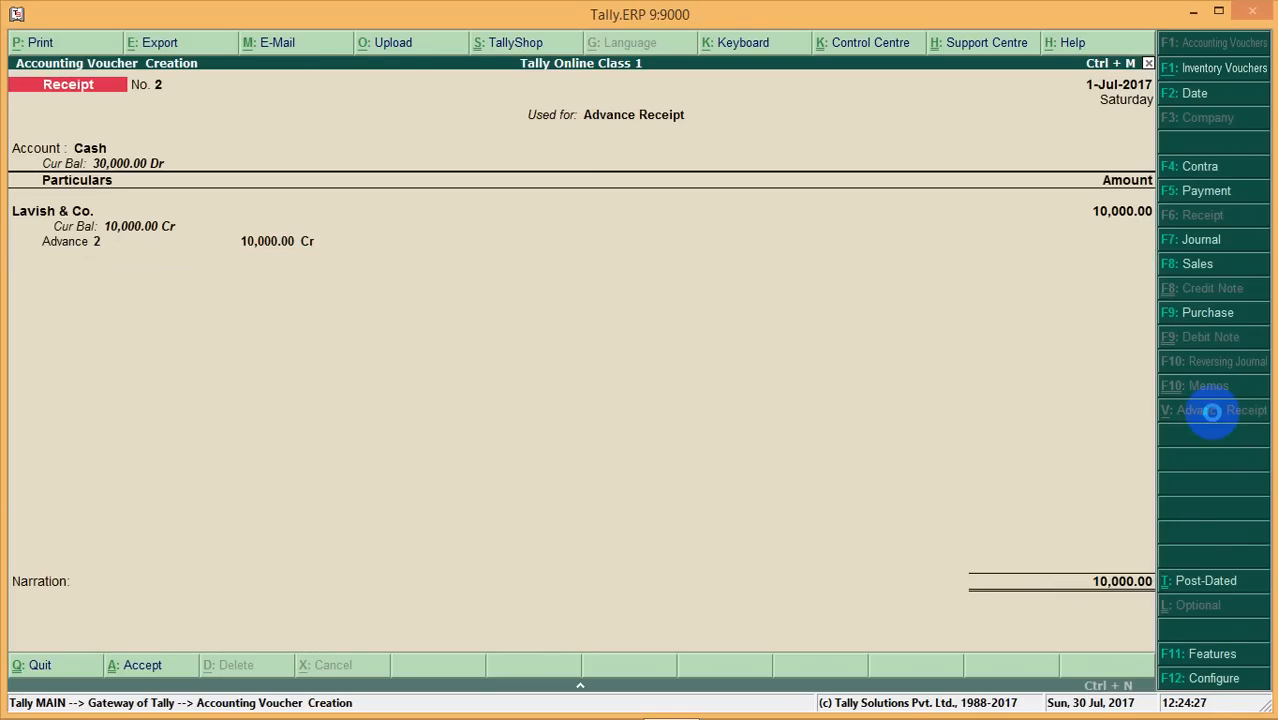
Leave voucher entry and open the GSTR-1 report from the statutory GST reports
{"action": "key", "text": "Escape"}
{"action": "key", "text": "y"}
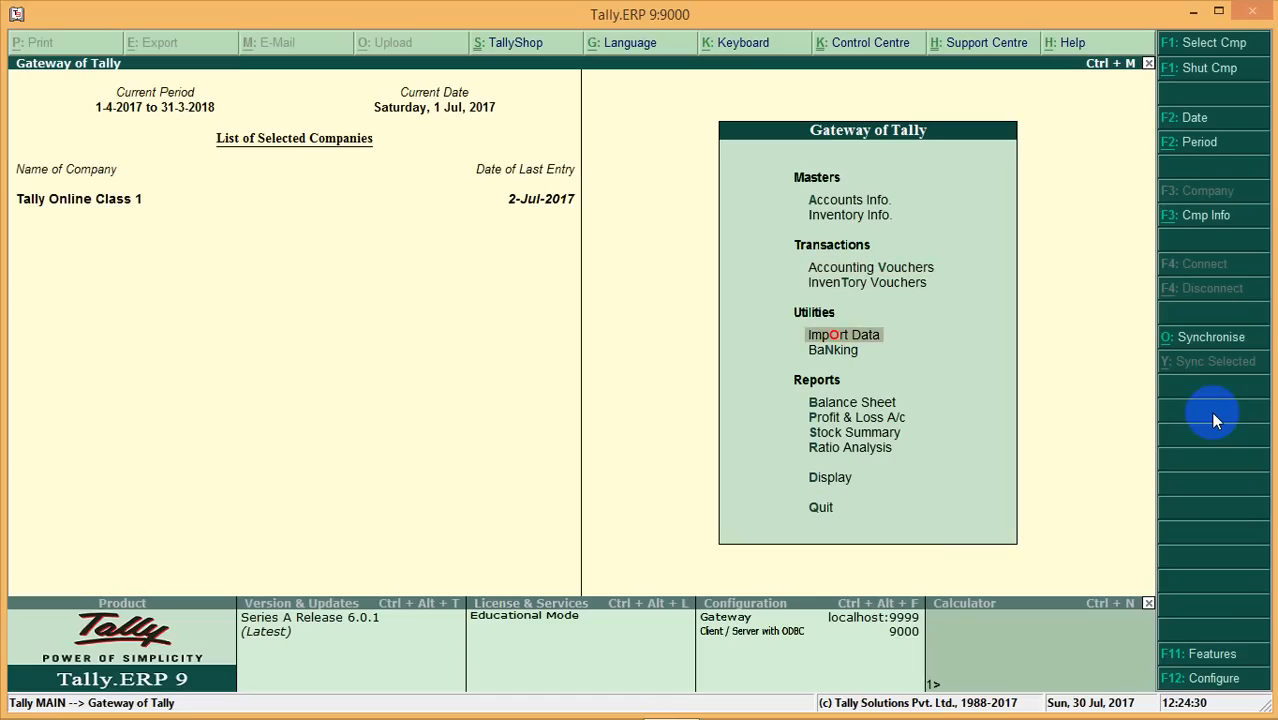
{"action": "key", "text": "Down"}
{"action": "key", "text": "Down"}
{"action": "key", "text": "Down"}
{"action": "key", "text": "Down"}
{"action": "key", "text": "Down"}
{"action": "key", "text": "Down"}
{"action": "key", "text": "Return"}
{"action": "key", "text": "Down"}
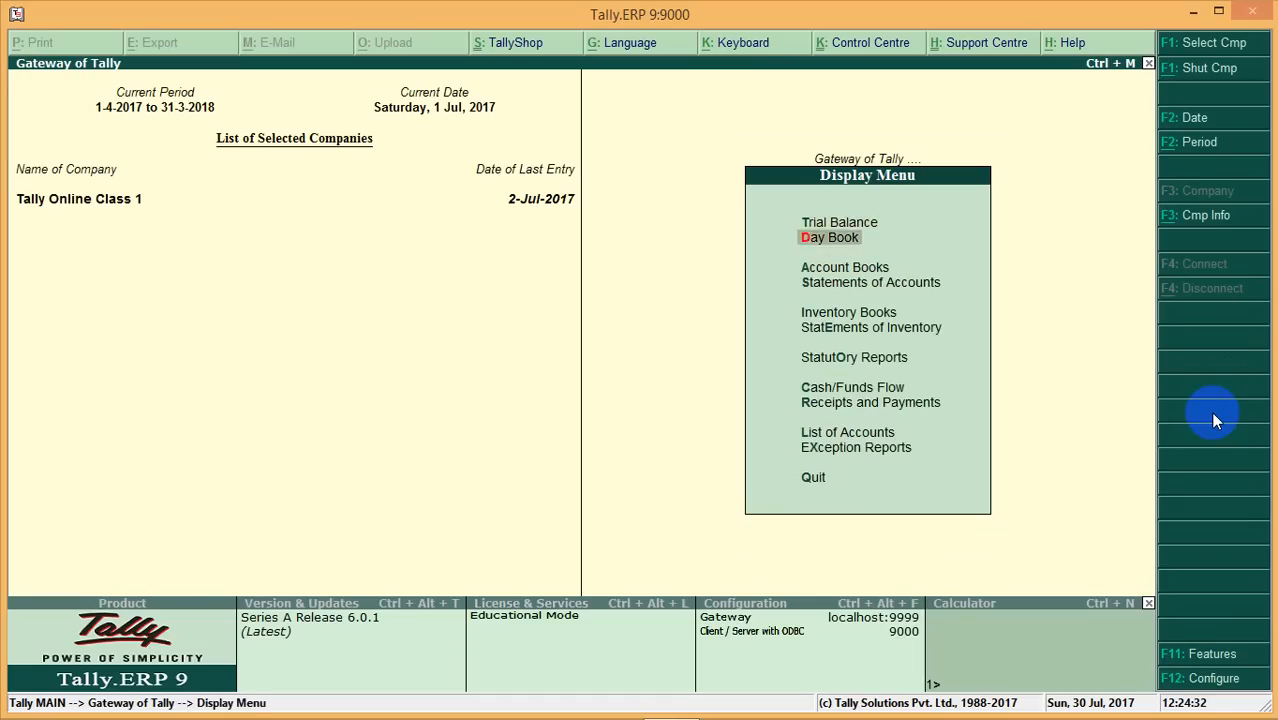
{"action": "key", "text": "Down"}
{"action": "key", "text": "Down"}
{"action": "key", "text": "Down"}
{"action": "key", "text": "Down"}
{"action": "key", "text": "Down"}
{"action": "key", "text": "Return"}
{"action": "key", "text": "Return"}
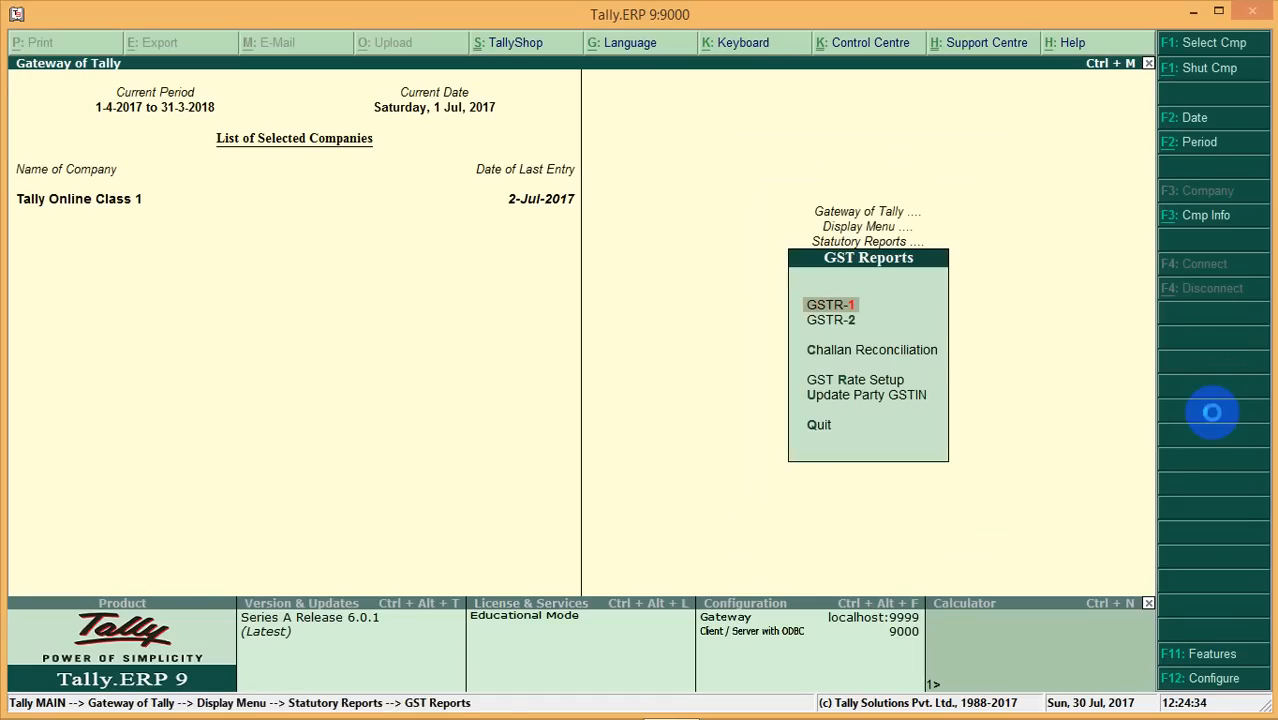
{"action": "key", "text": "Return"}
Examine the Tax Liability on Advances and Setoff of Tax Paid against Advances rows in GSTR-1, and return to the main menu
{"action": "key", "text": "Down"}
{"action": "key", "text": "Down"}
{"action": "key", "text": "Down"}
{"action": "key", "text": "Down"}
{"action": "key", "text": "Down"}
{"action": "key", "text": "Down"}
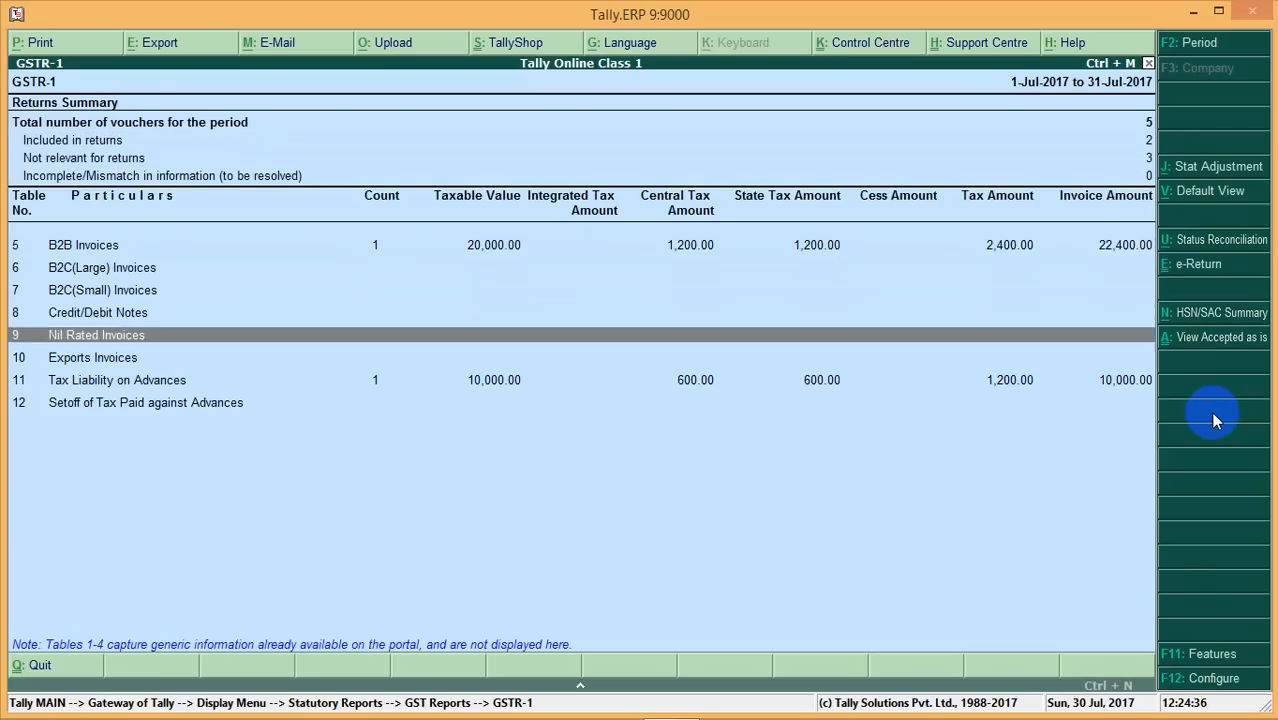
{"action": "key", "text": "Down"}
{"action": "key", "text": "Down"}
{"action": "key", "text": "Escape"}
{"action": "key", "text": "Escape"}
{"action": "key", "text": "Escape"}
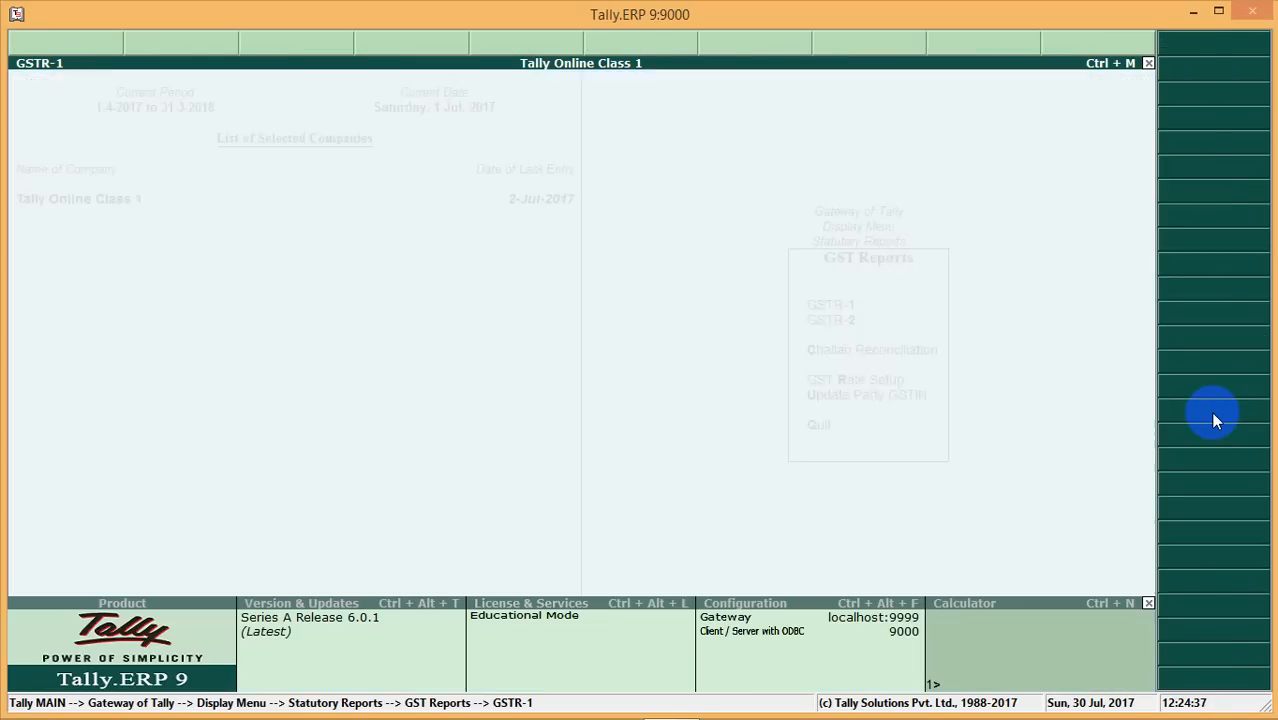
{"action": "key", "text": "Escape"}
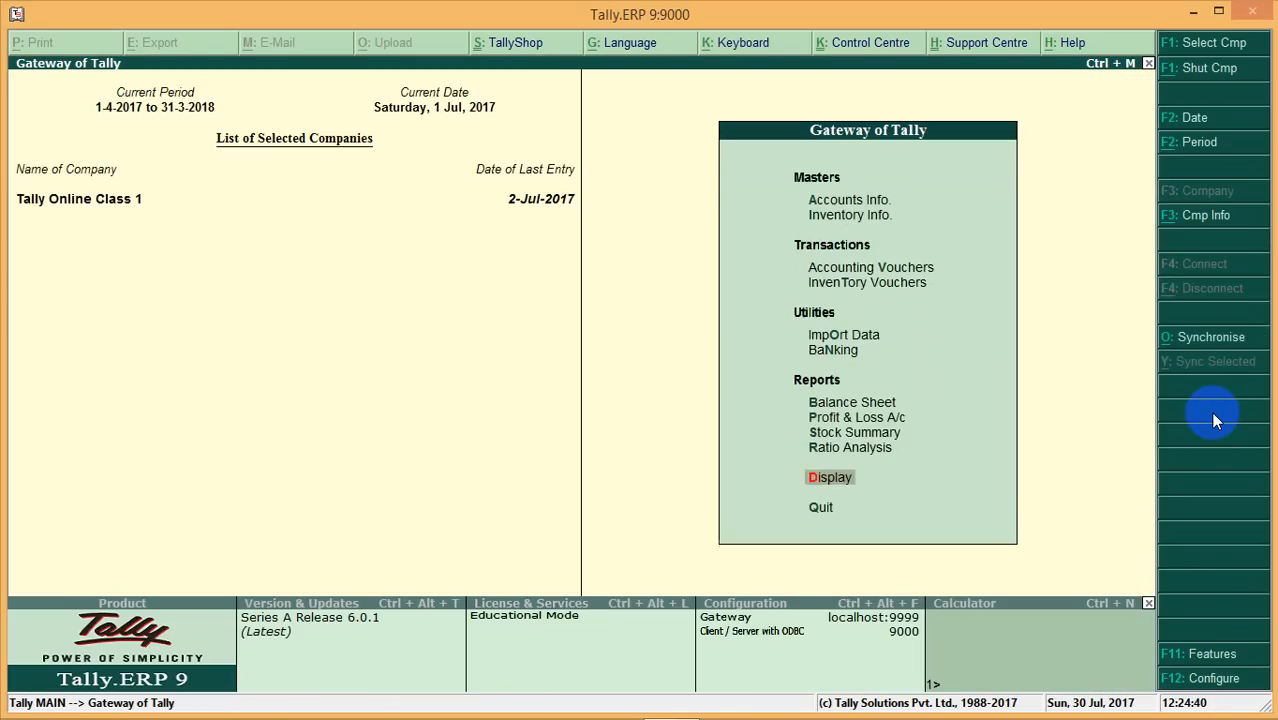
Examine Duties & Taxes under Current Liabilities in the detailed Balance Sheet, and close the report
{"action": "key", "text": "Up"}
{"action": "key", "text": "Up"}
{"action": "key", "text": "Up"}
{"action": "key", "text": "Up"}
{"action": "key", "text": "Return"}
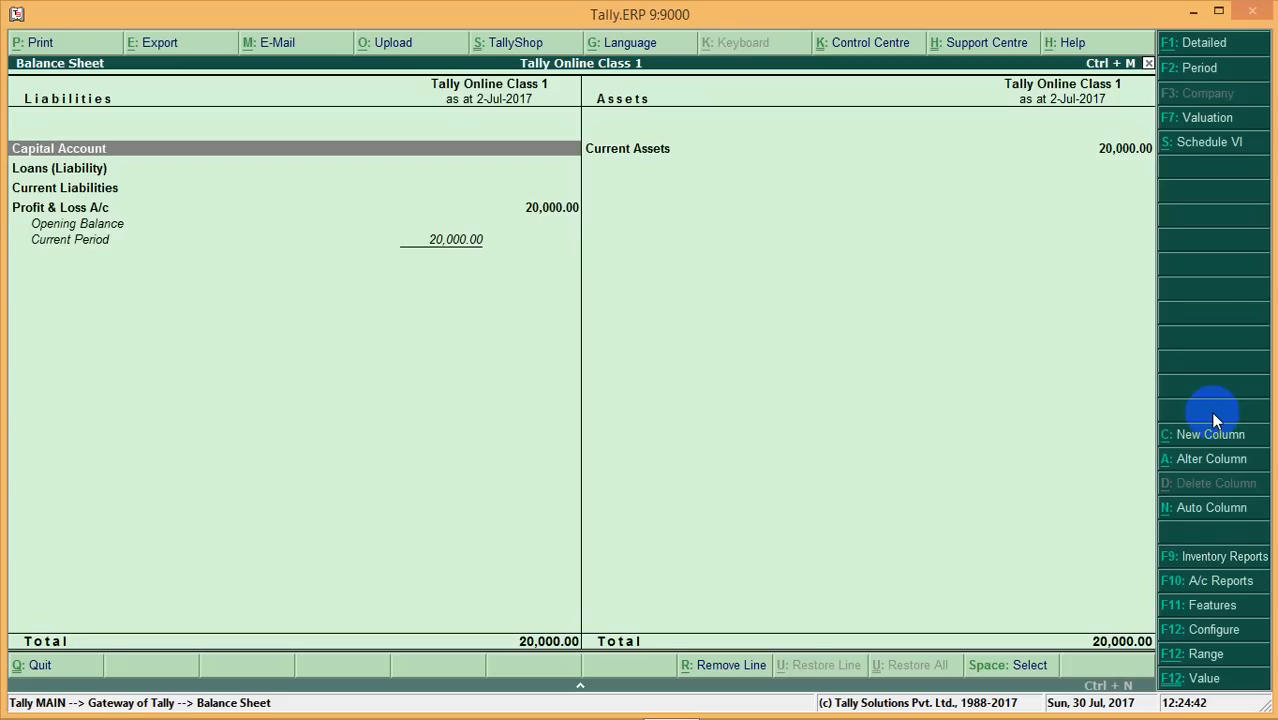
{"action": "key", "text": "alt+F1"}
{"action": "key", "text": "Down"}
{"action": "key", "text": "Down"}
{"action": "key", "text": "Down"}
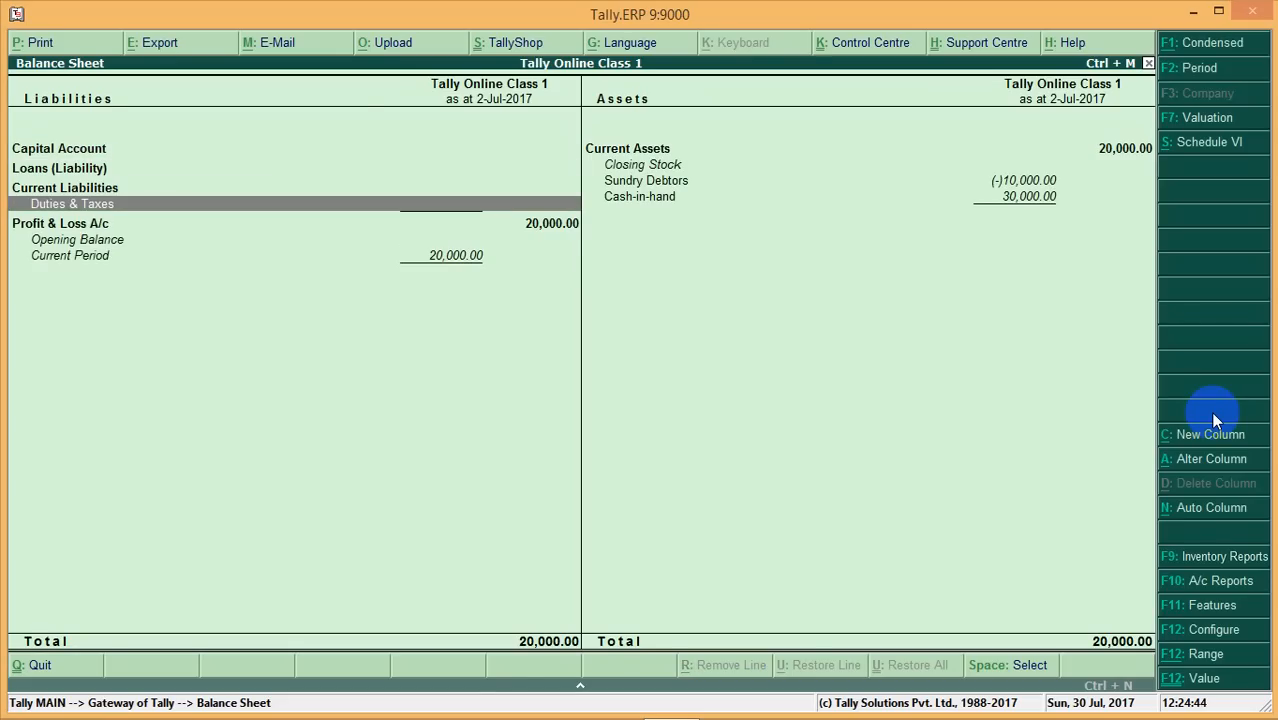
{"action": "key", "text": "Escape"}
{"action": "key", "text": "Escape"}
{"action": "key", "text": "Escape"}
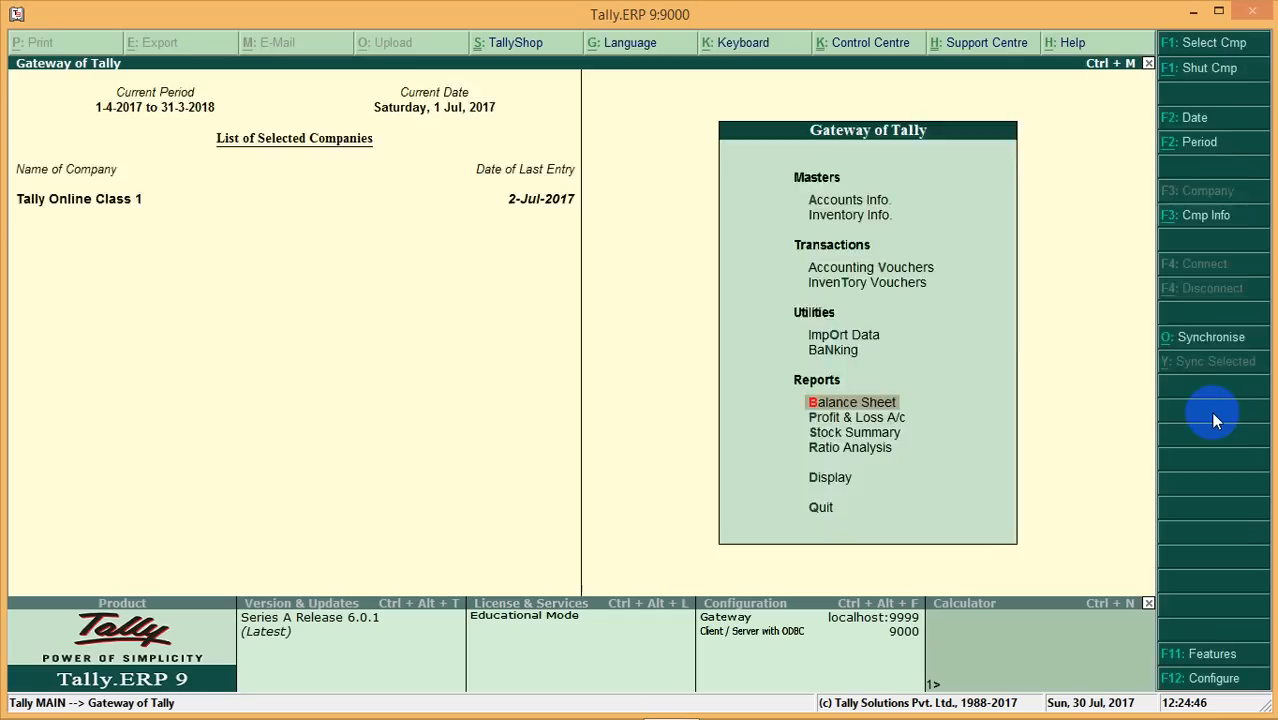
Start a new journal voucher and open its statutory adjustment details
{"action": "key", "text": "v"}
{"action": "key", "text": "Down"}
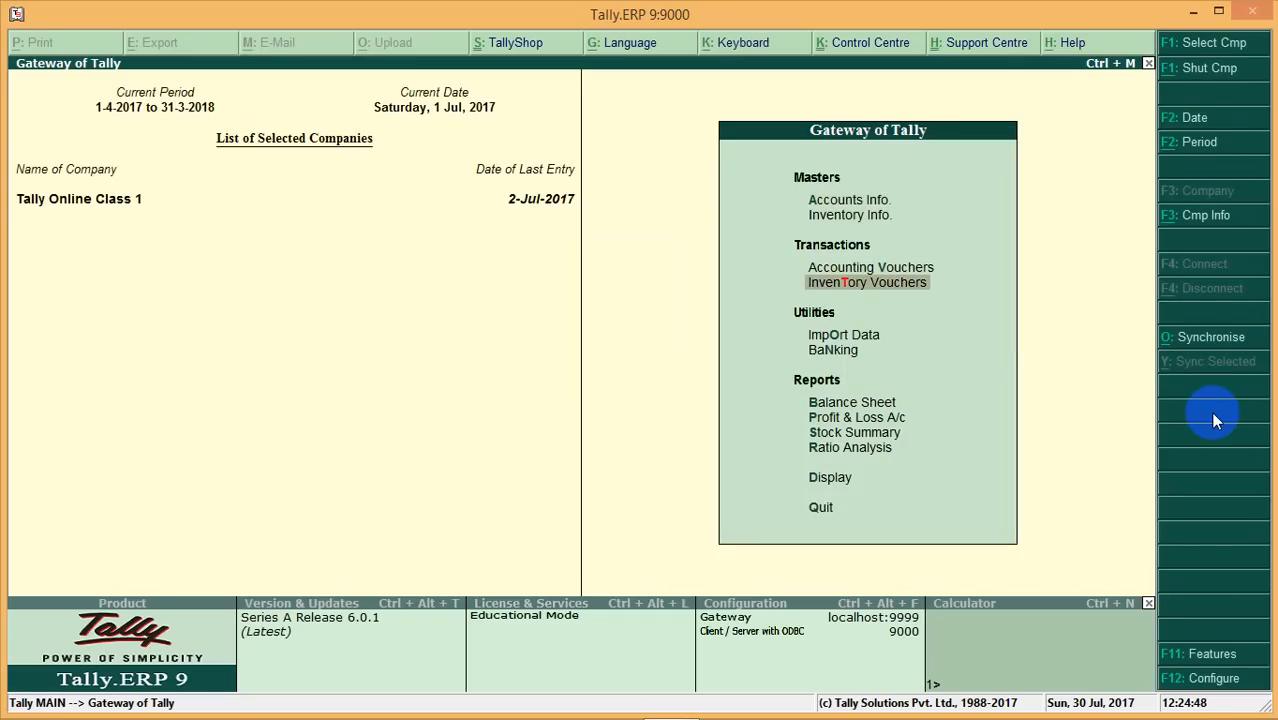
{"action": "key", "text": "Up"}
{"action": "key", "text": "Return"}
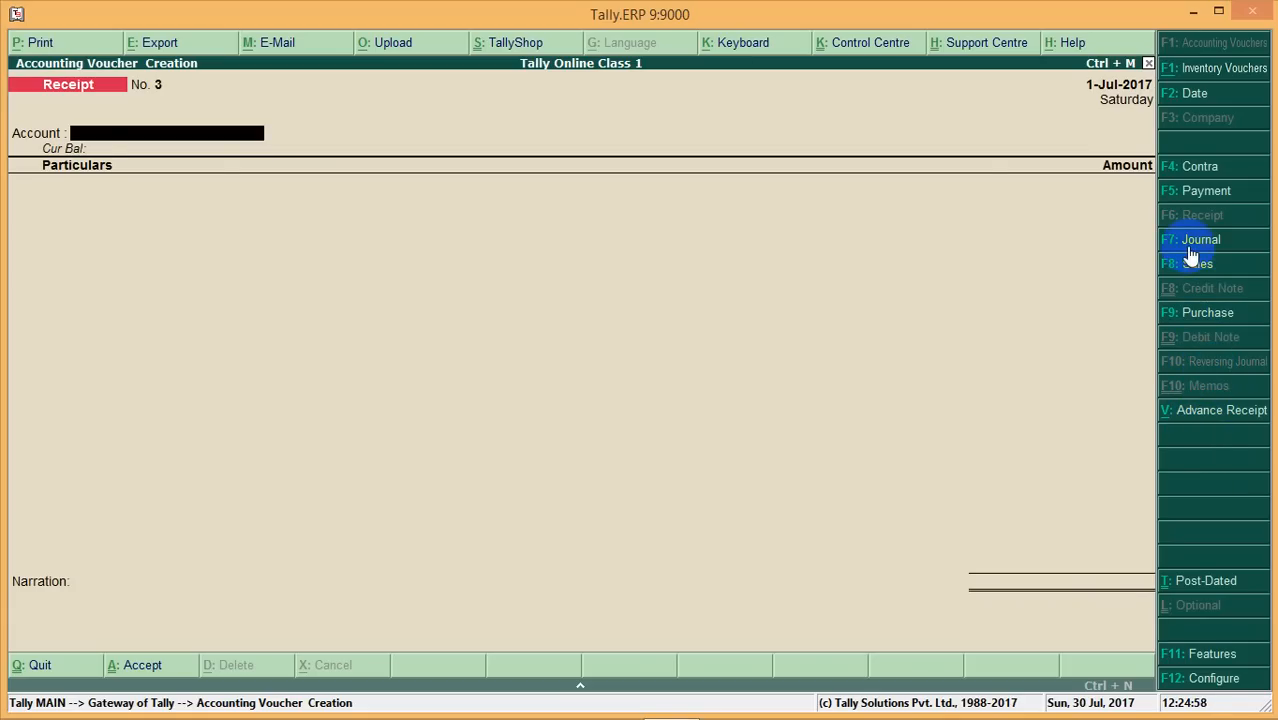
{"action": "left_click", "coordinate": [1188, 243]}
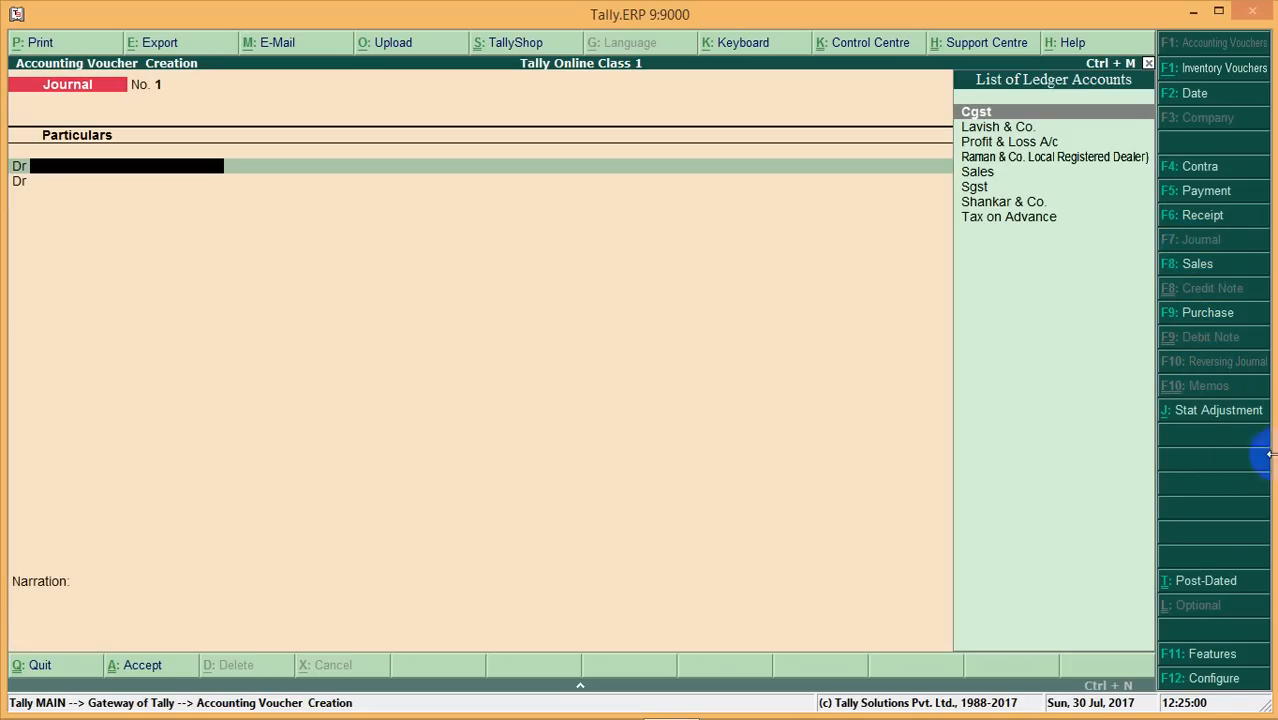
{"action": "left_click", "coordinate": [1252, 420]}
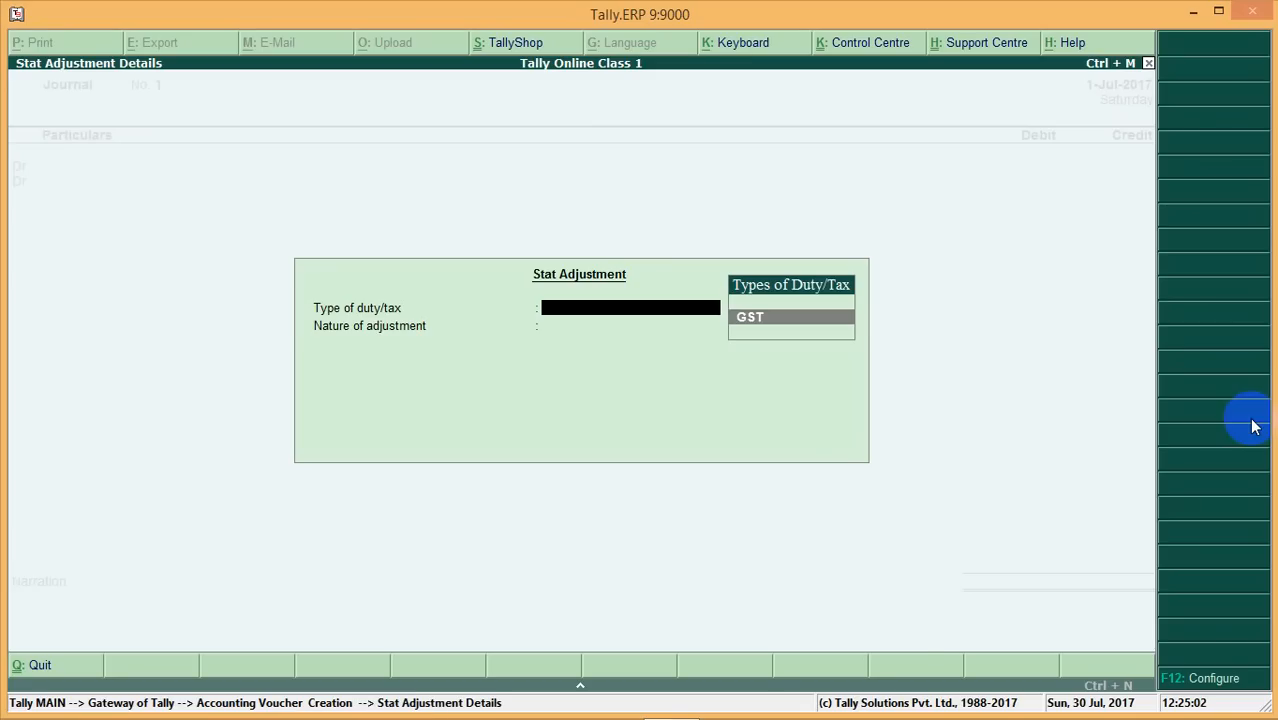
Set the adjustment to GST, Increase of Tax Liability, with On Account of Advance Receipts as the additional details
{"action": "key", "text": "Return"}
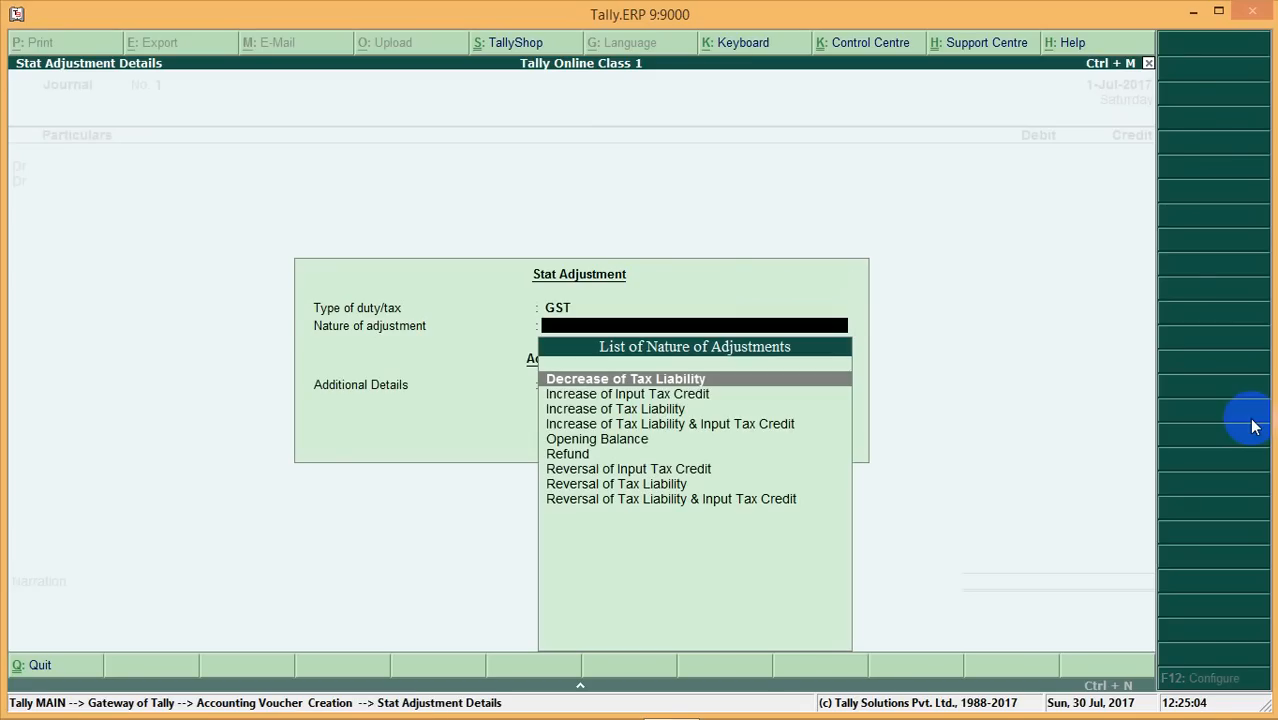
{"action": "key", "text": "Down"}
{"action": "key", "text": "Down"}
{"action": "key", "text": "Down"}
{"action": "key", "text": "Up"}
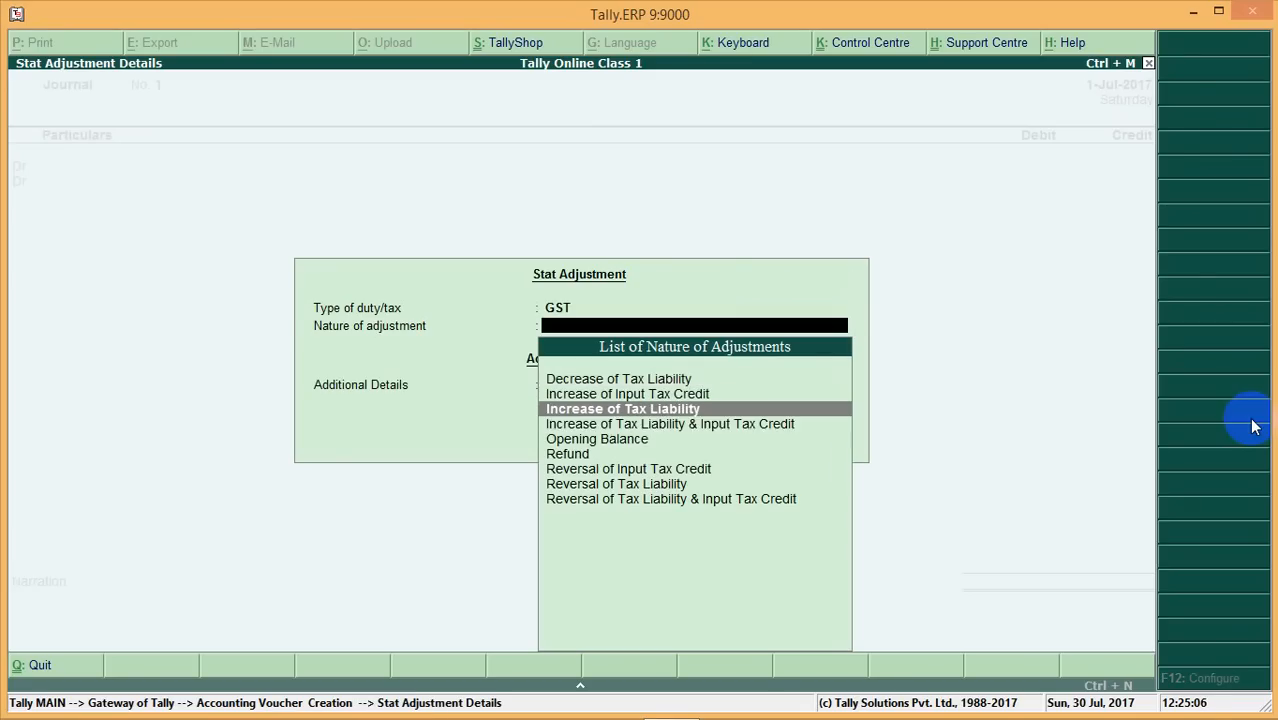
{"action": "key", "text": "Return"}
{"action": "key", "text": "Down"}
{"action": "key", "text": "Down"}
{"action": "key", "text": "Down"}
{"action": "key", "text": "Down"}
{"action": "key", "text": "Down"}
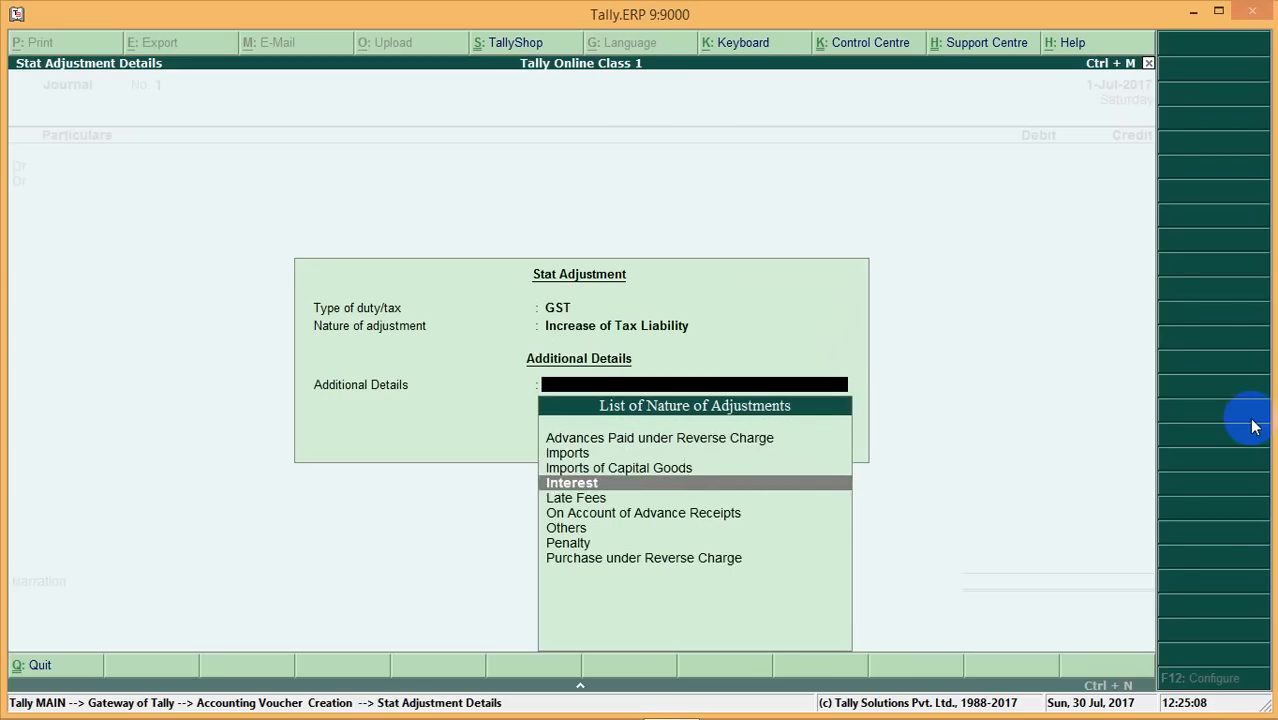
{"action": "key", "text": "Return"}
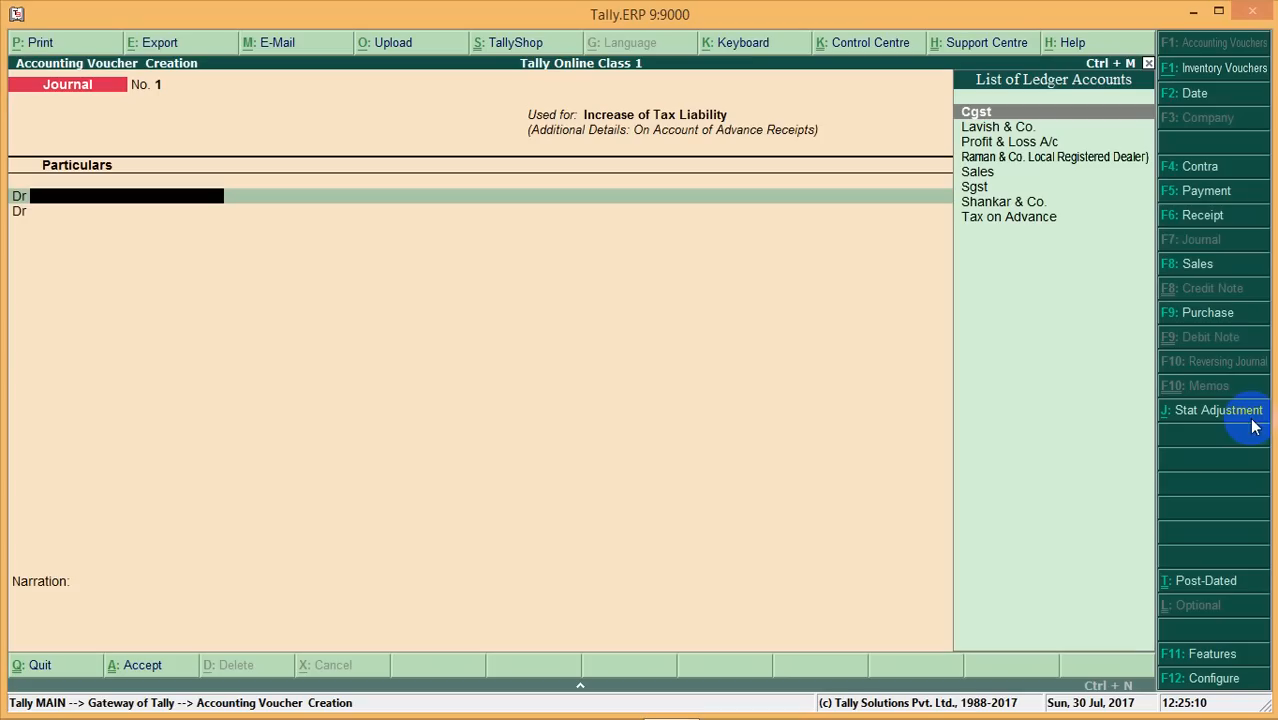
Choose Tax on Advance as the ledger to debit in the journal voucher
{"action": "key", "text": "Down"}
{"action": "key", "text": "Down"}
{"action": "key", "text": "Down"}
{"action": "key", "text": "Down"}
{"action": "key", "text": "Down"}
{"action": "key", "text": "Down"}
{"action": "key", "text": "Down"}
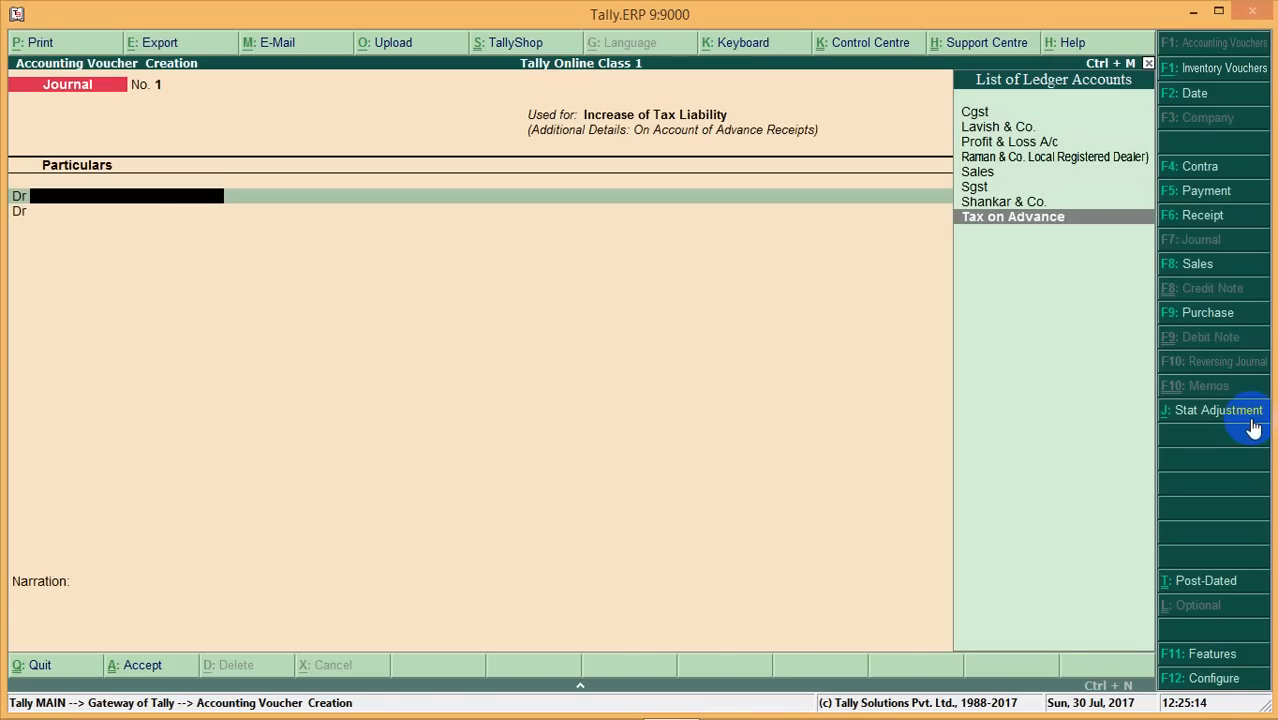
{"action": "key", "text": "Return"}
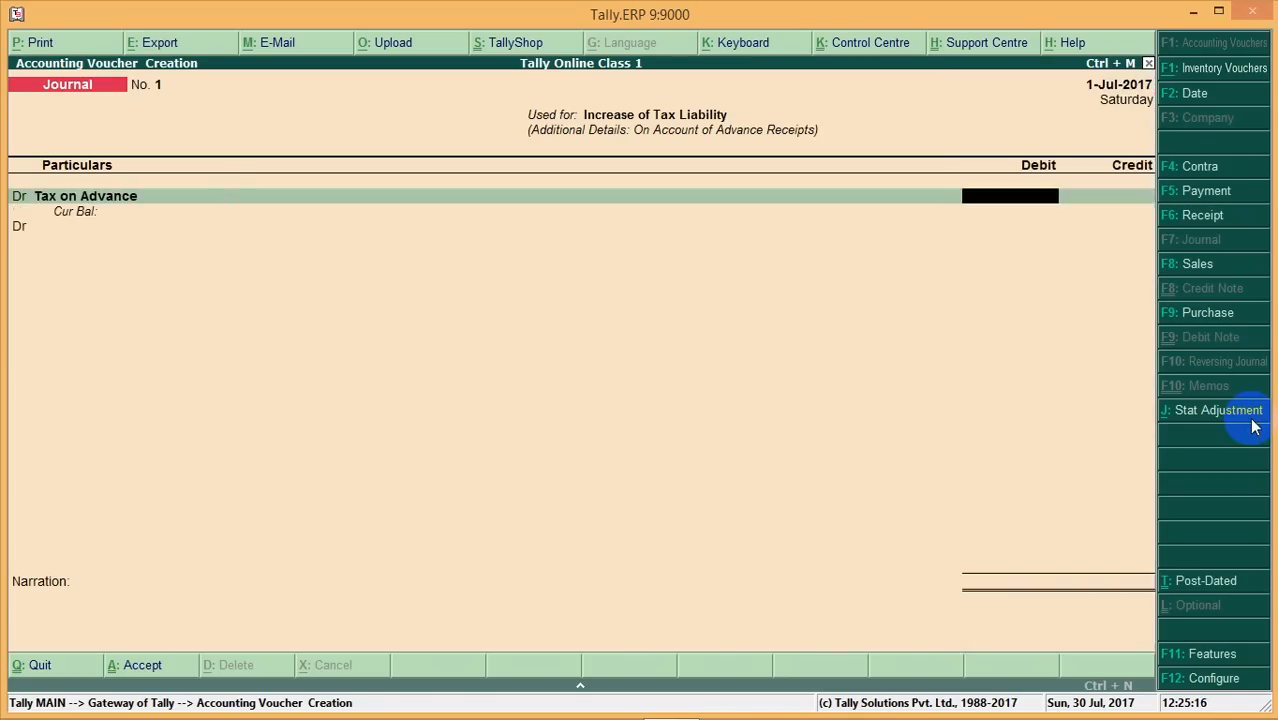
Review the master details of the Tax on Advance ledger and accept them without changes
{"action": "key", "text": "BackSpace"}
{"action": "key", "text": "ctrl+Return"}
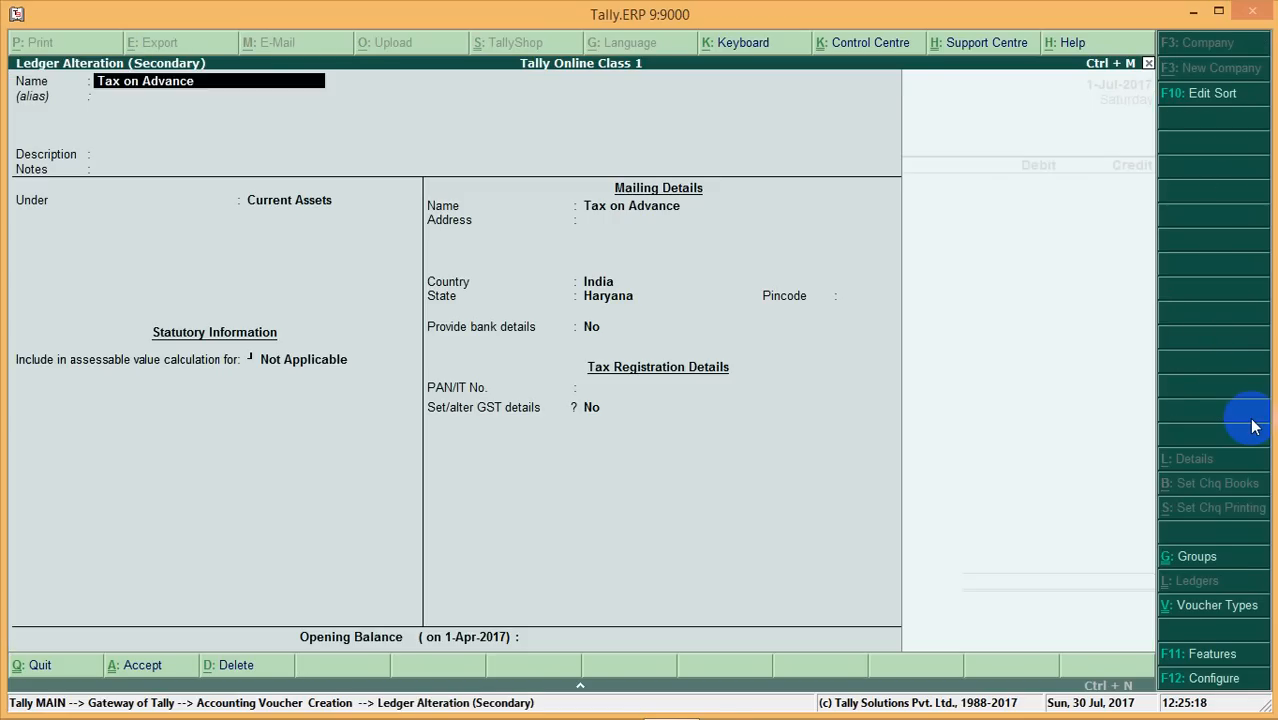
{"action": "key", "text": "Return"}
{"action": "key", "text": "Return"}
{"action": "key", "text": "Return"}
{"action": "key", "text": "Return"}
{"action": "key", "text": "Return"}
{"action": "key", "text": "Return"}
{"action": "key", "text": "Return"}
{"action": "key", "text": "Return"}
{"action": "key", "text": "Return"}
{"action": "key", "text": "Return"}
{"action": "key", "text": "Return"}
{"action": "key", "text": "Return"}
{"action": "key", "text": "Return"}
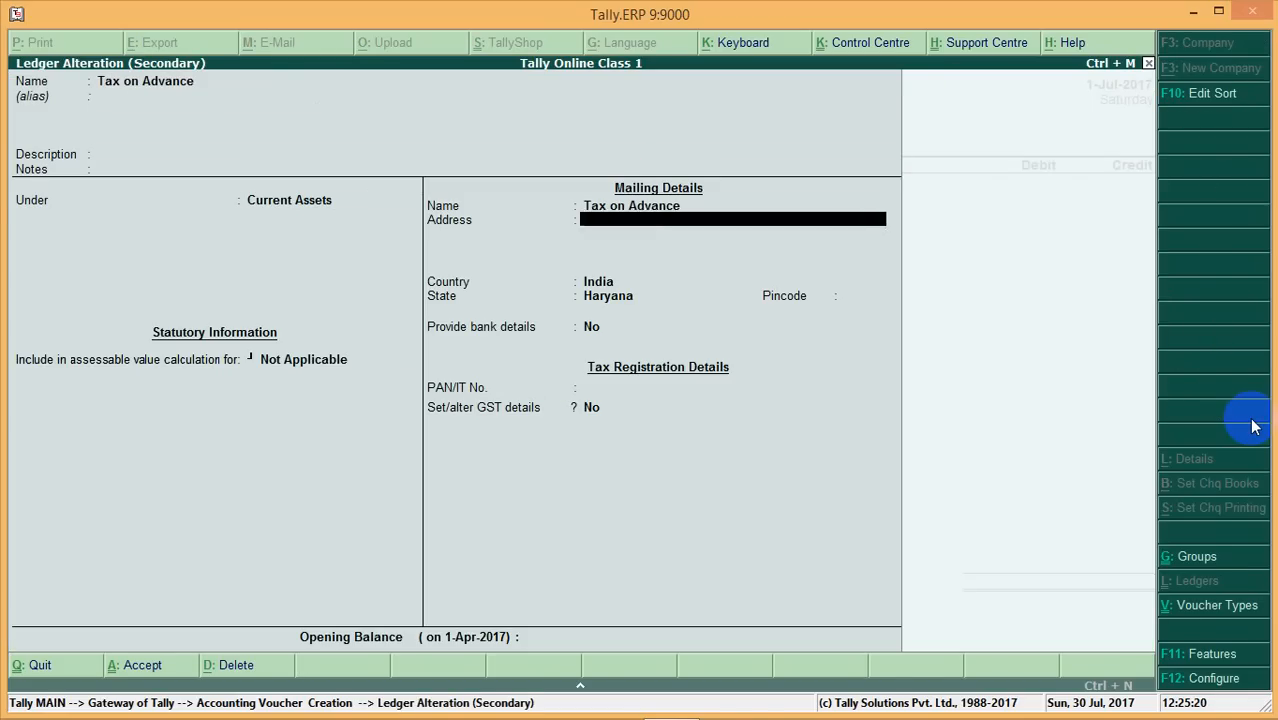
{"action": "key", "text": "Return"}
{"action": "key", "text": "Return"}
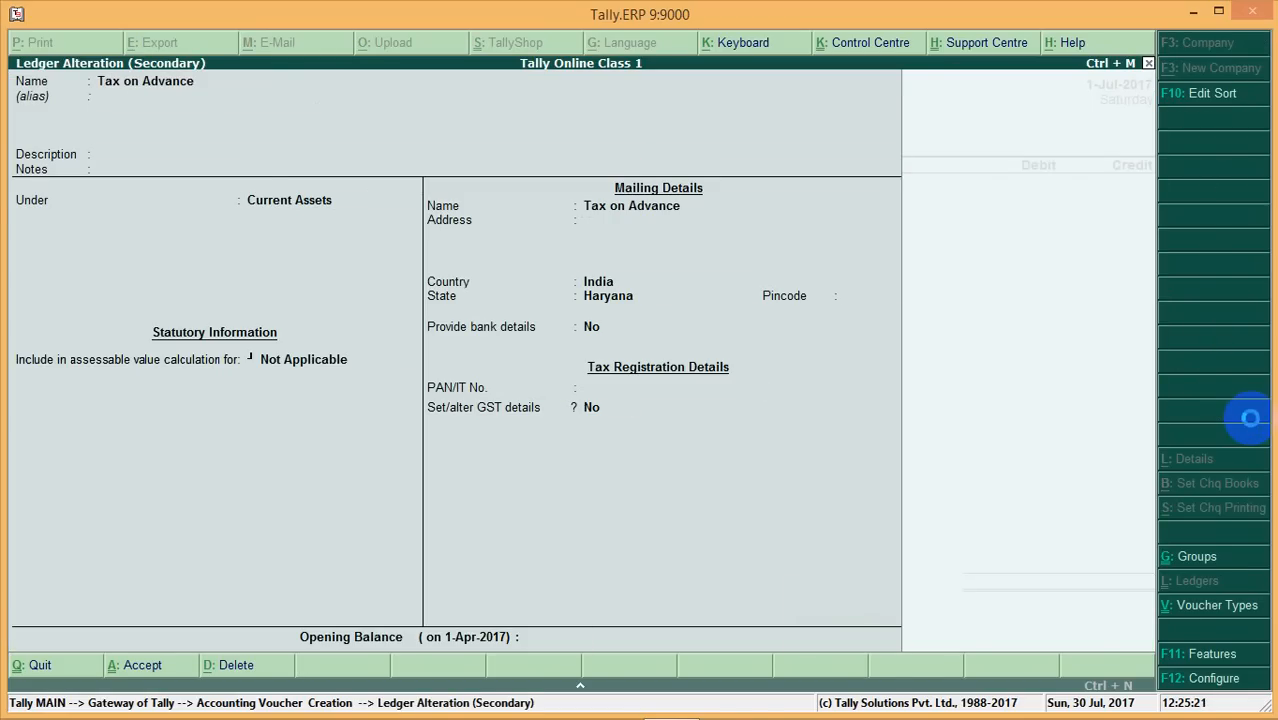
{"action": "key", "text": "Return"}
Debit Tax on Advance with 1200 and credit Cgst with 600
{"action": "type", "text": "1200"}
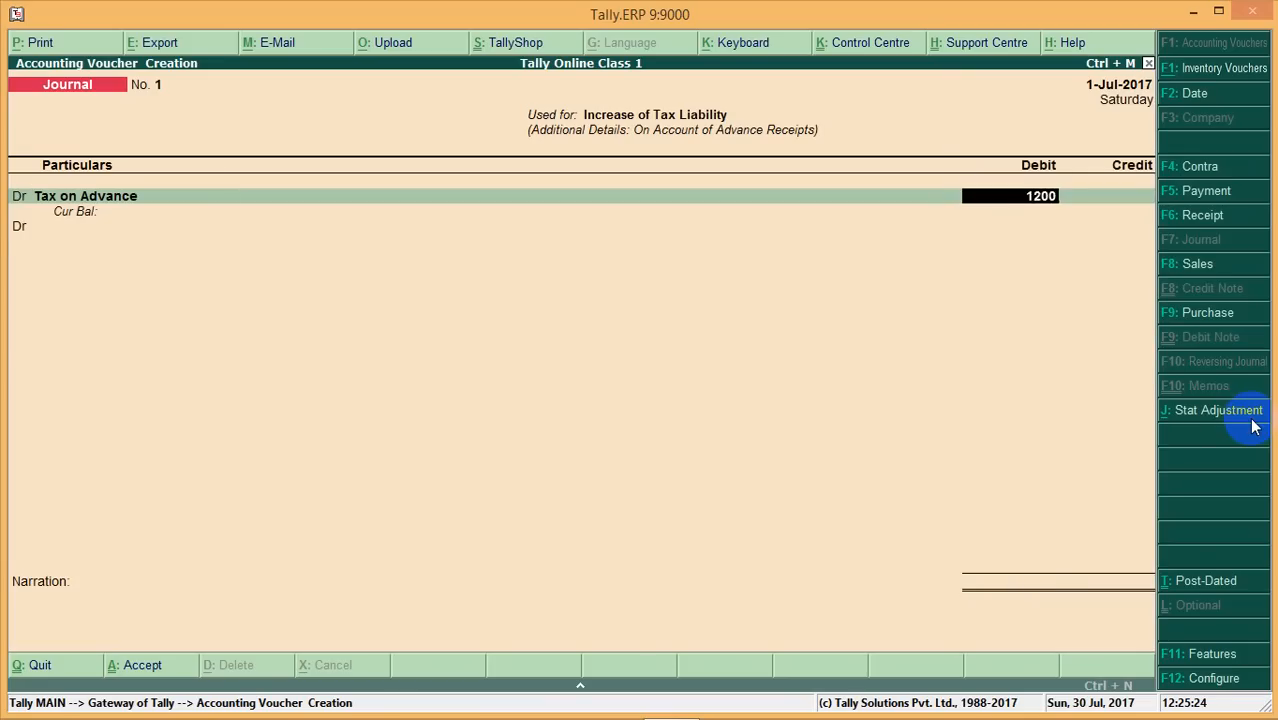
{"action": "key", "text": "Return"}
{"action": "key", "text": "c"}
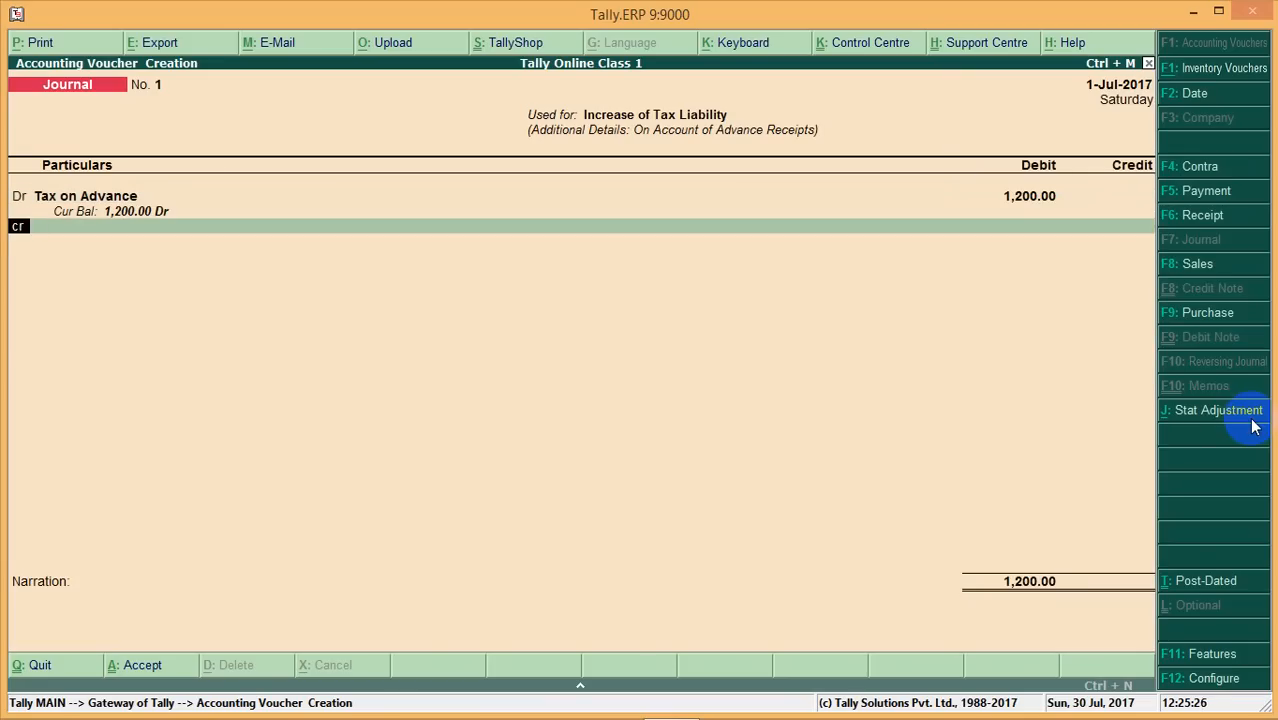
{"action": "key", "text": "Return"}
{"action": "key", "text": "Return"}
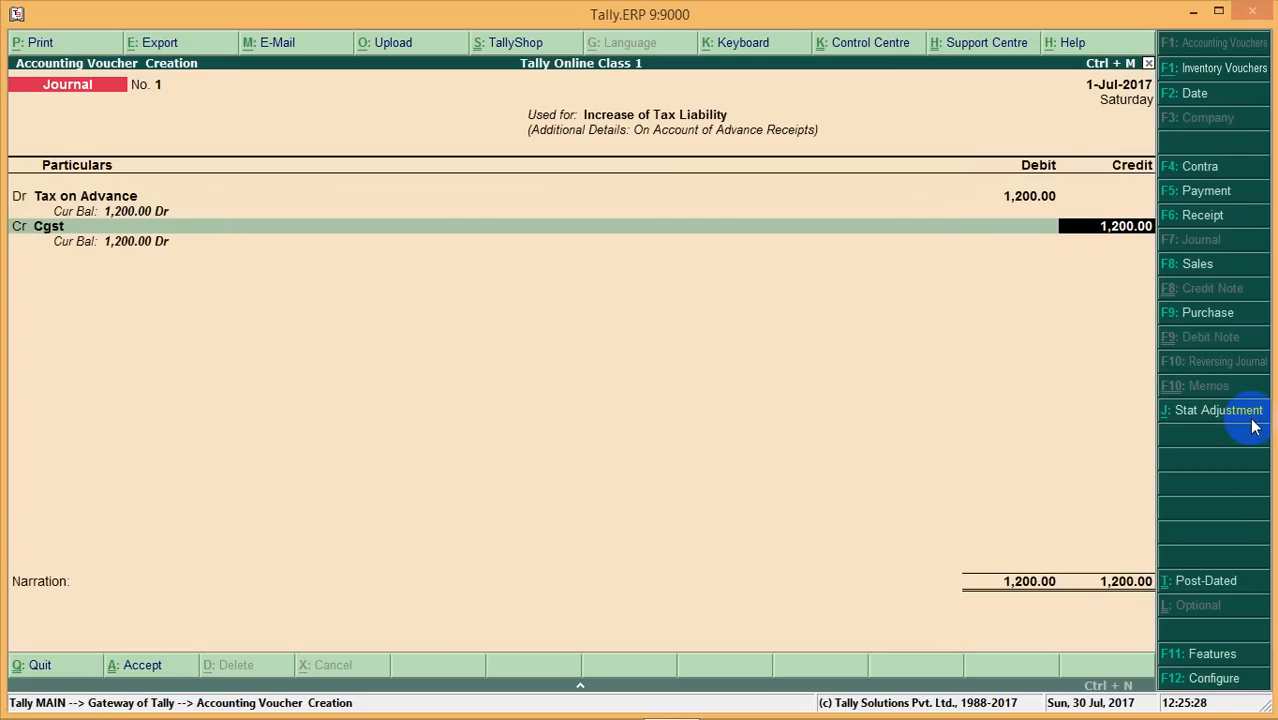
{"action": "type", "text": "600"}
{"action": "key", "text": "Return"}
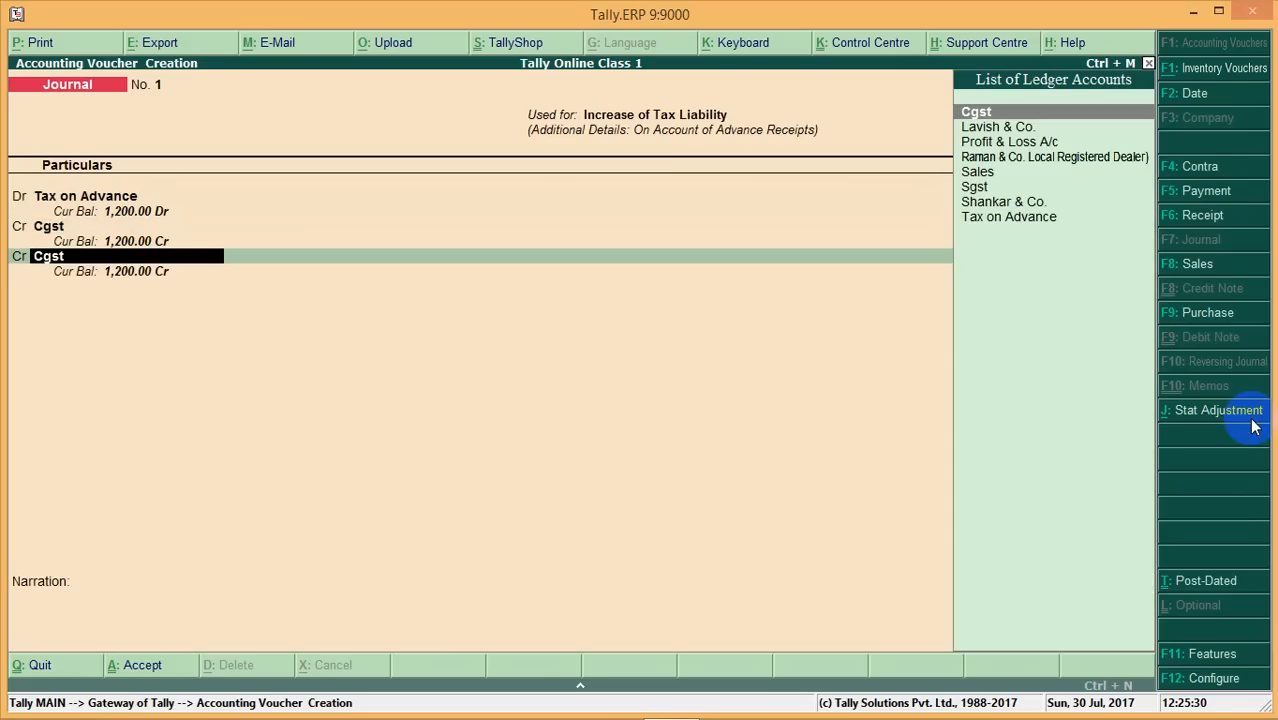
Credit Sgst with 600, save the journal without a narration, and leave voucher entry
{"action": "type", "text": "sgst"}
{"action": "key", "text": "Return"}
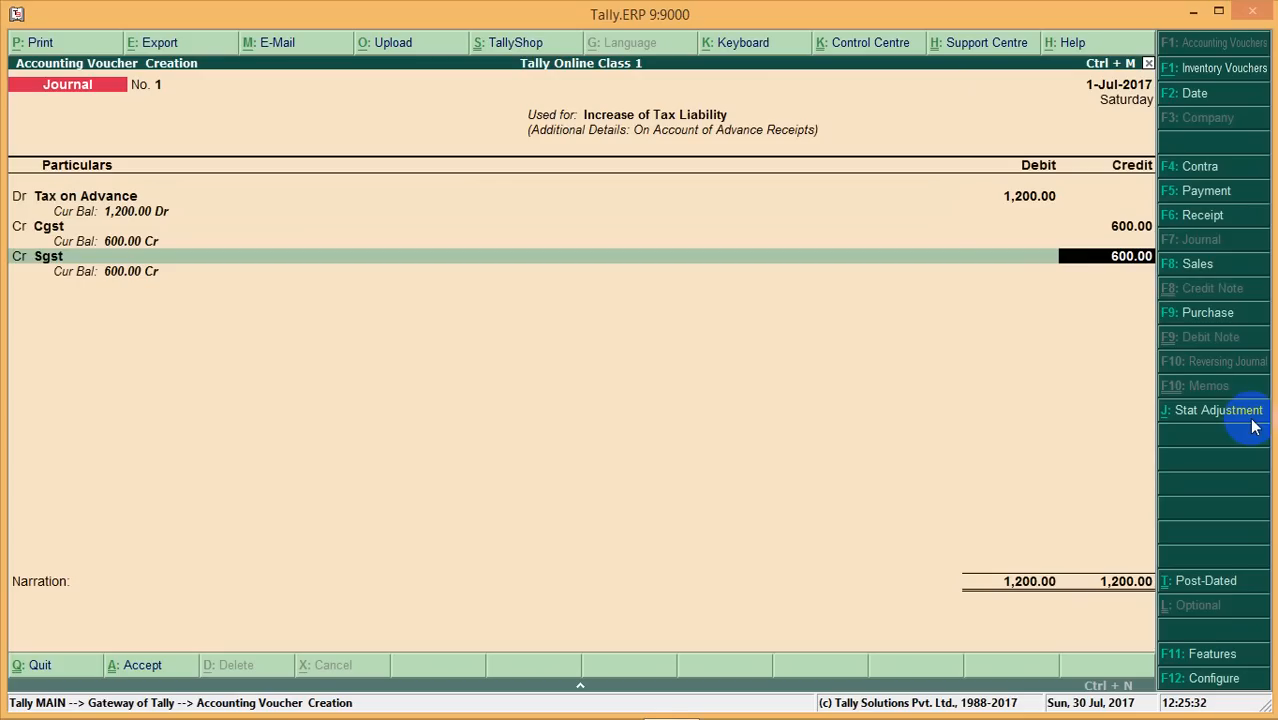
{"action": "key", "text": "Return"}
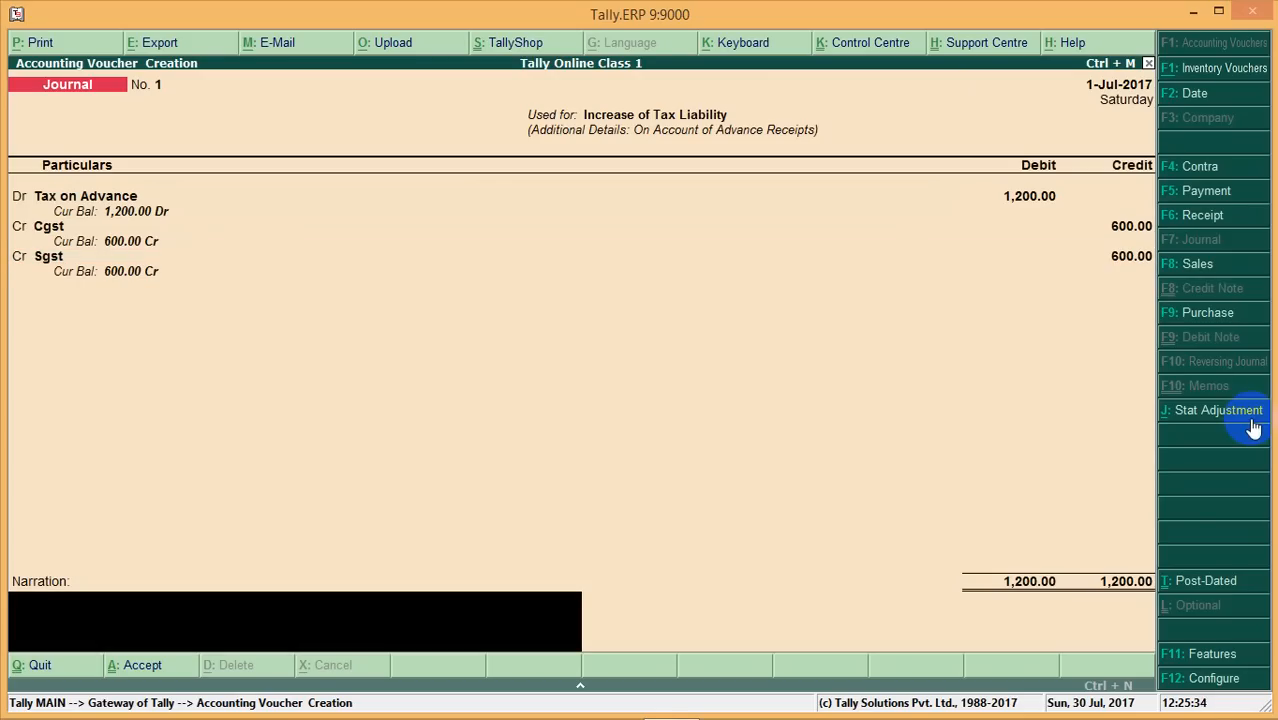
{"action": "key", "text": "Return"}
{"action": "left_click", "coordinate": [1250, 418]}
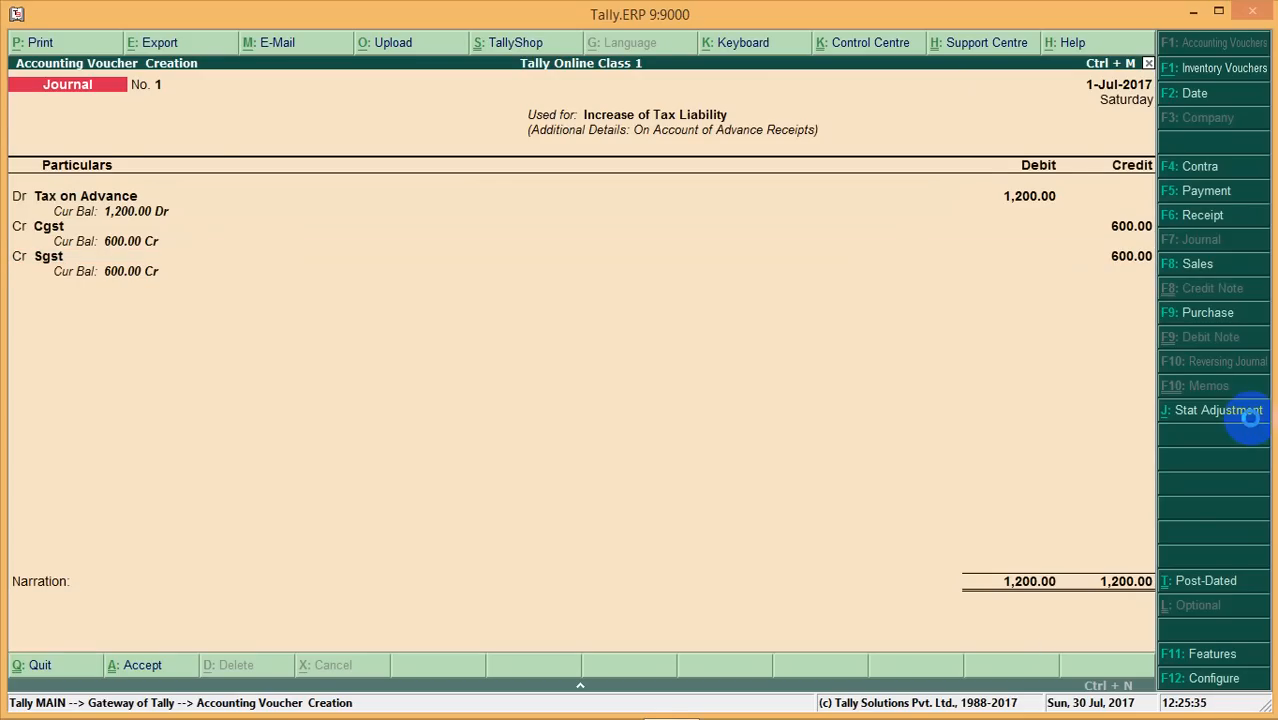
{"action": "key", "text": "Escape"}
{"action": "key", "text": "Return"}
Examine Duties & Taxes and Tax on Advance in the Balance Sheet, and close the report
{"action": "key", "text": "Down"}
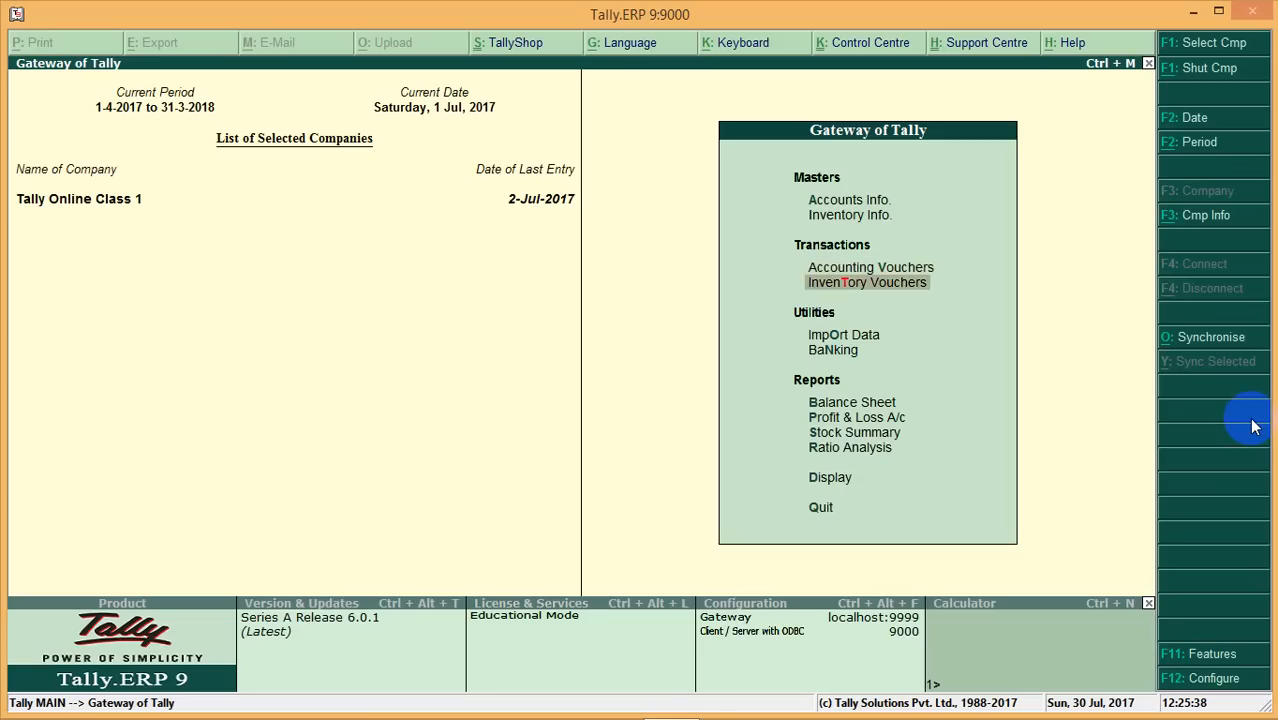
{"action": "key", "text": "Down"}
{"action": "key", "text": "Down"}
{"action": "key", "text": "Down"}
{"action": "key", "text": "Return"}
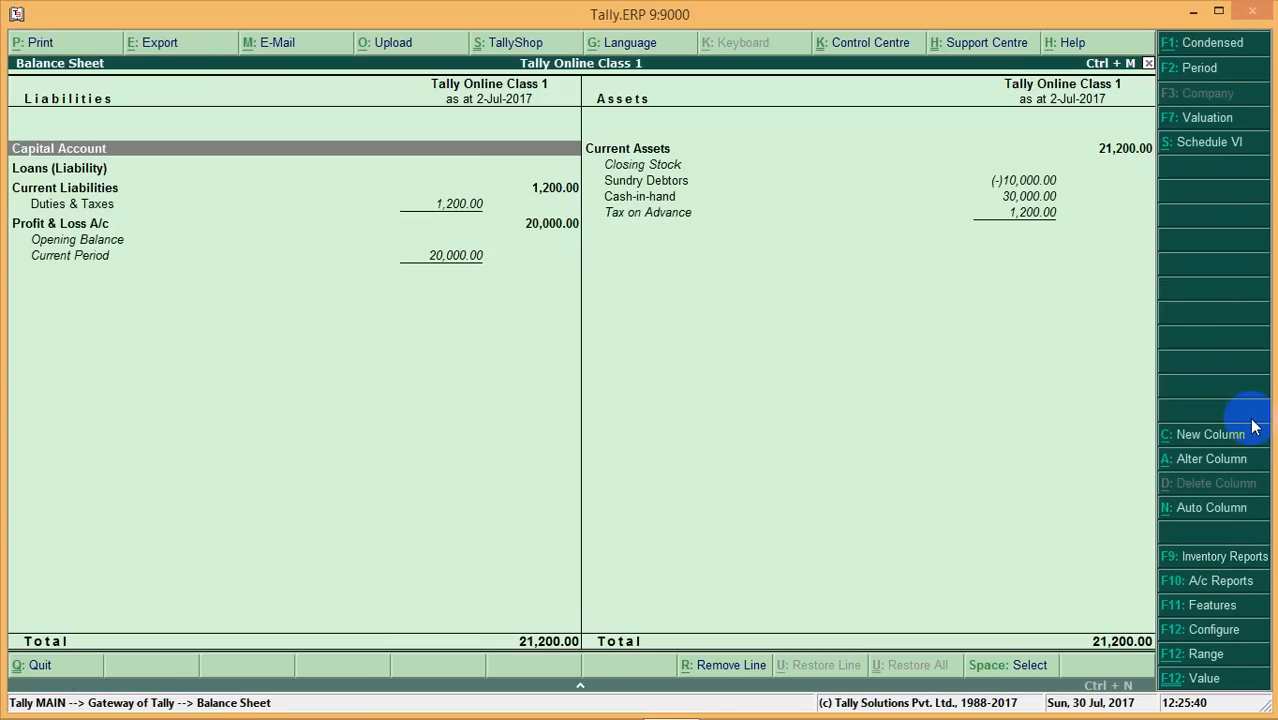
{"action": "key", "text": "Down"}
{"action": "key", "text": "Down"}
{"action": "key", "text": "Down"}
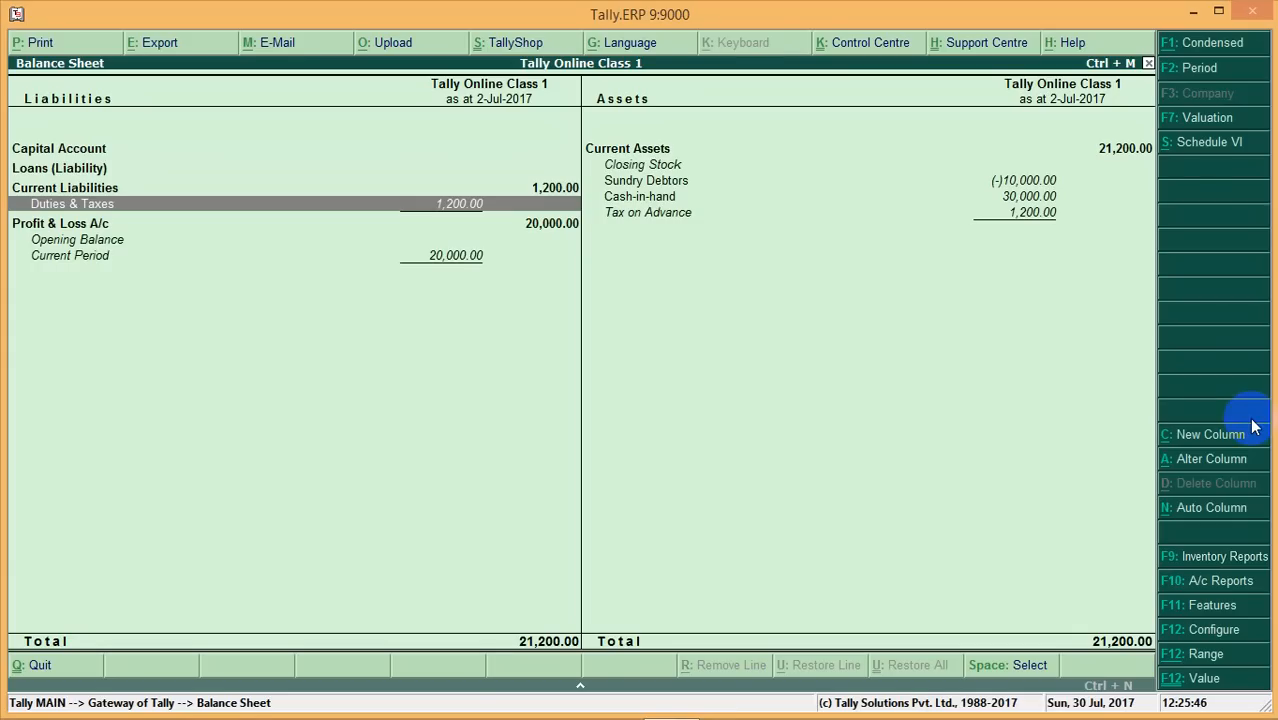
{"action": "key", "text": "Escape"}
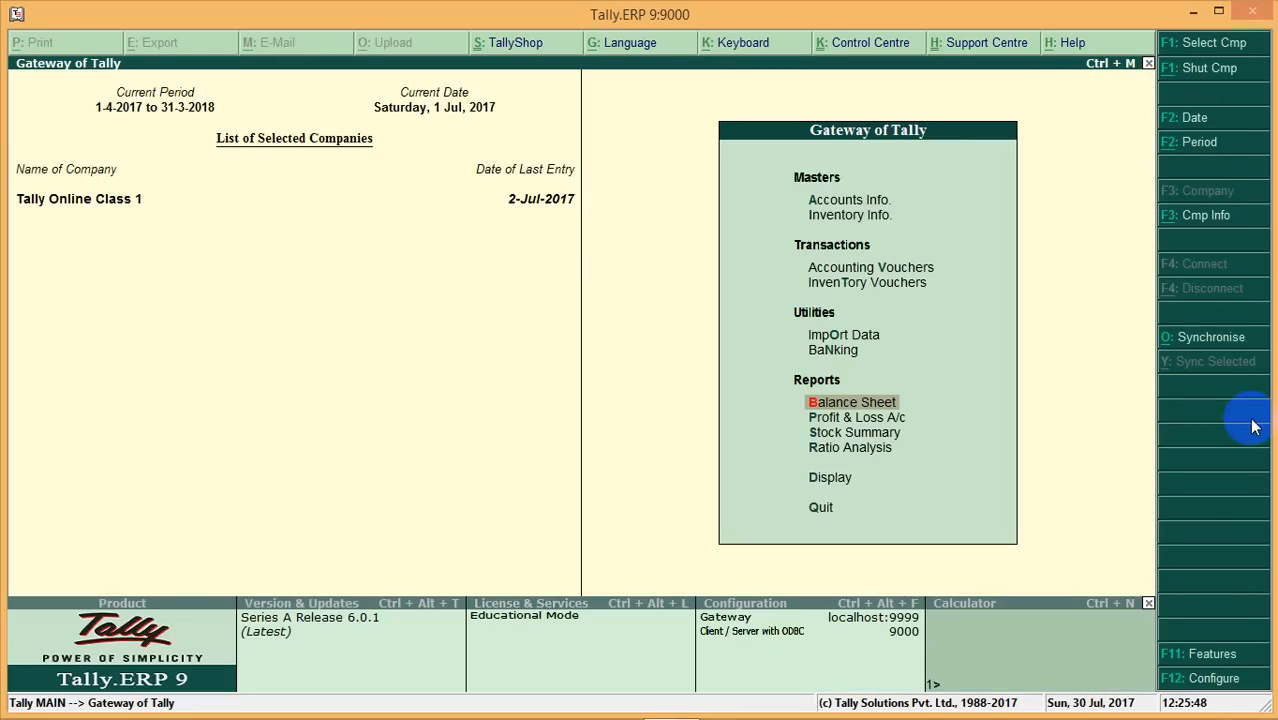
Return to accounting voucher entry and start a new payment voucher
{"action": "key", "text": "Up"}
{"action": "key", "text": "Up"}
{"action": "key", "text": "Up"}
{"action": "key", "text": "Up"}
{"action": "key", "text": "Return"}
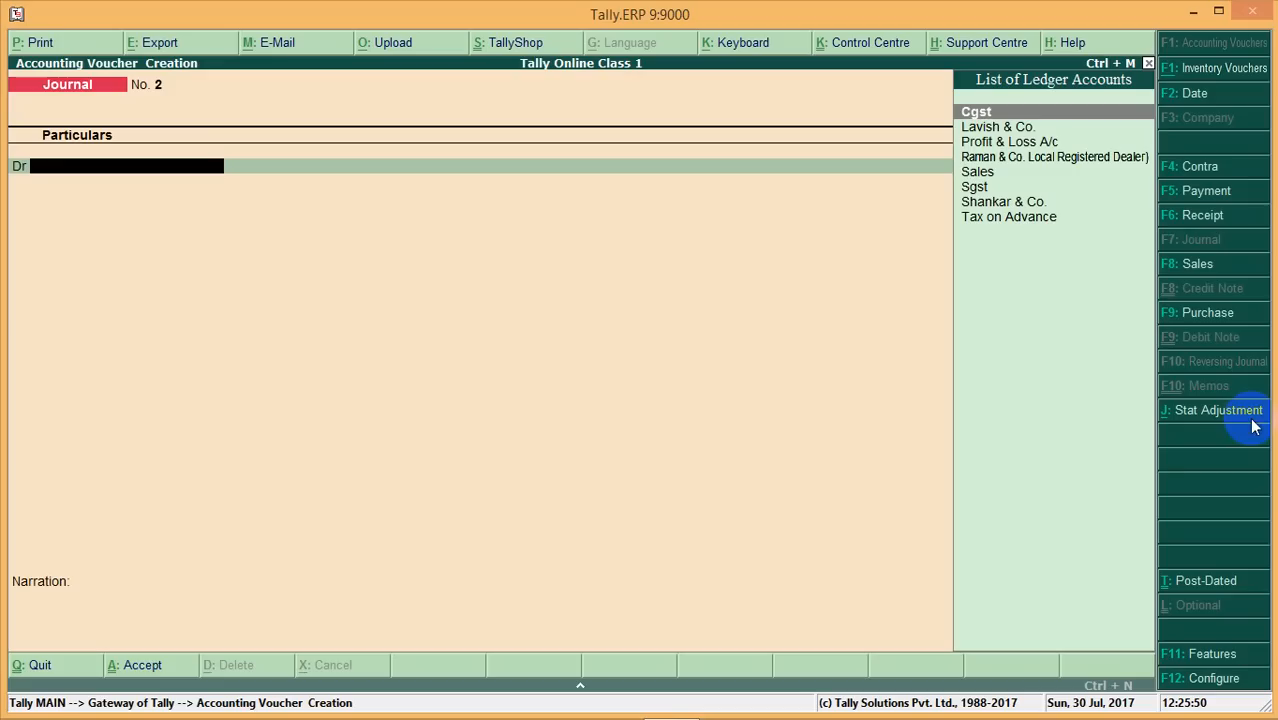
{"action": "left_click", "coordinate": [1205, 217]}
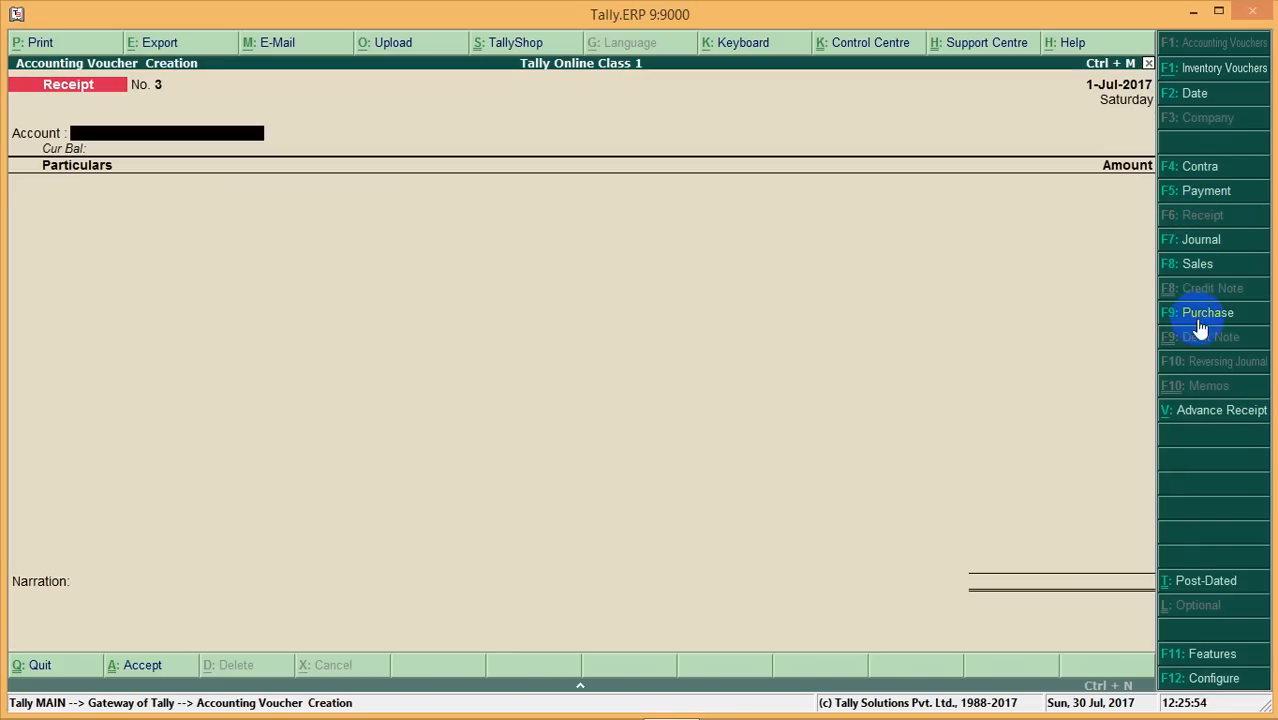
{"action": "left_click", "coordinate": [1190, 196]}
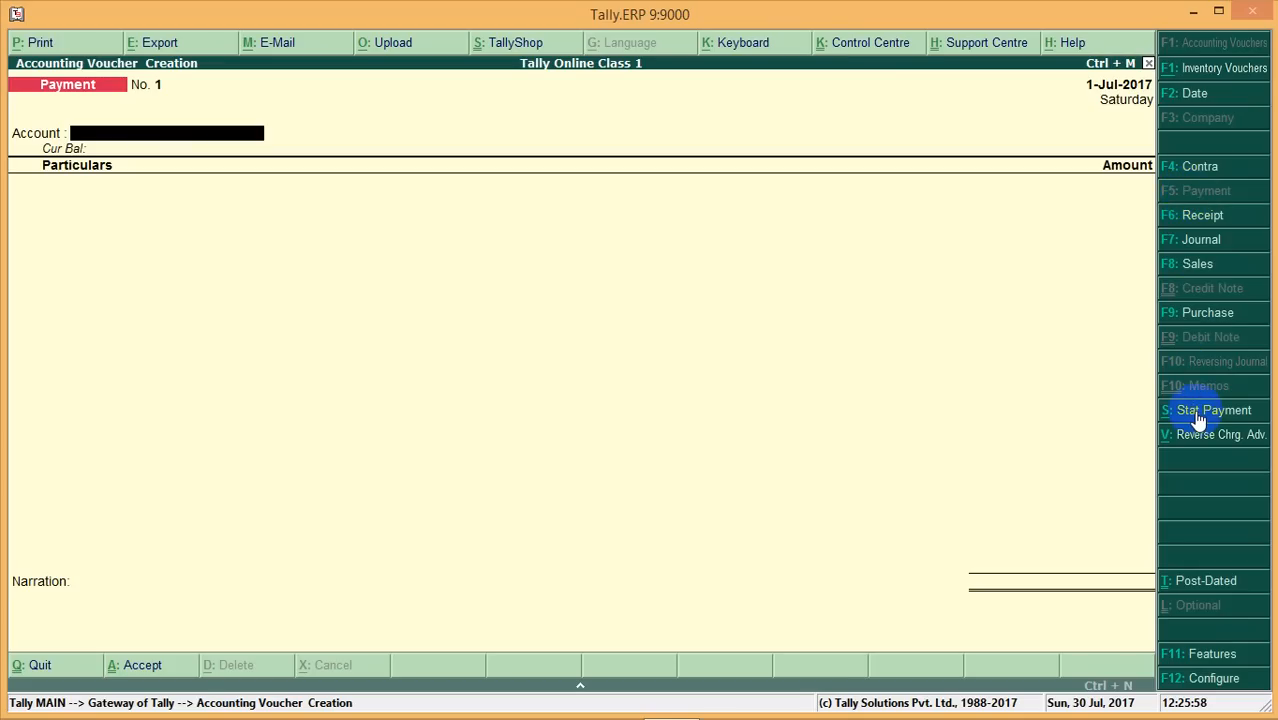
Set up a GST statutory payment for the July period with payment type Recipient Liability
{"action": "left_click", "coordinate": [1198, 412]}
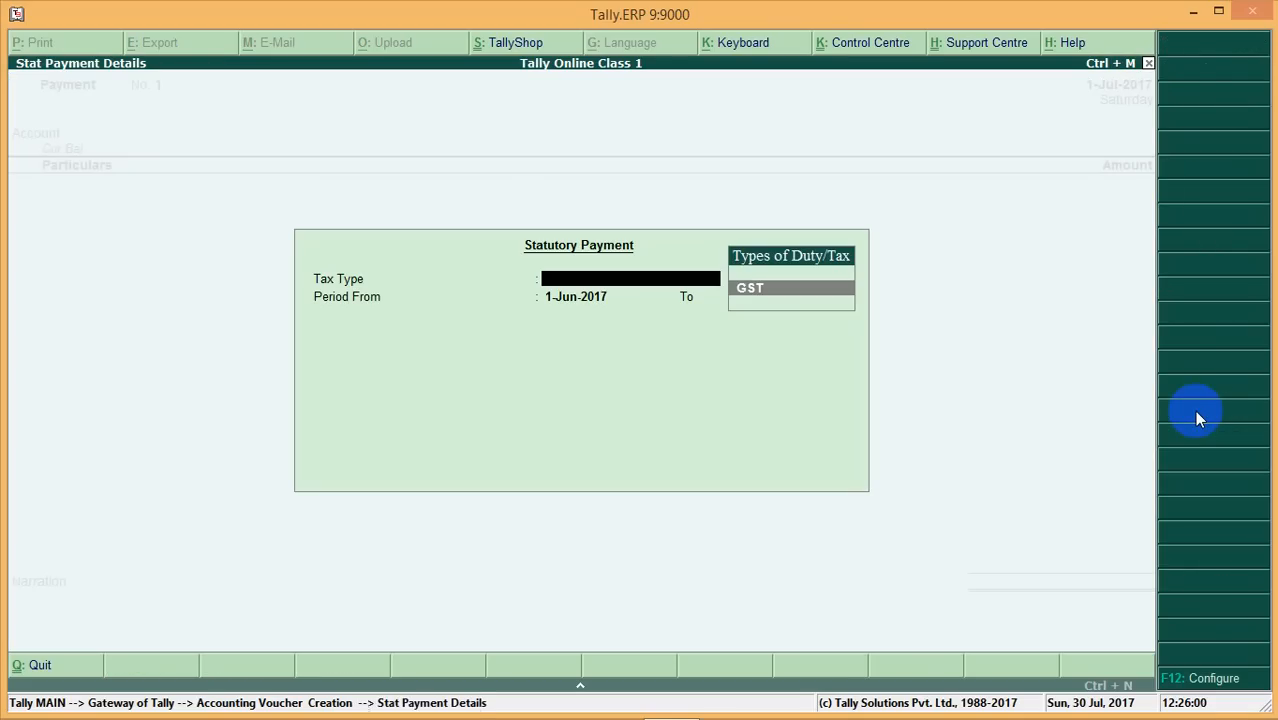
{"action": "key", "text": "Return"}
{"action": "type", "text": "july"}
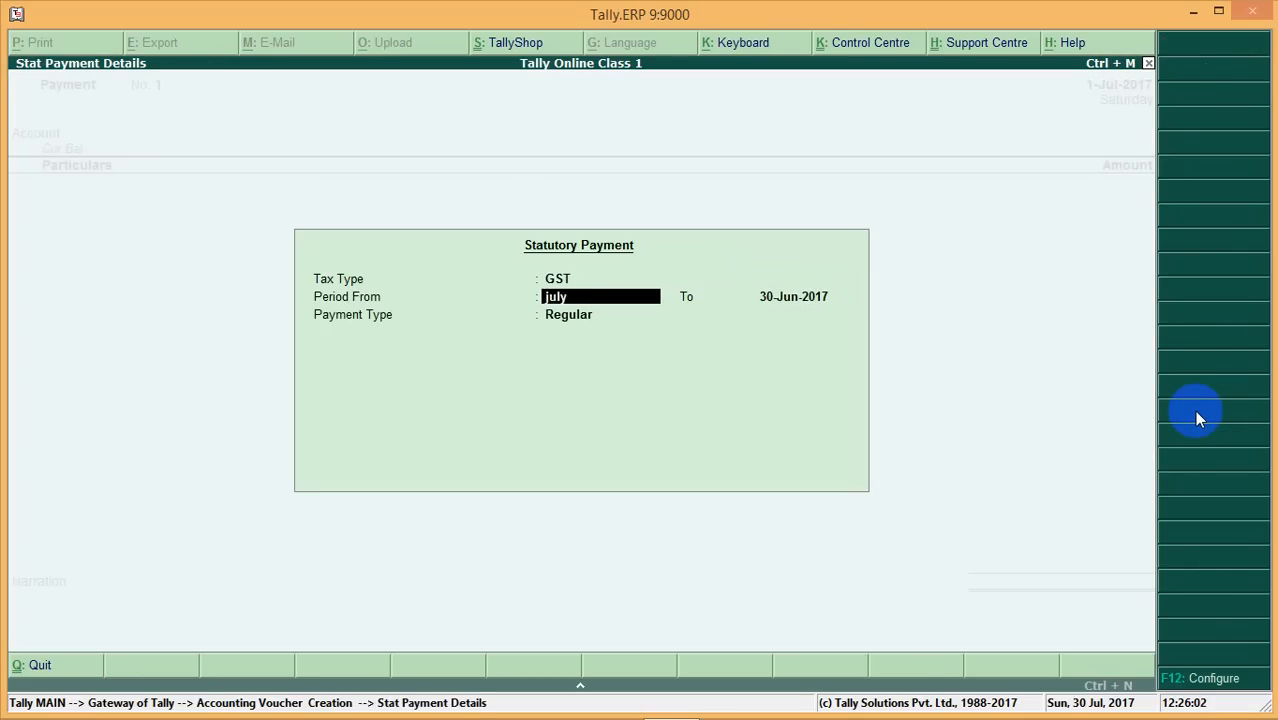
{"action": "key", "text": "Return"}
{"action": "type", "text": "july"}
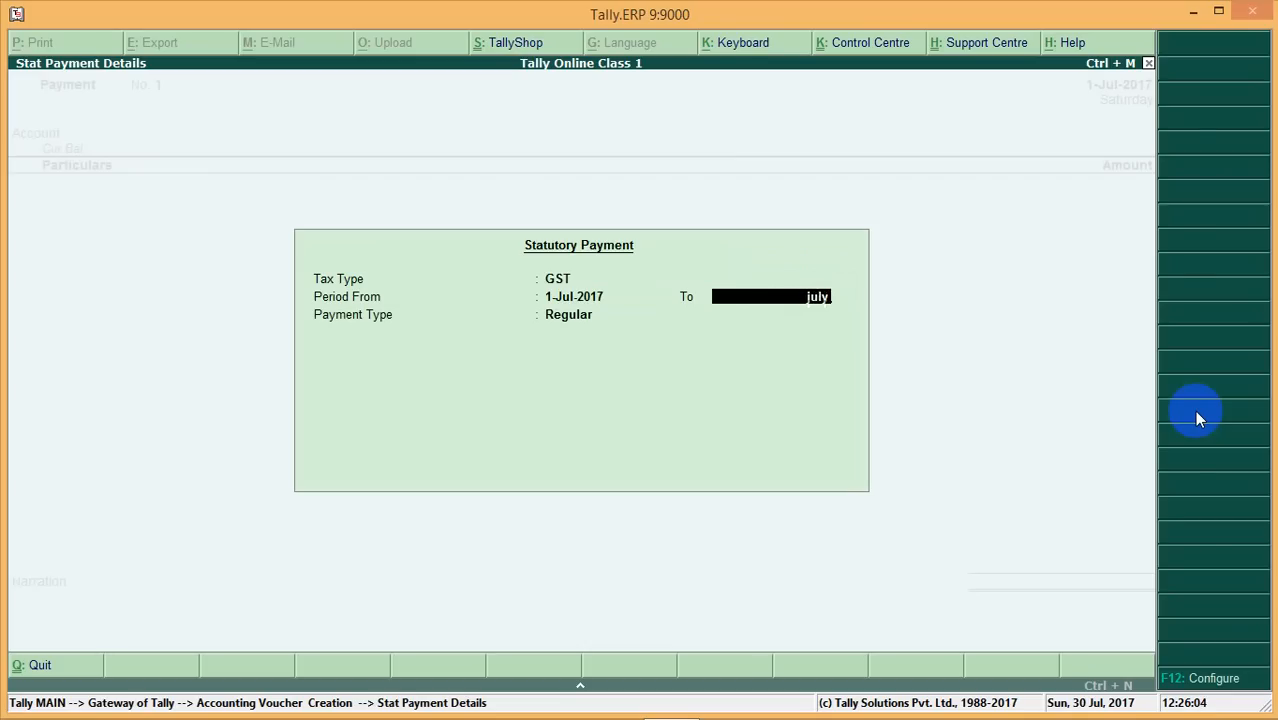
{"action": "key", "text": "Return"}
{"action": "key", "text": "Up"}
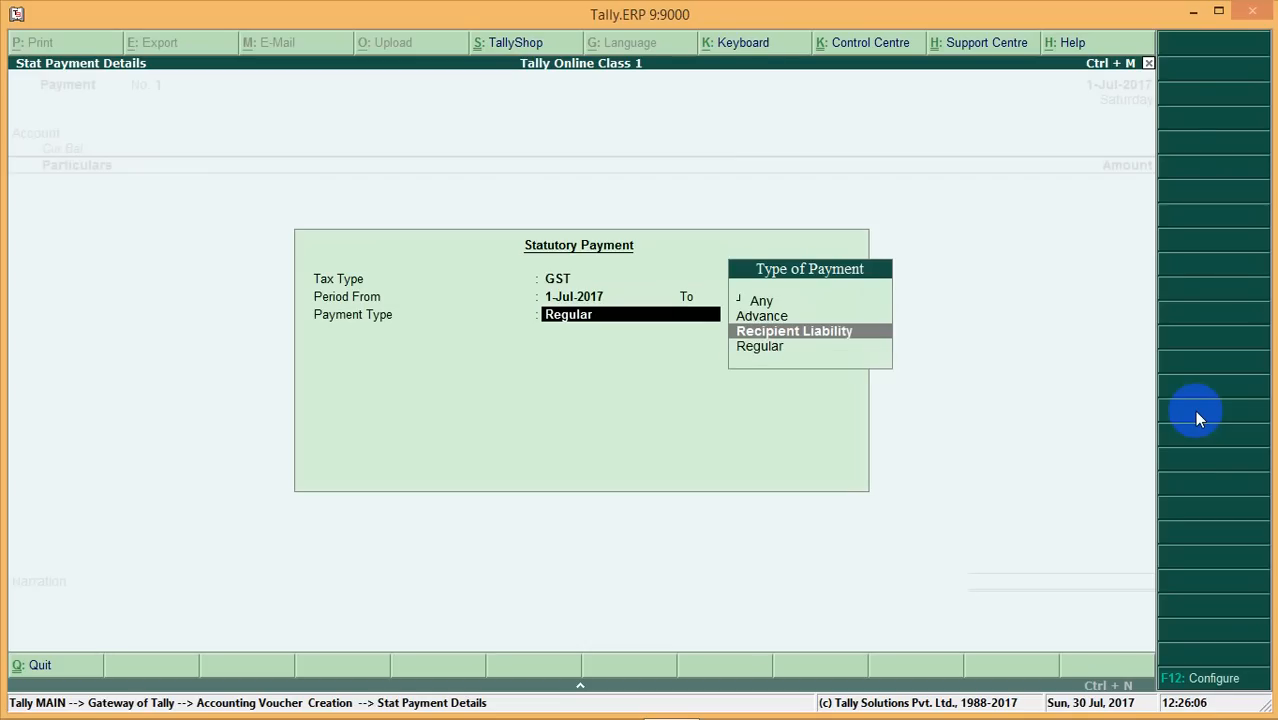
{"action": "key", "text": "Return"}
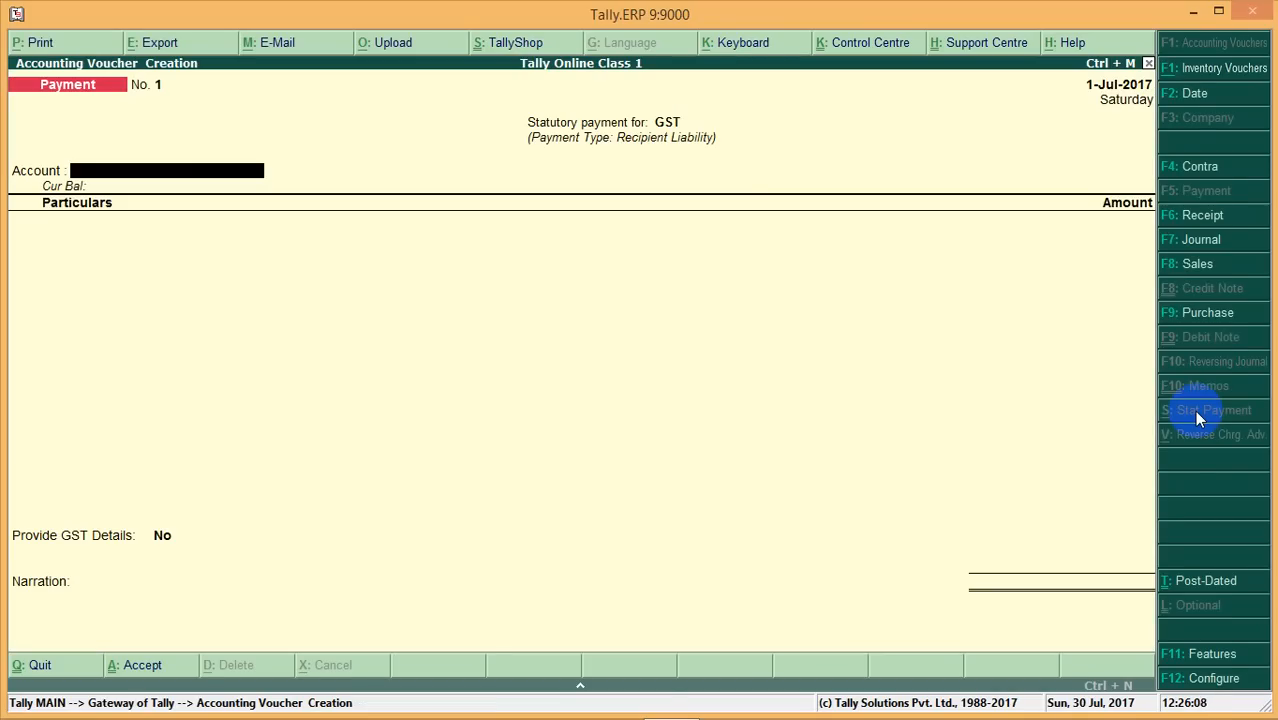
Pay from the Cash account and enter 600 against the Sgst ledger
{"action": "type", "text": "Ca"}
{"action": "key", "text": "Return"}
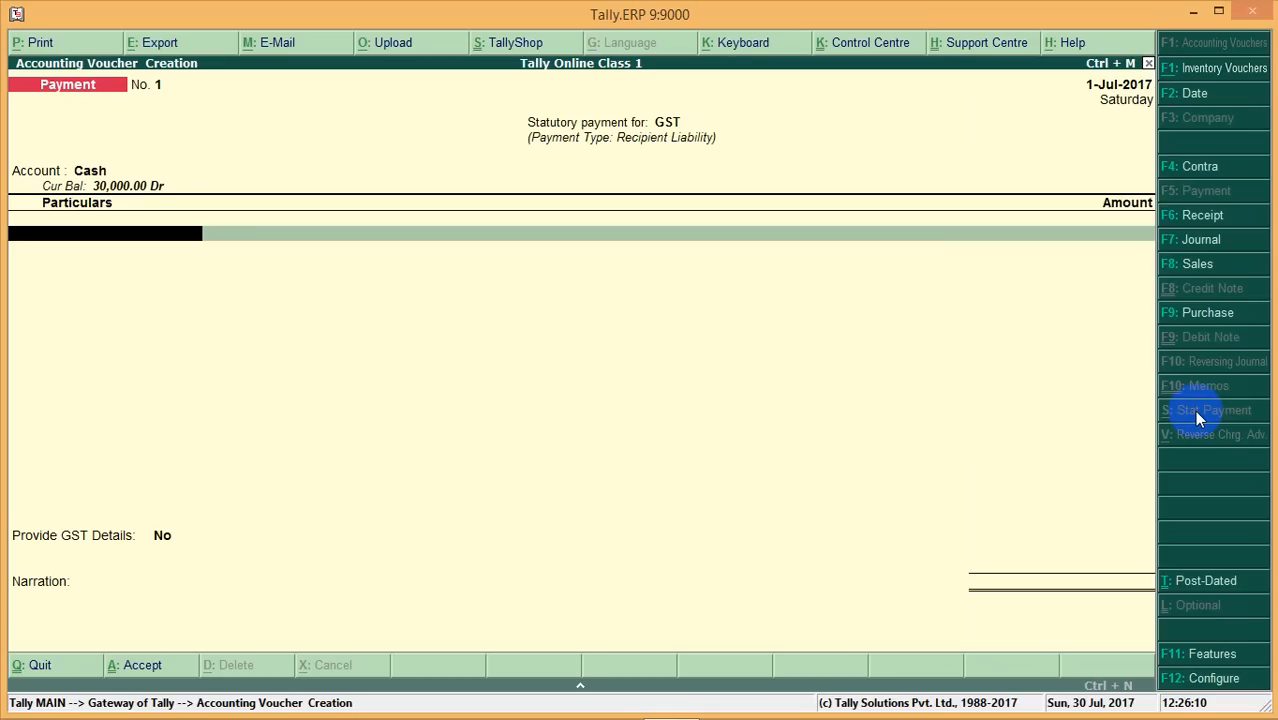
{"action": "type", "text": "Sgst"}
{"action": "key", "text": "Return"}
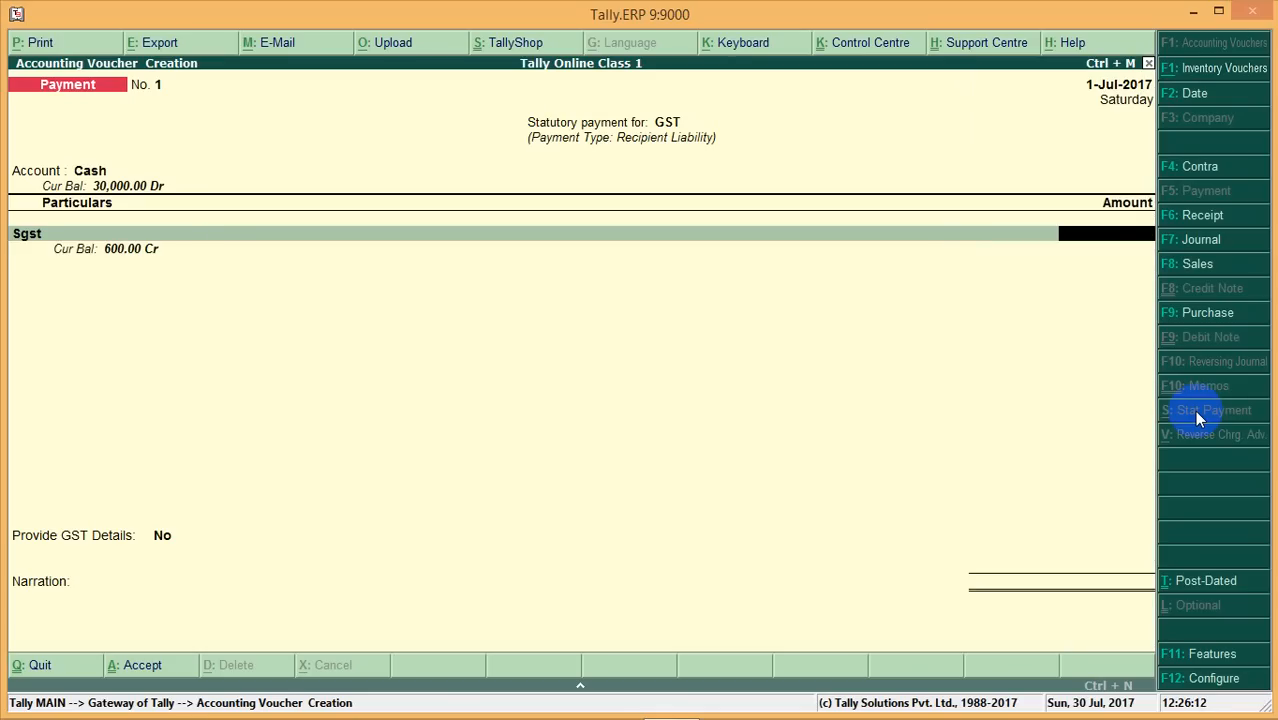
{"action": "type", "text": "600"}
{"action": "key", "text": "Return"}
Add the Cgst ledger to the payment with an amount of 600
{"action": "type", "text": "Sg"}
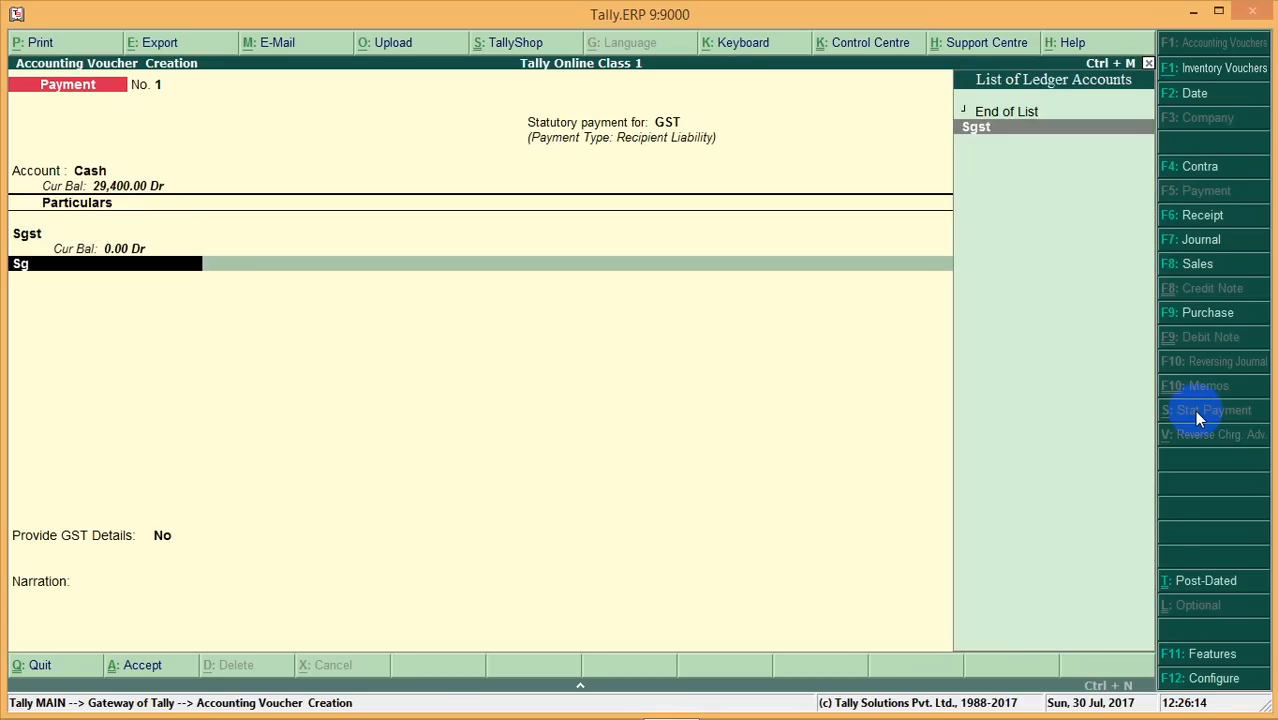
{"action": "key", "text": "BackSpace"}
{"action": "key", "text": "BackSpace"}
{"action": "key", "text": "Down"}
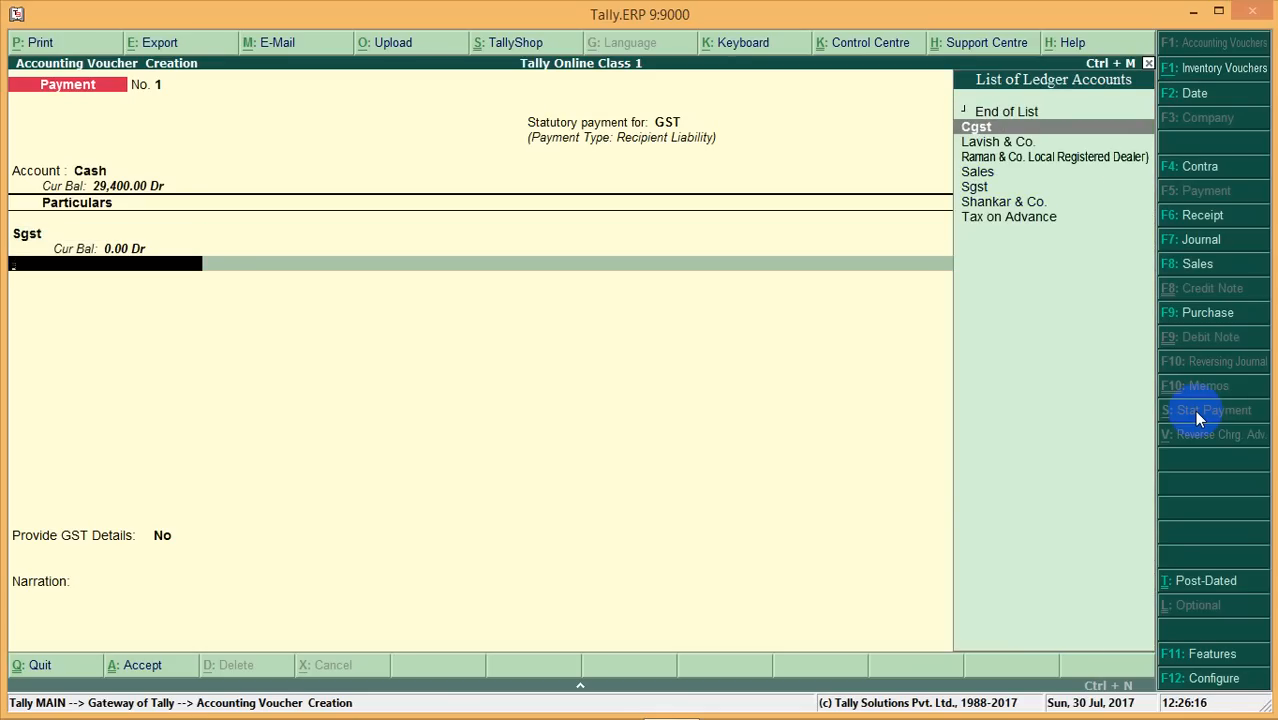
{"action": "key", "text": "Return"}
{"action": "type", "text": "600"}
{"action": "key", "text": "Return"}
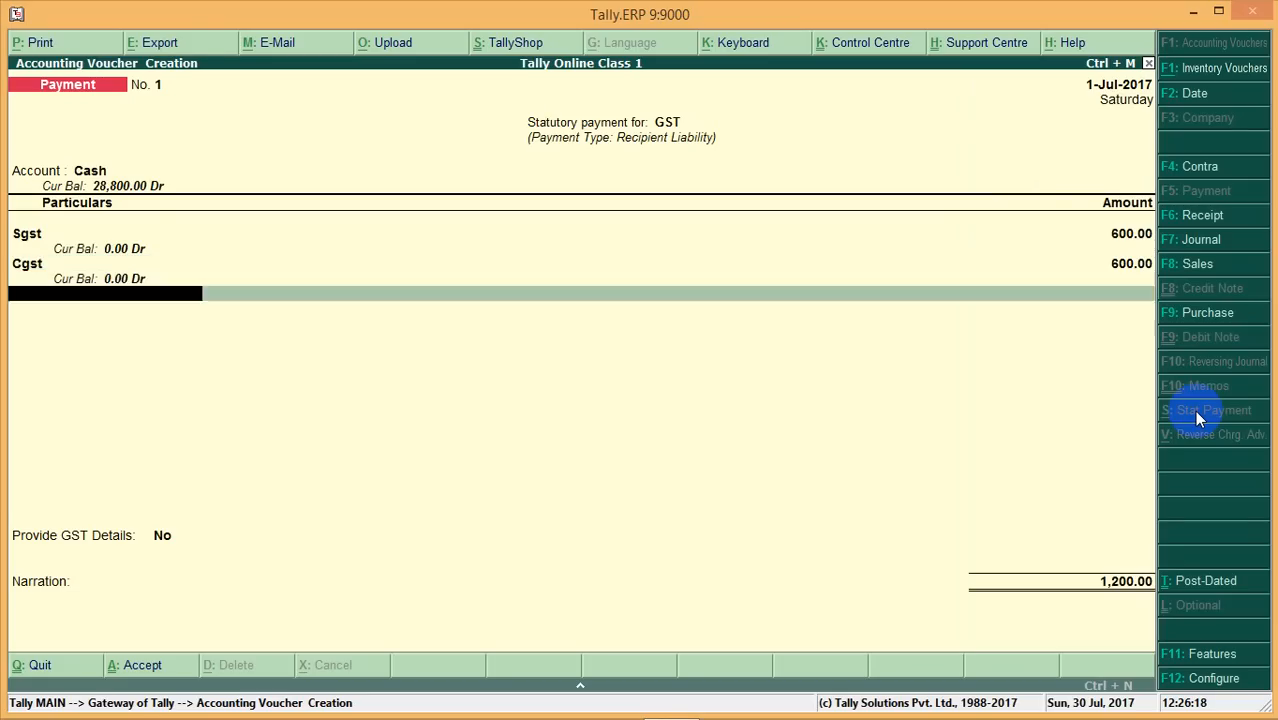
Set Provide GST Details to Yes, save the payment without a narration, and leave voucher entry
{"action": "key", "text": "Return"}
{"action": "key", "text": "Return"}
{"action": "key", "text": "BackSpace"}
{"action": "key", "text": "Down"}
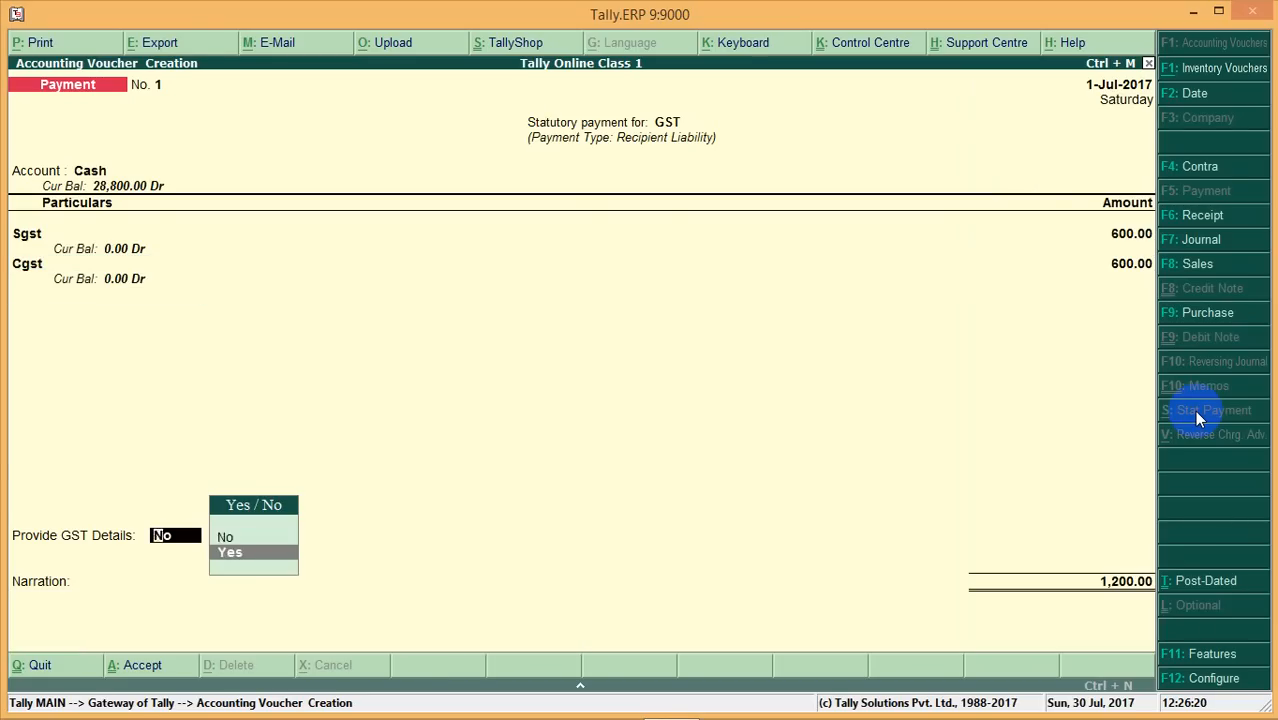
{"action": "key", "text": "Return"}
{"action": "key", "text": "Return"}
{"action": "key", "text": "Return"}
{"action": "key", "text": "Return"}
{"action": "key", "text": "Return"}
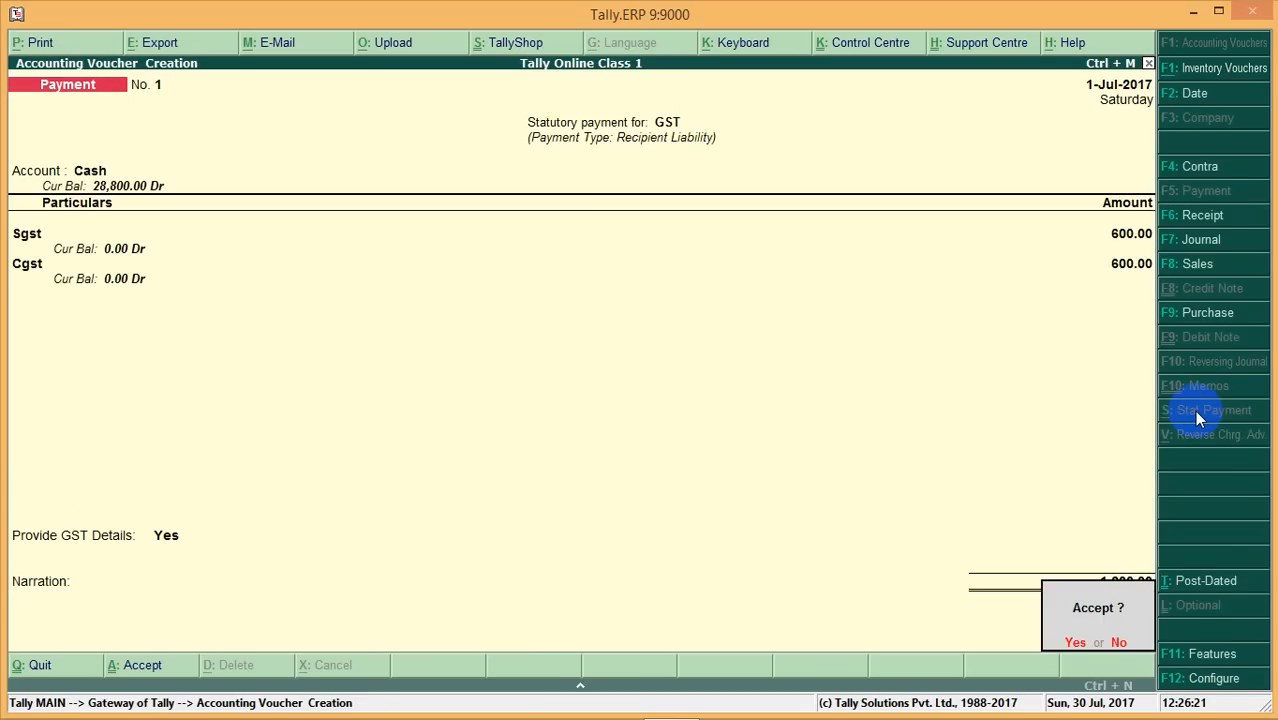
{"action": "key", "text": "Escape"}
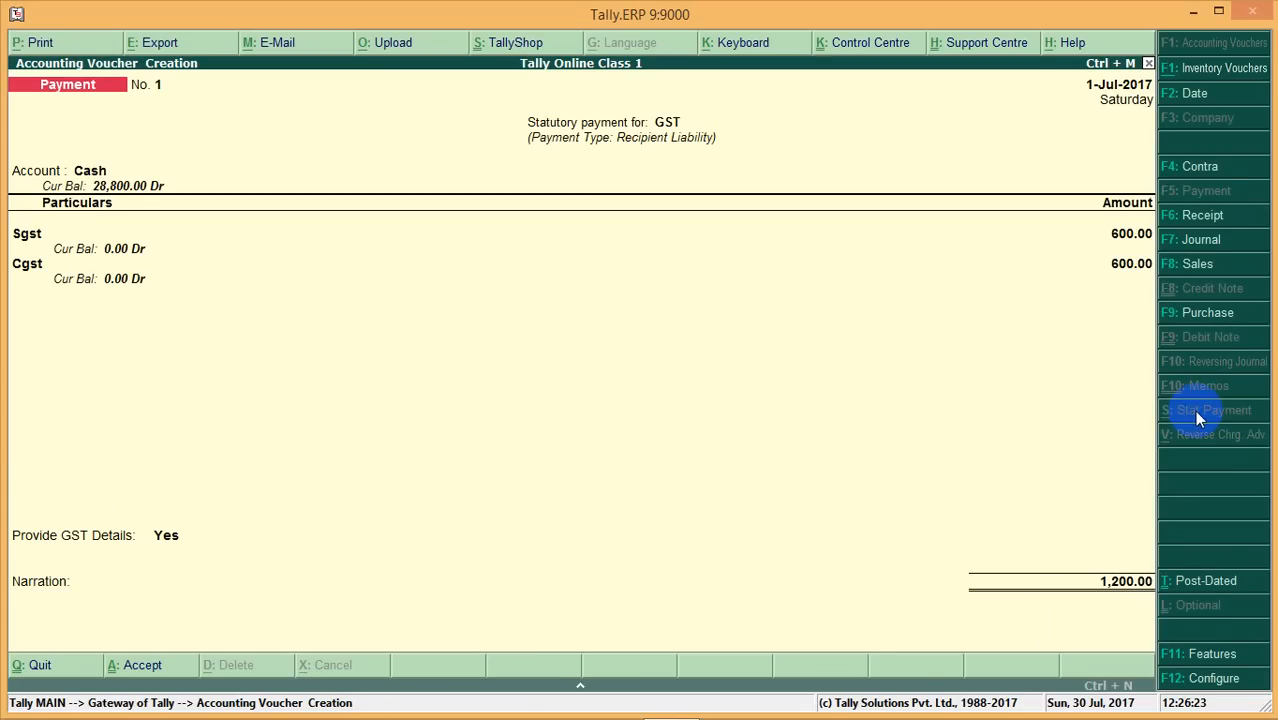
{"action": "key", "text": "ctrl+a"}
{"action": "key", "text": "Escape"}
Examine Duties & Taxes and the current assets in the detailed Balance Sheet, and close the report
{"action": "key", "text": "Down"}
{"action": "key", "text": "Down"}
{"action": "key", "text": "Down"}
{"action": "key", "text": "Down"}
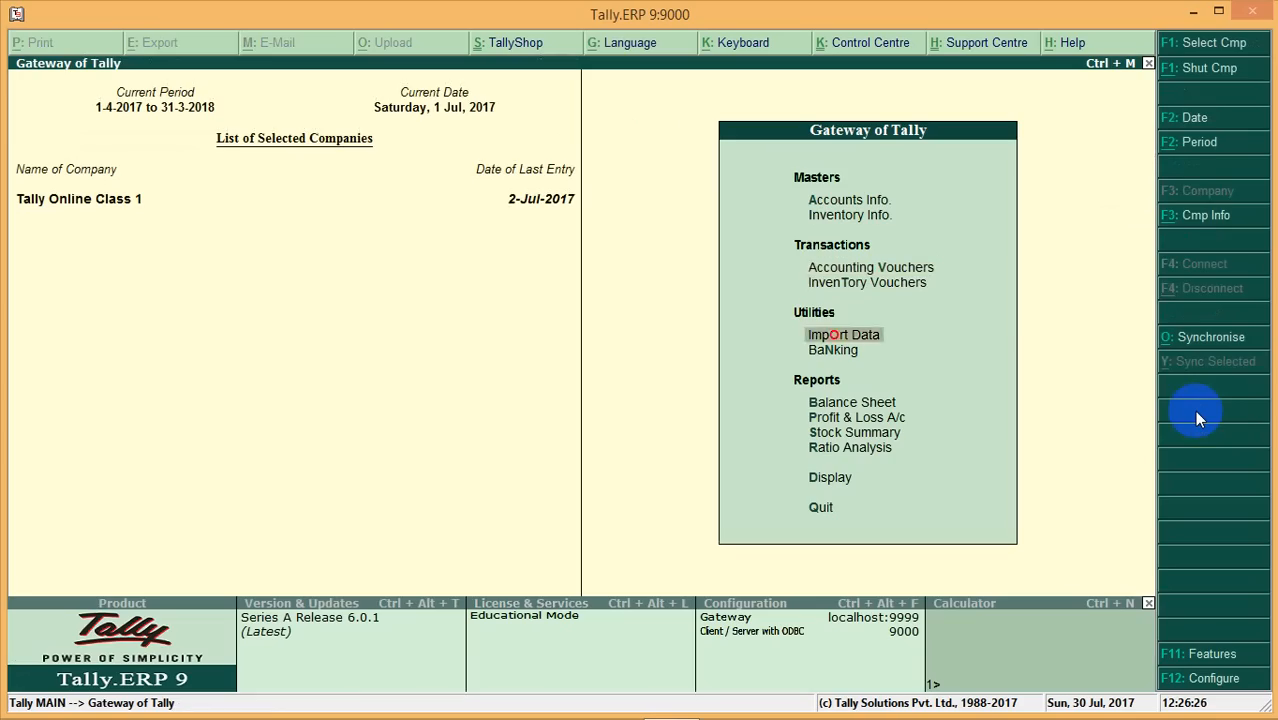
{"action": "key", "text": "Return"}
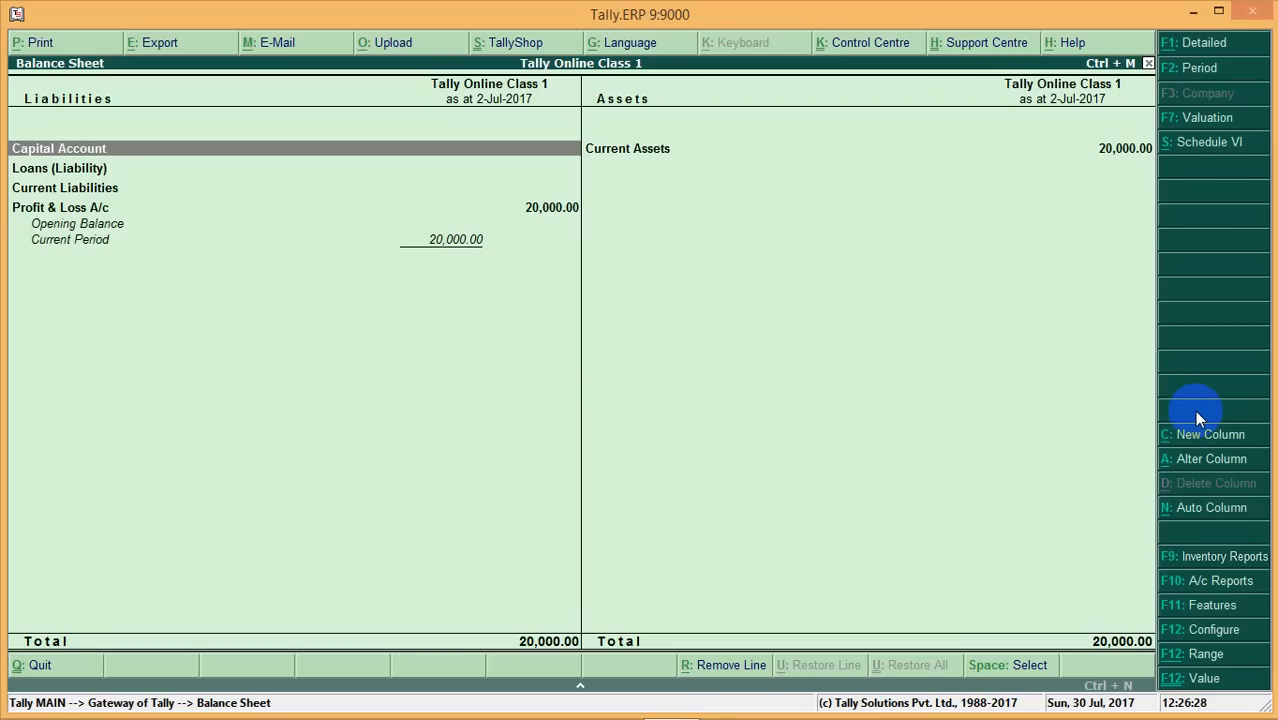
{"action": "key", "text": "alt+F1"}
{"action": "key", "text": "Down"}
{"action": "key", "text": "Down"}
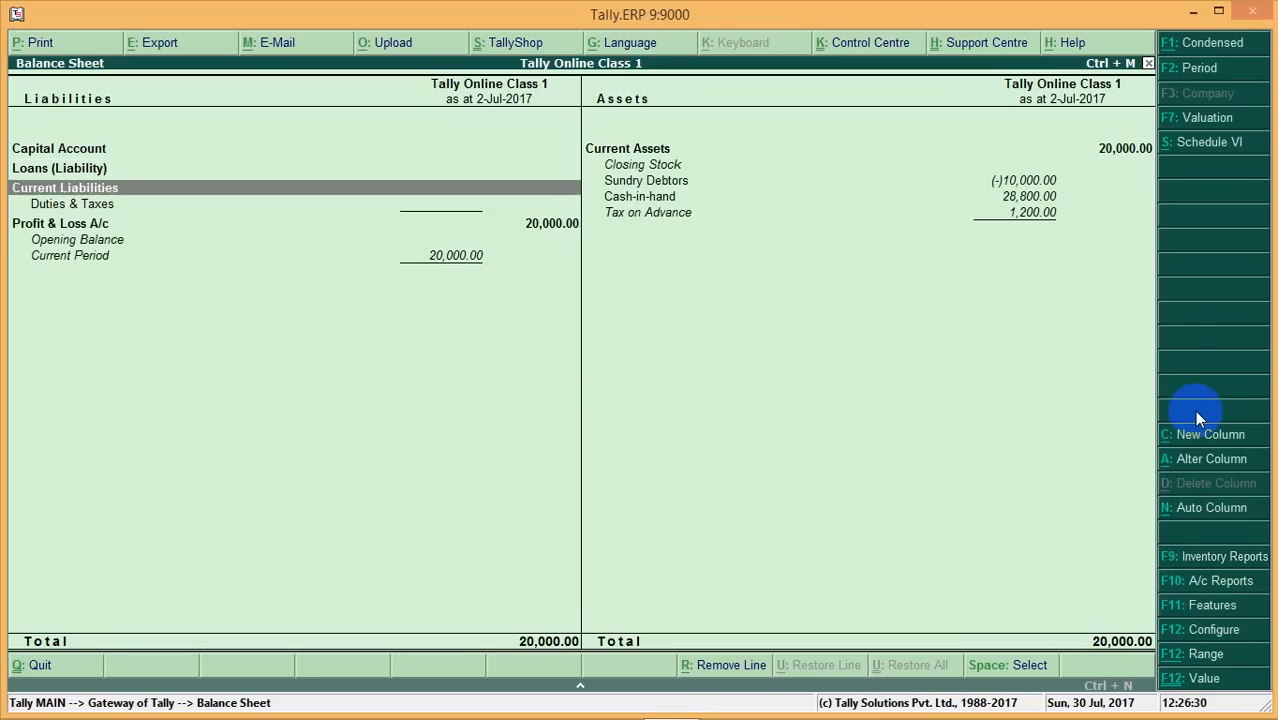
{"action": "key", "text": "Down"}
{"action": "key", "text": "Escape"}
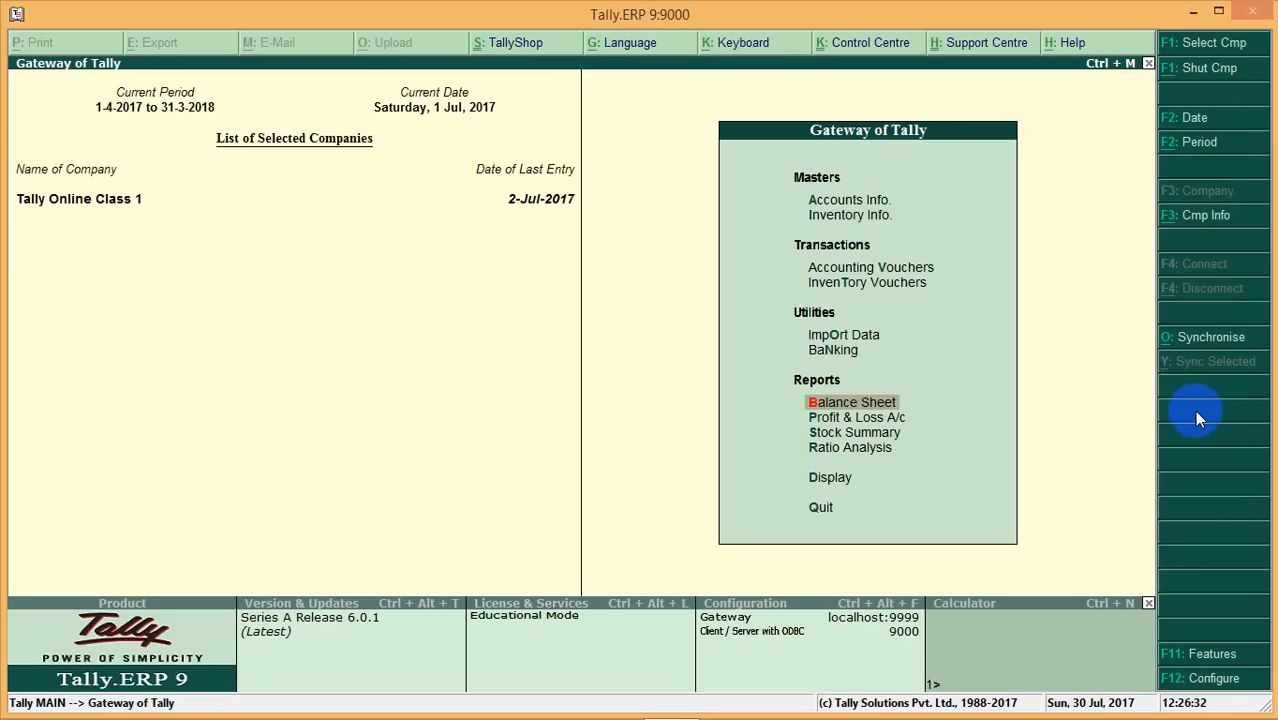
Return to accounting voucher entry and start a sales voucher dated 1-8
{"action": "key", "text": "Up"}
{"action": "key", "text": "Up"}
{"action": "key", "text": "Up"}
{"action": "key", "text": "Up"}
{"action": "key", "text": "Return"}
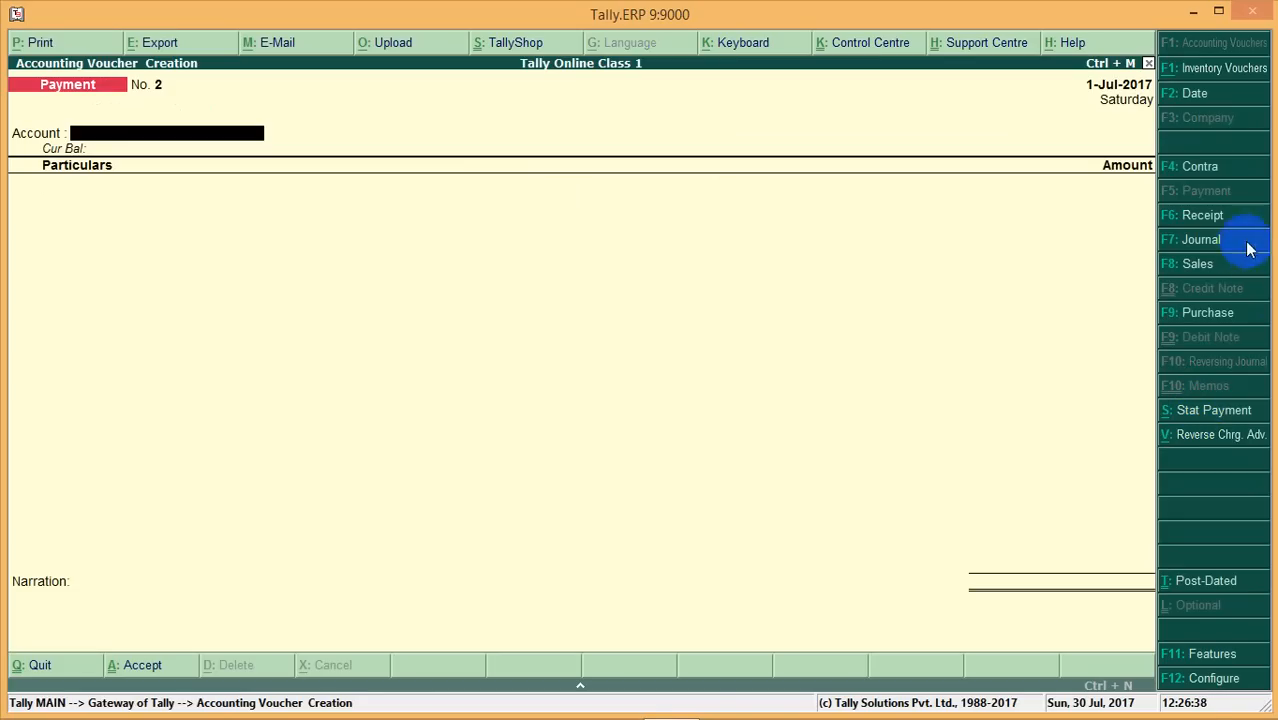
{"action": "left_click", "coordinate": [1208, 268]}
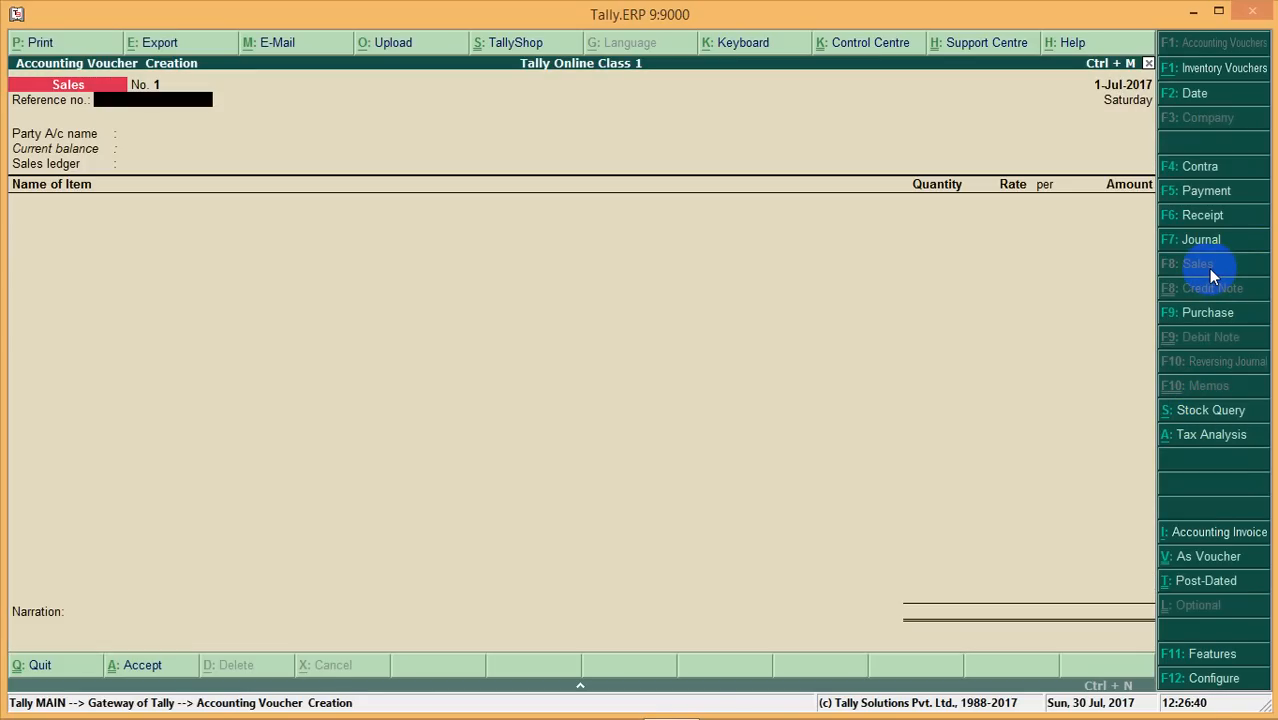
{"action": "key", "text": "F2"}
{"action": "type", "text": "1-8"}
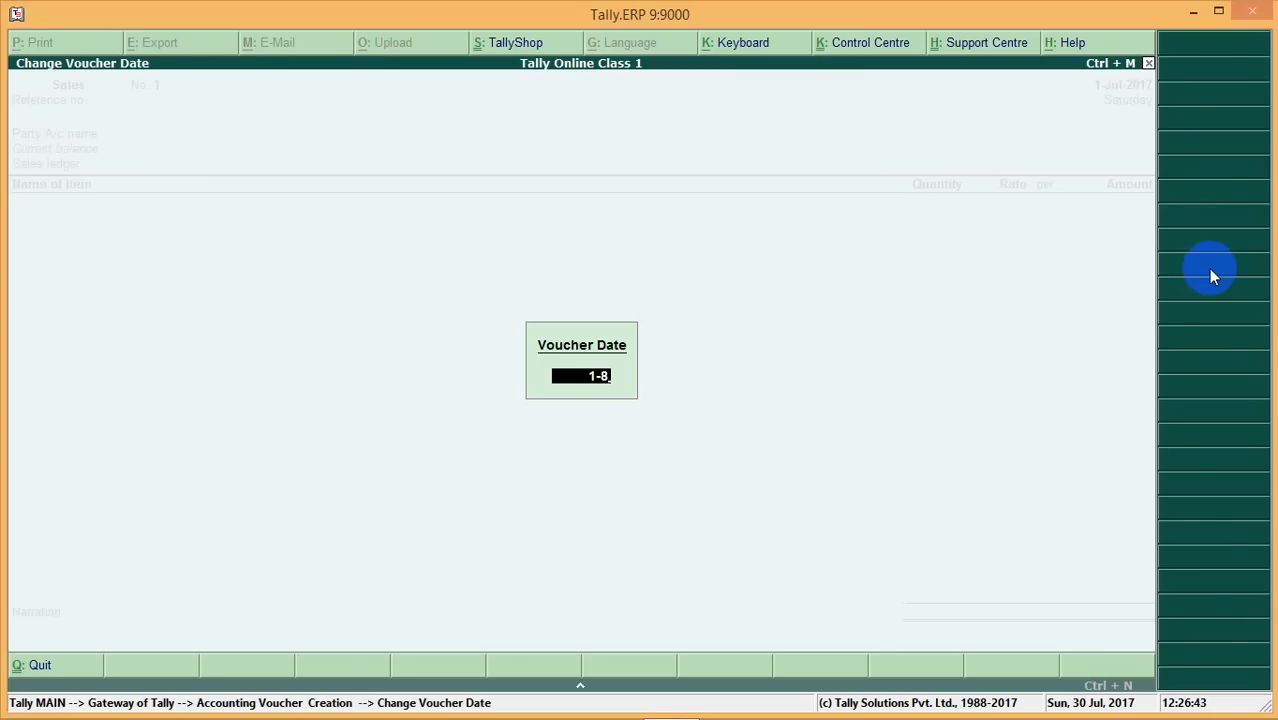
{"action": "key", "text": "Return"}
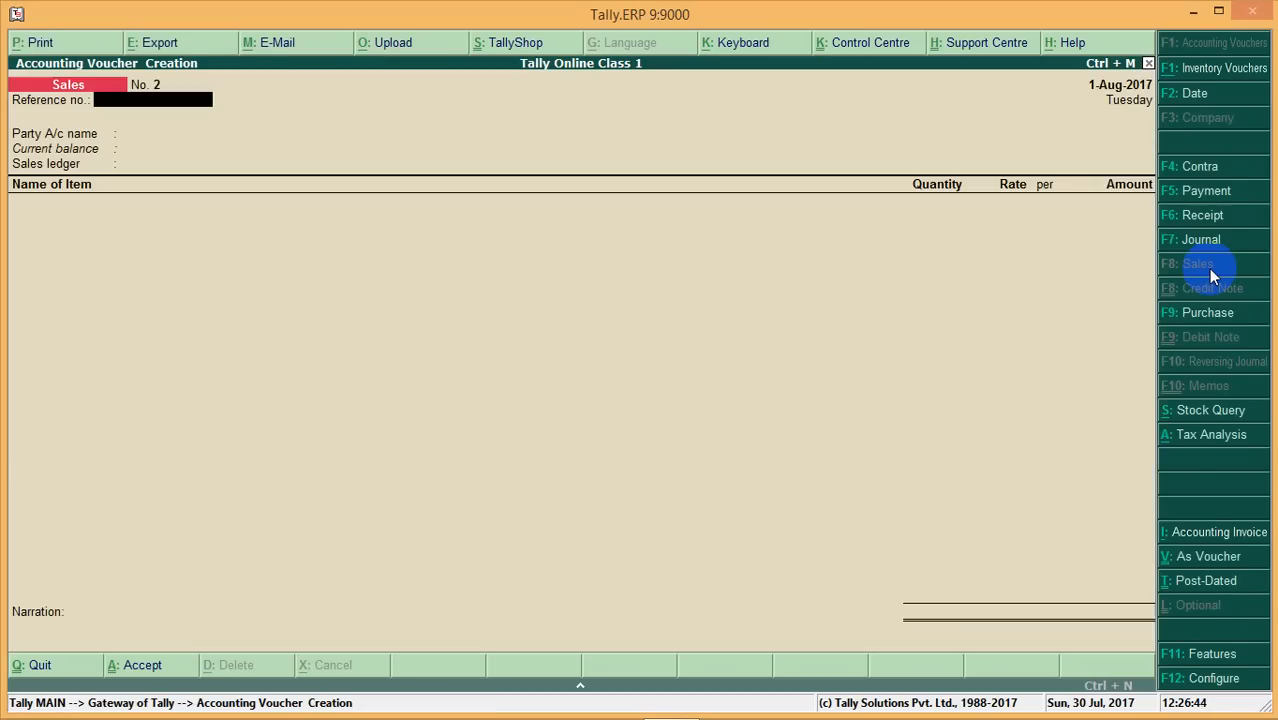
Leave the reference number blank, and choose party Lavish & Co. and the Sales ledger with classification Not Applicable
{"action": "key", "text": "Return"}
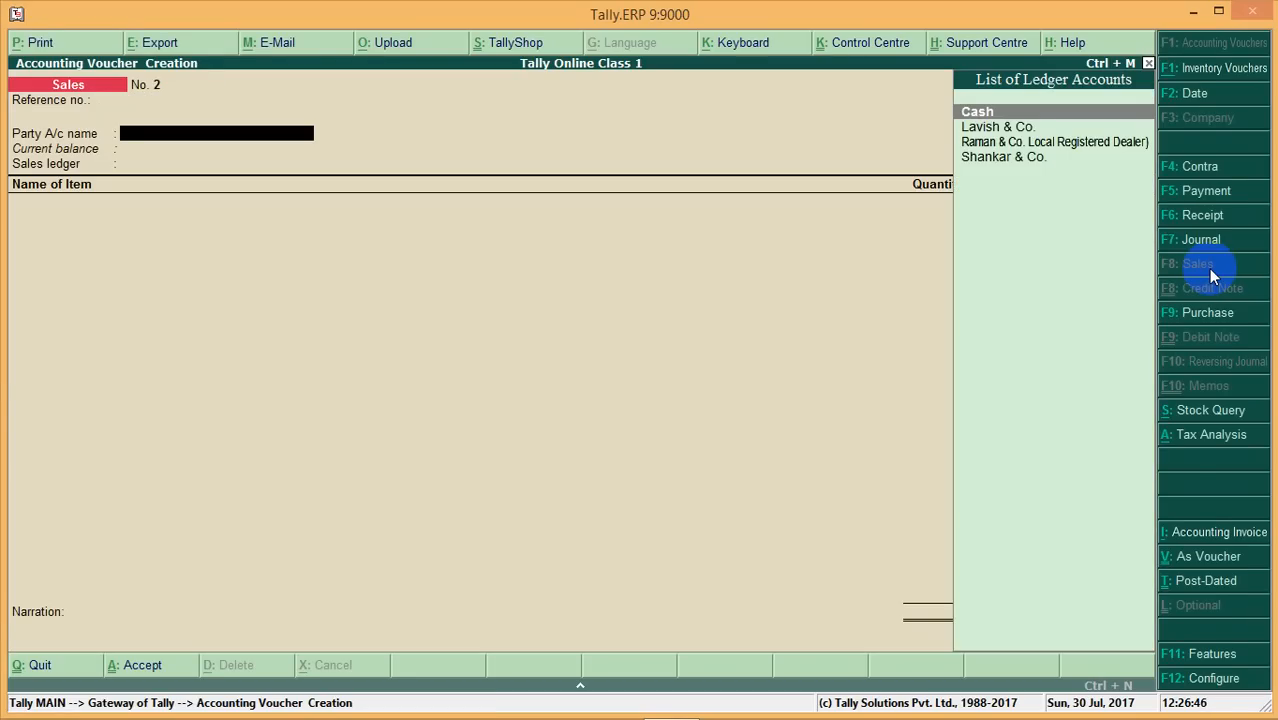
{"action": "key", "text": "Down"}
{"action": "key", "text": "Return"}
{"action": "key", "text": "ctrl+a"}
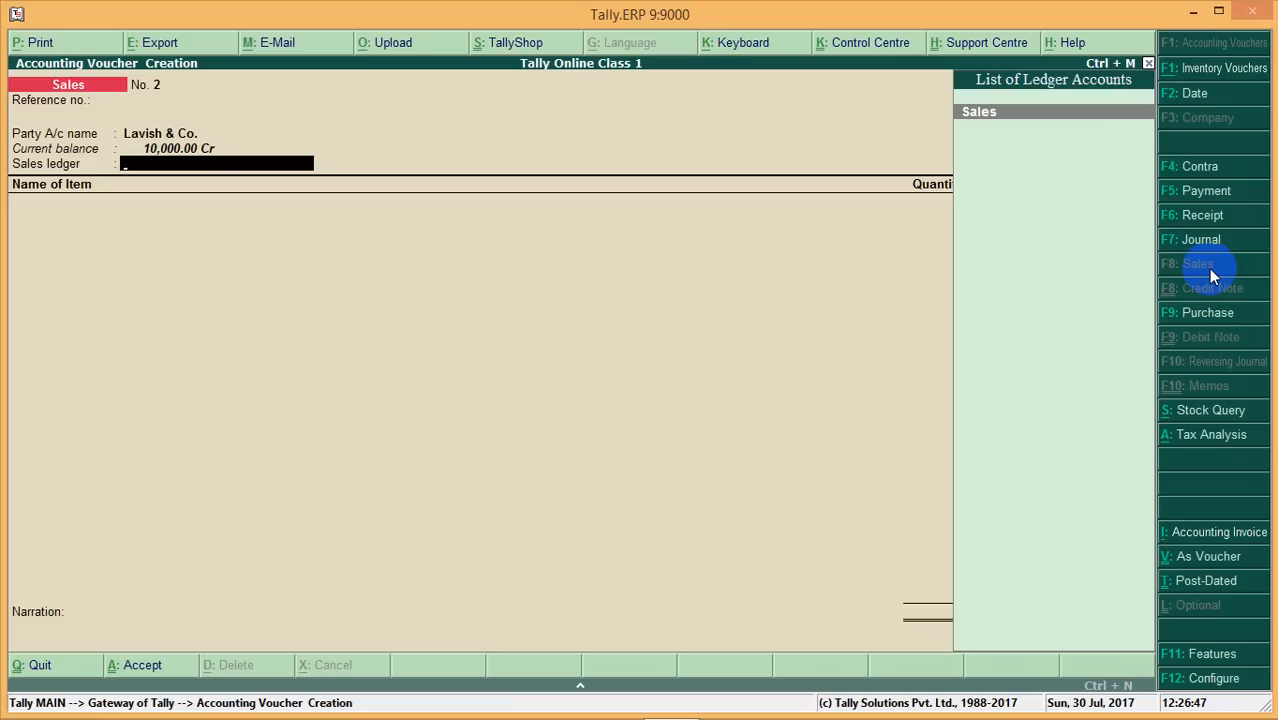
{"action": "key", "text": "Return"}
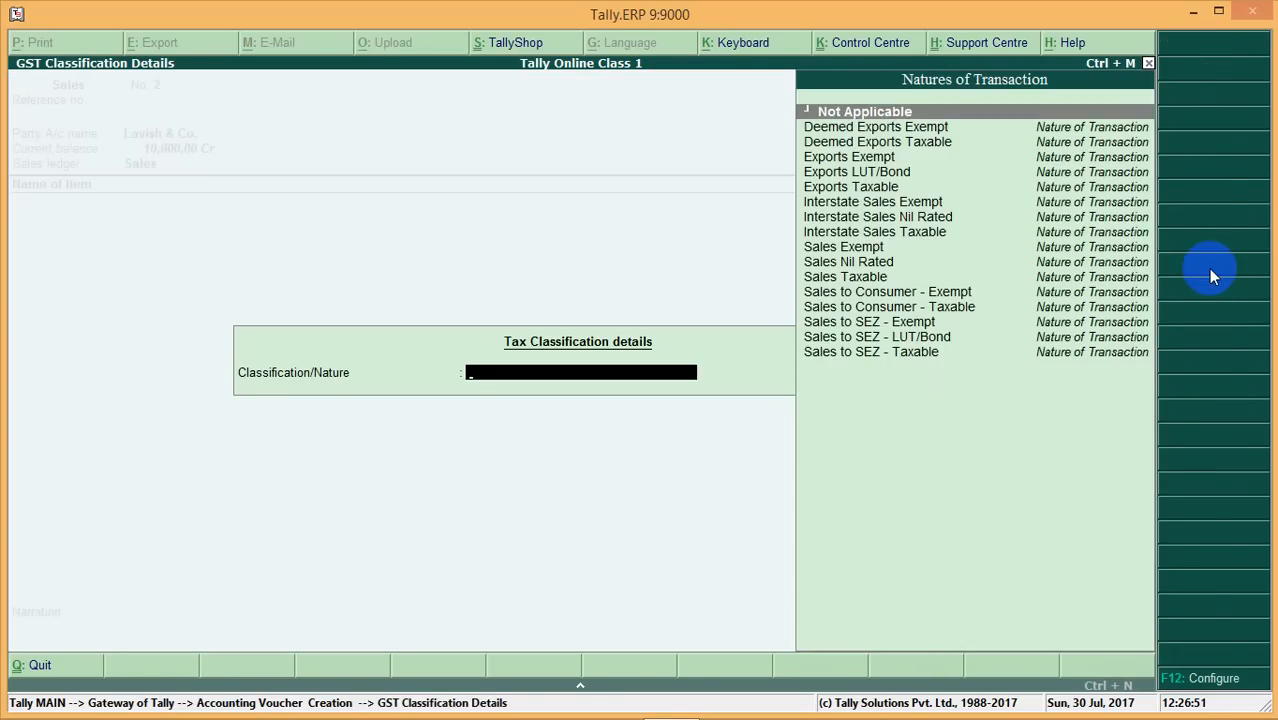
{"action": "key", "text": "Return"}
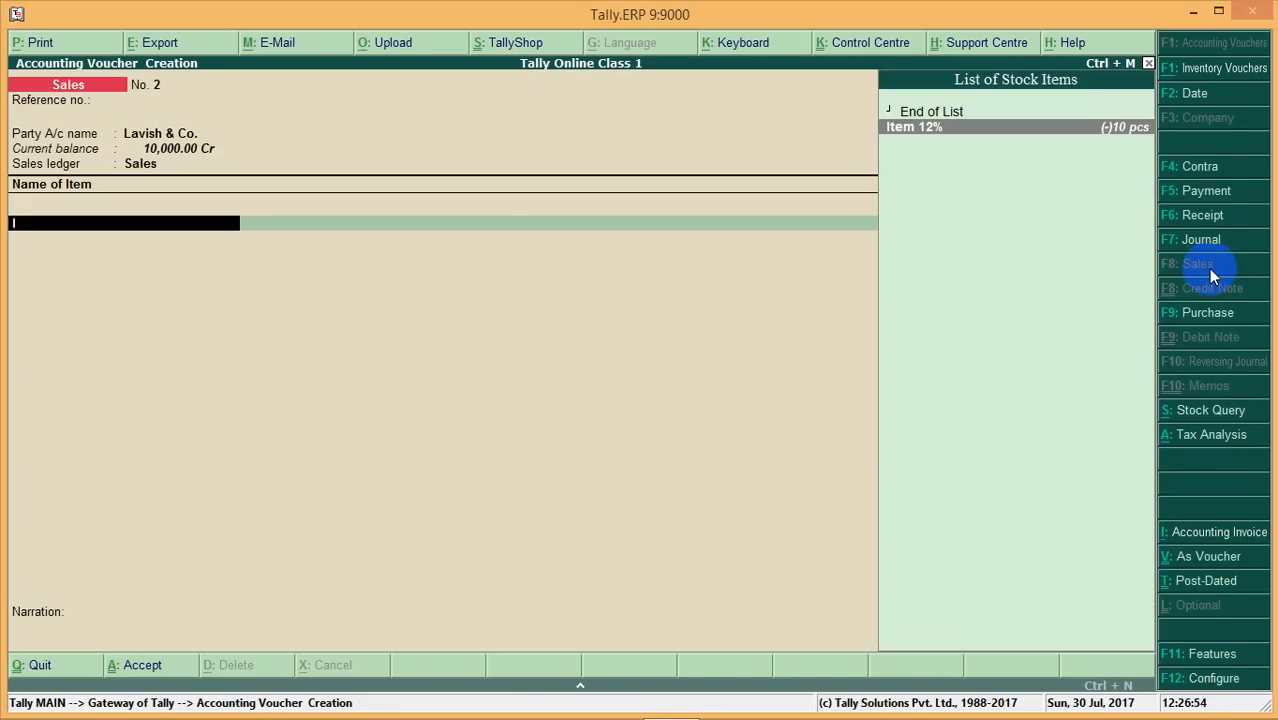
Add Item 12% to the sale with a quantity of 10 pcs at a rate of 1000, and end the item list
{"action": "key", "text": "Return"}
{"action": "key", "text": "Return"}
{"action": "type", "text": "10"}
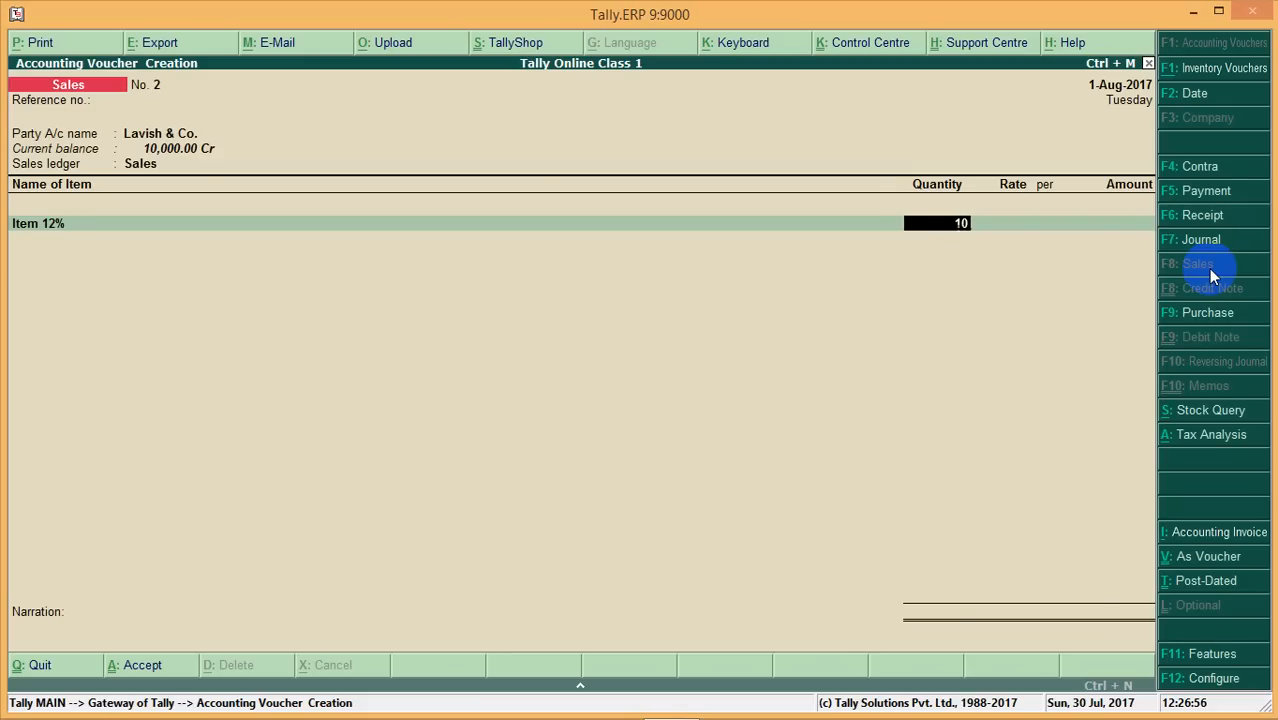
{"action": "key", "text": "Return"}
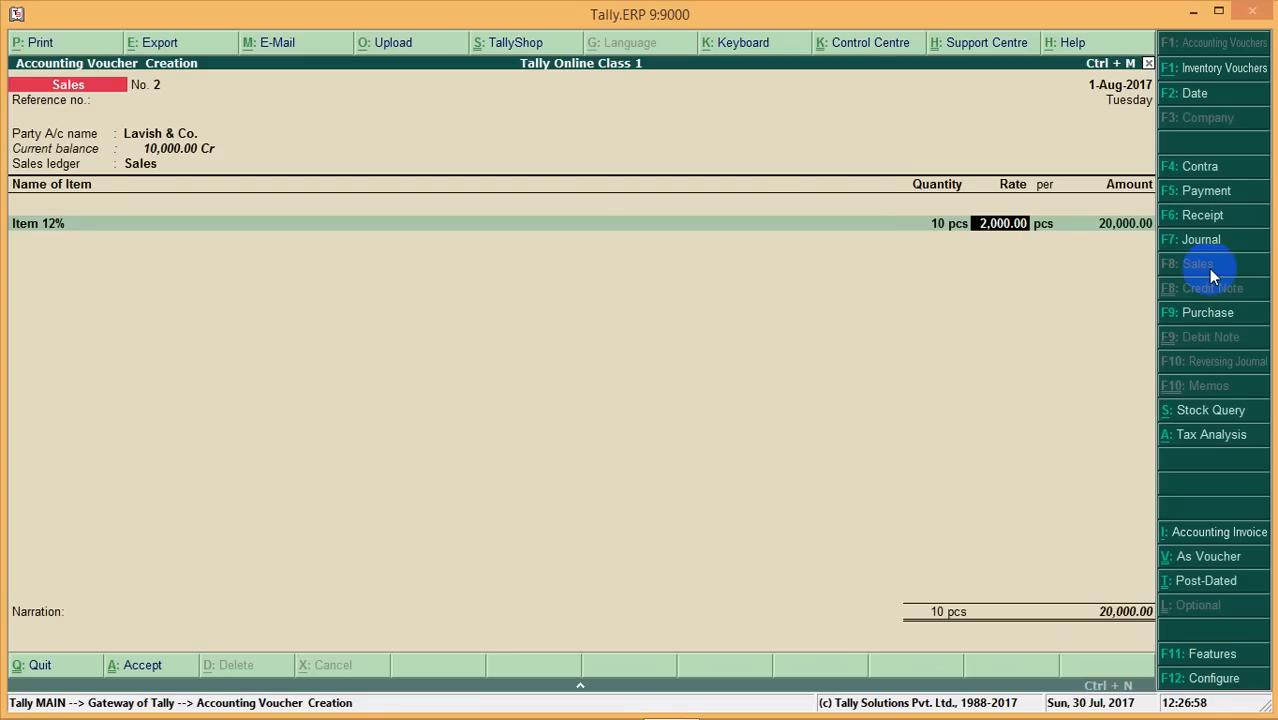
{"action": "type", "text": "1000"}
{"action": "key", "text": "Return"}
{"action": "key", "text": "Return"}
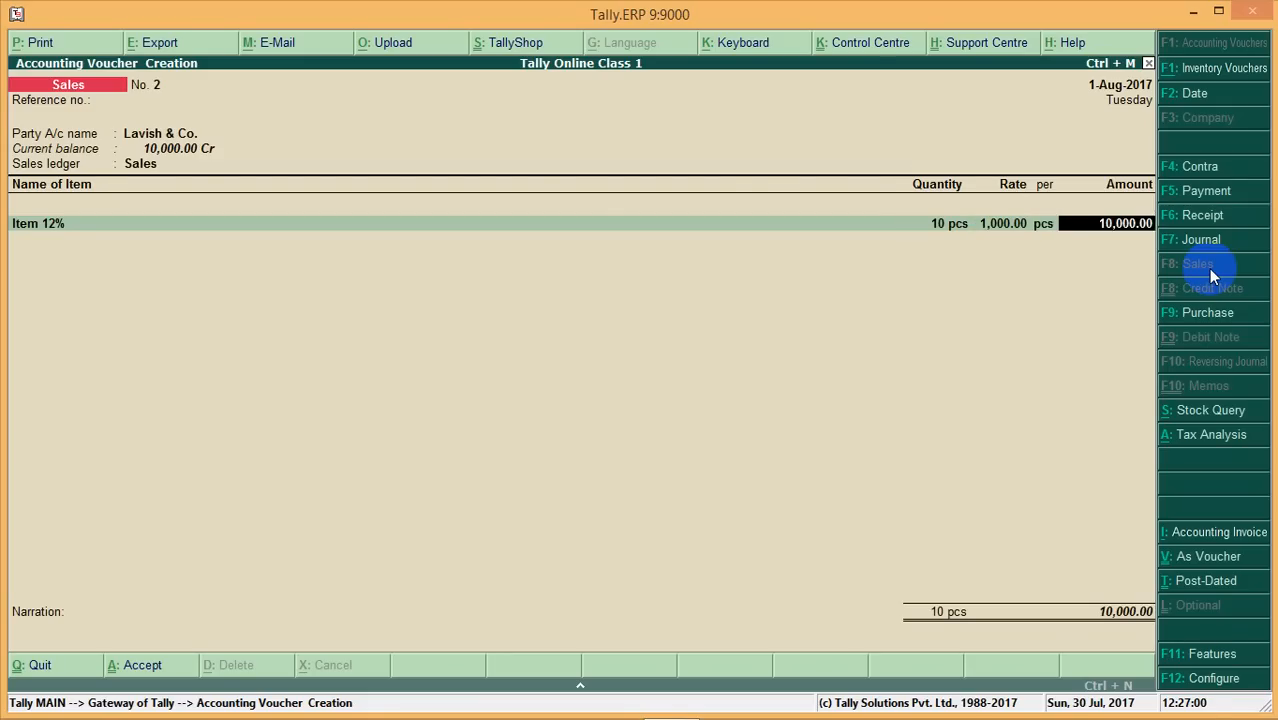
{"action": "key", "text": "Return"}
{"action": "key", "text": "Return"}
Add the Cgst and Sgst tax ledgers to the sales invoice and end the ledger list
{"action": "type", "text": "Cgst"}
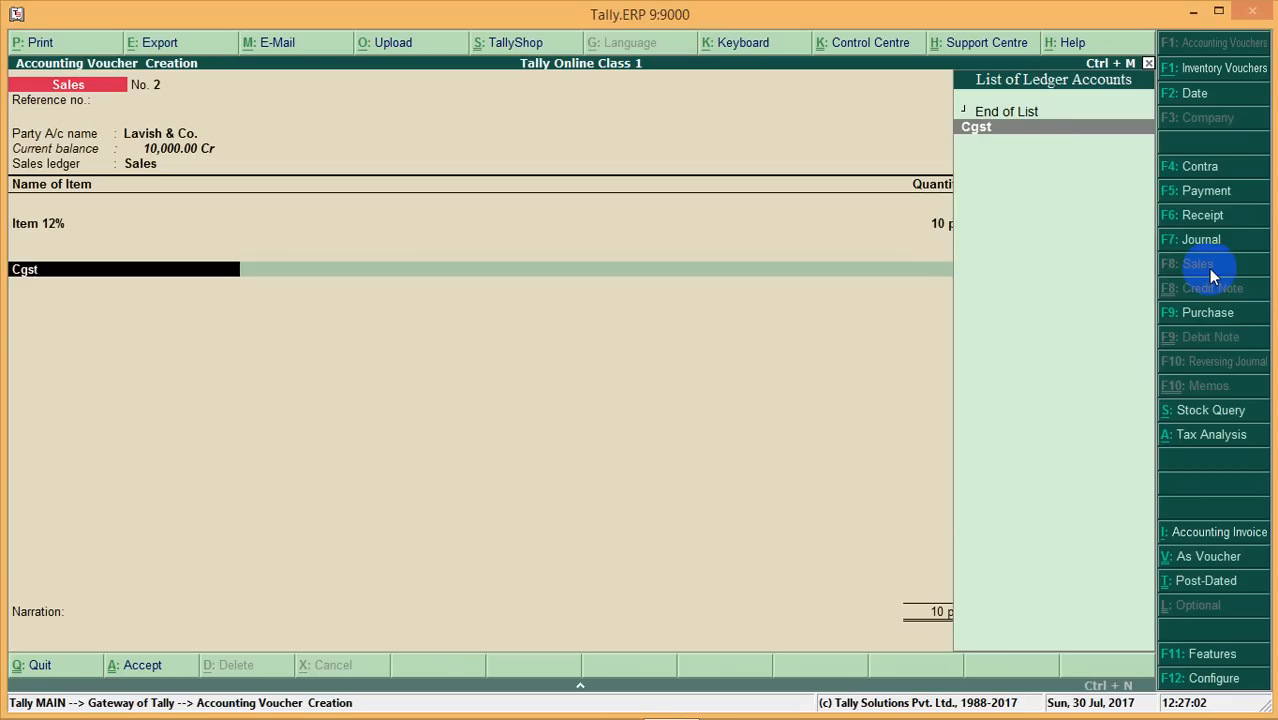
{"action": "key", "text": "Return"}
{"action": "key", "text": "Return"}
{"action": "type", "text": "Sgst"}
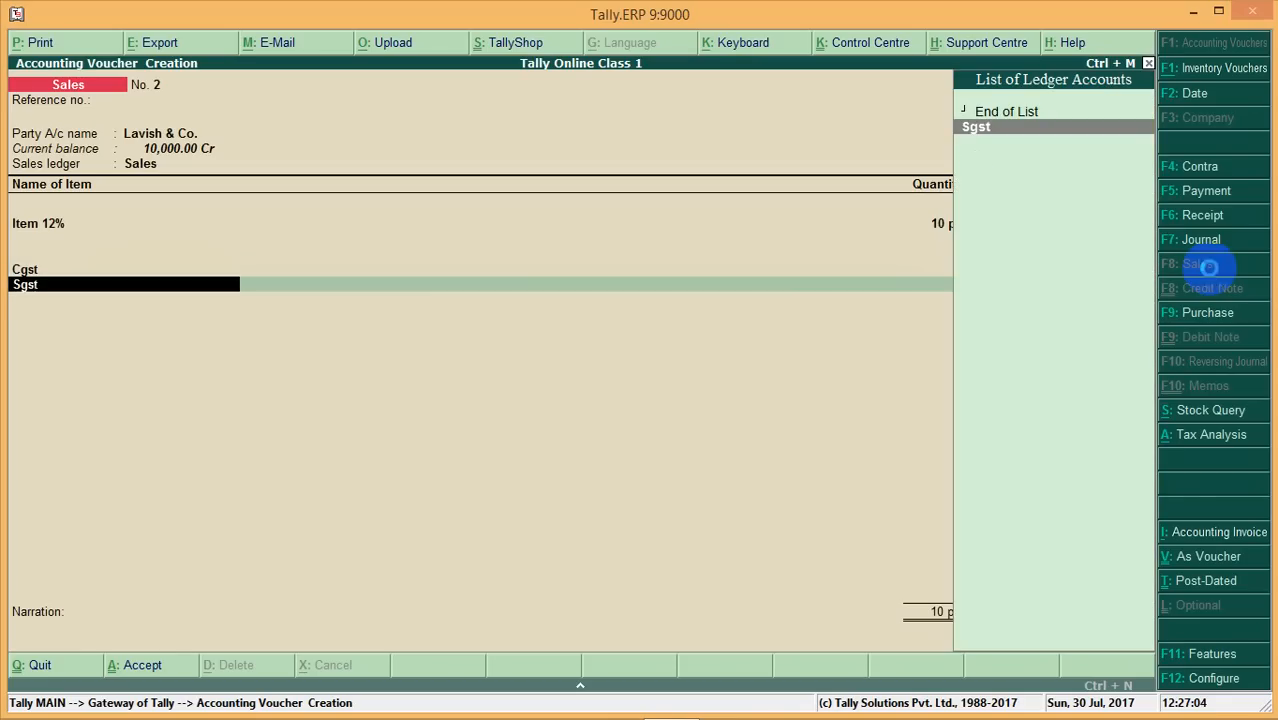
{"action": "key", "text": "Return"}
{"action": "key", "text": "Return"}
{"action": "key", "text": "Return"}
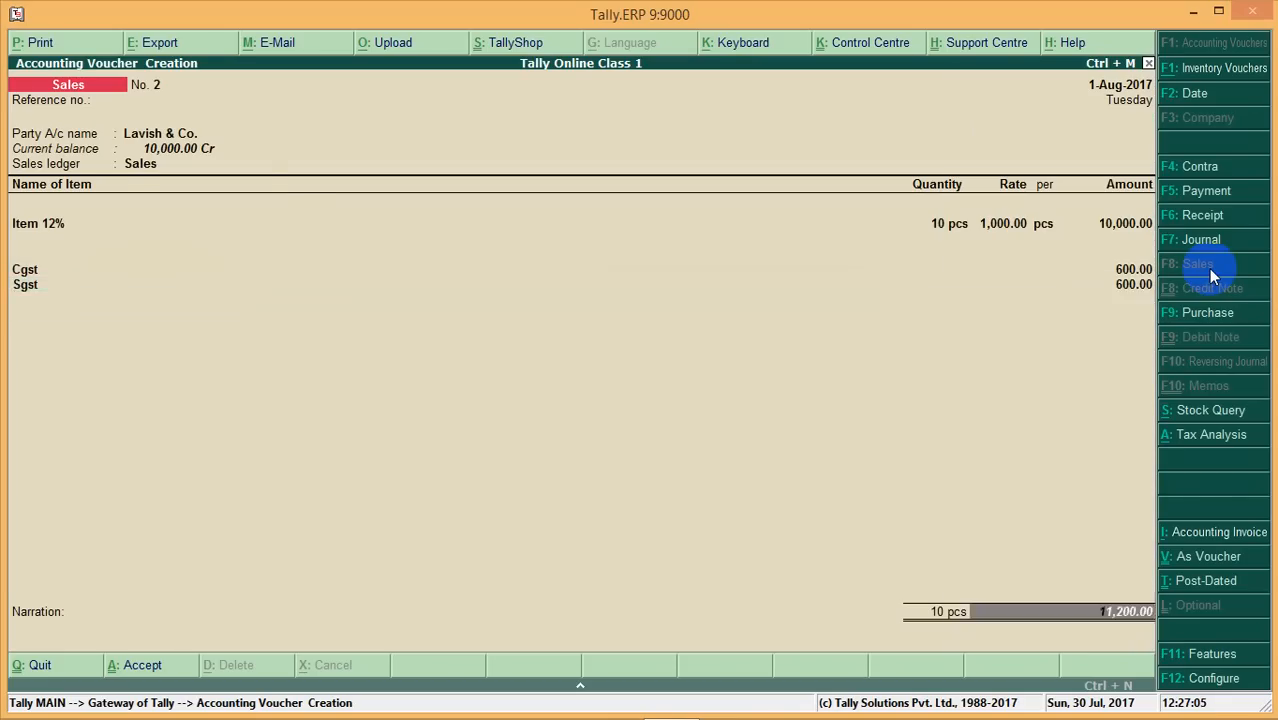
In the bill-wise details for Lavish & Co., set the reference type to Agst Ref and select pending bill 2
{"action": "key", "text": "Return"}
{"action": "key", "text": "Return"}
{"action": "key", "text": "Return"}
{"action": "key", "text": "BackSpace"}
{"action": "key", "text": "BackSpace"}
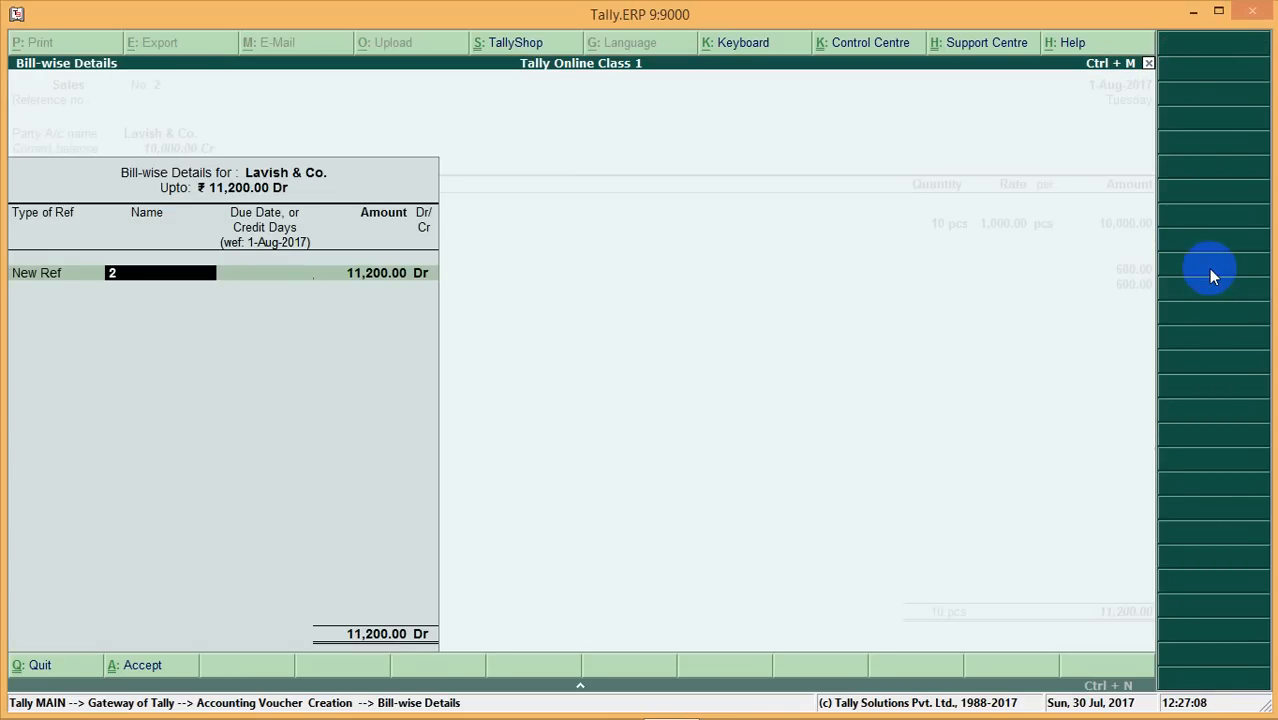
{"action": "key", "text": "Up"}
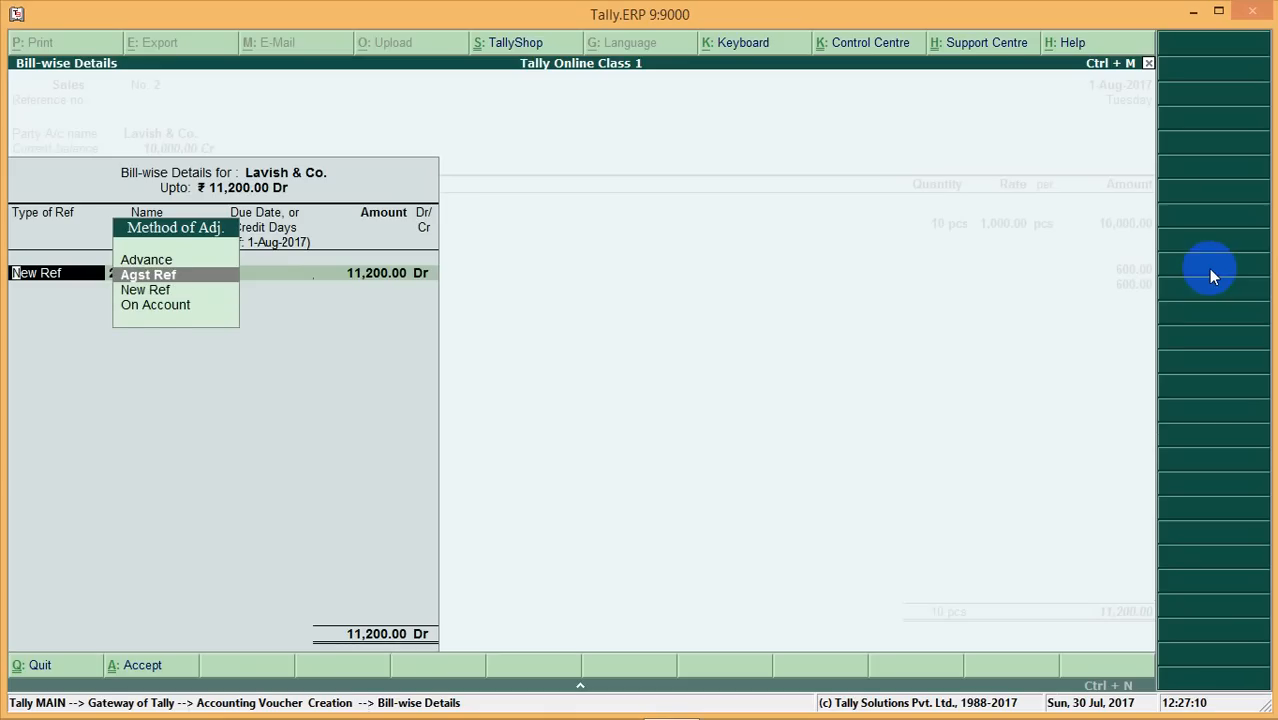
{"action": "key", "text": "Return"}
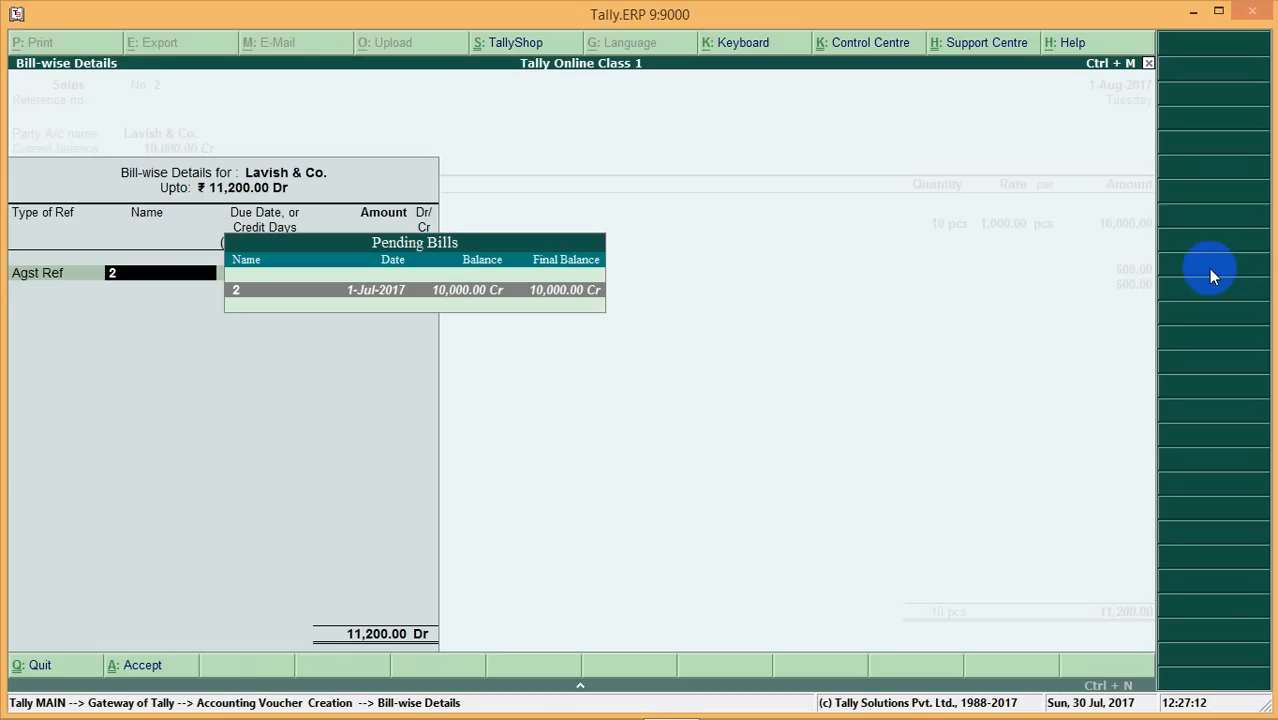
{"action": "key", "text": "Return"}
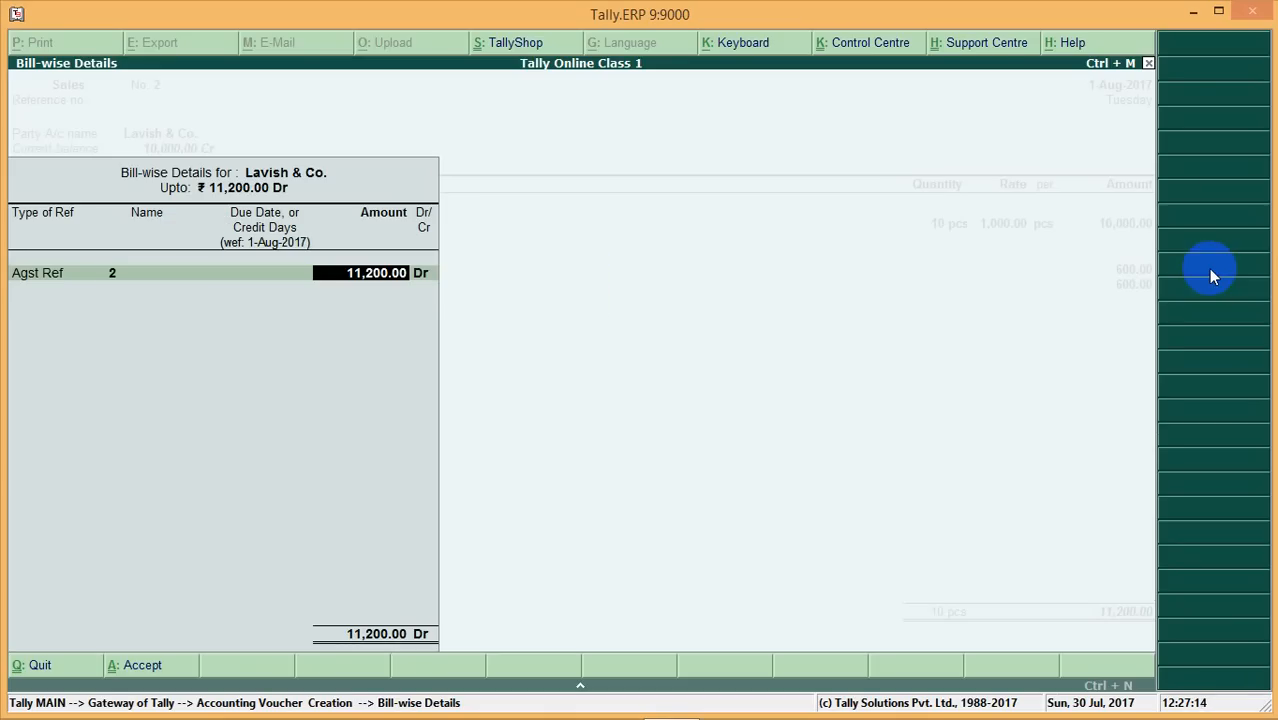
Allocate 10,000 of the sales invoice against bill 2 and the remaining 1,200 as New Ref 2 without a due date
{"action": "type", "text": "10000"}
{"action": "key", "text": "Return"}
{"action": "key", "text": "Return"}
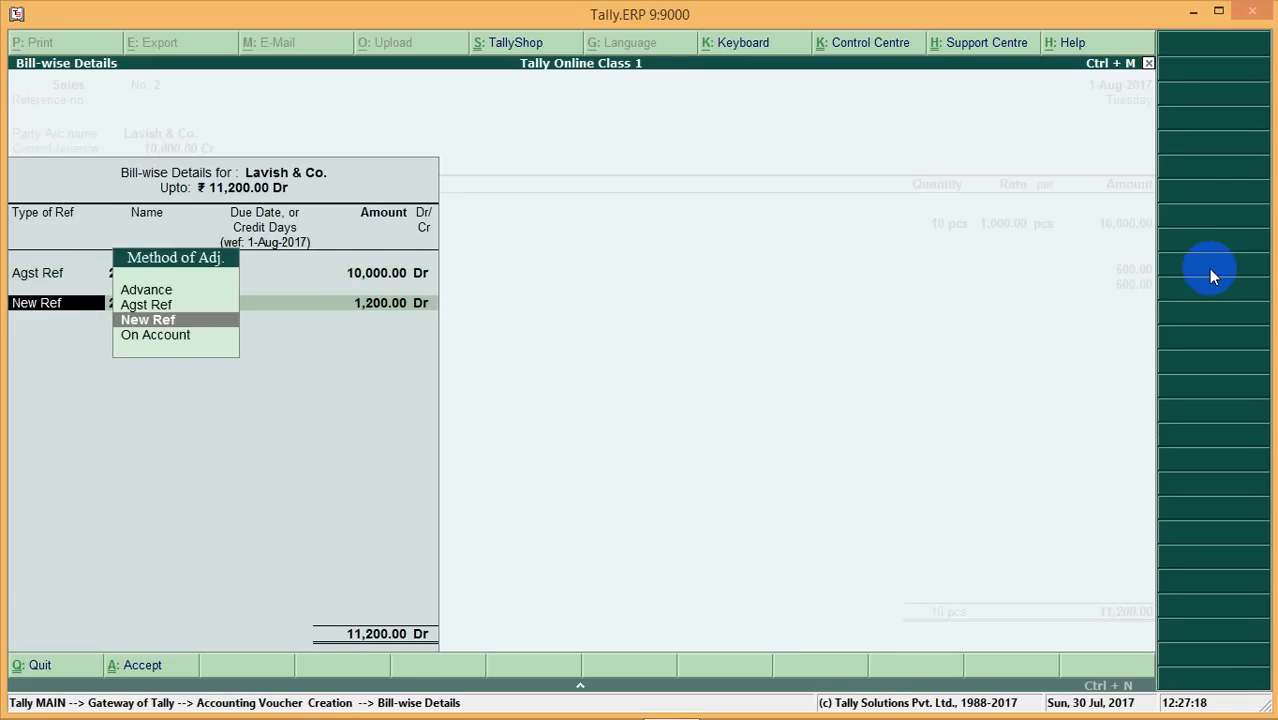
{"action": "key", "text": "Return"}
{"action": "key", "text": "Return"}
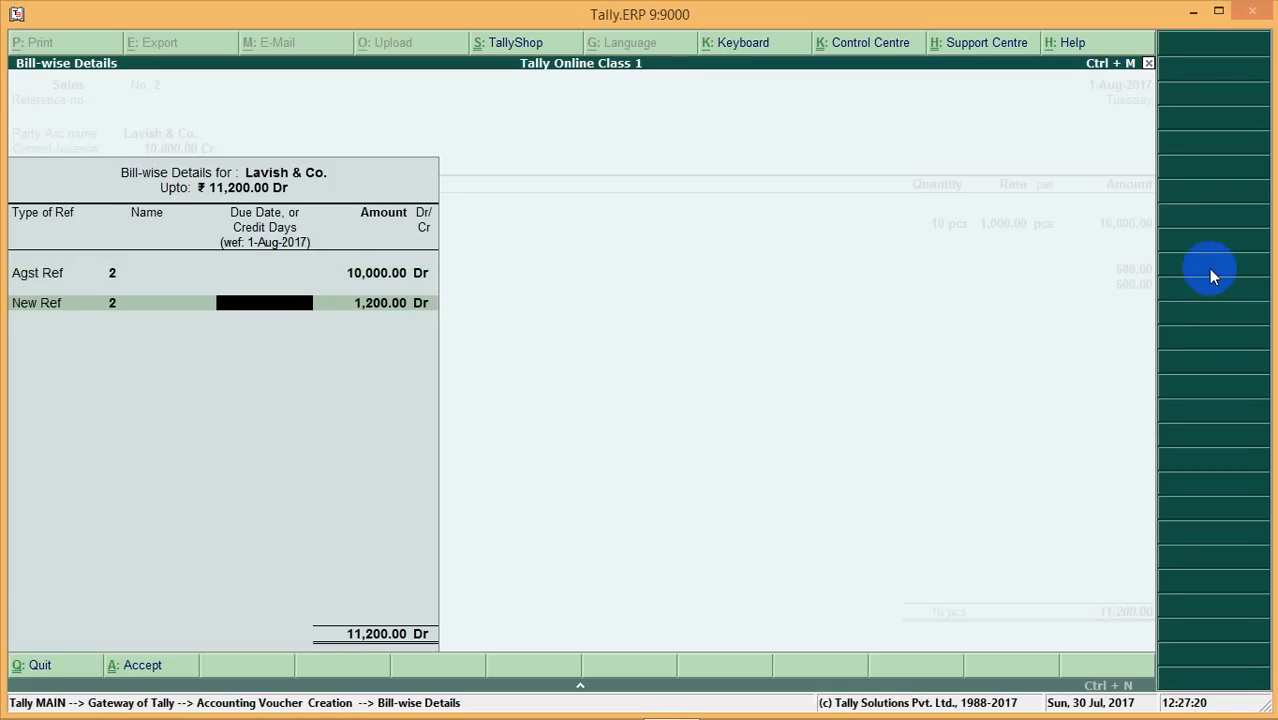
{"action": "key", "text": "Return"}
{"action": "key", "text": "Return"}
{"action": "key", "text": "Return"}
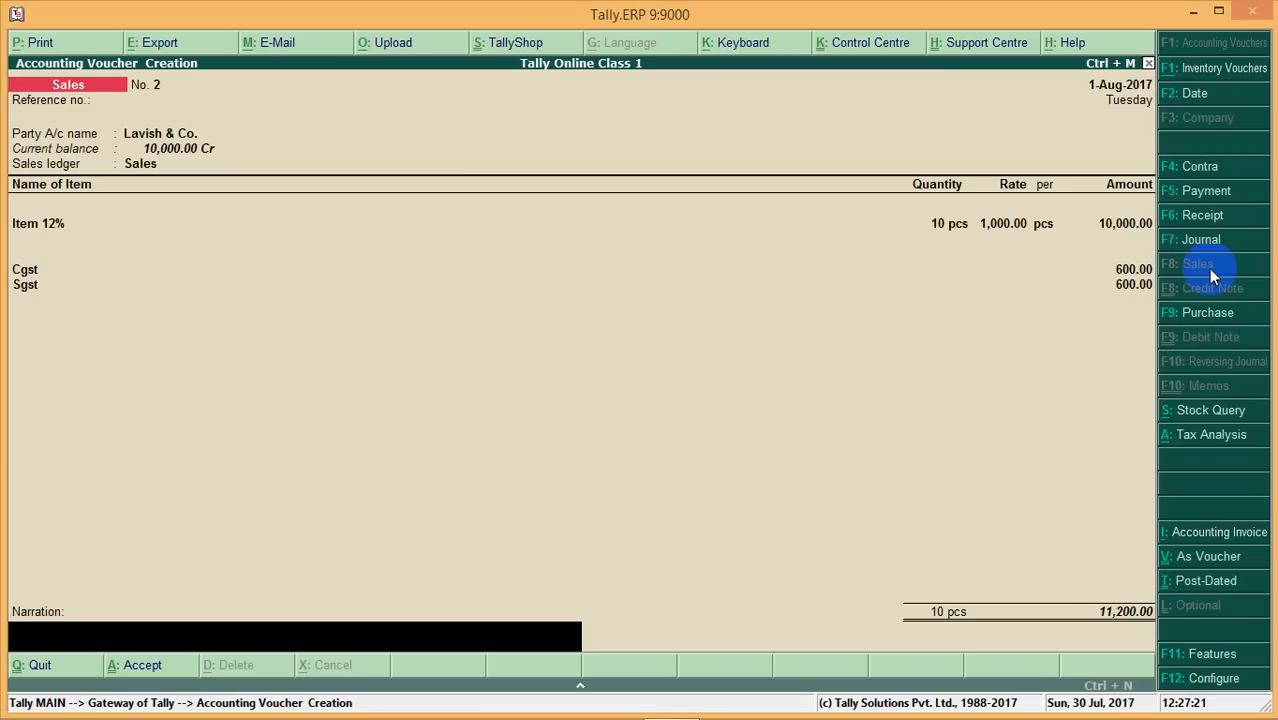
Leave the narration blank, accept the sales voucher dated 1-Aug-2017, and leave voucher entry
{"action": "key", "text": "Return"}
{"action": "key", "text": "Return"}
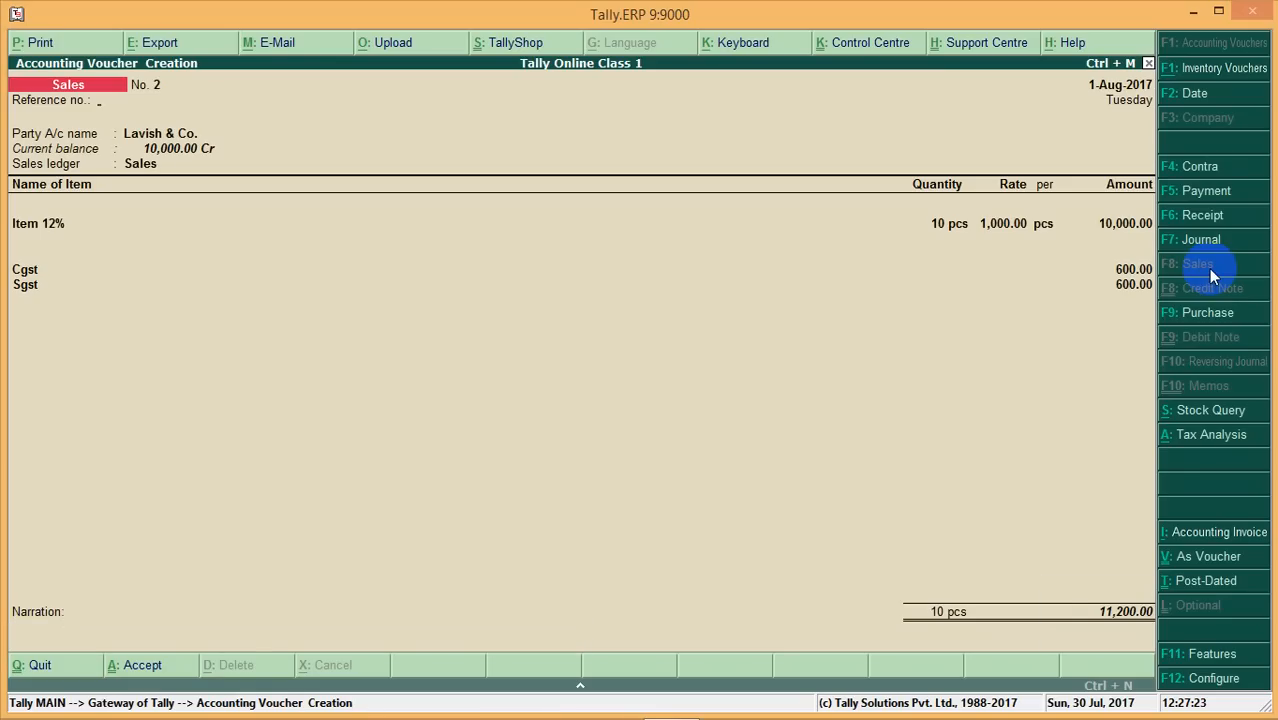
{"action": "key", "text": "Escape"}
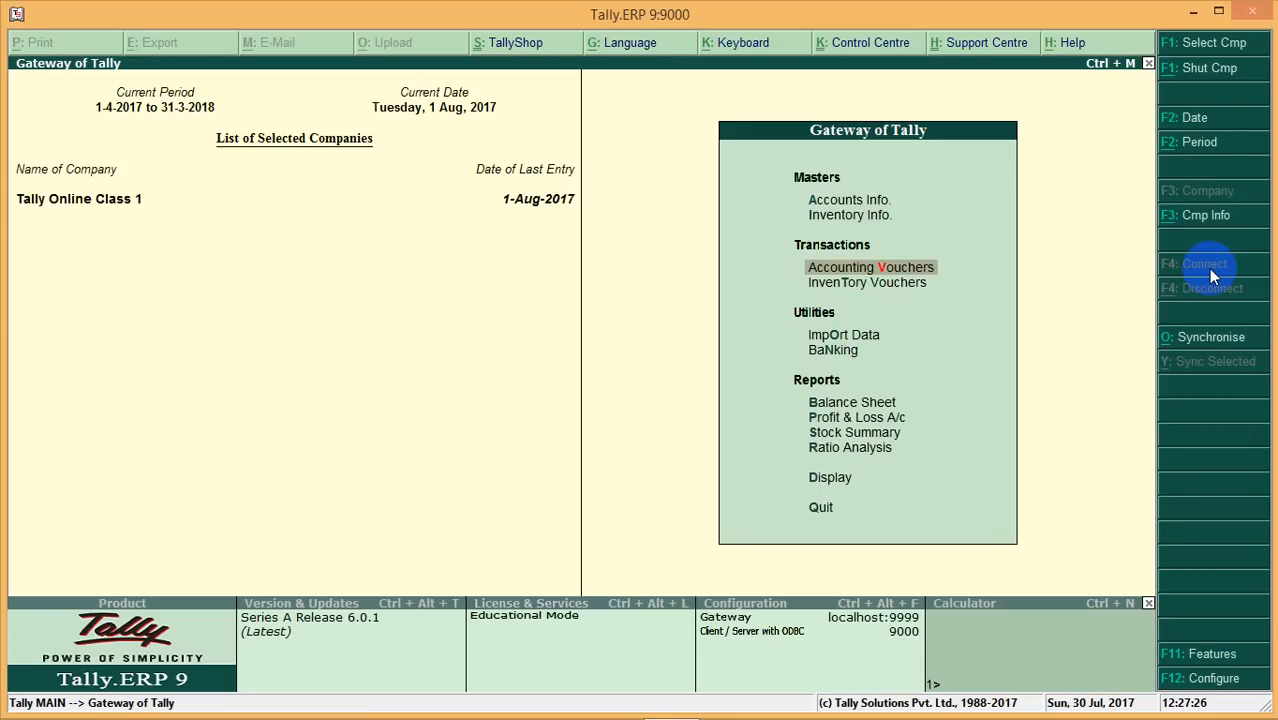
Open the GSTR-1 return from the GST statutory reports
{"action": "key", "text": "Down"}
{"action": "key", "text": "Down"}
{"action": "key", "text": "Down"}
{"action": "key", "text": "Down"}
{"action": "key", "text": "Down"}
{"action": "key", "text": "Down"}
{"action": "key", "text": "Down"}
{"action": "key", "text": "Down"}
{"action": "key", "text": "Down"}
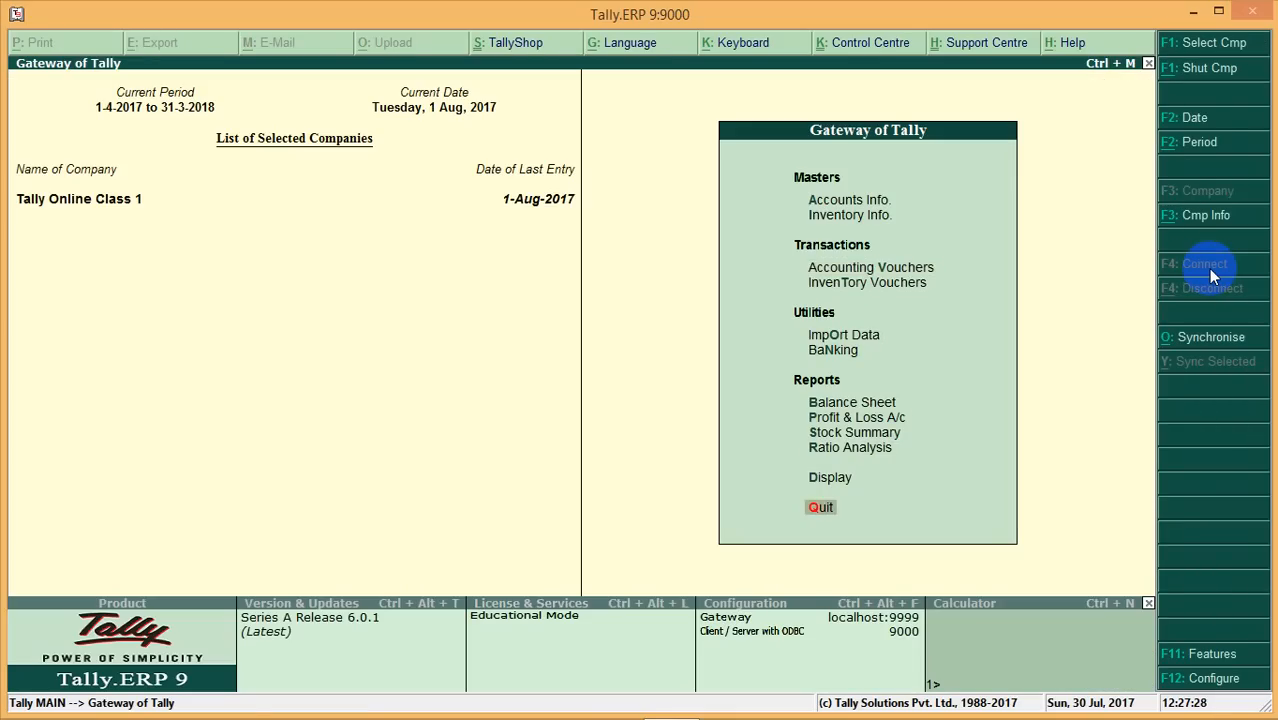
{"action": "key", "text": "Up"}
{"action": "key", "text": "Return"}
{"action": "key", "text": "Down"}
{"action": "key", "text": "Down"}
{"action": "key", "text": "Down"}
{"action": "key", "text": "Down"}
{"action": "key", "text": "Down"}
{"action": "key", "text": "Down"}
{"action": "key", "text": "Return"}
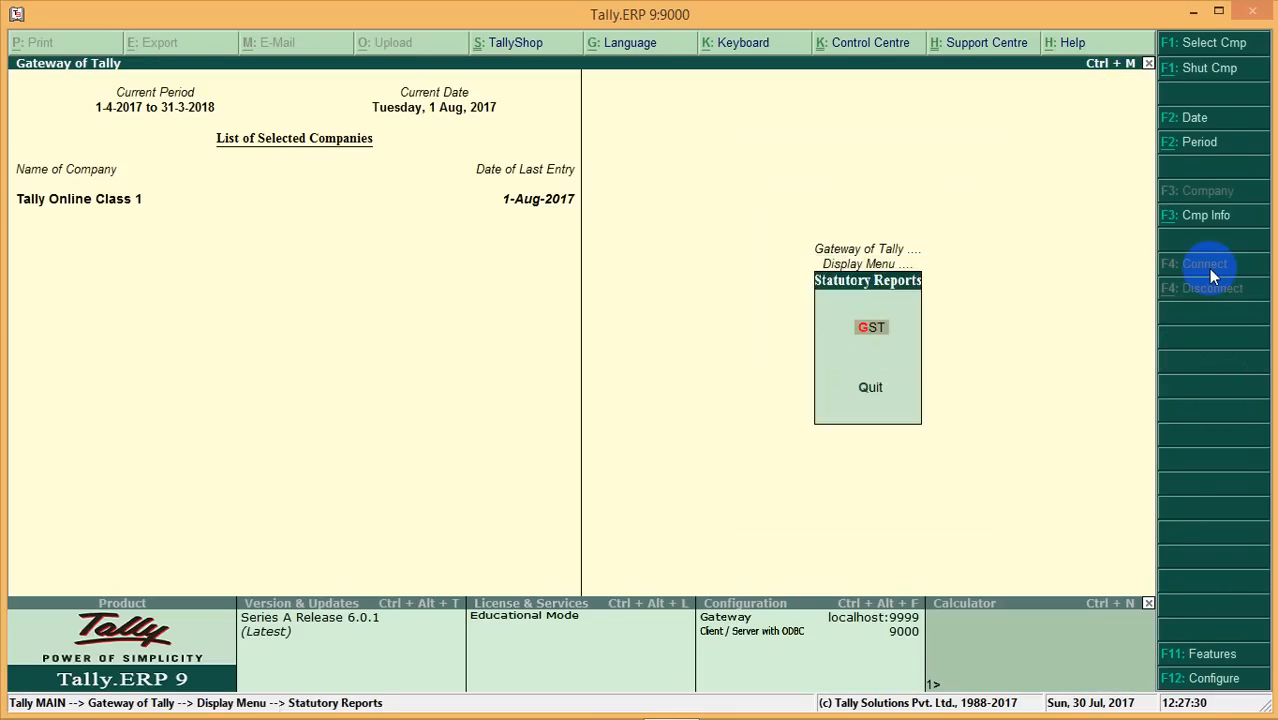
{"action": "key", "text": "Return"}
{"action": "key", "text": "Return"}
Examine the Setoff of Tax Paid against Advances row in the August GSTR-1 summary and close the report
{"action": "key", "text": "Down"}
{"action": "key", "text": "Down"}
{"action": "key", "text": "Down"}
{"action": "key", "text": "Down"}
{"action": "key", "text": "Down"}
{"action": "key", "text": "Down"}
{"action": "key", "text": "Down"}
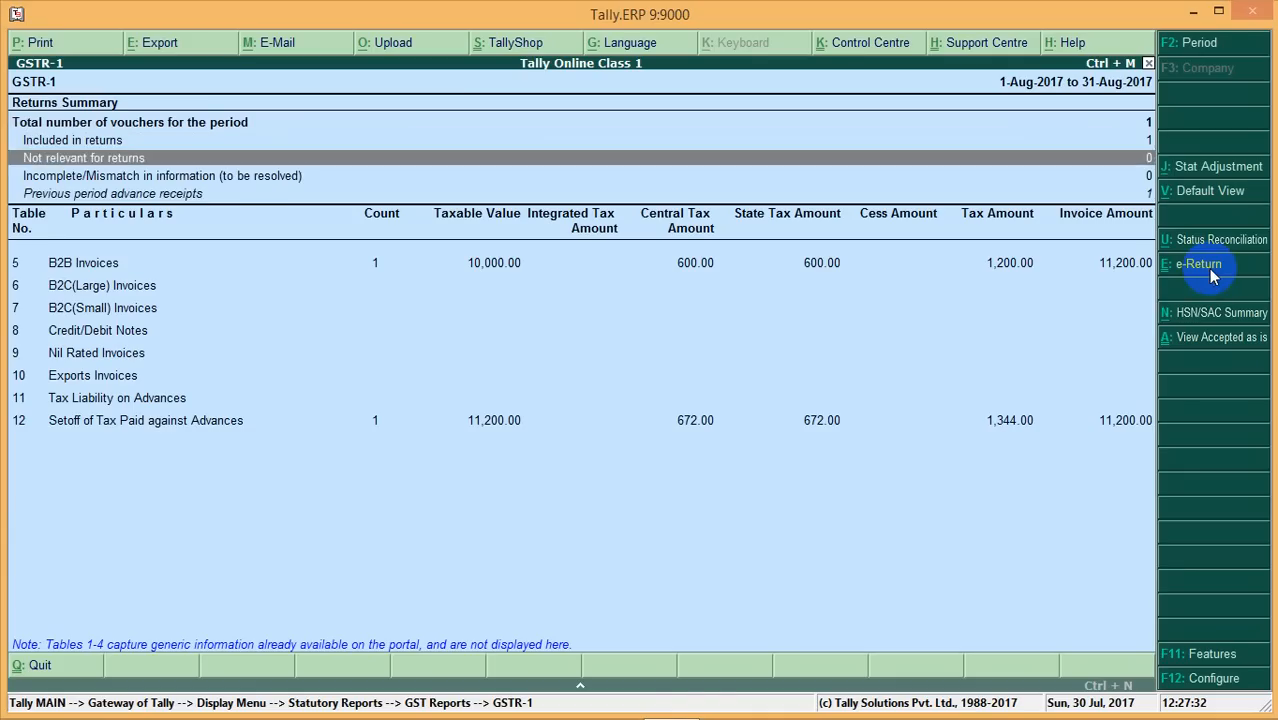
{"action": "key", "text": "Down"}
{"action": "key", "text": "Down"}
{"action": "key", "text": "Down"}
{"action": "key", "text": "Down"}
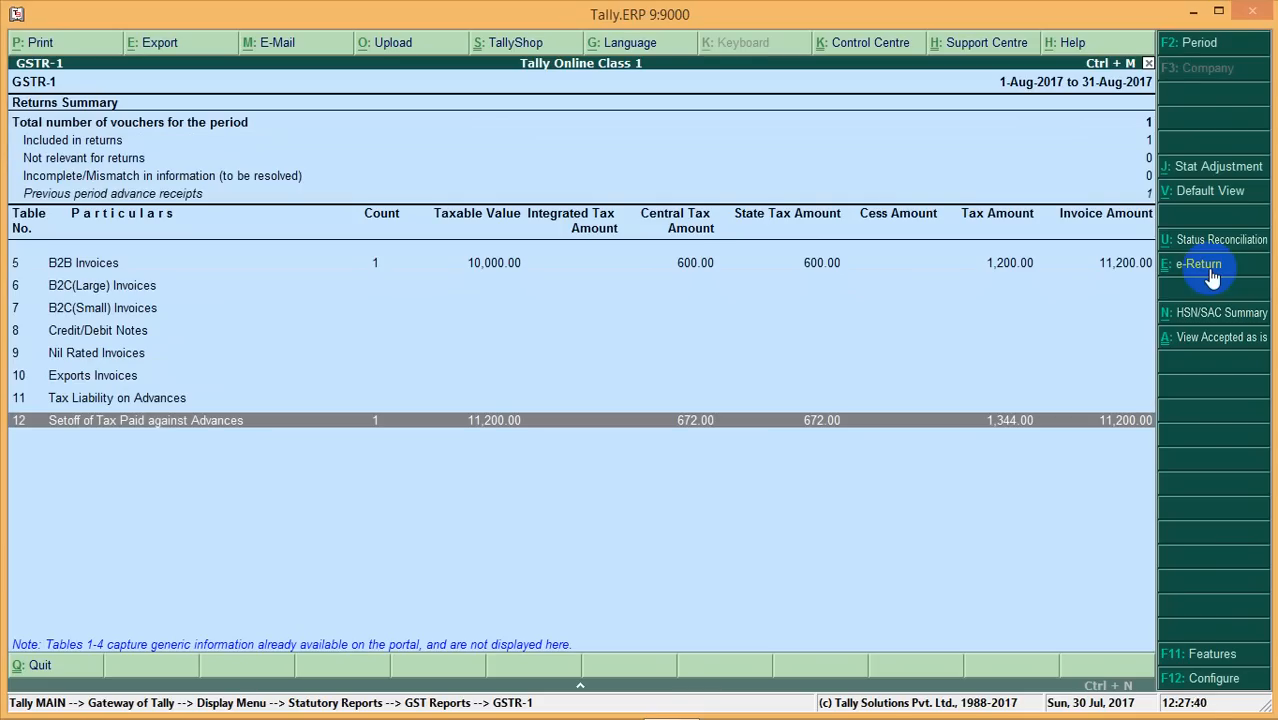
{"action": "key", "text": "Escape"}
{"action": "key", "text": "Escape"}
{"action": "key", "text": "Escape"}
{"action": "key", "text": "Escape"}
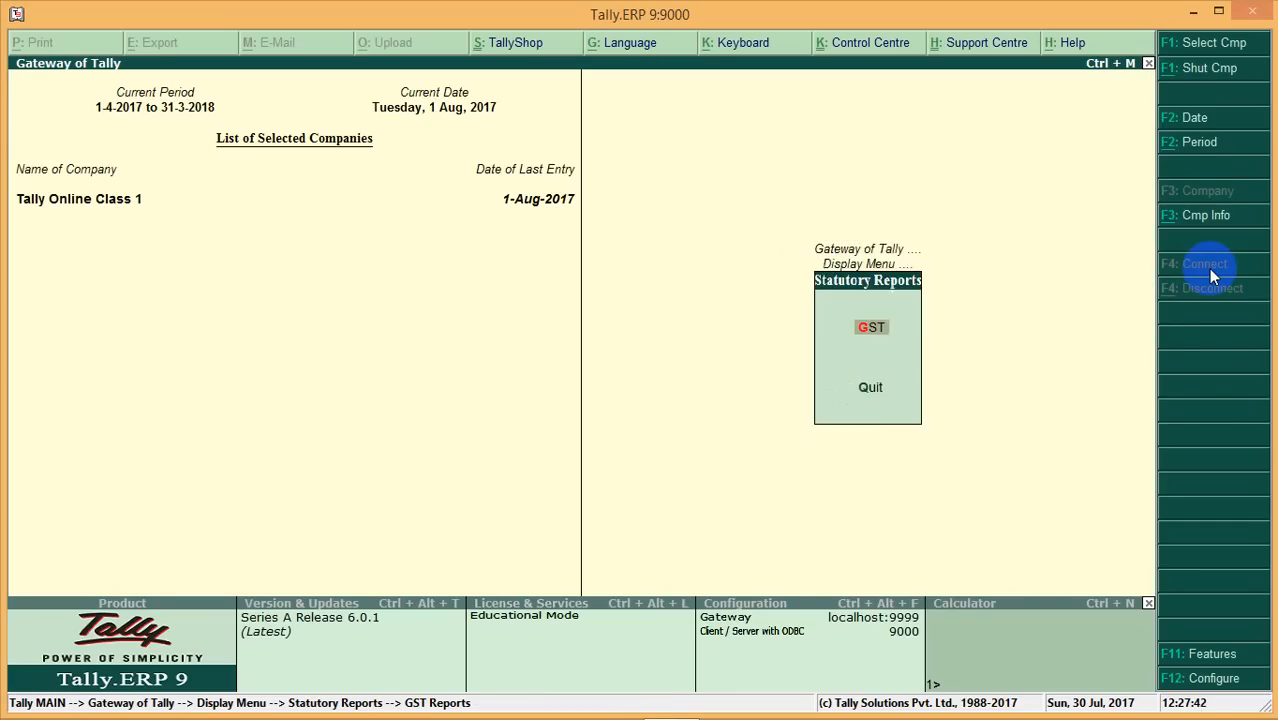
Start a new receipt voucher under Accounting Vouchers and set its account to Cash
{"action": "key", "text": "Up"}
{"action": "key", "text": "Up"}
{"action": "key", "text": "Up"}
{"action": "key", "text": "Up"}
{"action": "key", "text": "Up"}
{"action": "key", "text": "Up"}
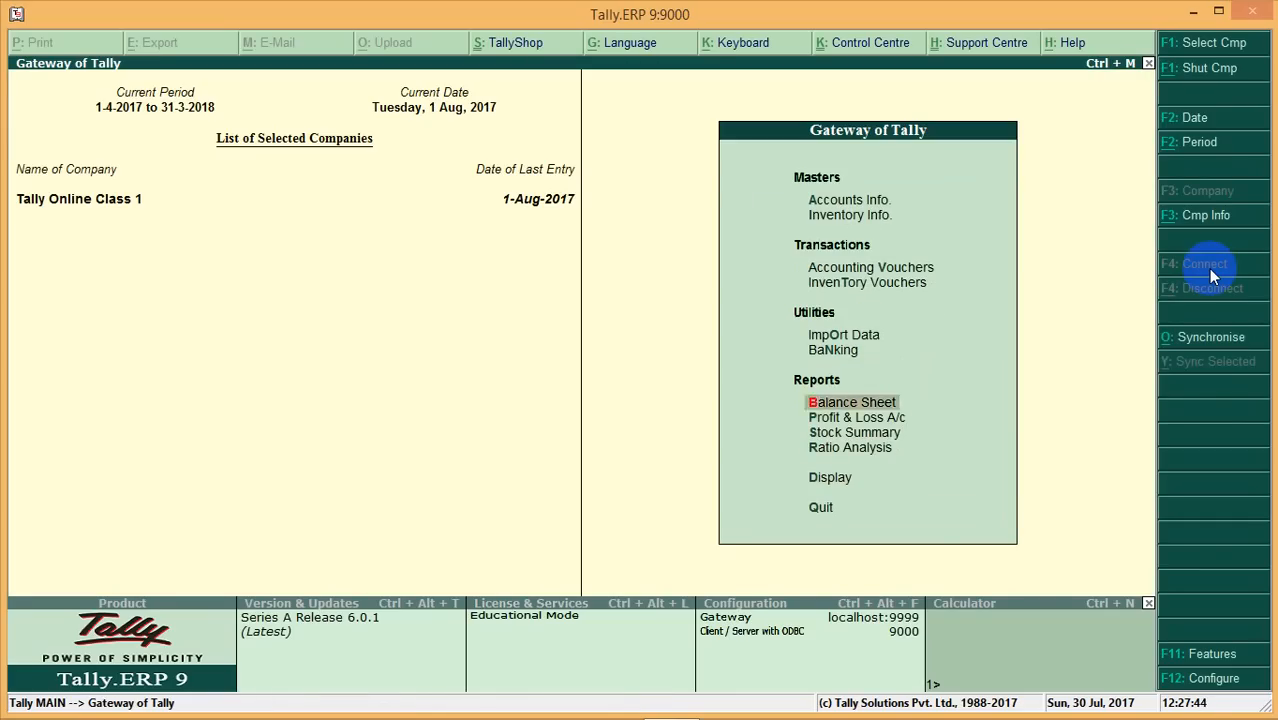
{"action": "key", "text": "Up"}
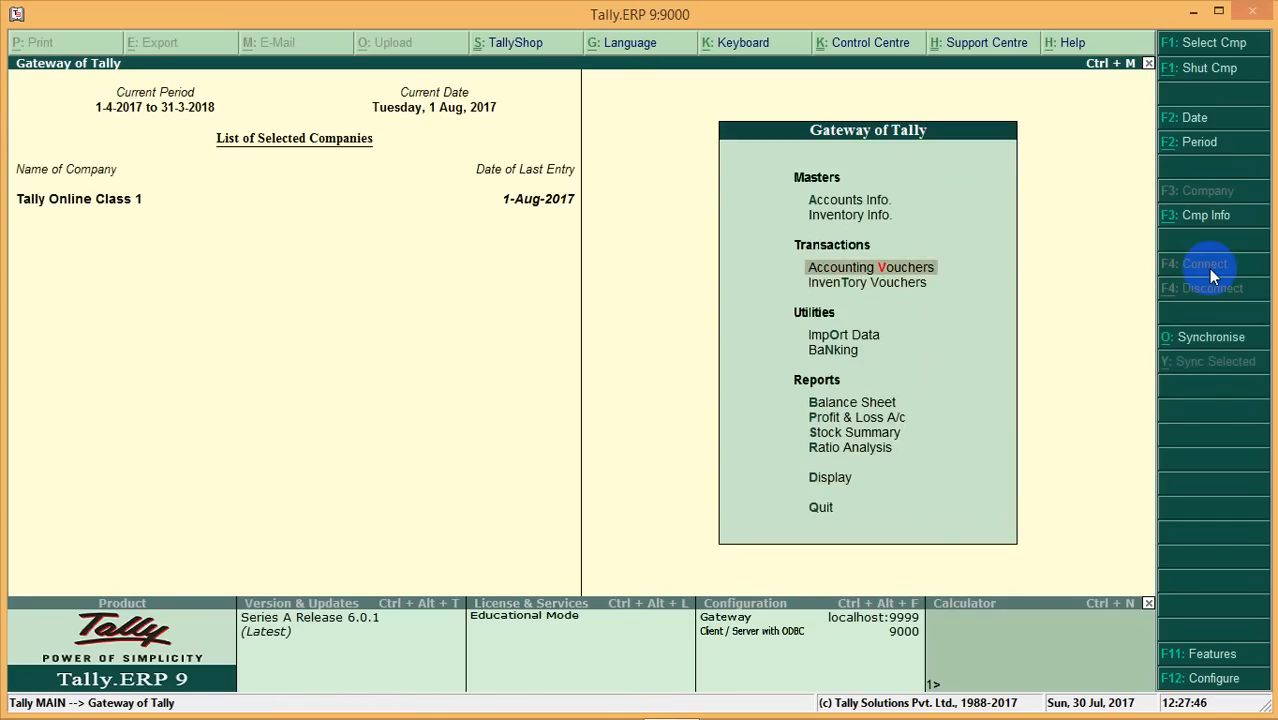
{"action": "key", "text": "Return"}
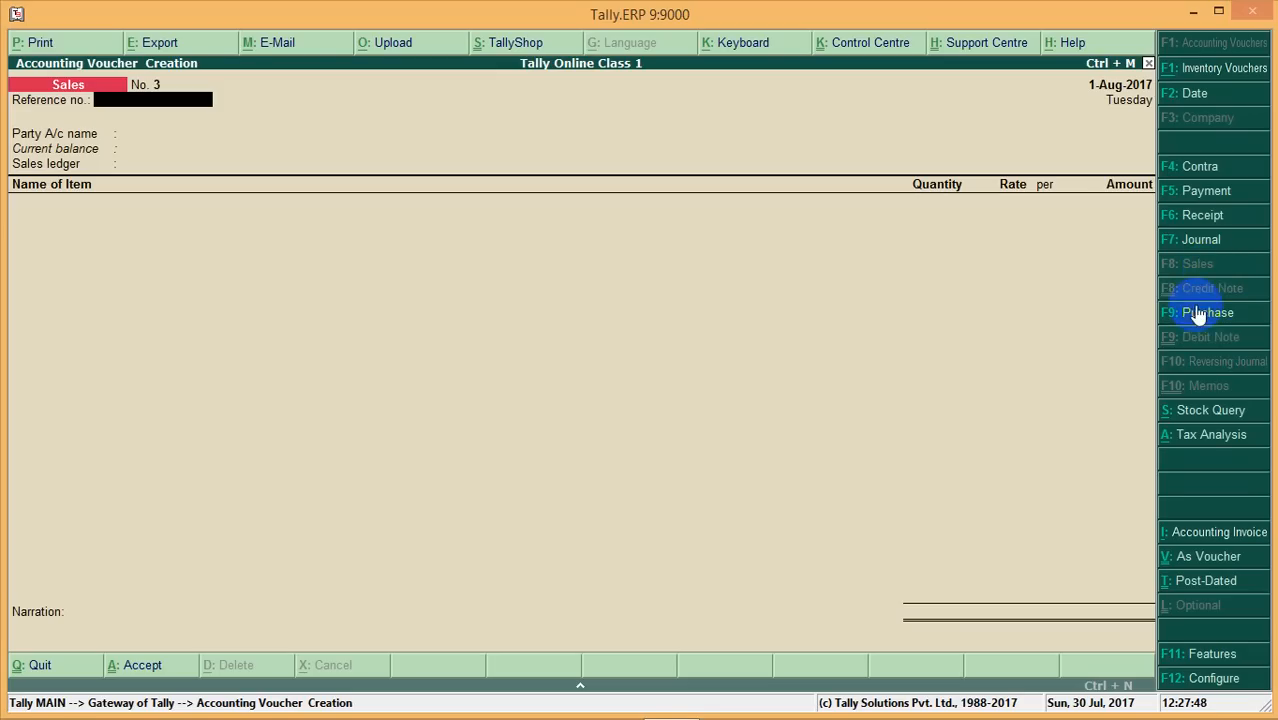
{"action": "left_click", "coordinate": [1200, 215]}
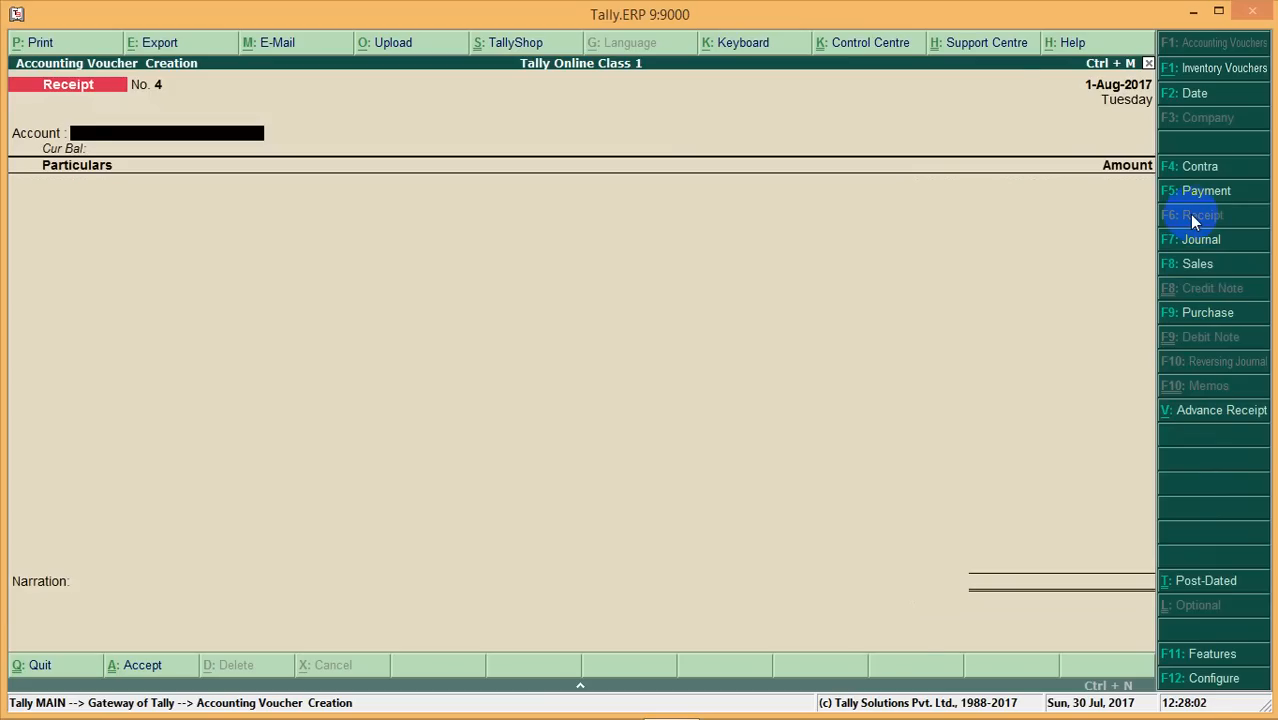
{"action": "type", "text": "Ca"}
{"action": "key", "text": "Return"}
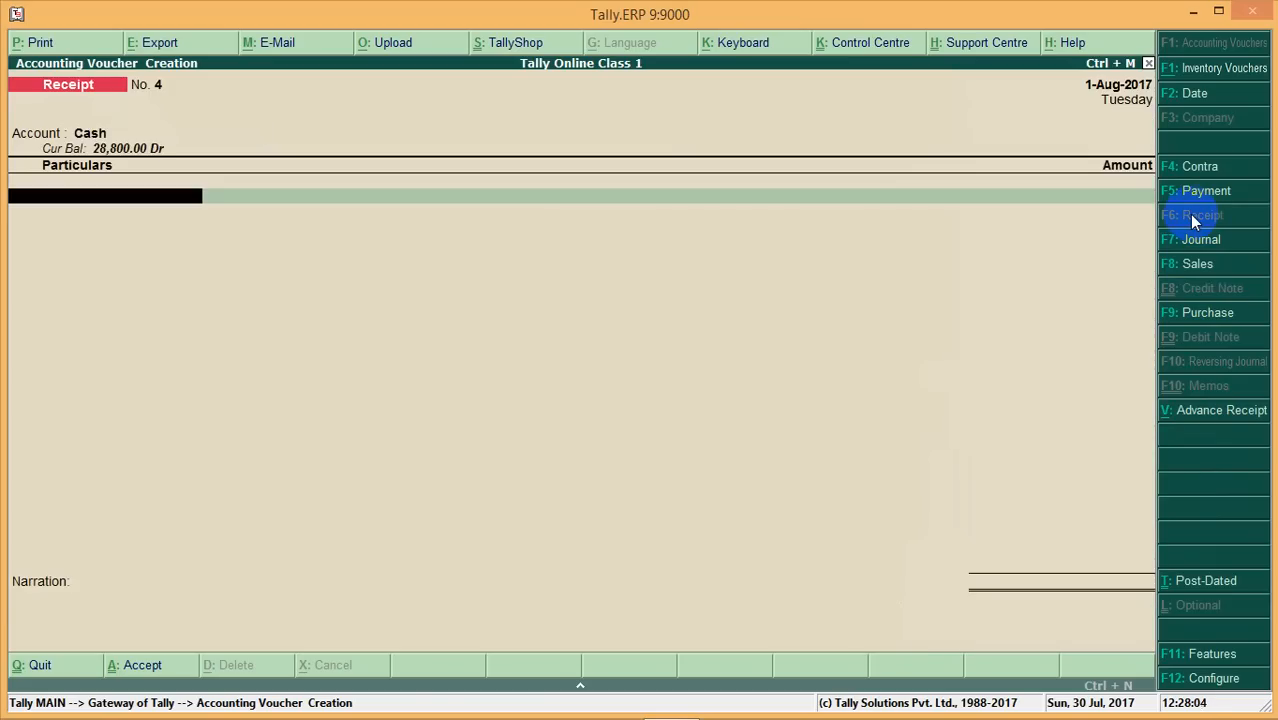
Enter Lavish & Co. in the receipt's particulars with an amount of 1,200
{"action": "type", "text": "Lavi"}
{"action": "key", "text": "Return"}
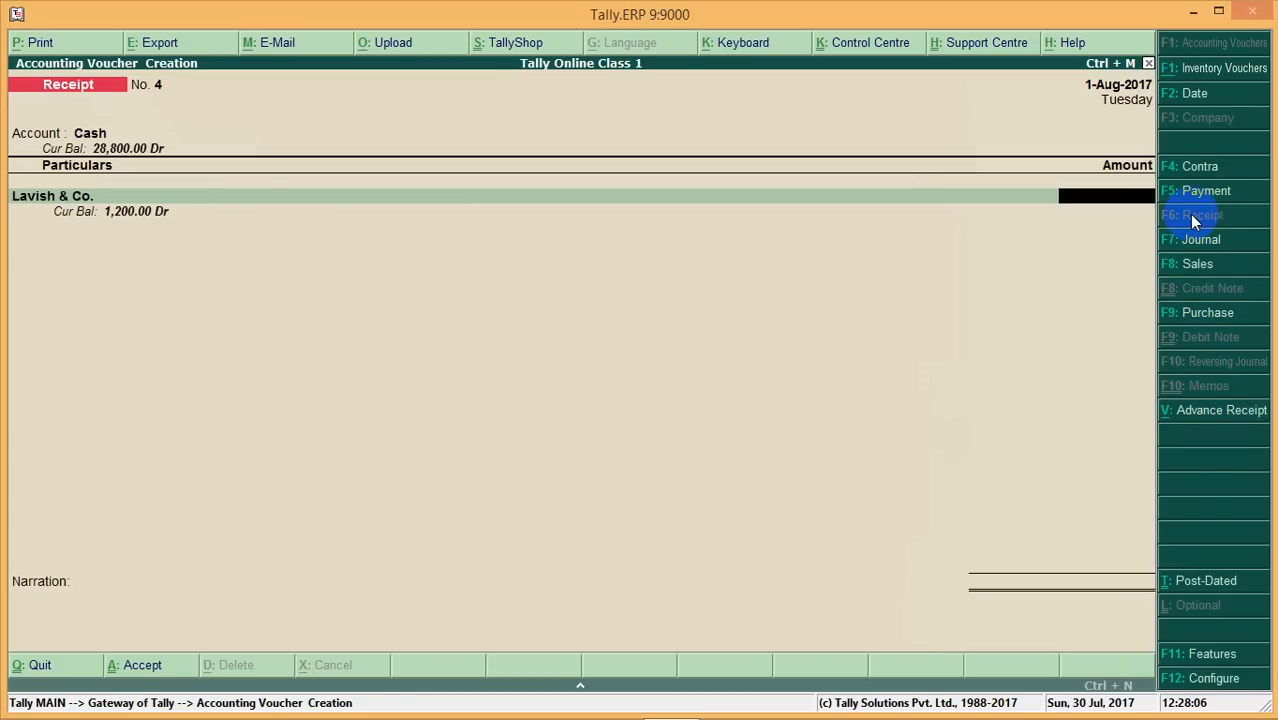
{"action": "type", "text": "1,20"}
{"action": "type", "text": "00"}
{"action": "key", "text": "Return"}
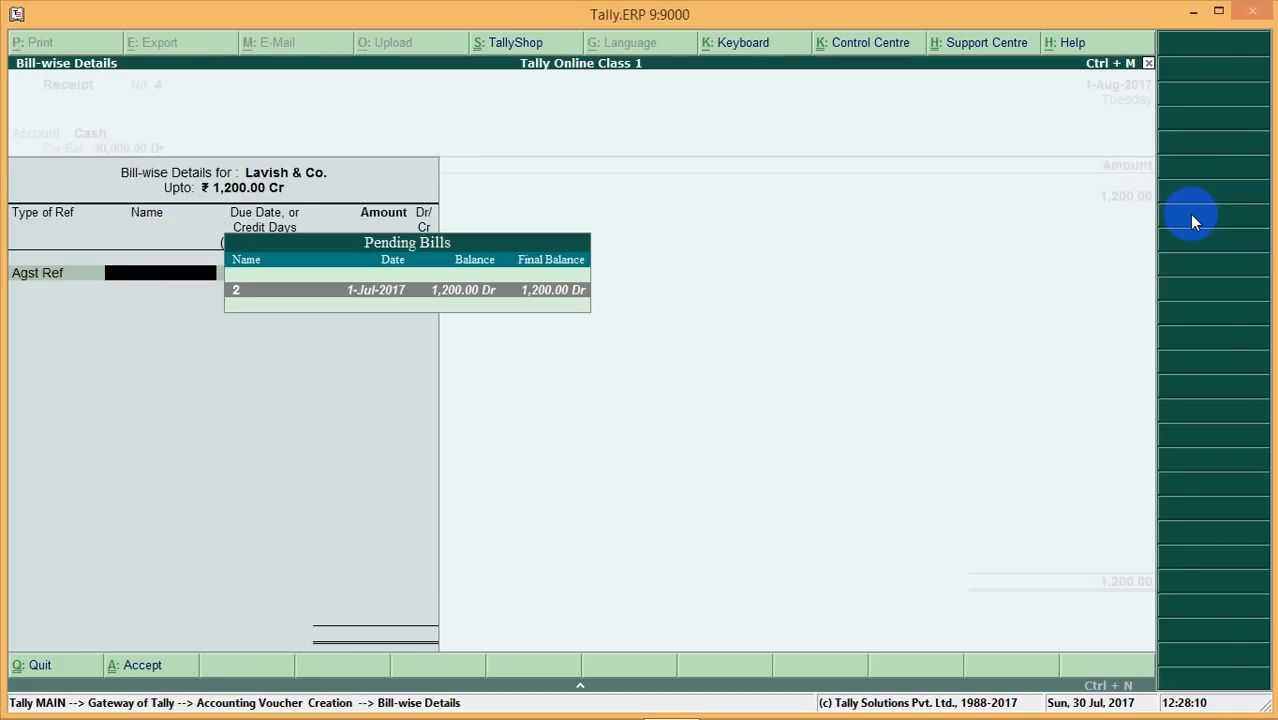
Adjust the 1,200 receipt against pending bill 2 as Agst Ref and accept the receipt voucher without narration
{"action": "key", "text": "Return"}
{"action": "key", "text": "Return"}
{"action": "key", "text": "Return"}
{"action": "key", "text": "Return"}
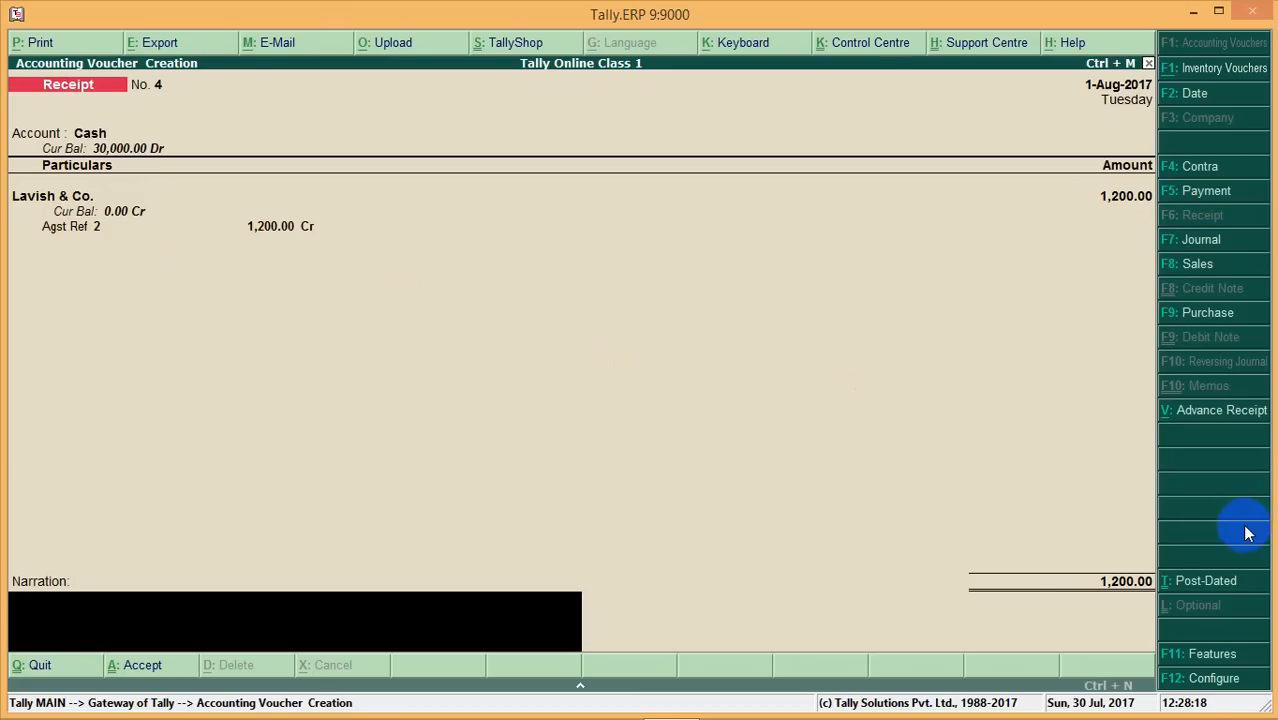
{"action": "key", "text": "Return"}
{"action": "key", "text": "Return"}
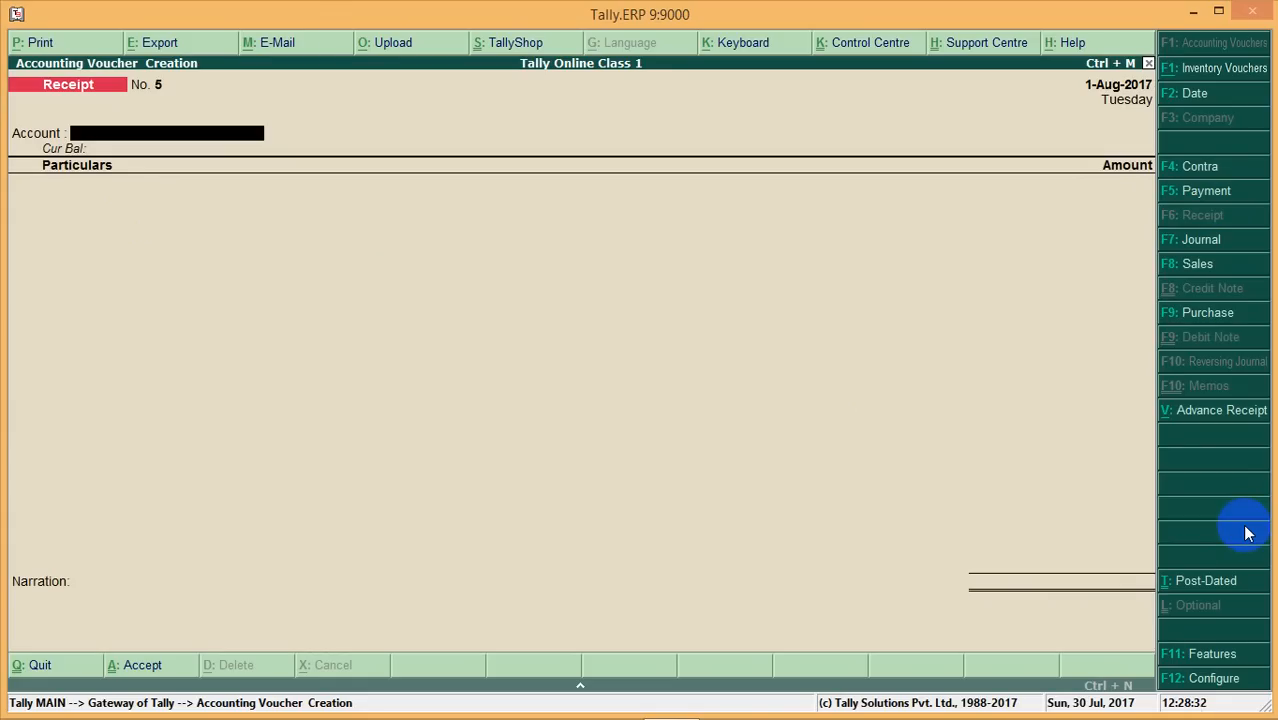
Start a journal voucher with a GST stat adjustment: Increase of Input Tax Credit, with Tax Paid on Advance under Reverse Charge as additional details
{"action": "left_click", "coordinate": [1201, 241]}
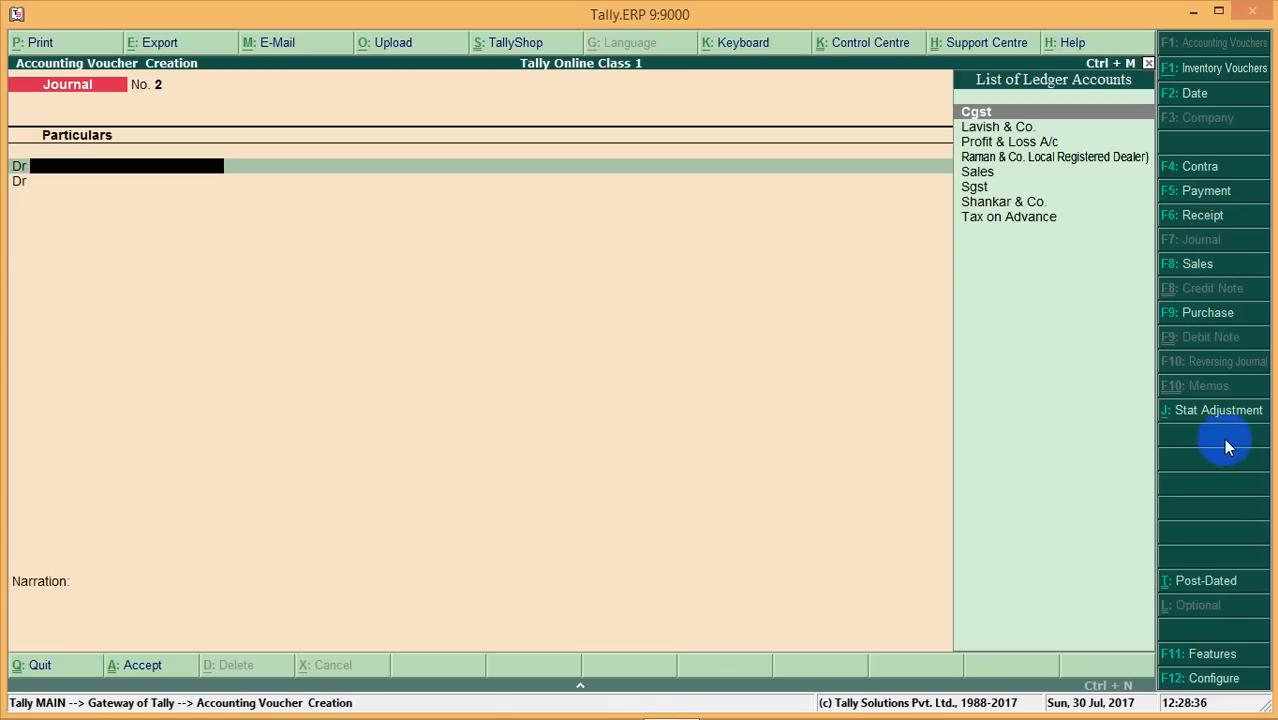
{"action": "left_click", "coordinate": [1214, 412]}
{"action": "key", "text": "Return"}
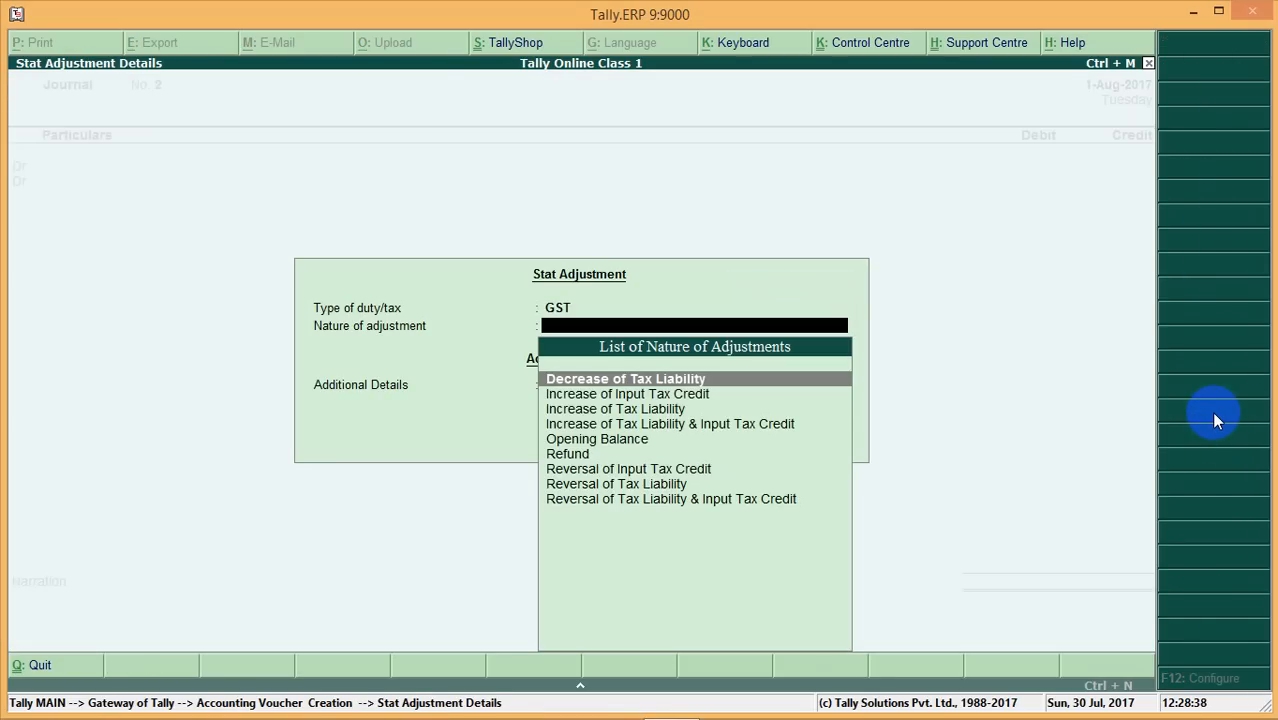
{"action": "key", "text": "Down"}
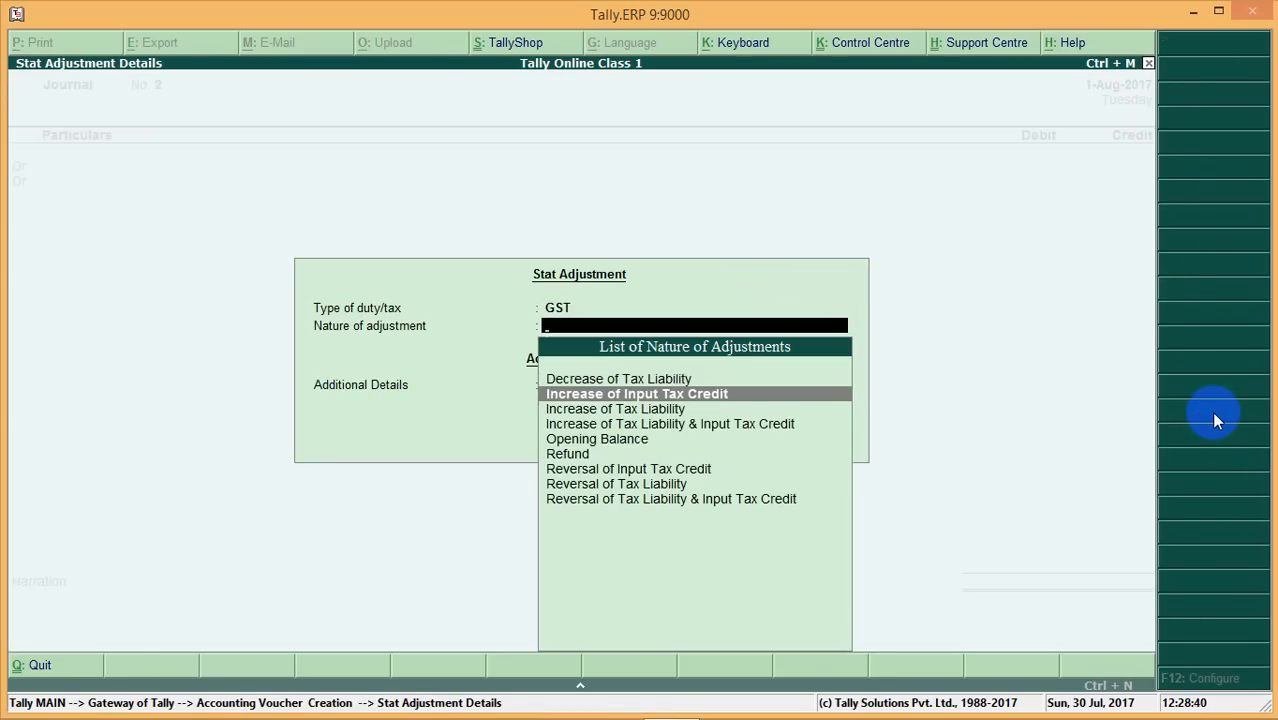
{"action": "key", "text": "Return"}
{"action": "key", "text": "Down"}
{"action": "key", "text": "Down"}
{"action": "key", "text": "Down"}
{"action": "key", "text": "Down"}
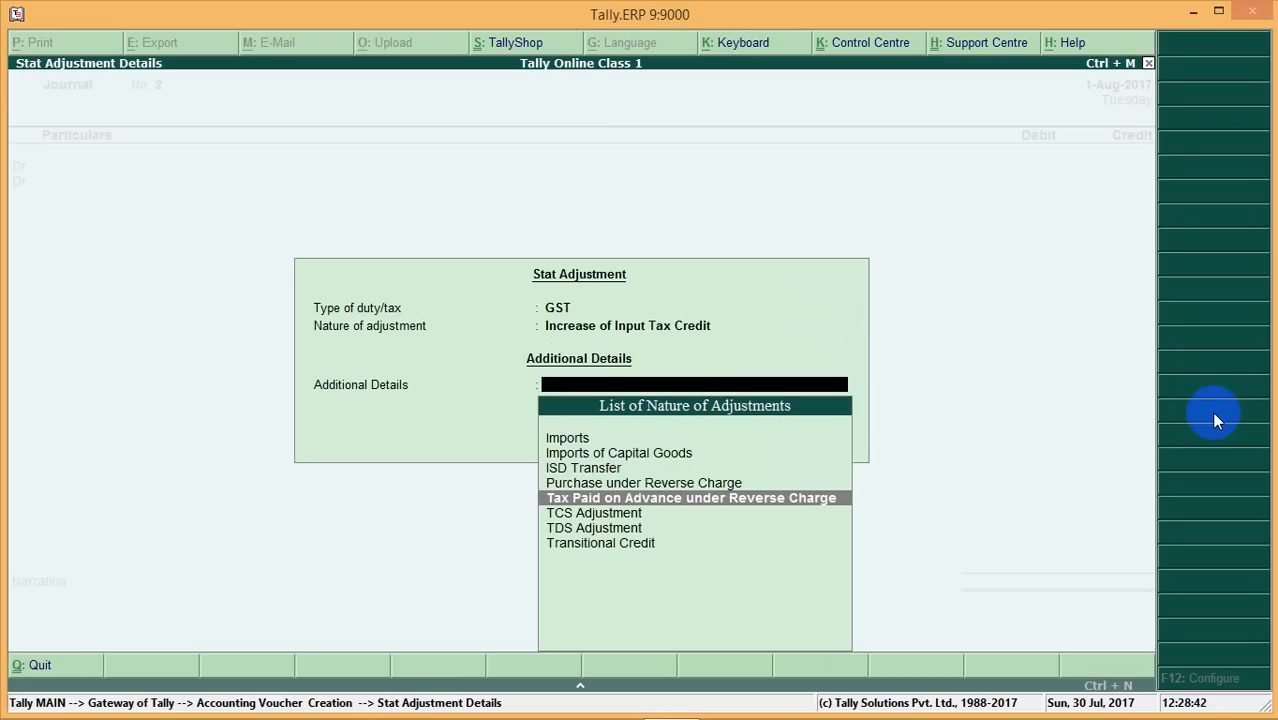
{"action": "key", "text": "Return"}
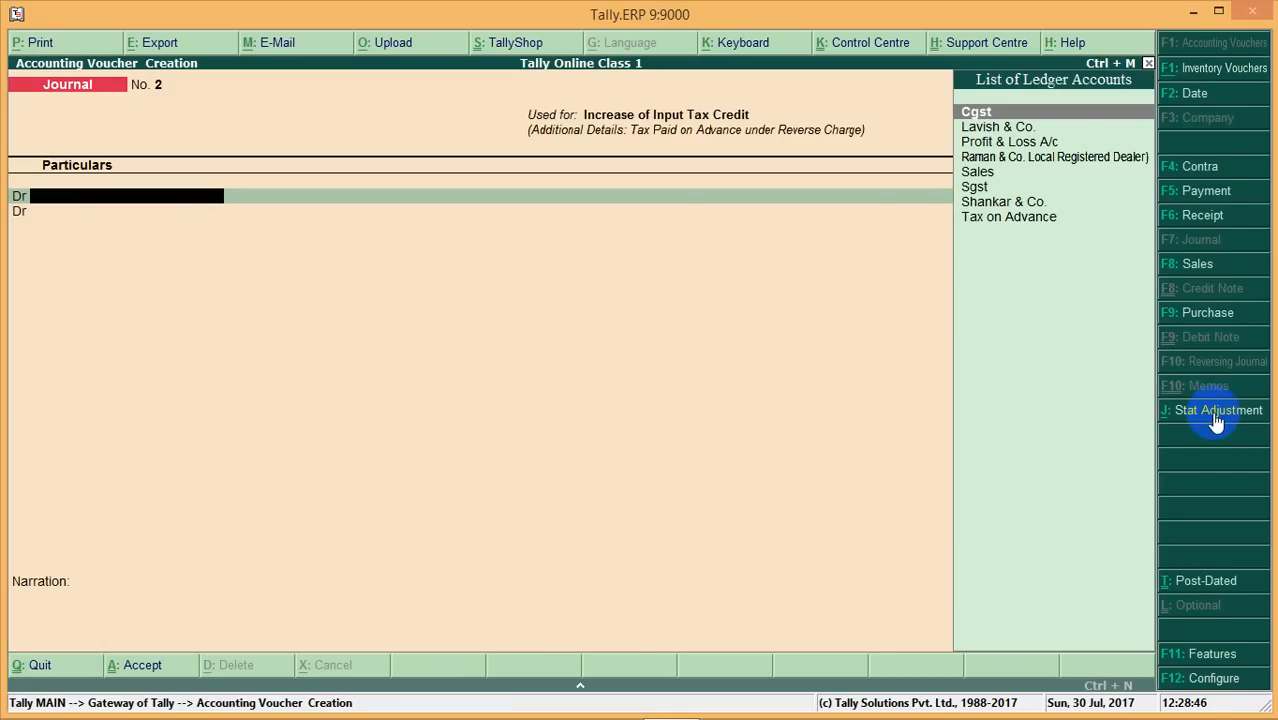
Debit the Cgst and Sgst ledgers with 600 each in the journal
{"action": "key", "text": "Return"}
{"action": "type", "text": "990"}
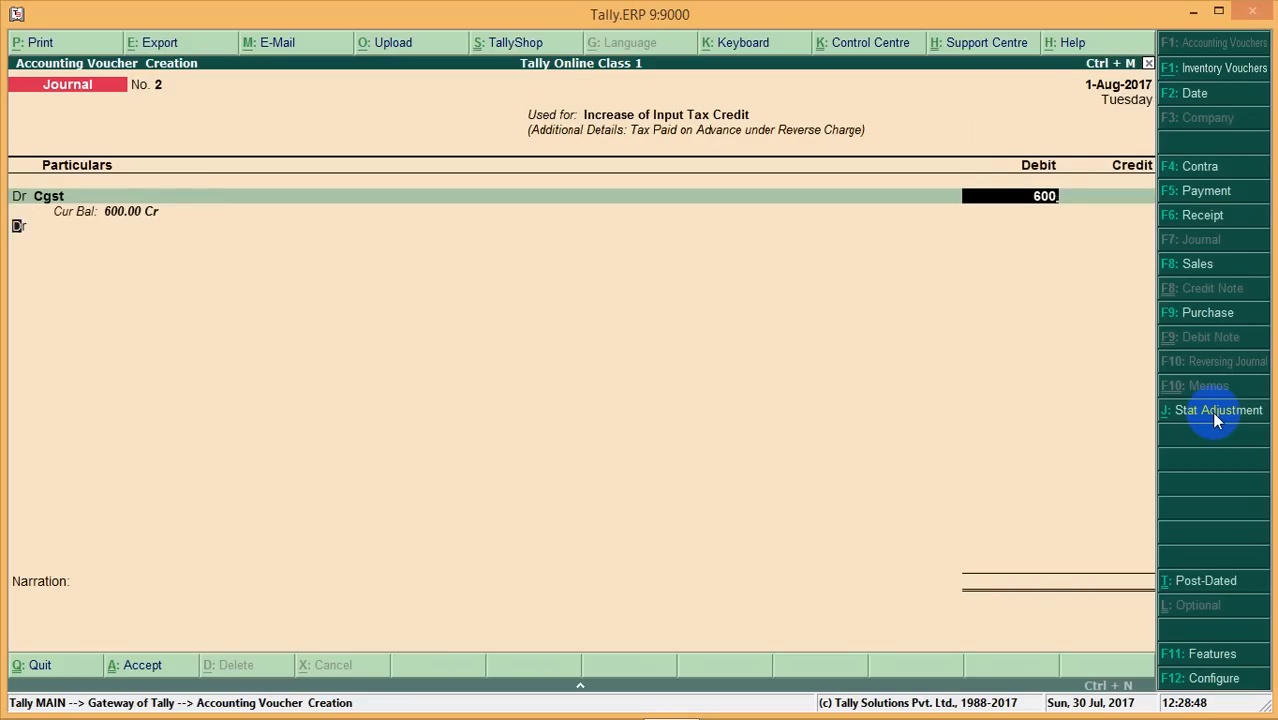
{"action": "key", "text": "Return"}
{"action": "type", "text": "sgst"}
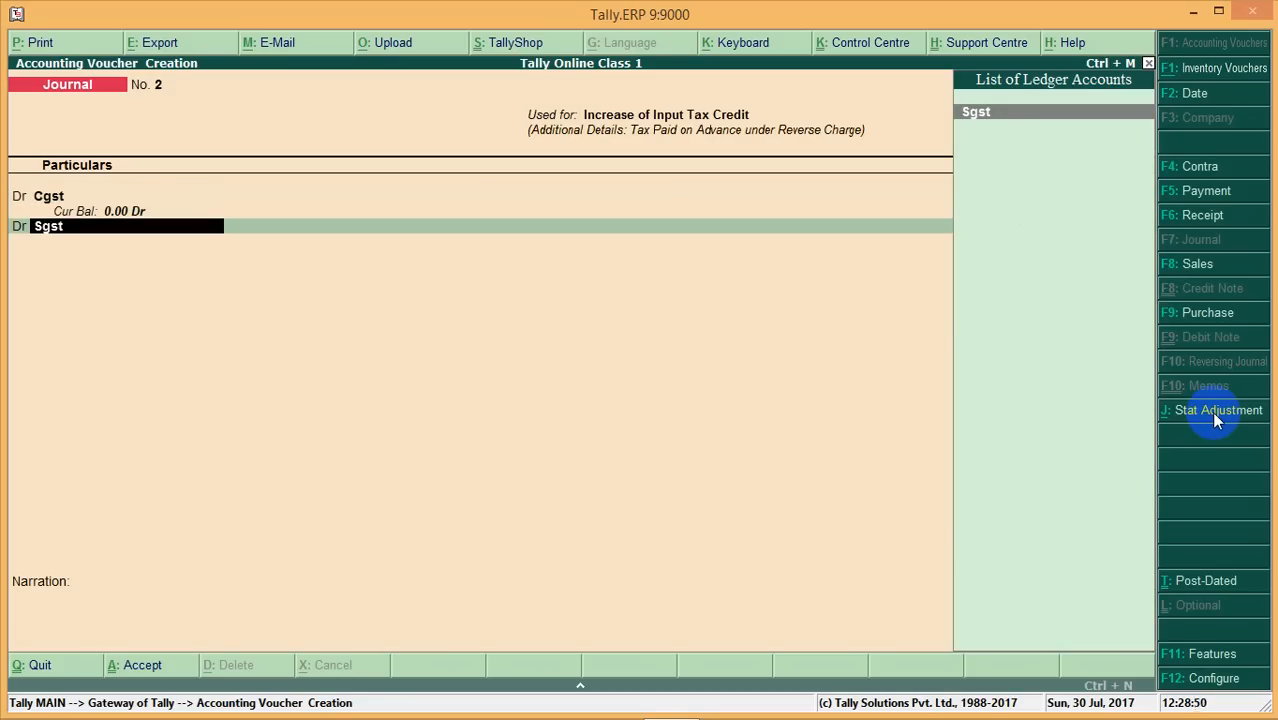
{"action": "key", "text": "Return"}
{"action": "type", "text": "6000"}
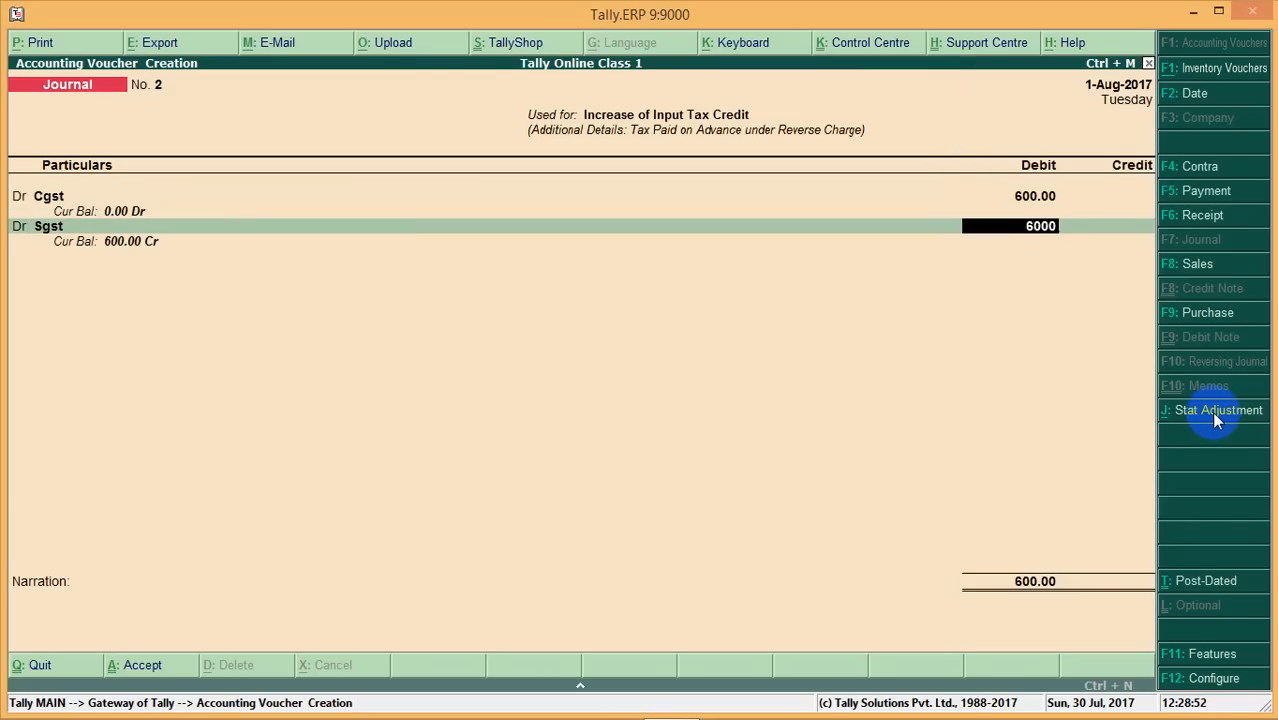
{"action": "key", "text": "BackSpace"}
{"action": "key", "text": "Return"}
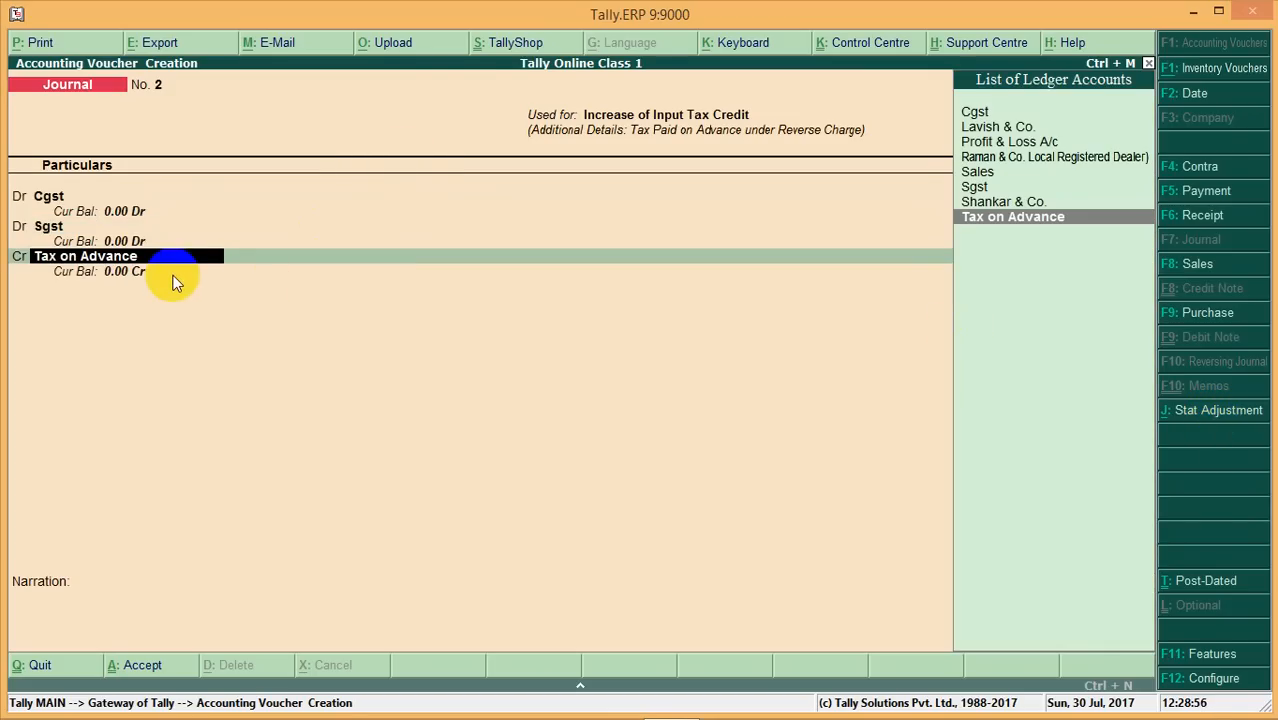
Credit Tax on Advance with 1,200 and accept the journal voucher
{"action": "key", "text": "Return"}
{"action": "key", "text": "Return"}
{"action": "key", "text": "Return"}
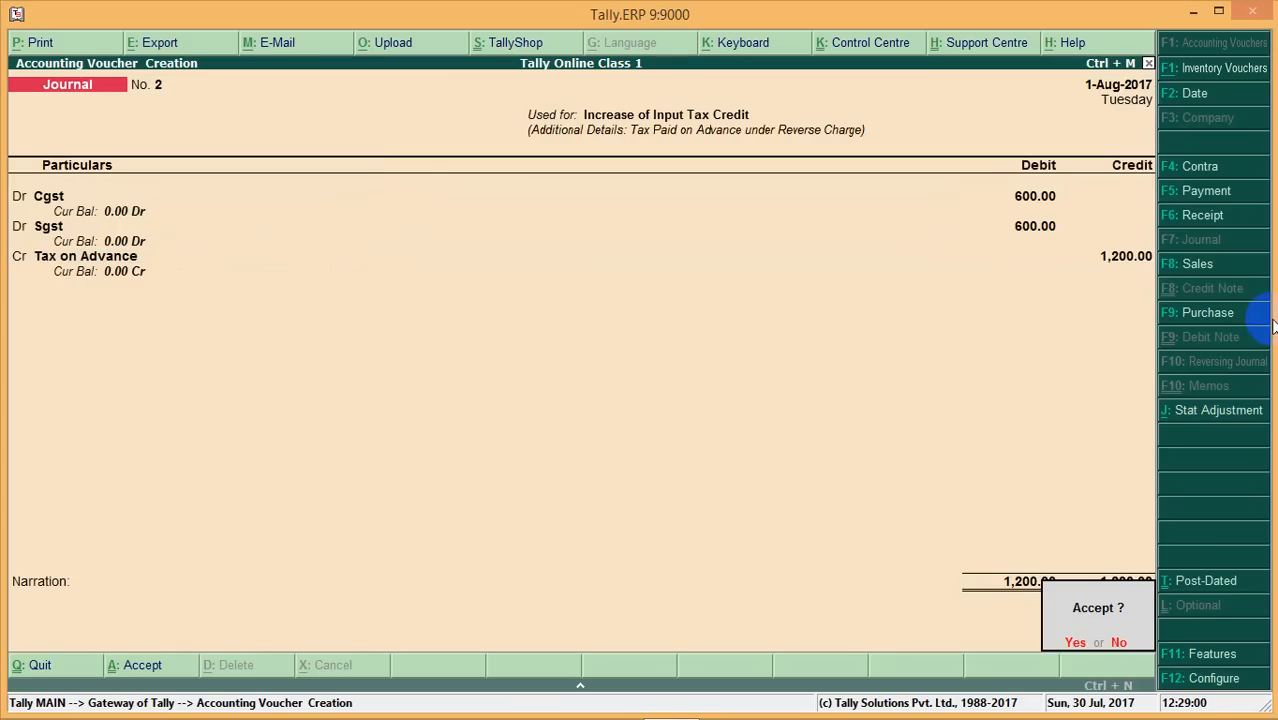
{"action": "key", "text": "Return"}
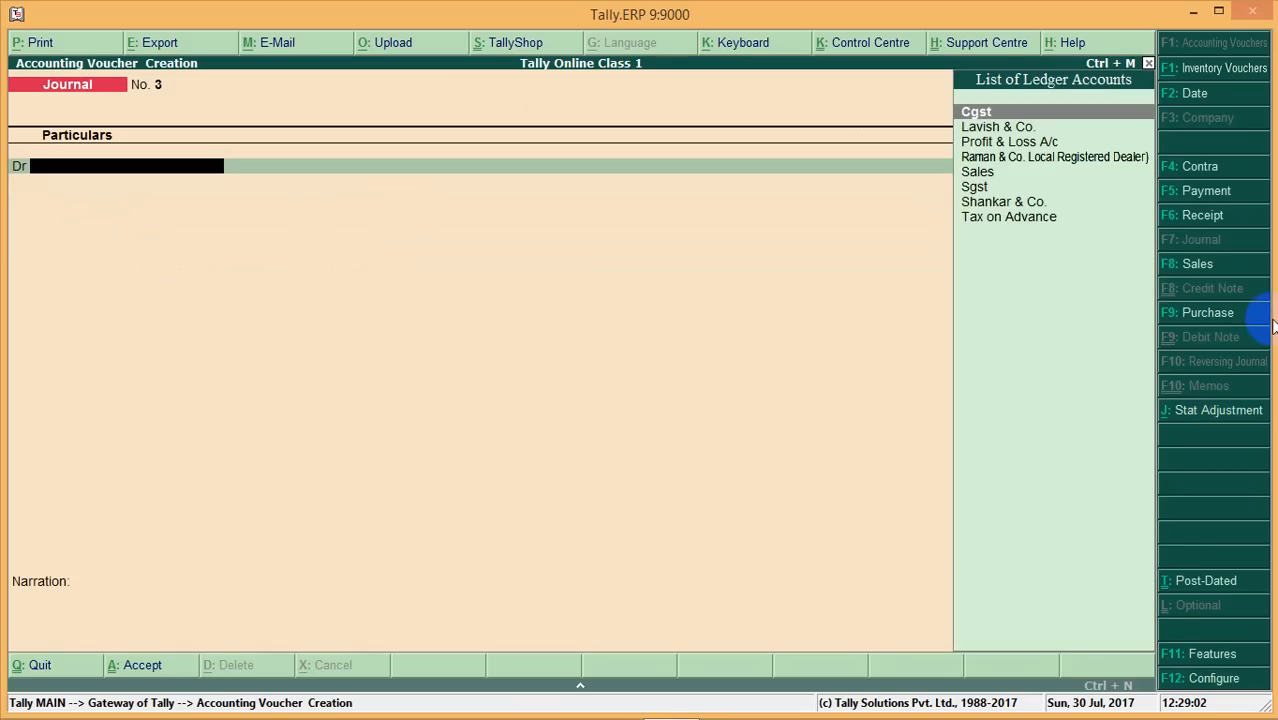
Leave voucher entry without starting another journal and open the Balance Sheet
{"action": "key", "text": "Escape"}
{"action": "key", "text": "Return"}
{"action": "key", "text": "Down"}
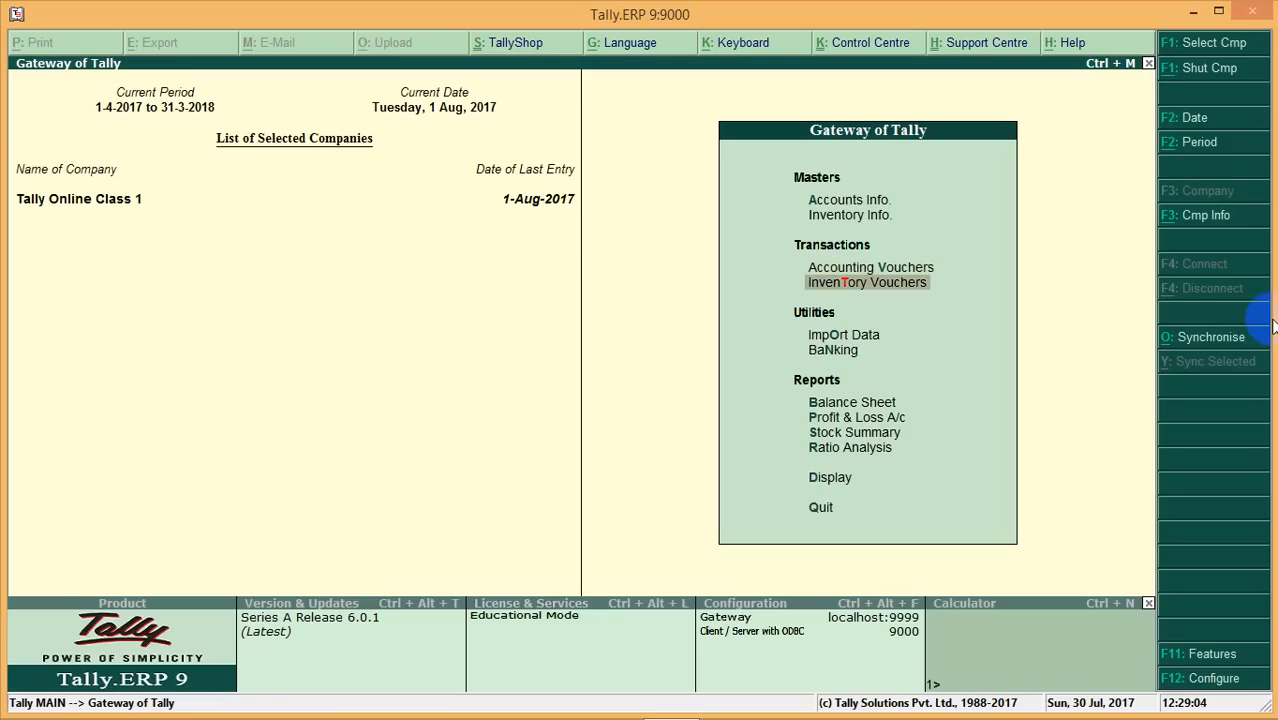
{"action": "key", "text": "Down"}
{"action": "key", "text": "Down"}
{"action": "key", "text": "Down"}
{"action": "key", "text": "Down"}
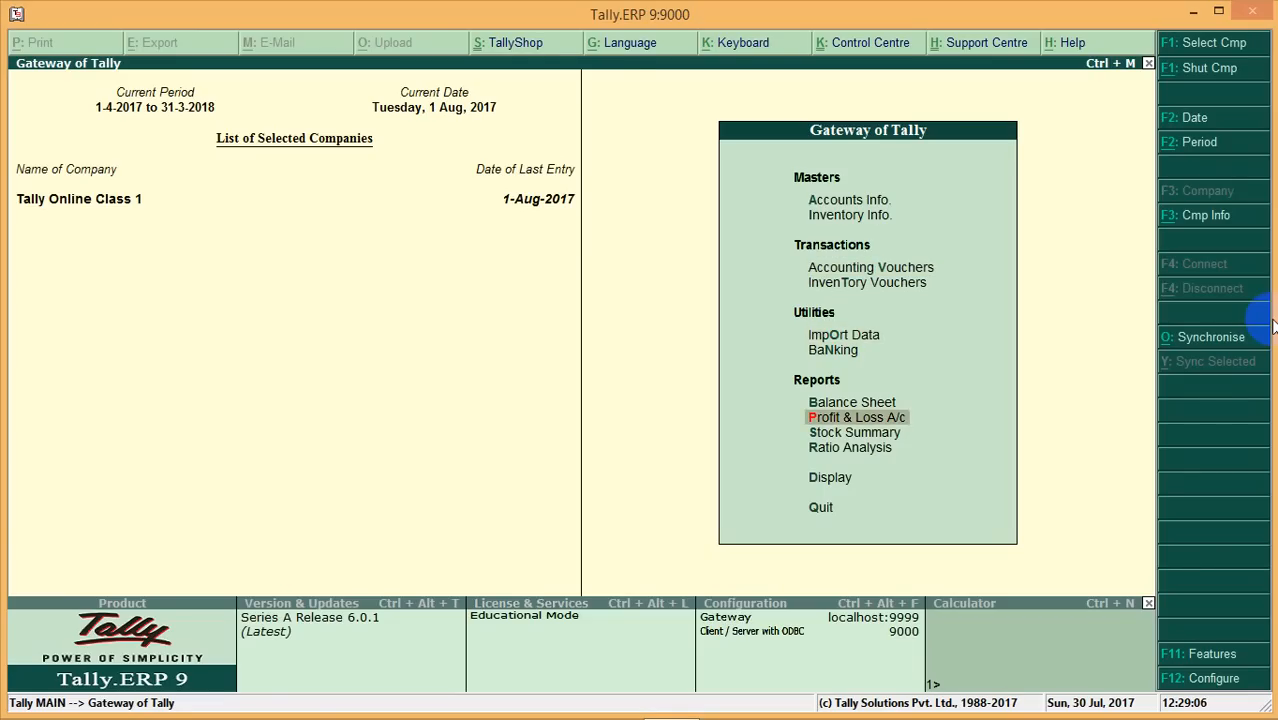
{"action": "key", "text": "Up"}
{"action": "key", "text": "Return"}
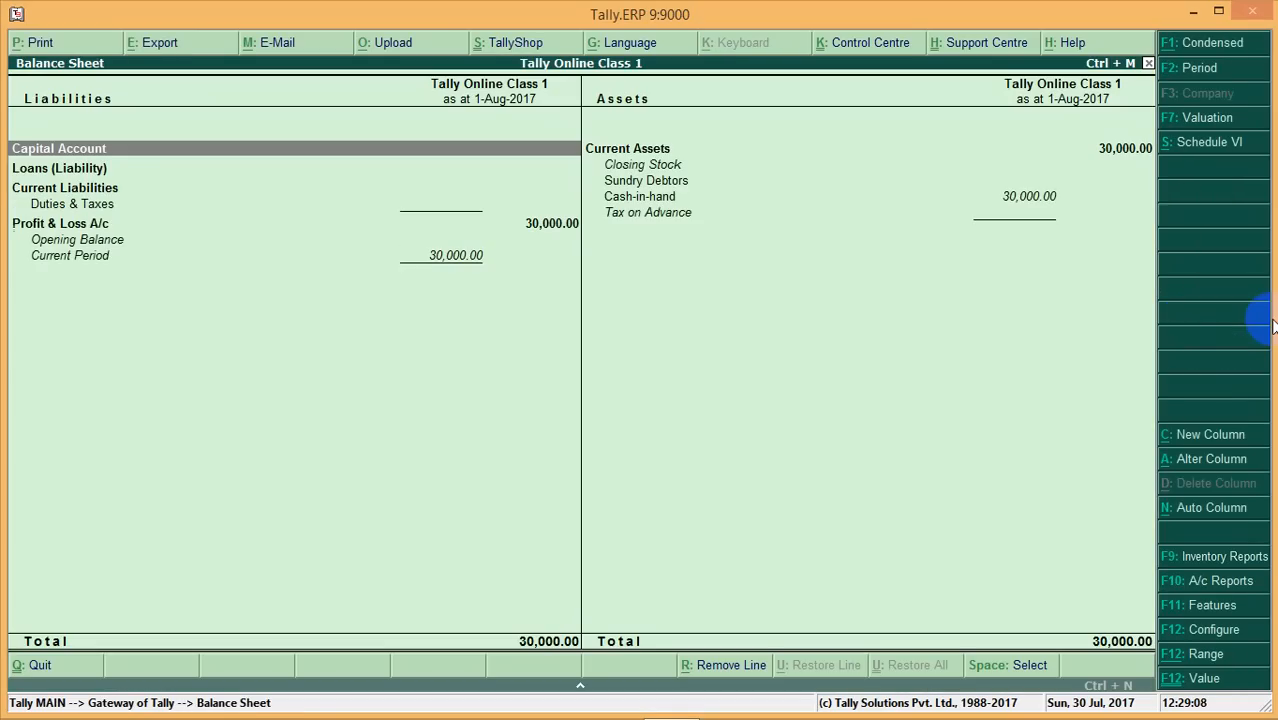
Check the Duties & Taxes line under Current Liabilities in the Balance Sheet and close the report
{"action": "key", "text": "Down"}
{"action": "key", "text": "Down"}
{"action": "key", "text": "Down"}
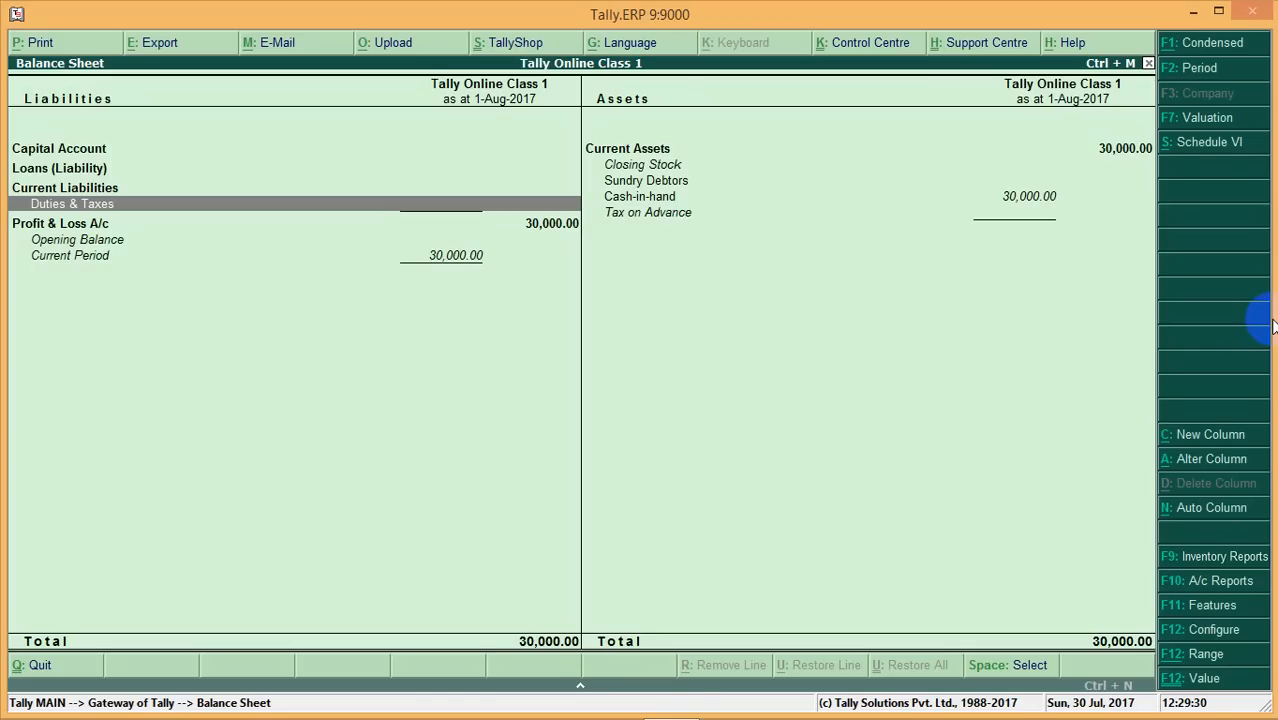
{"action": "key", "text": "Escape"}
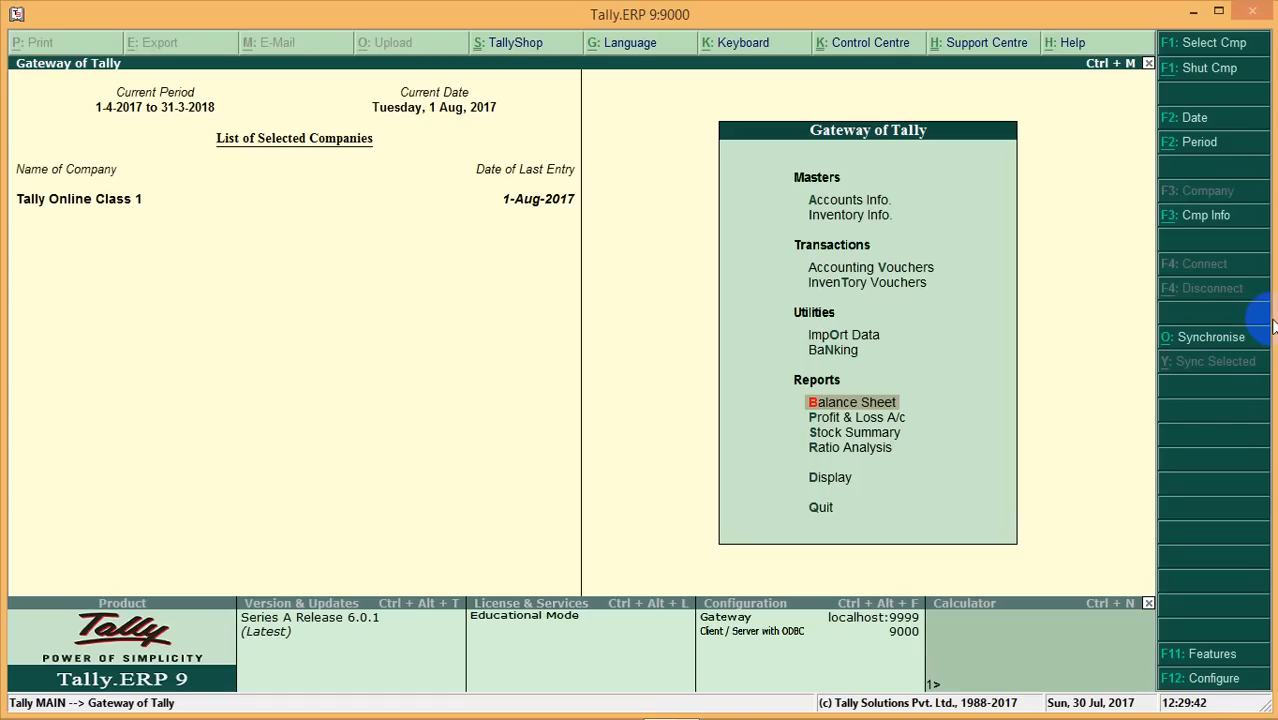
Start a receipt voucher with Cash as the receiving account
{"action": "key", "text": "Up"}
{"action": "key", "text": "Up"}
{"action": "key", "text": "Up"}
{"action": "key", "text": "Up"}
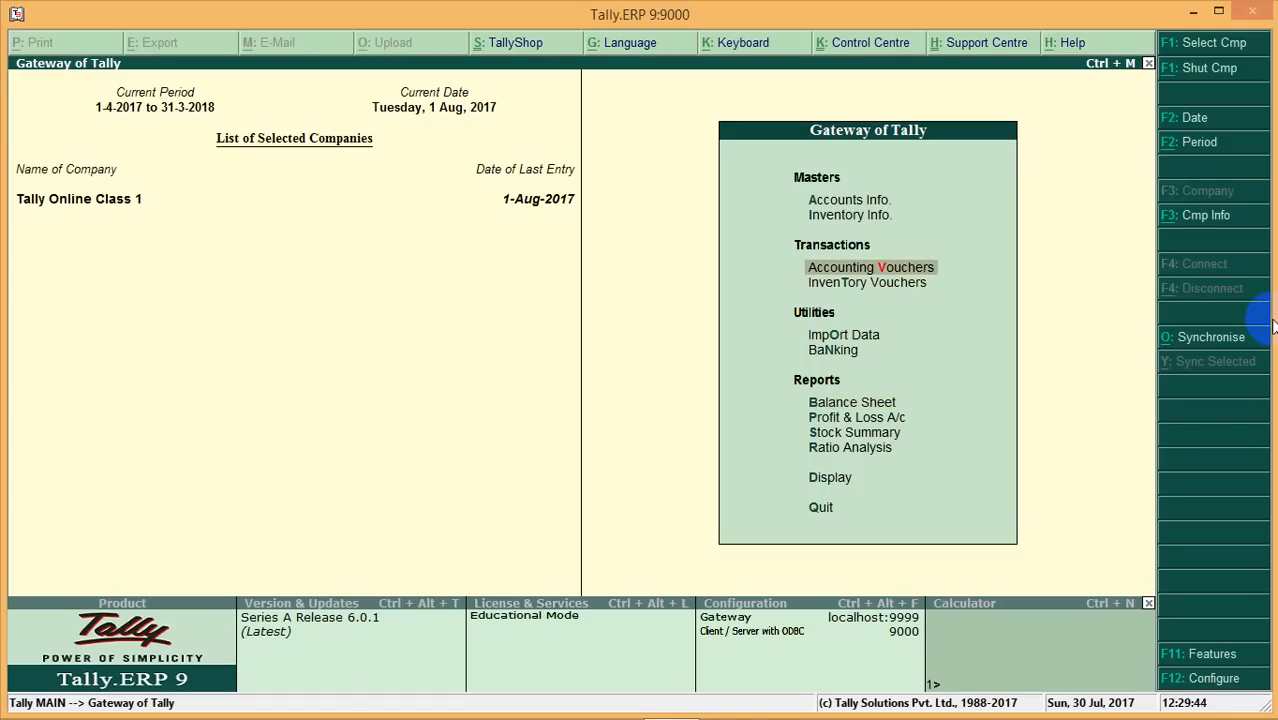
{"action": "key", "text": "Return"}
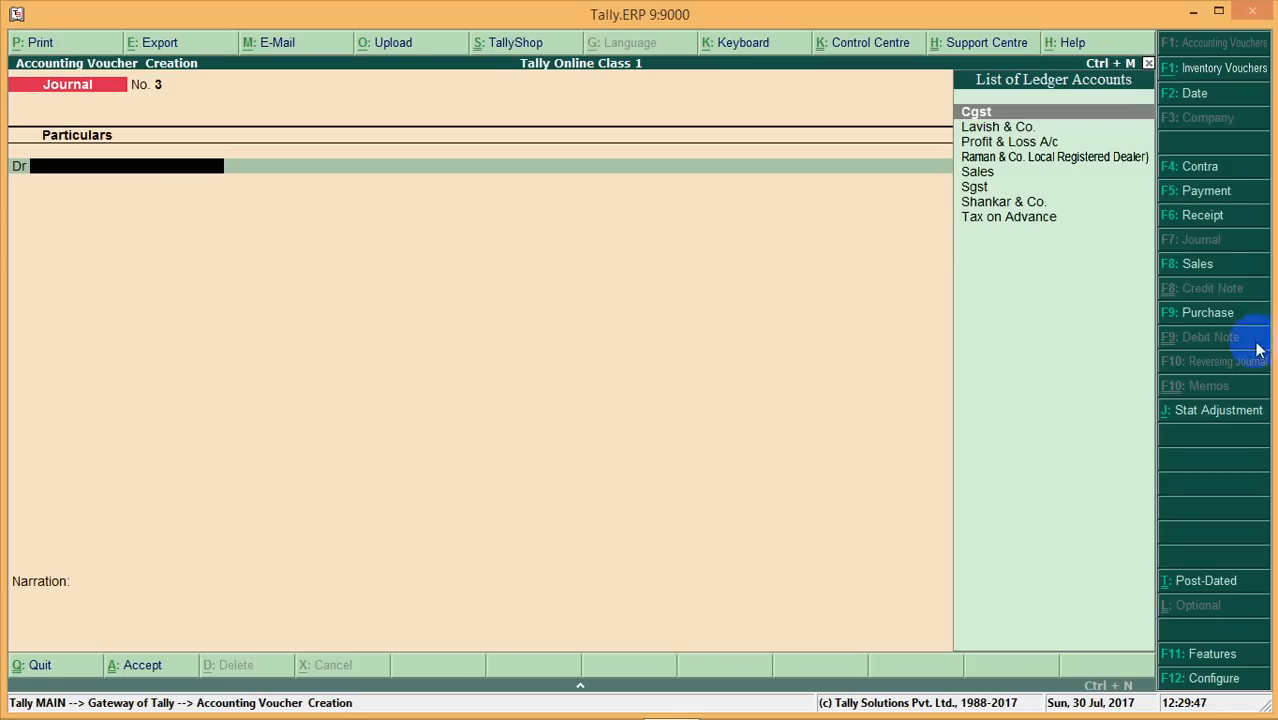
{"action": "left_click", "coordinate": [1203, 218]}
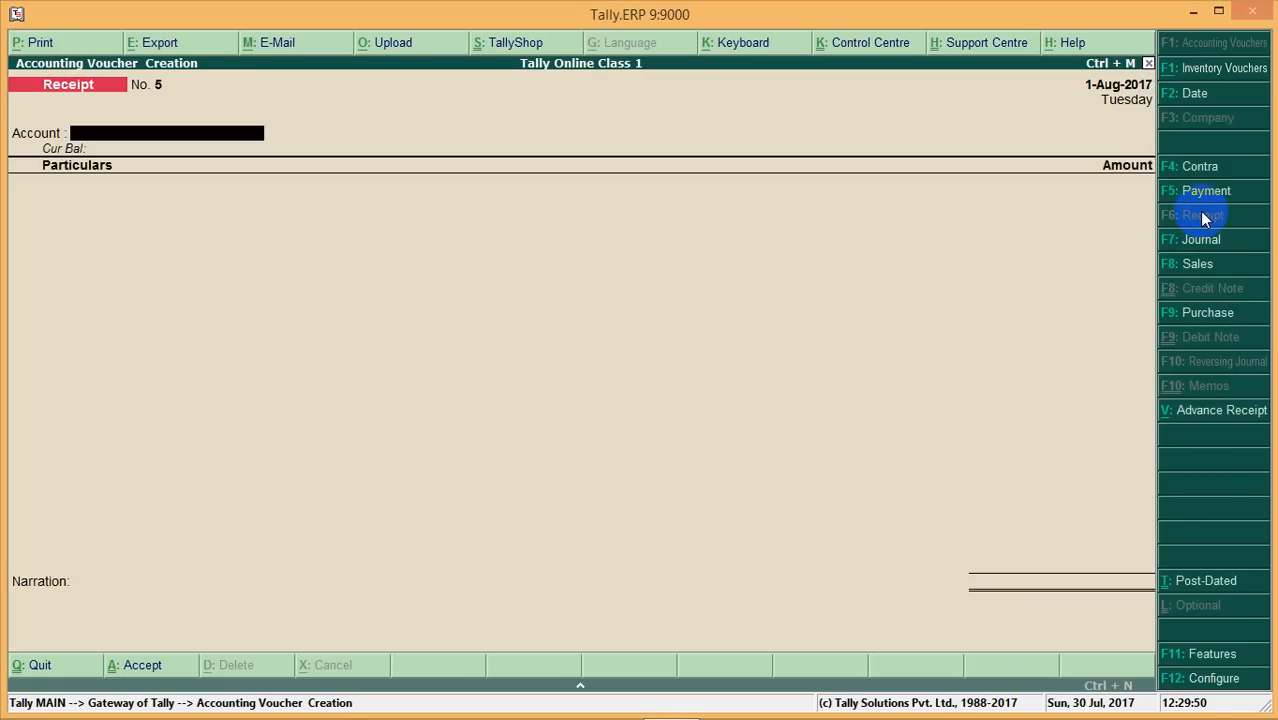
{"action": "type", "text": "Ca"}
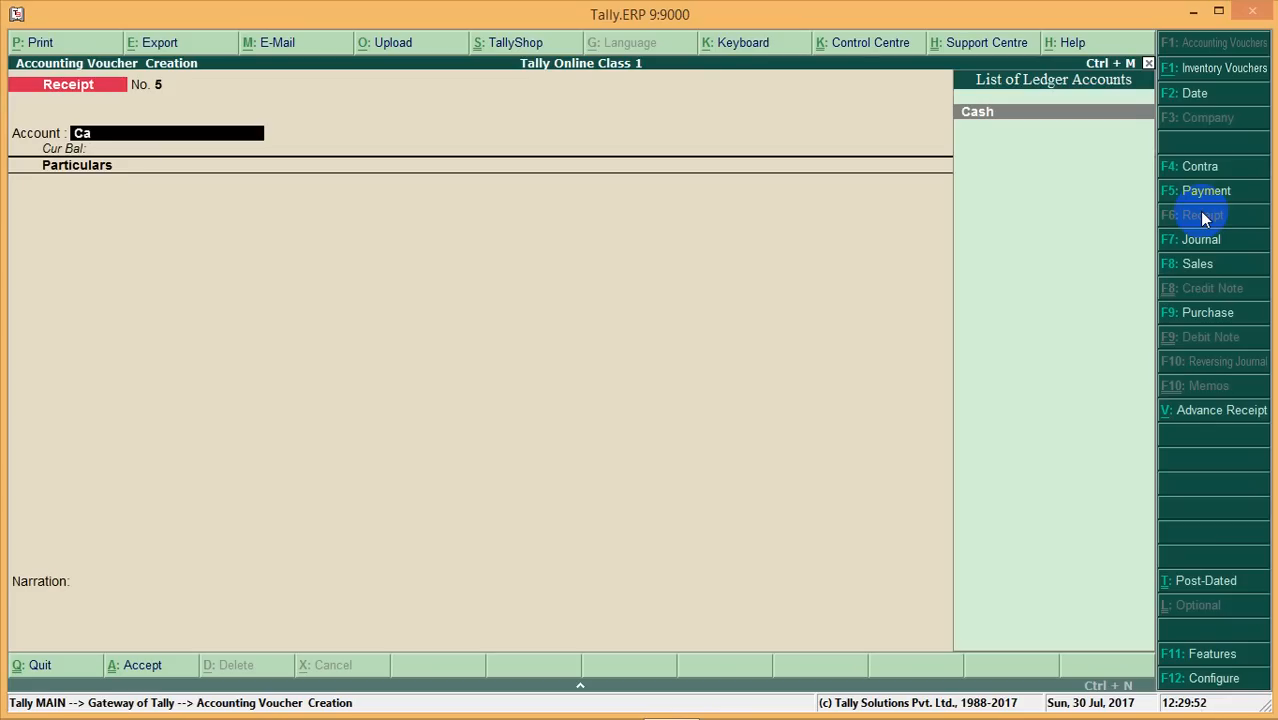
{"action": "key", "text": "Return"}
Credit Shankar & Co. with 10,000 in the receipt voucher
{"action": "type", "text": "Sh"}
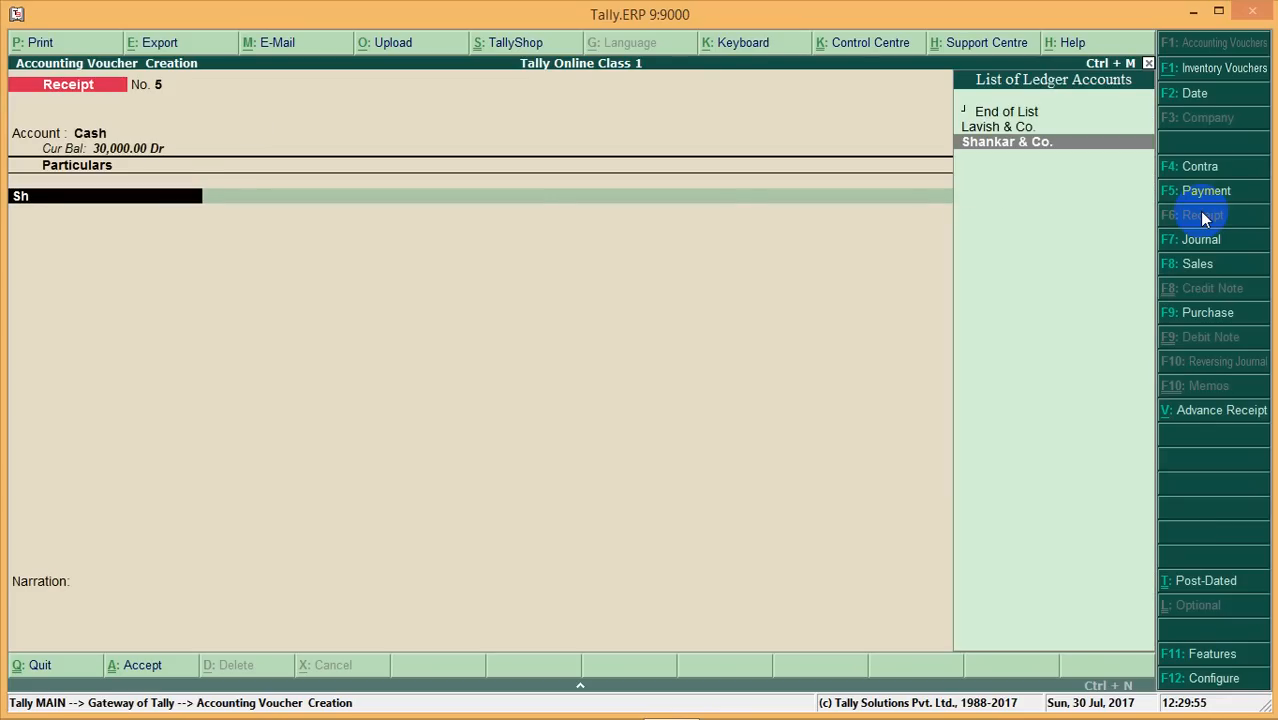
{"action": "key", "text": "Return"}
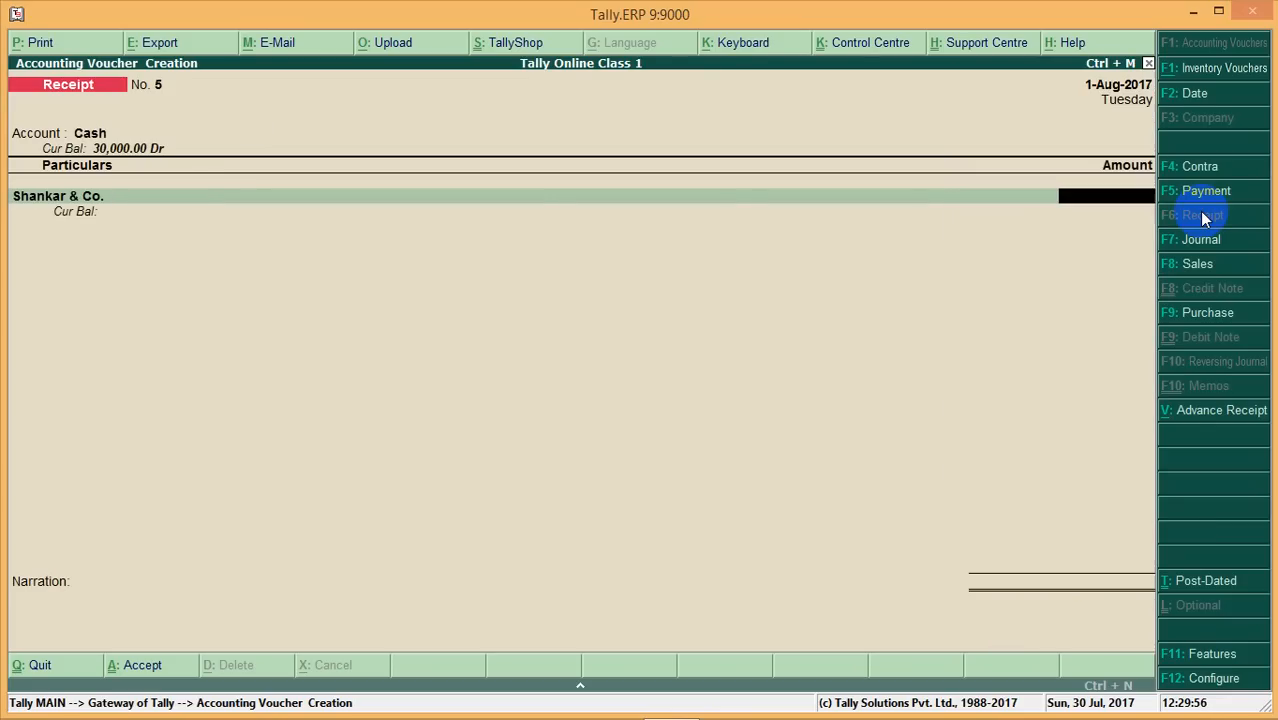
{"action": "type", "text": "10000"}
{"action": "key", "text": "Return"}
Allocate the 10,000 from Shankar & Co. as an Advance bill reference and accept the receipt
{"action": "key", "text": "Up"}
{"action": "key", "text": "Up"}
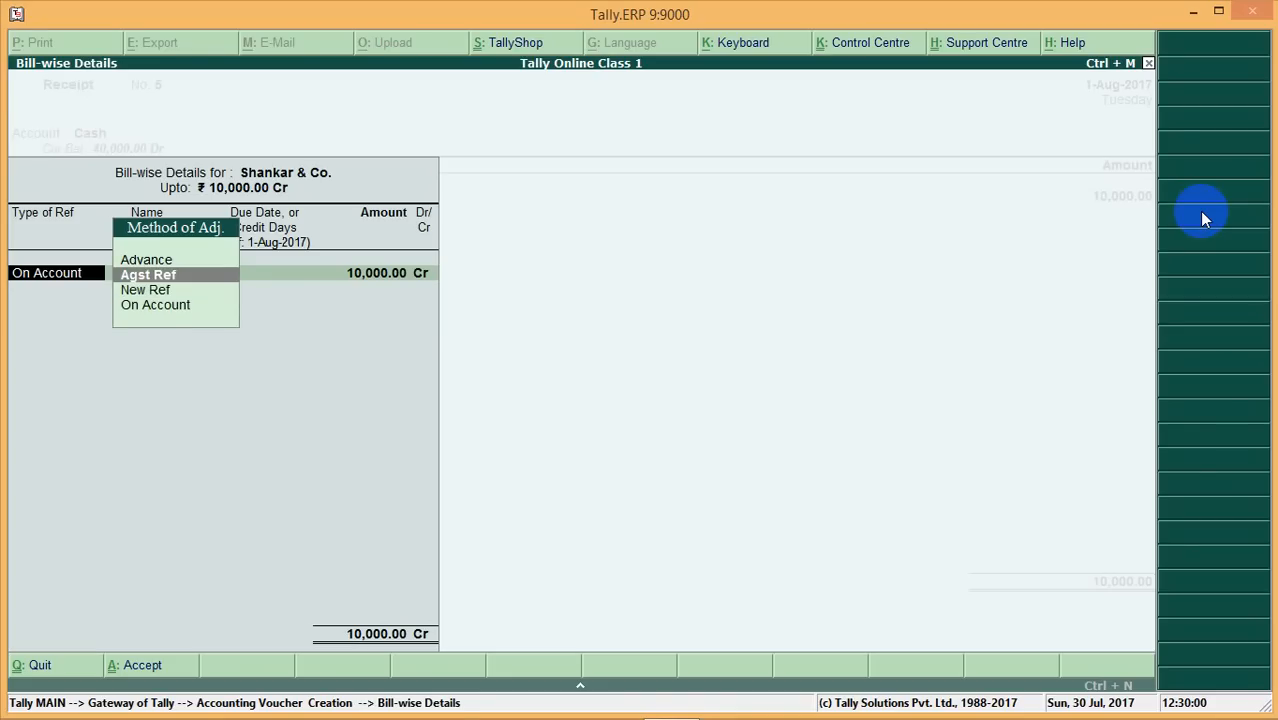
{"action": "key", "text": "Up"}
{"action": "key", "text": "Return"}
{"action": "key", "text": "Return"}
{"action": "key", "text": "Return"}
{"action": "key", "text": "Return"}
{"action": "key", "text": "Return"}
{"action": "key", "text": "Return"}
{"action": "key", "text": "Return"}
{"action": "key", "text": "Return"}
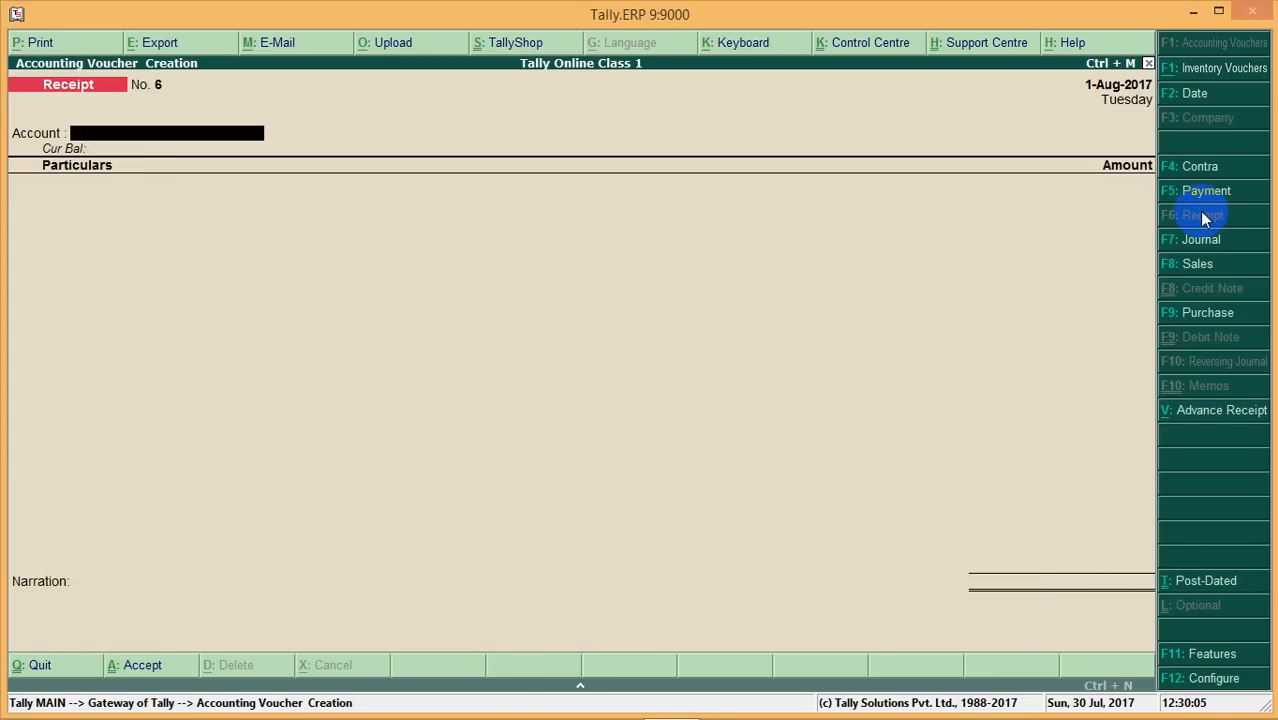
Leave voucher entry and open the GSTR-1 report from the GST statutory reports
{"action": "key", "text": "Escape"}
{"action": "key", "text": "Down"}
{"action": "key", "text": "Down"}
{"action": "key", "text": "Down"}
{"action": "key", "text": "Down"}
{"action": "key", "text": "Down"}
{"action": "key", "text": "Down"}
{"action": "key", "text": "Down"}
{"action": "key", "text": "Down"}
{"action": "key", "text": "Return"}
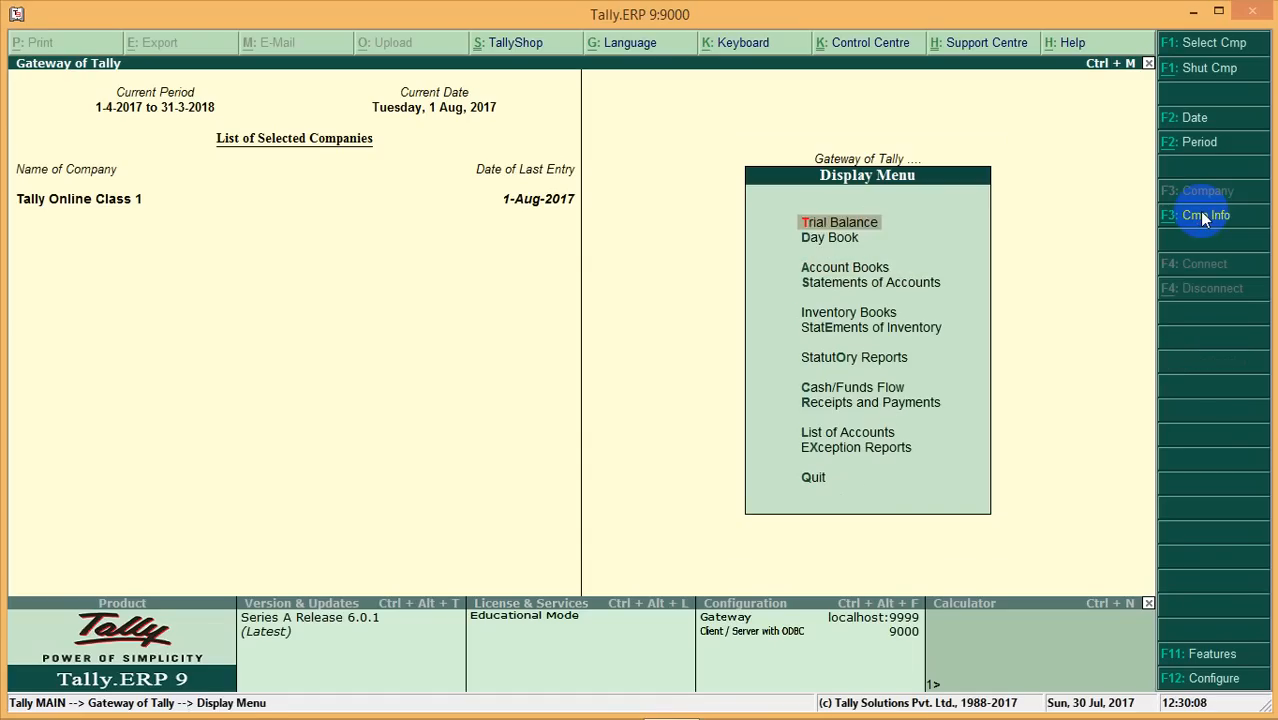
{"action": "key", "text": "Down"}
{"action": "key", "text": "Down"}
{"action": "key", "text": "Down"}
{"action": "key", "text": "Down"}
{"action": "key", "text": "Down"}
{"action": "key", "text": "Down"}
{"action": "key", "text": "Return"}
{"action": "key", "text": "Return"}
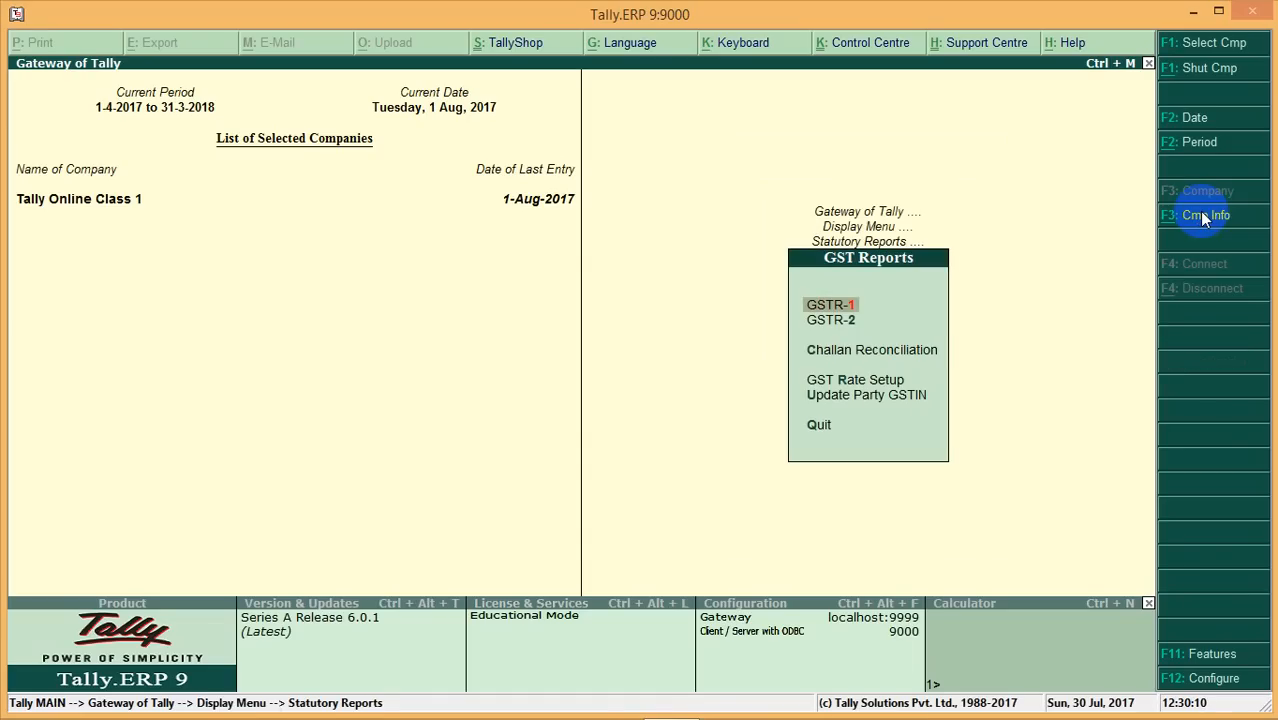
{"action": "key", "text": "Return"}
Examine the GSTR-1 returns summary and table rows for August 2017, and leave the GST reports
{"action": "key", "text": "Down"}
{"action": "key", "text": "Down"}
{"action": "key", "text": "Down"}
{"action": "key", "text": "Down"}
{"action": "key", "text": "Down"}
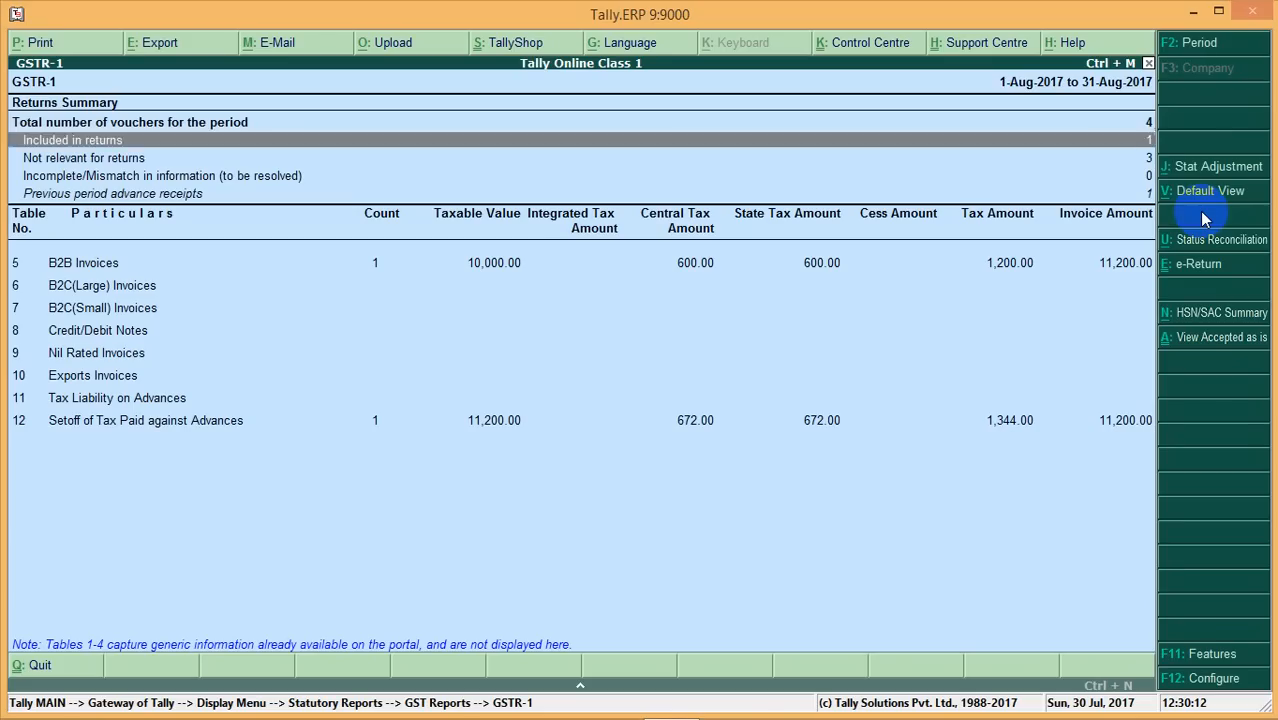
{"action": "key", "text": "Down"}
{"action": "key", "text": "Down"}
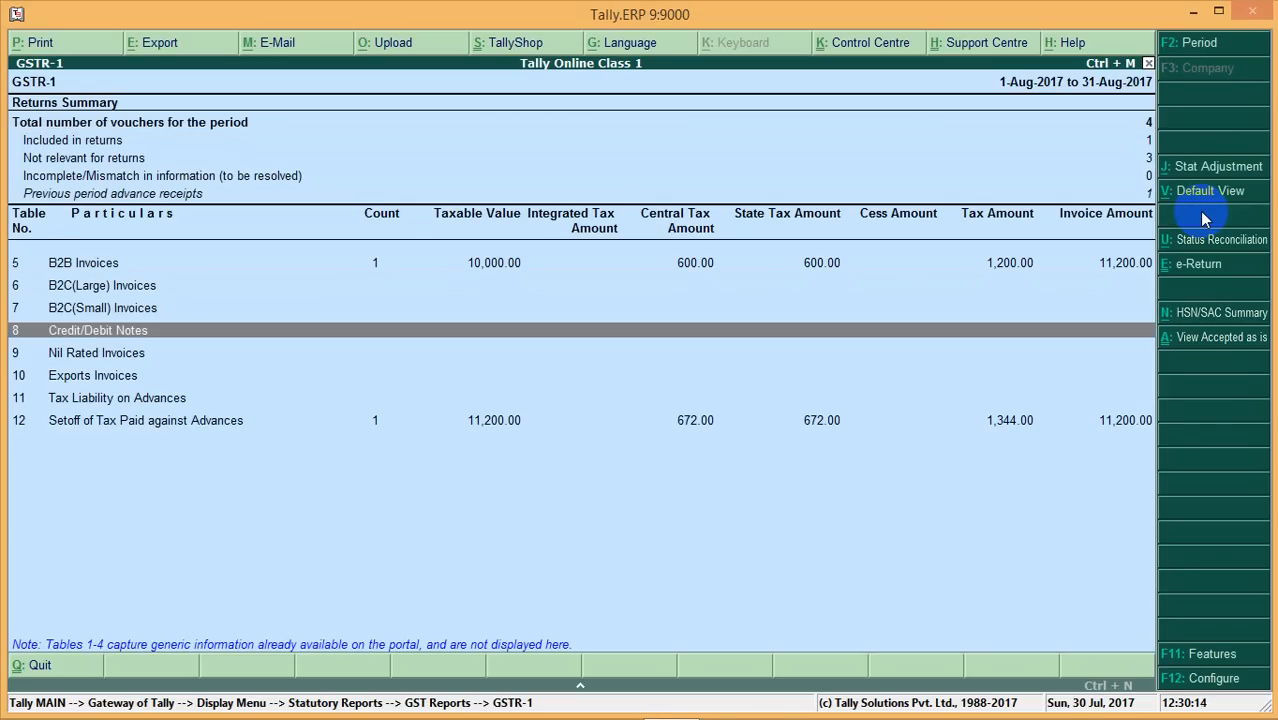
{"action": "key", "text": "Up"}
{"action": "key", "text": "Up"}
{"action": "key", "text": "Up"}
{"action": "key", "text": "Up"}
{"action": "key", "text": "Up"}
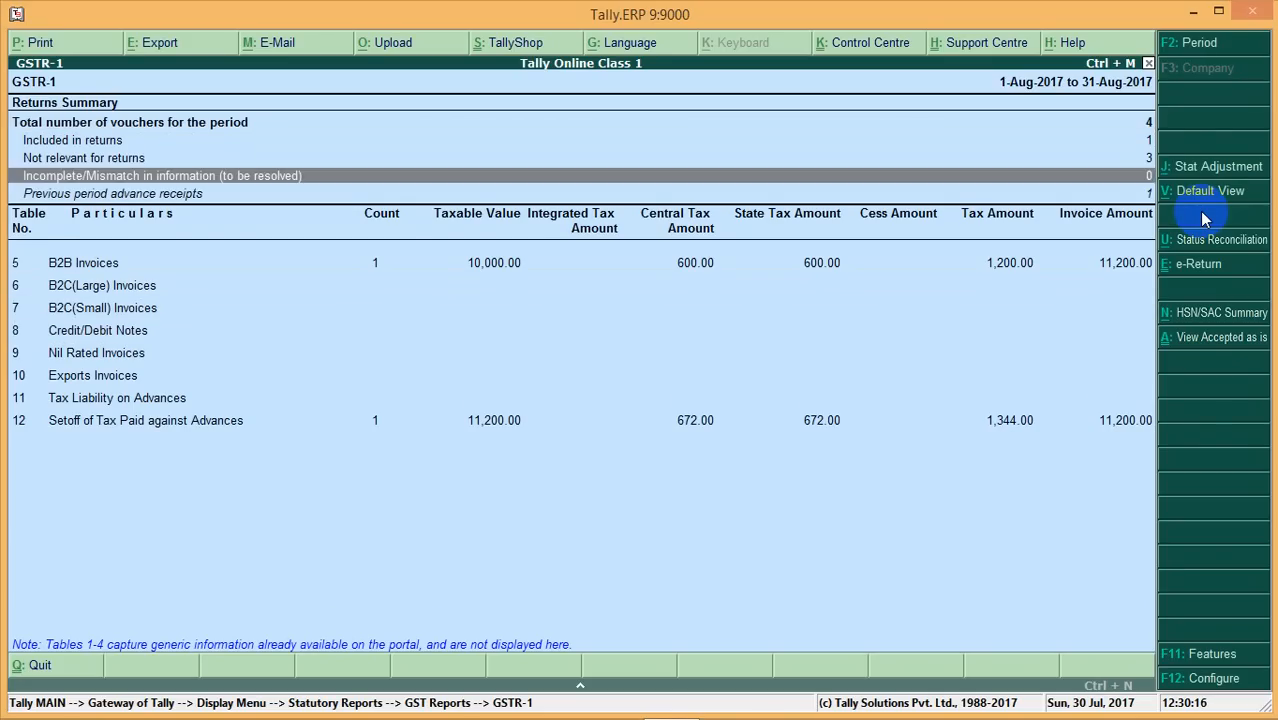
{"action": "key", "text": "Escape"}
{"action": "key", "text": "Escape"}
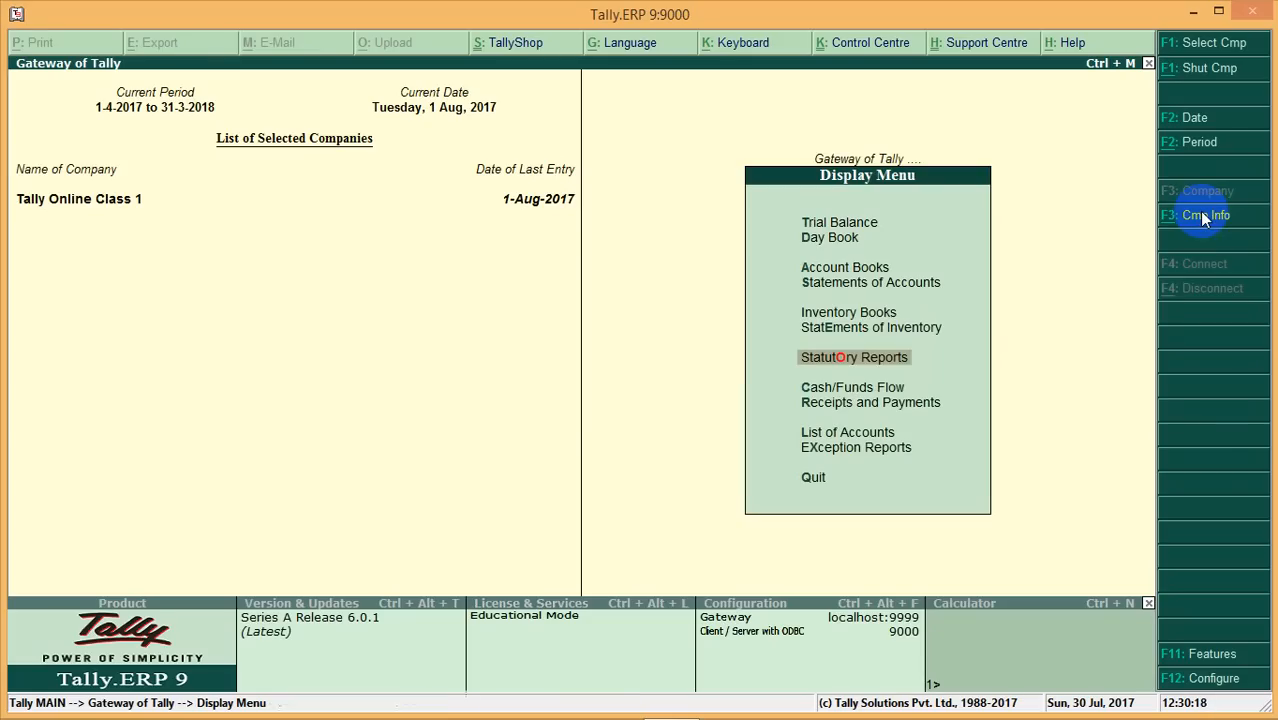
Open the 10,000 Shankar & Co. receipt from the Day Book for alteration
{"action": "key", "text": "Up"}
{"action": "key", "text": "Up"}
{"action": "key", "text": "Up"}
{"action": "key", "text": "Up"}
{"action": "key", "text": "Up"}
{"action": "key", "text": "Return"}
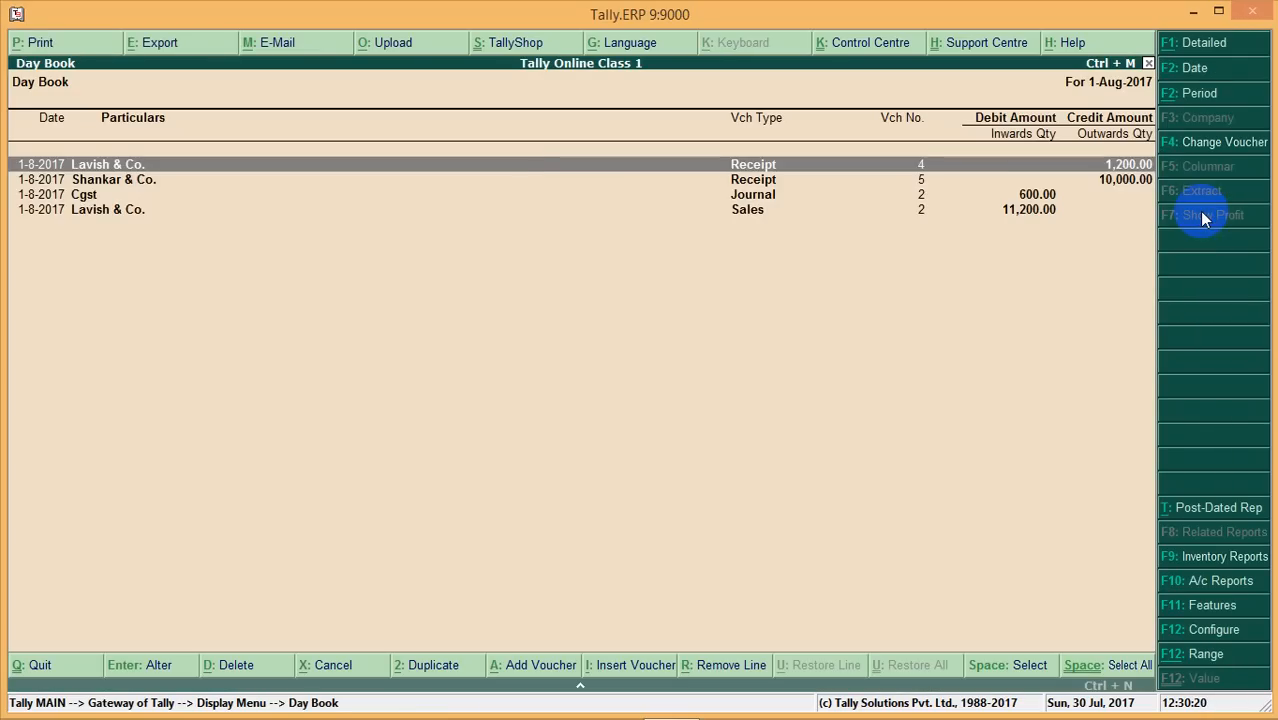
{"action": "key", "text": "Down"}
{"action": "key", "text": "Down"}
{"action": "key", "text": "Down"}
{"action": "key", "text": "Up"}
{"action": "key", "text": "Up"}
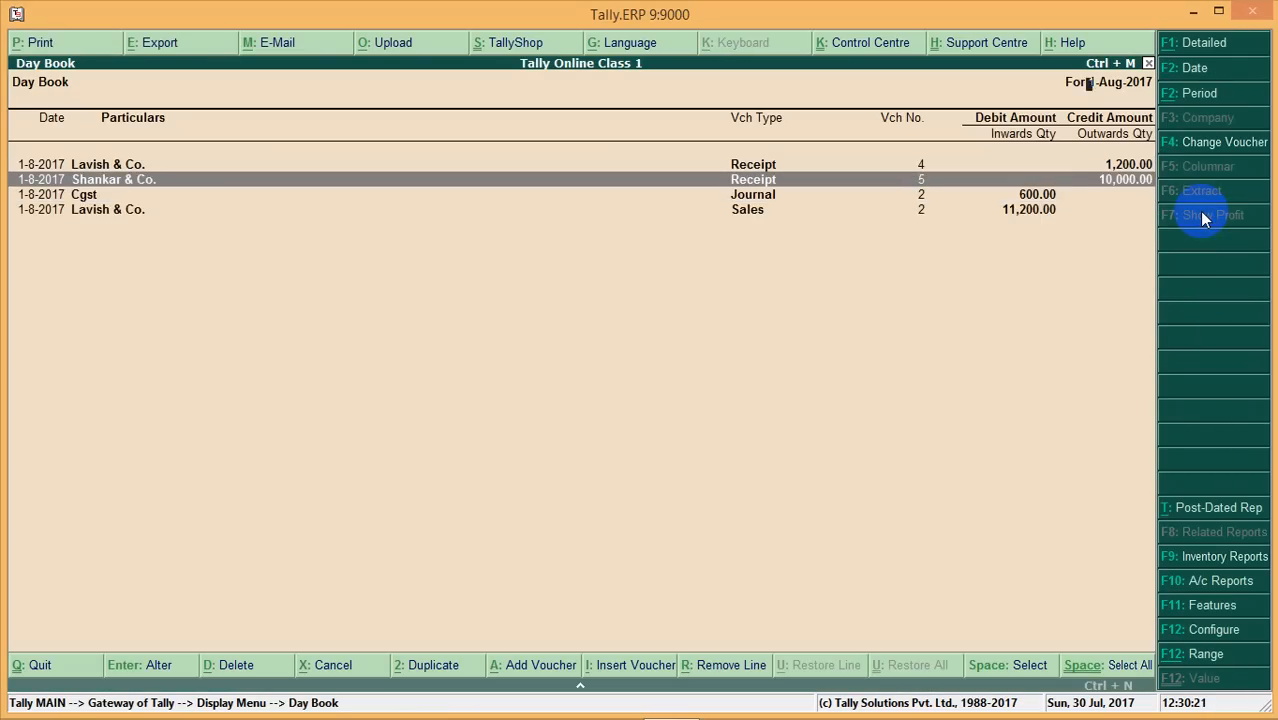
{"action": "key", "text": "Return"}
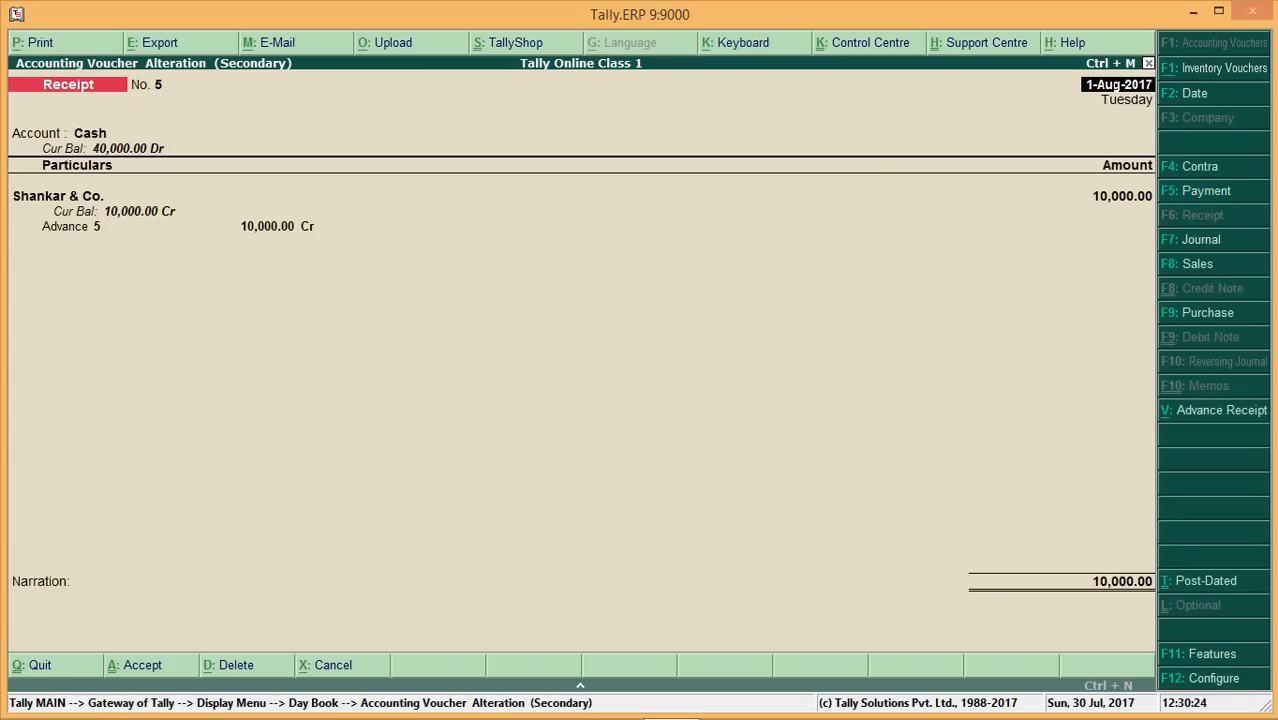
Mark the Shankar & Co. receipt as an Advance Receipt
{"action": "left_click", "coordinate": [1203, 414]}
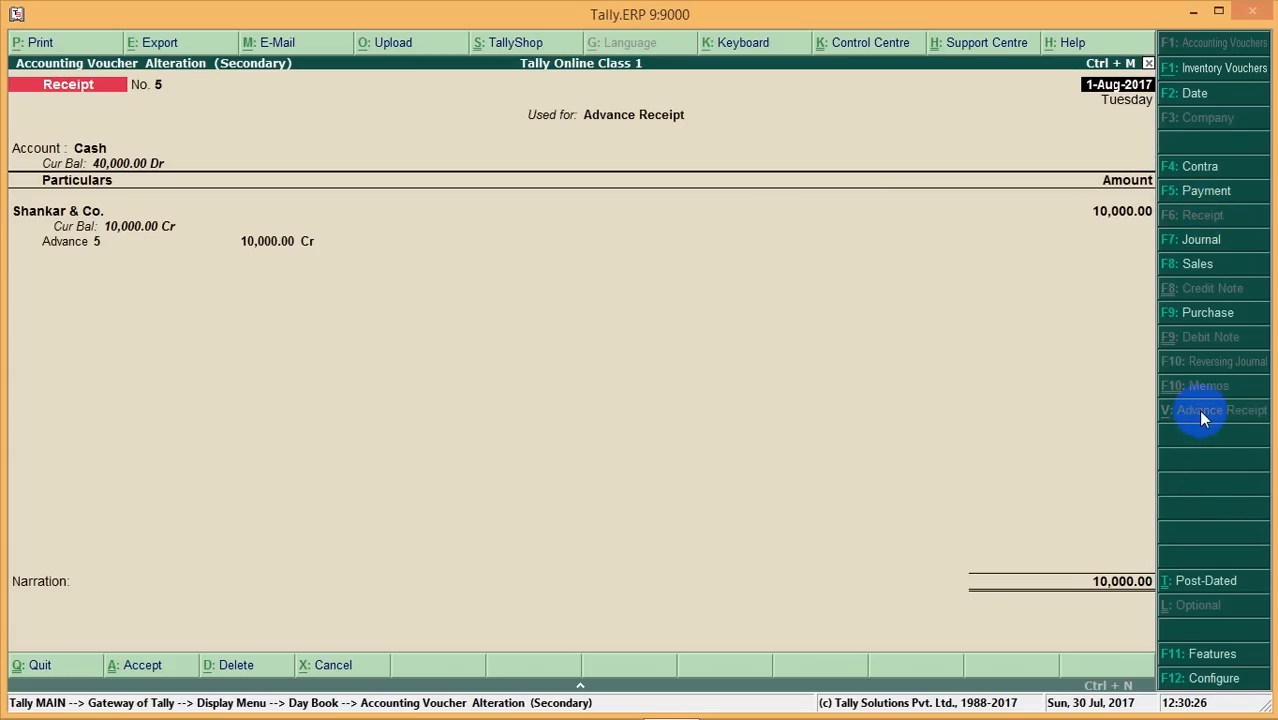
{"action": "key", "text": "Return"}
{"action": "key", "text": "Return"}
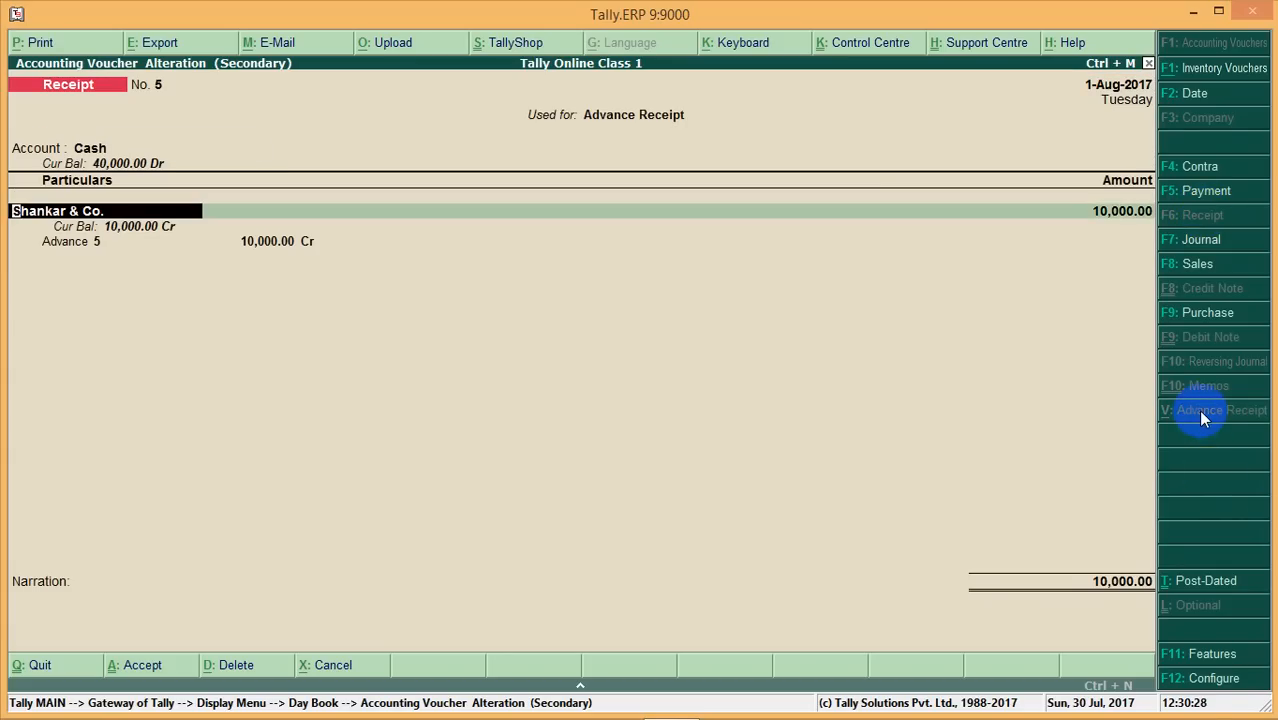
{"action": "key", "text": "Return"}
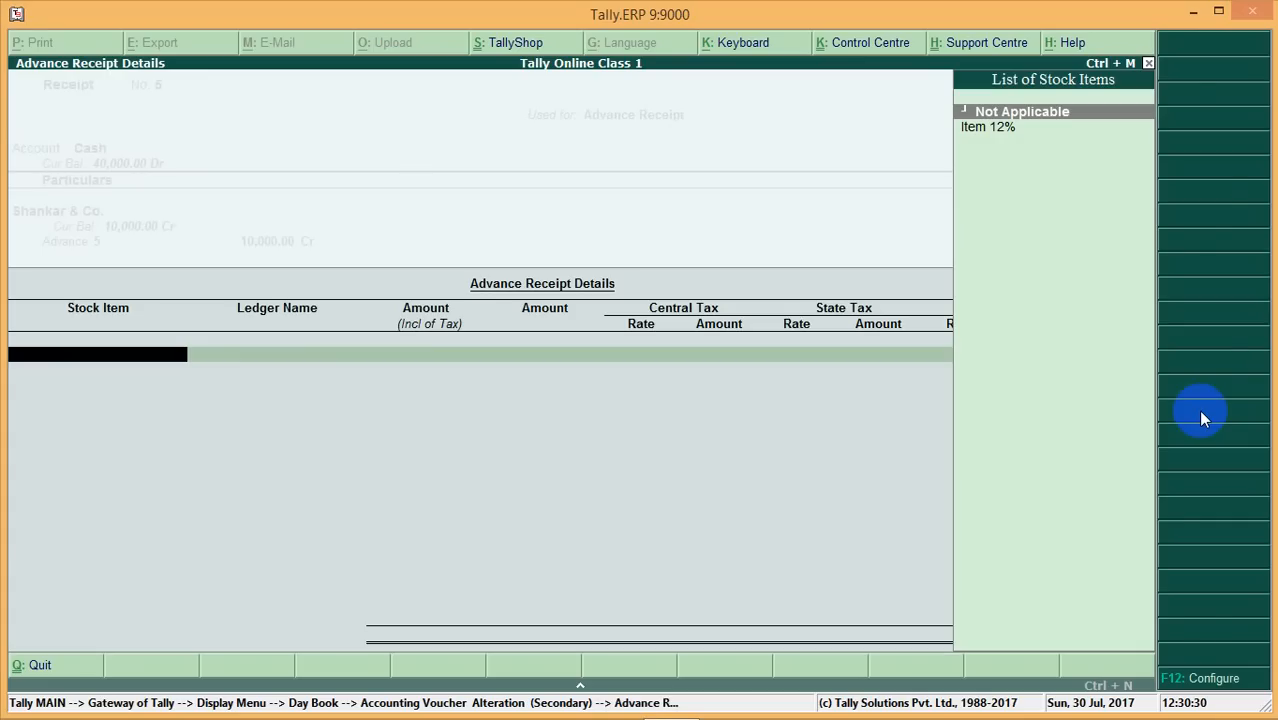
{"action": "key", "text": "Escape"}
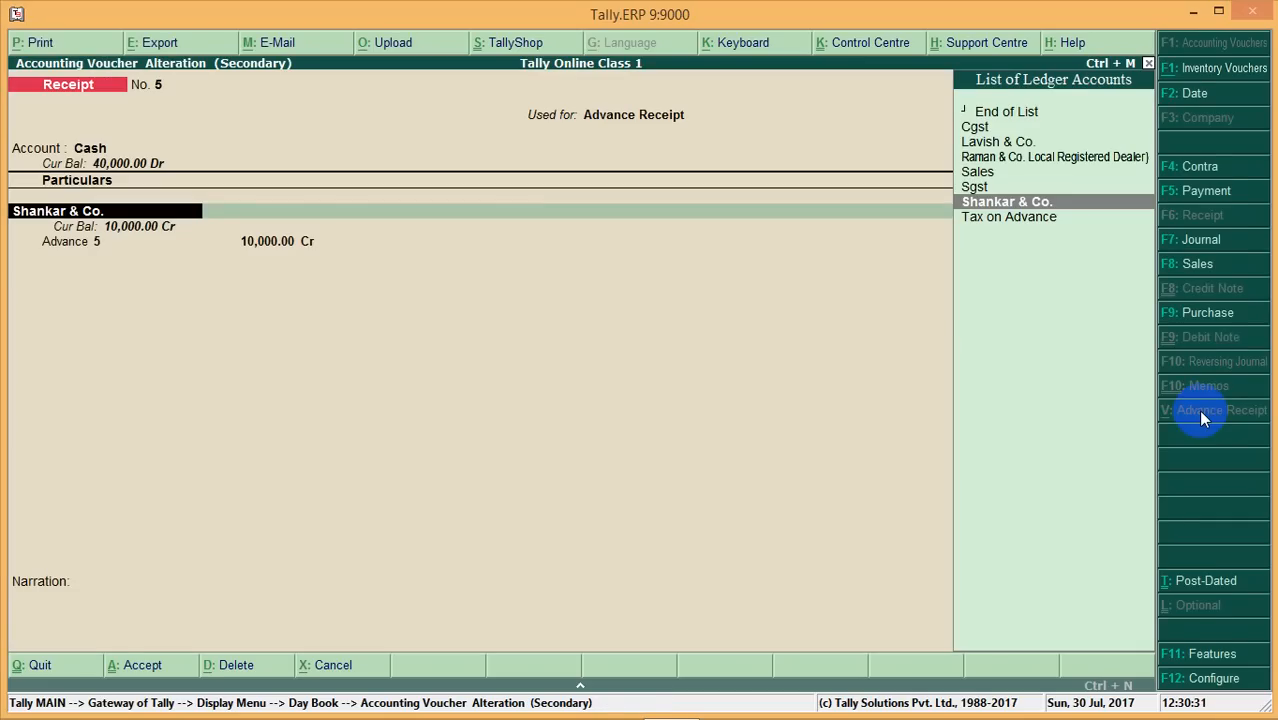
Fill the advance receipt details with stock item Item 12%, ledger Not Applicable and a pre-tax amount of 10,000
{"action": "key", "text": "Return"}
{"action": "key", "text": "Return"}
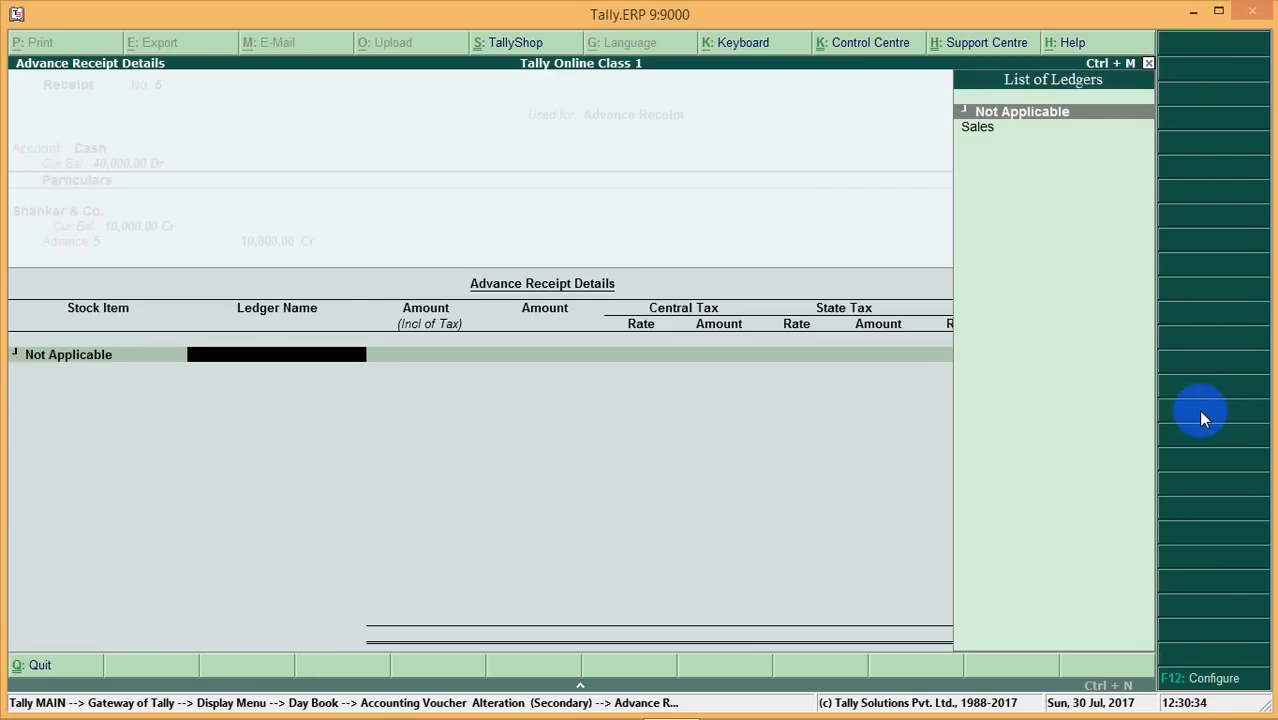
{"action": "key", "text": "BackSpace"}
{"action": "key", "text": "Down"}
{"action": "key", "text": "Return"}
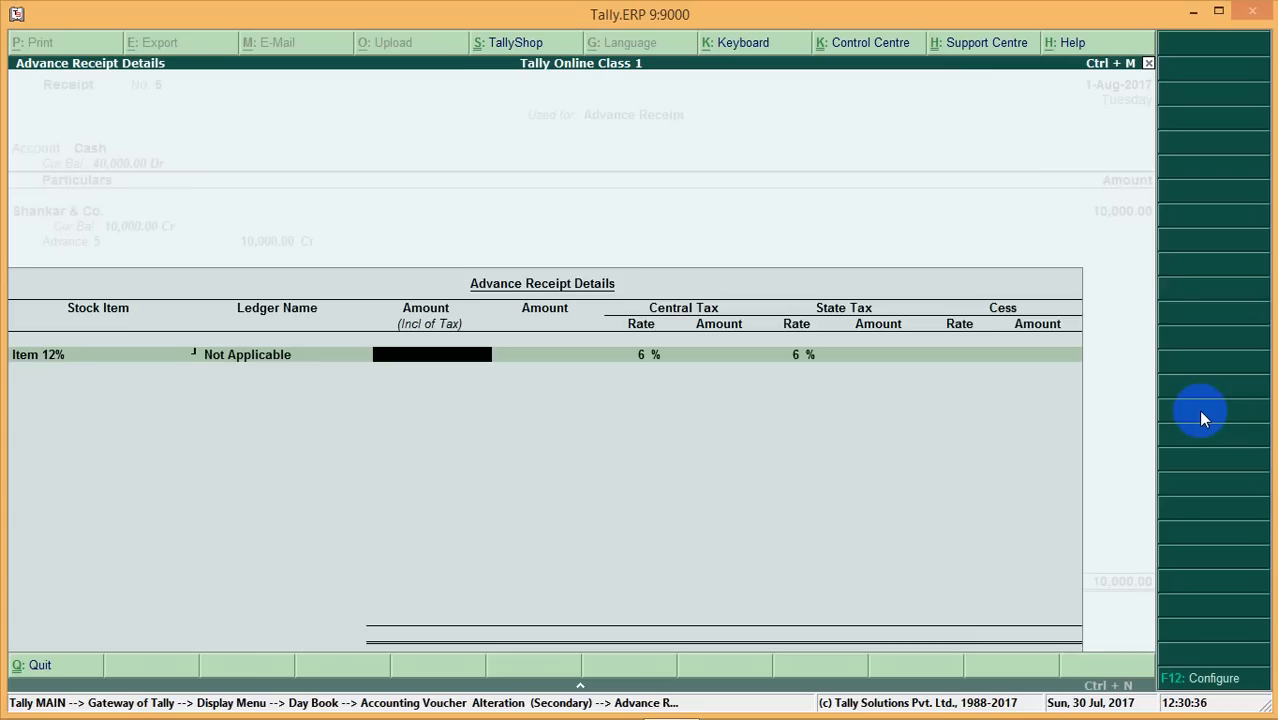
{"action": "key", "text": "Return"}
{"action": "type", "text": "10,000"}
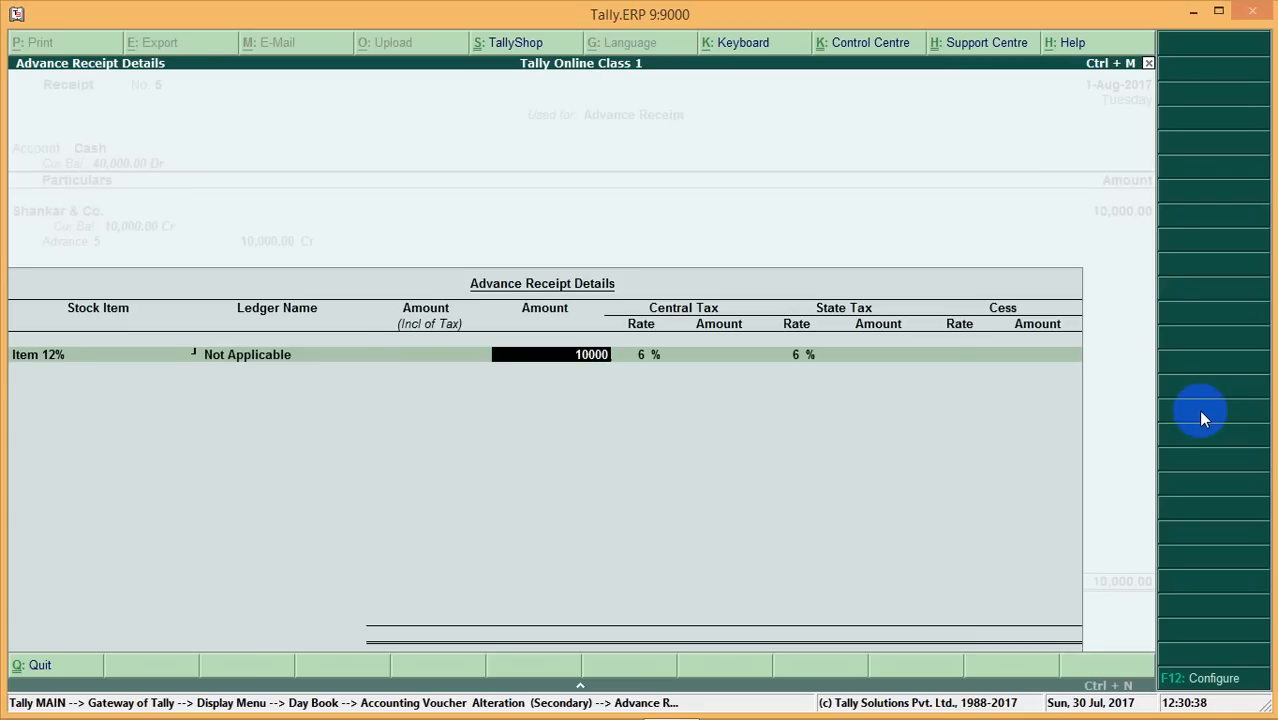
{"action": "key", "text": "Return"}
{"action": "key", "text": "Return"}
{"action": "key", "text": "Return"}
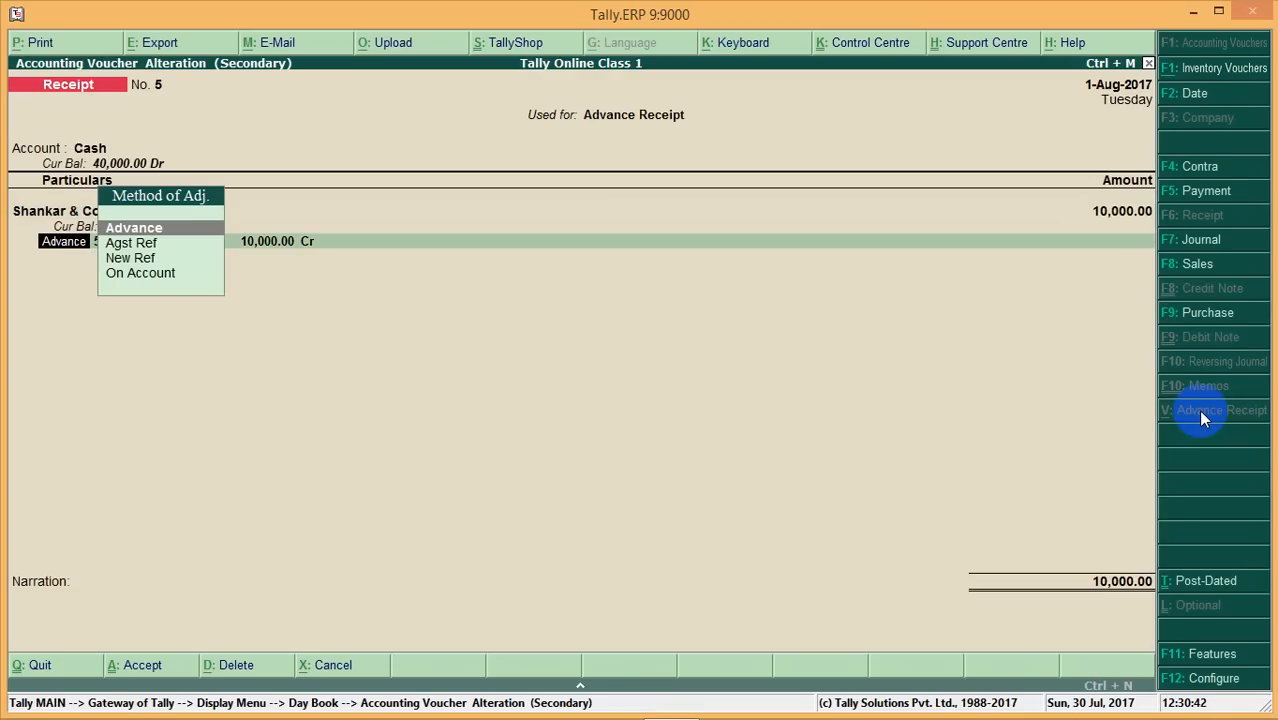
Keep the Advance bill reference 5 for 10,000 and accept the altered receipt
{"action": "key", "text": "Return"}
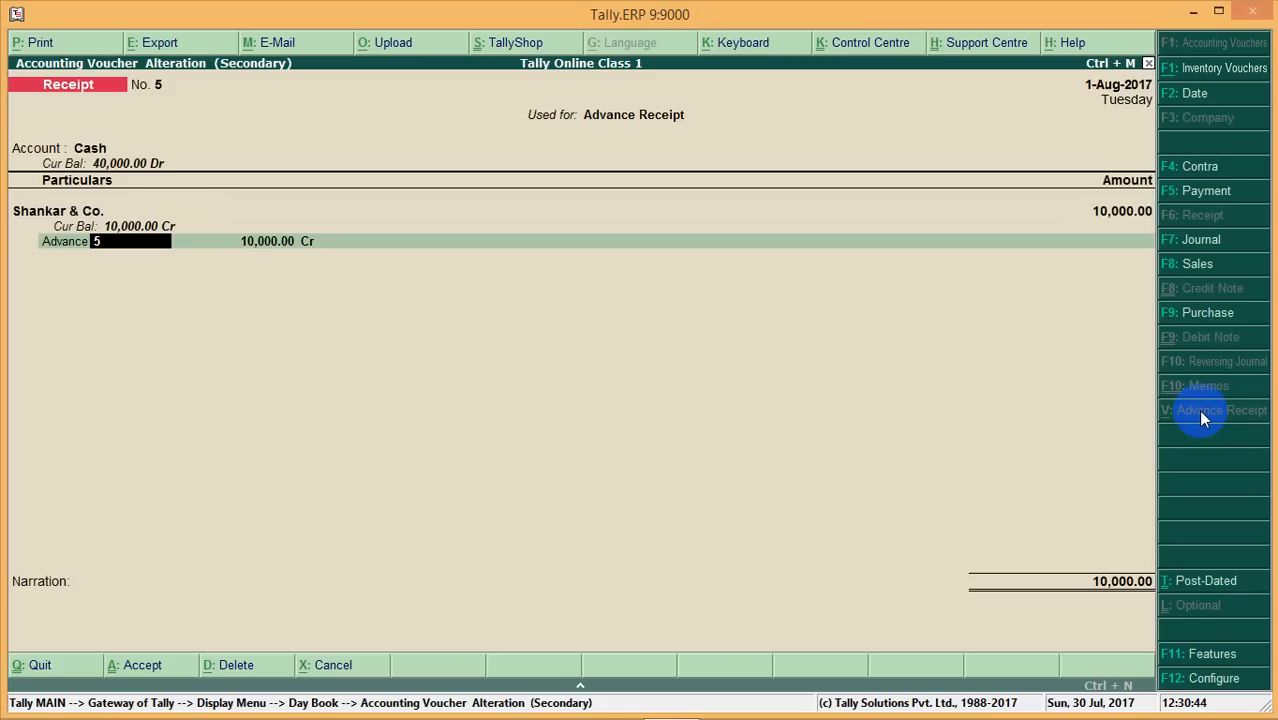
{"action": "key", "text": "Return"}
{"action": "key", "text": "Return"}
{"action": "key", "text": "Return"}
{"action": "key", "text": "Return"}
{"action": "key", "text": "Return"}
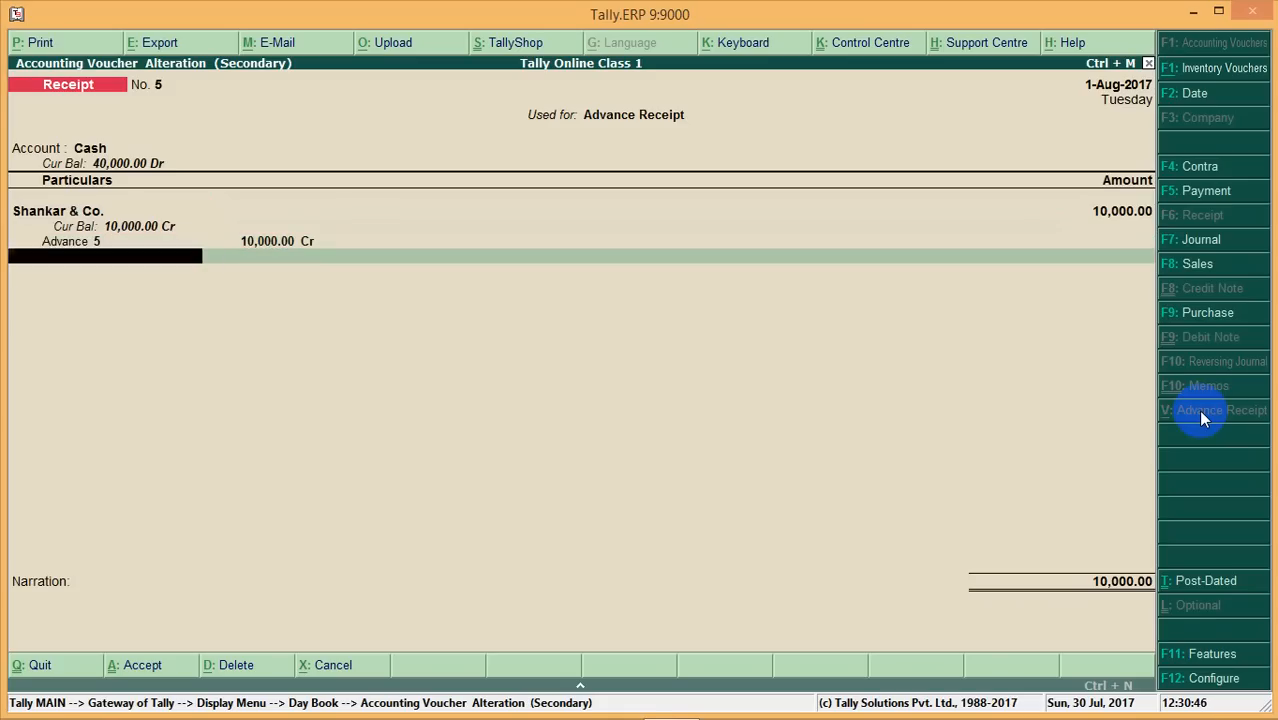
{"action": "key", "text": "Return"}
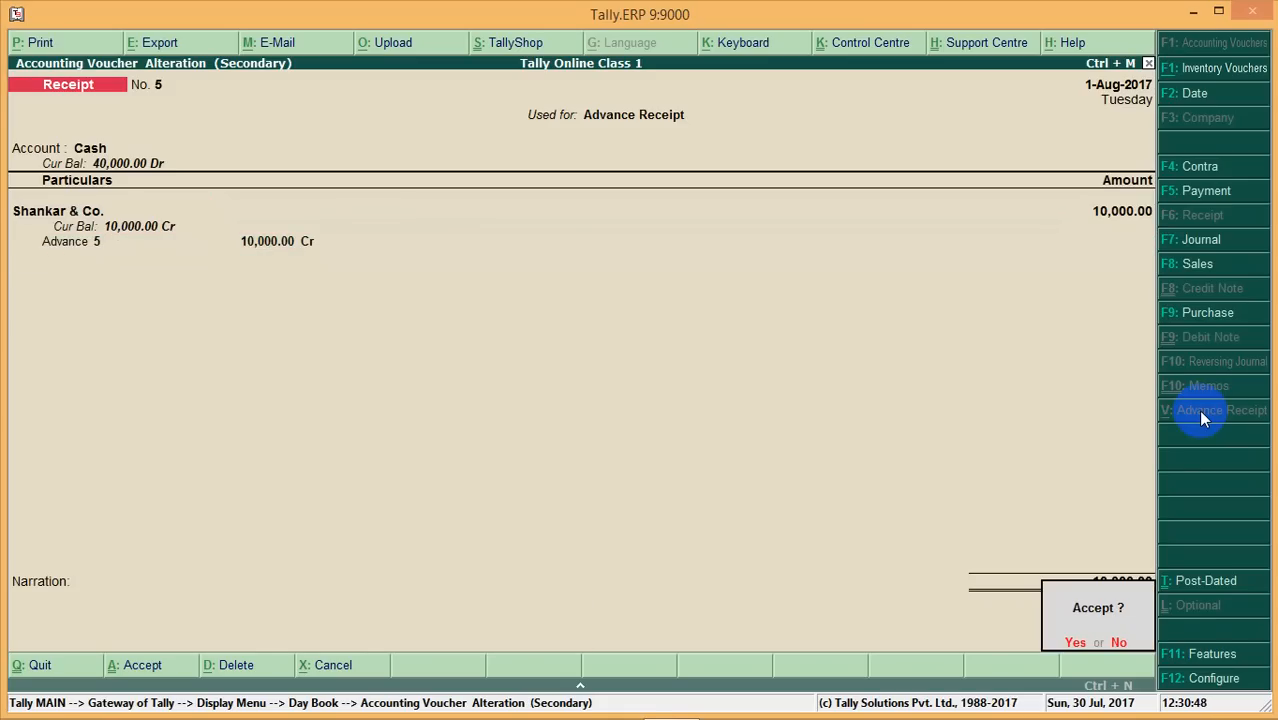
{"action": "key", "text": "Return"}
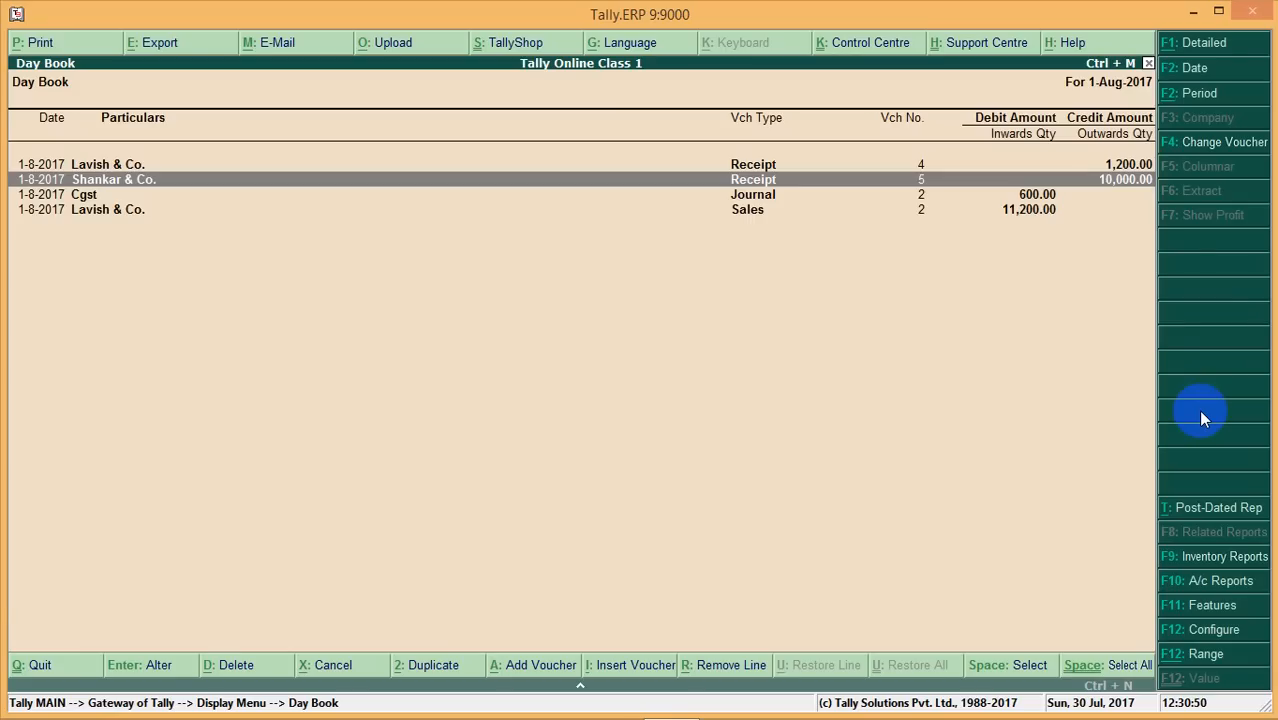
Close the Day Book and reopen the GSTR-1 report from the GST statutory reports
{"action": "key", "text": "Escape"}
{"action": "key", "text": "Escape"}
{"action": "key", "text": "Return"}
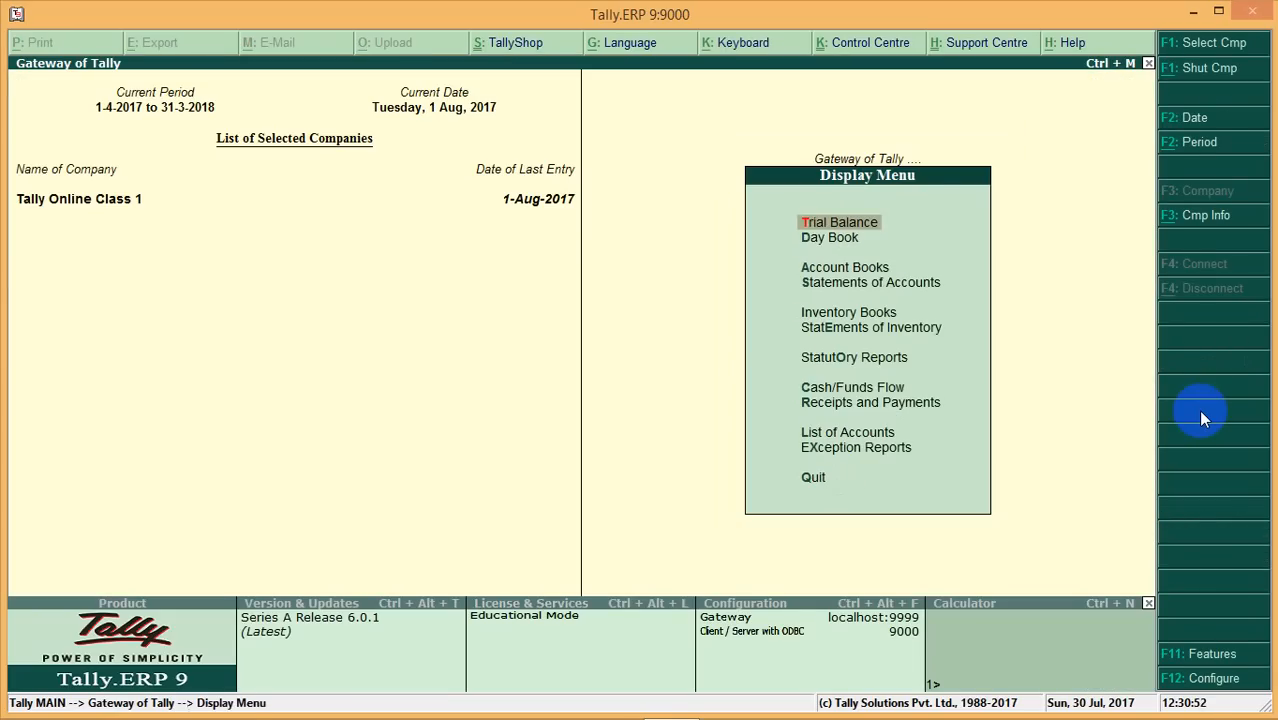
{"action": "key", "text": "Down"}
{"action": "key", "text": "Down"}
{"action": "key", "text": "Down"}
{"action": "key", "text": "Down"}
{"action": "key", "text": "Down"}
{"action": "key", "text": "Down"}
{"action": "key", "text": "Down"}
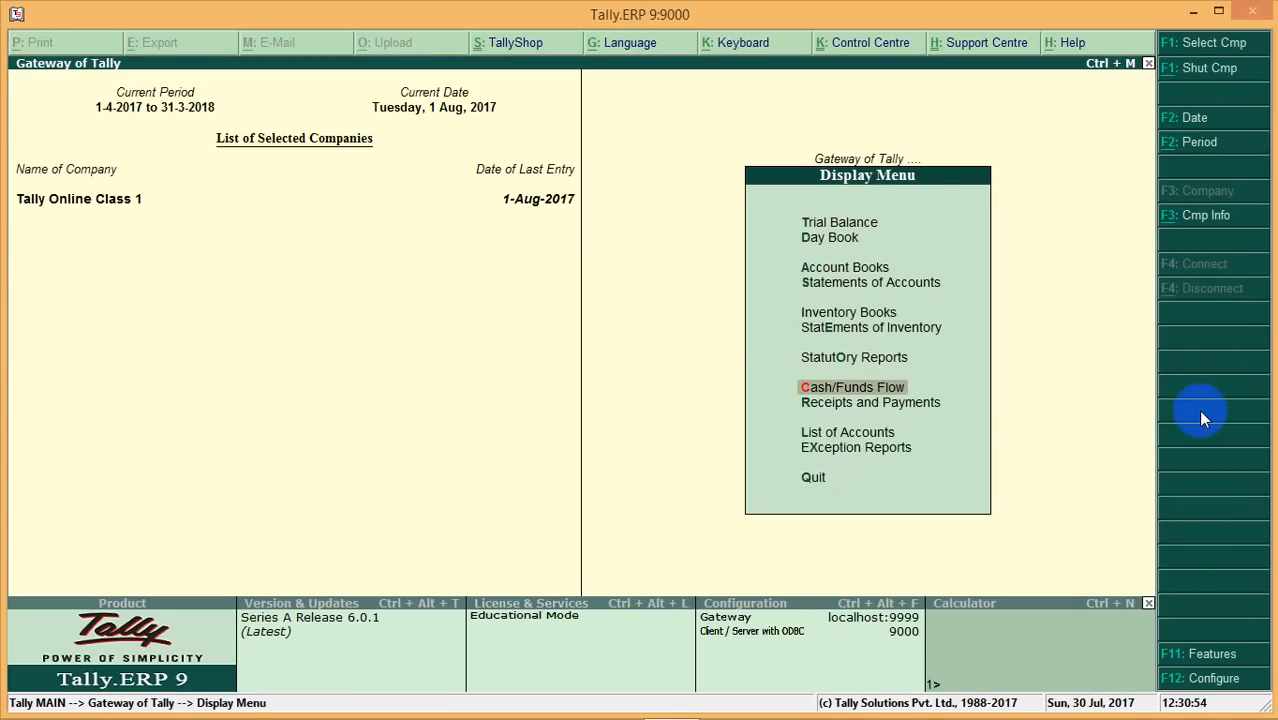
{"action": "key", "text": "Up"}
{"action": "key", "text": "Return"}
{"action": "key", "text": "Down"}
{"action": "key", "text": "Up"}
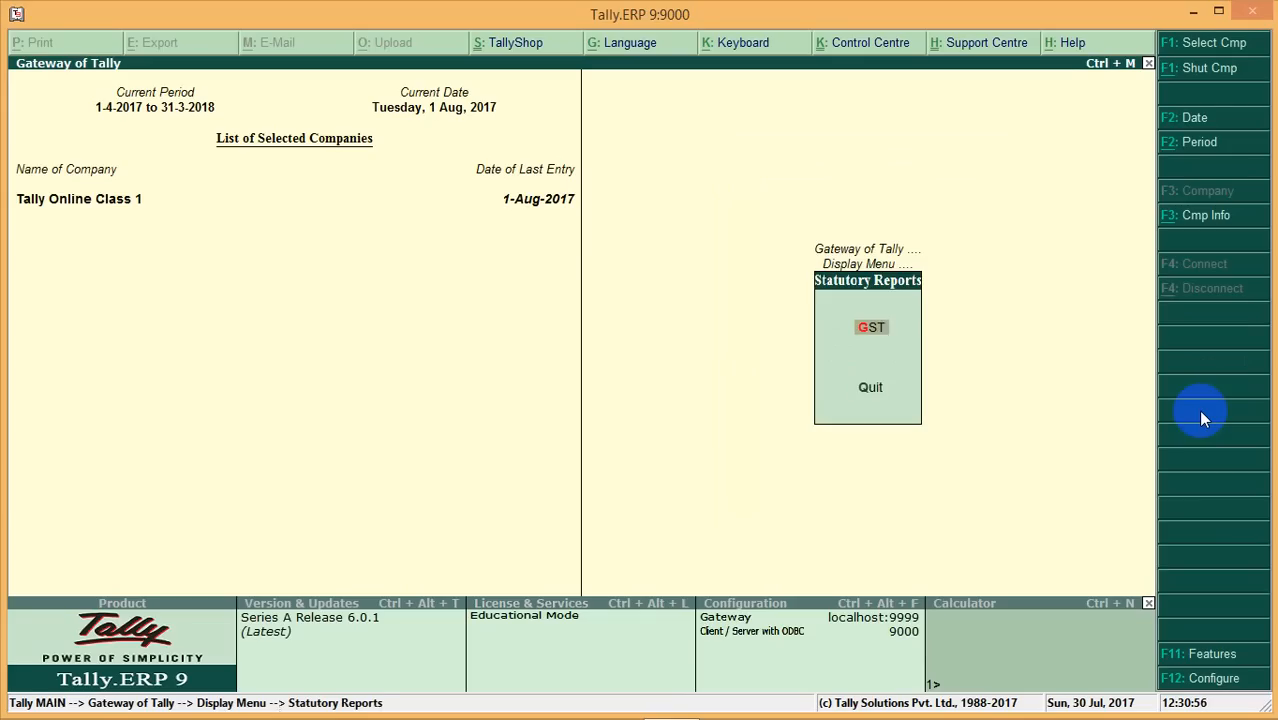
{"action": "key", "text": "Return"}
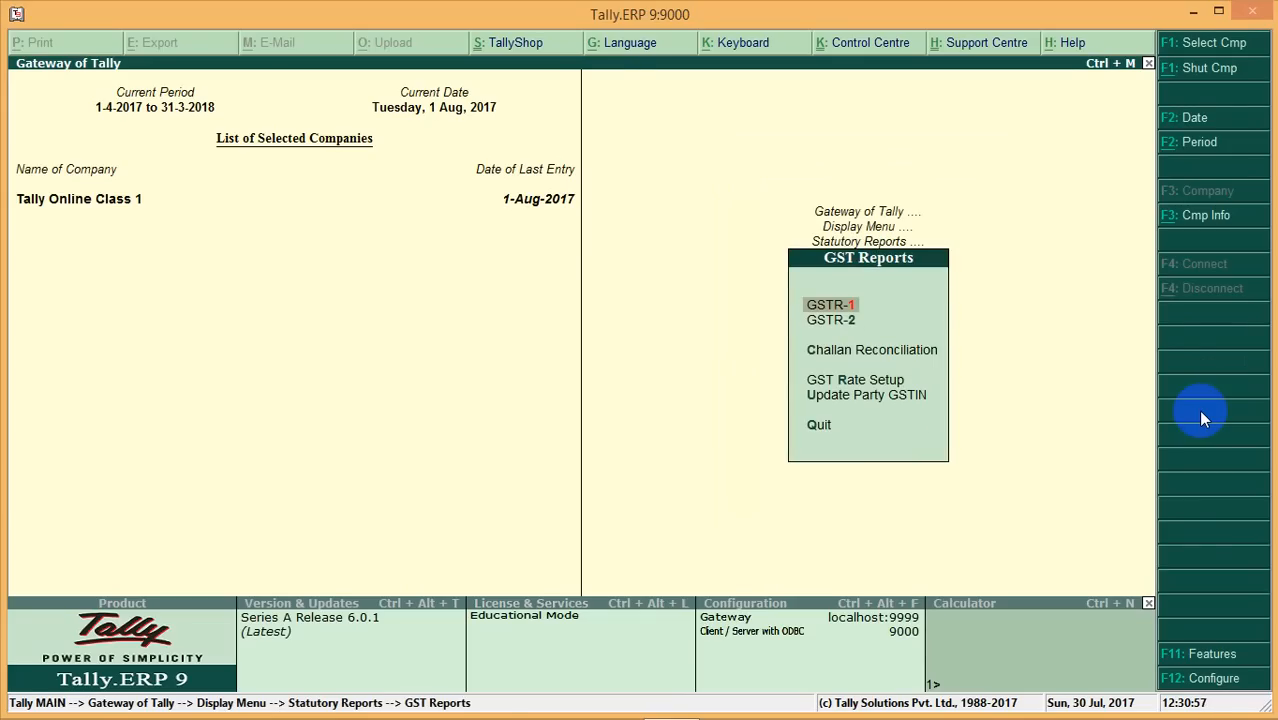
{"action": "key", "text": "Return"}
Check the Tax Liability on Advances row in the August GSTR-1 report
{"action": "key", "text": "Down"}
{"action": "key", "text": "Down"}
{"action": "key", "text": "Down"}
{"action": "key", "text": "Down"}
{"action": "key", "text": "Down"}
{"action": "key", "text": "Down"}
{"action": "key", "text": "Down"}
{"action": "key", "text": "Down"}
{"action": "key", "text": "Down"}
{"action": "key", "text": "Down"}
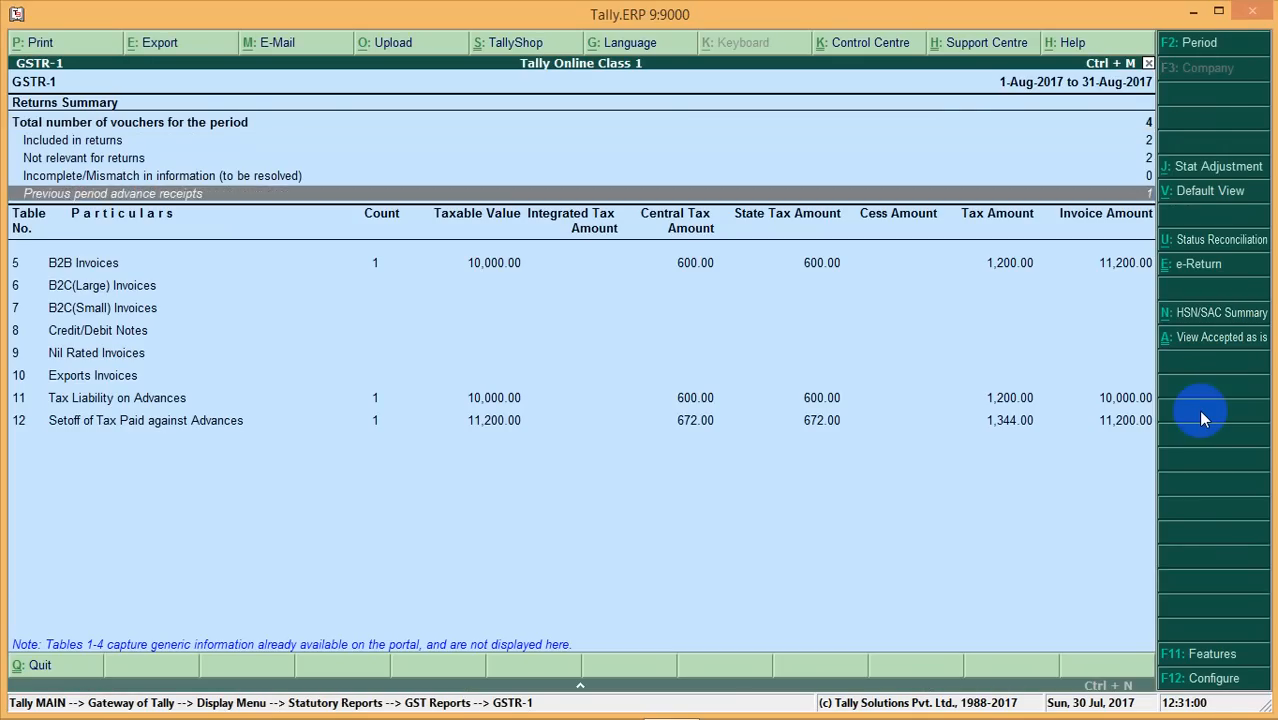
{"action": "key", "text": "Down"}
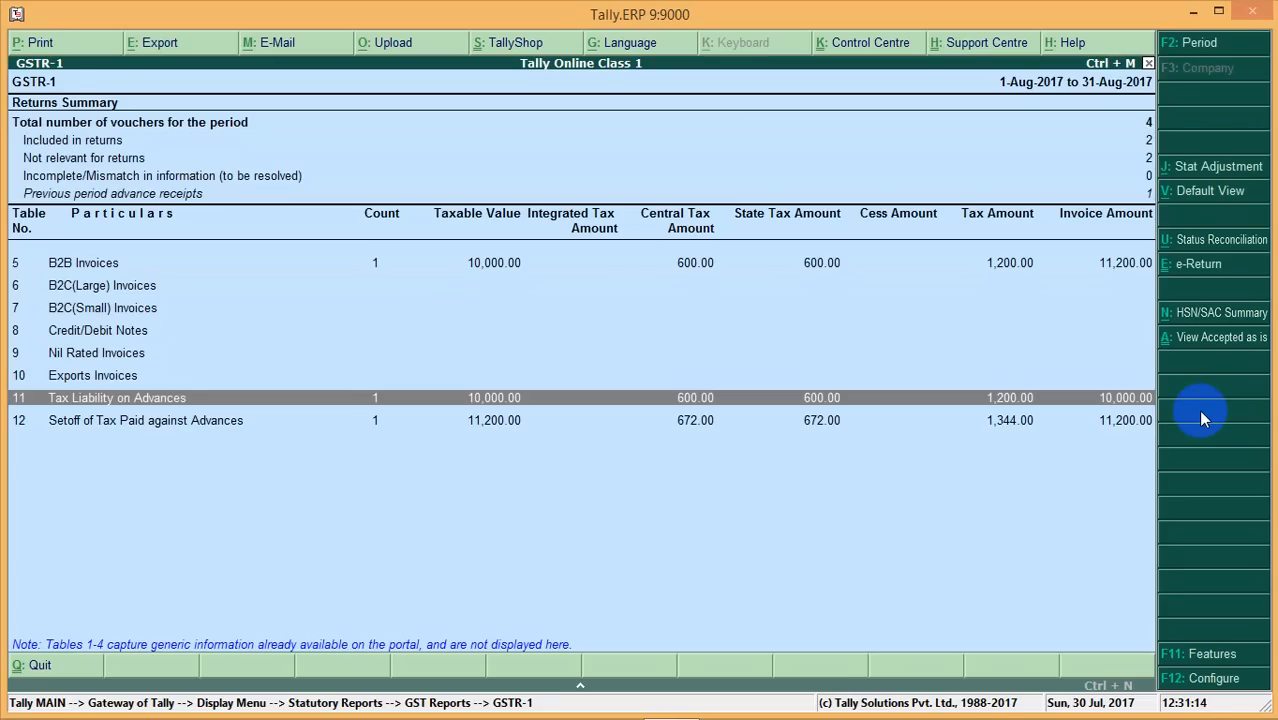
Close the GSTR-1 report and start a new journal voucher dated 1-Aug-2017
{"action": "key", "text": "Escape"}
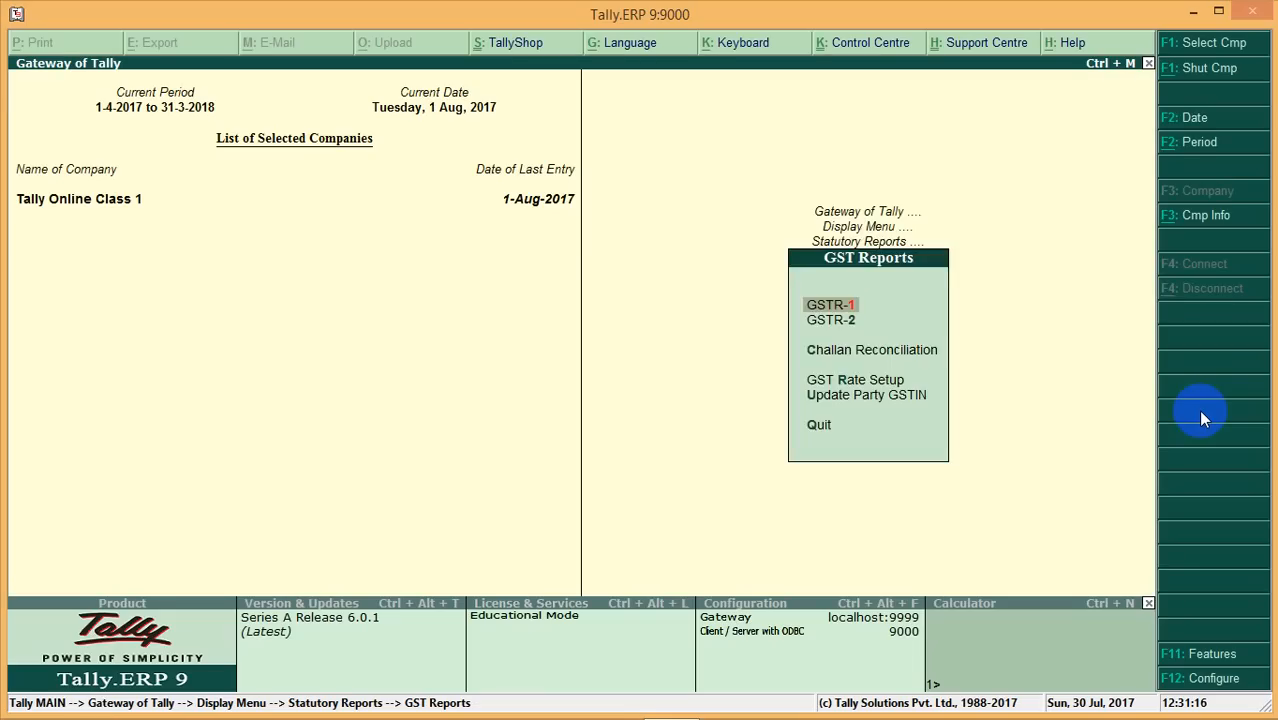
{"action": "key", "text": "Escape"}
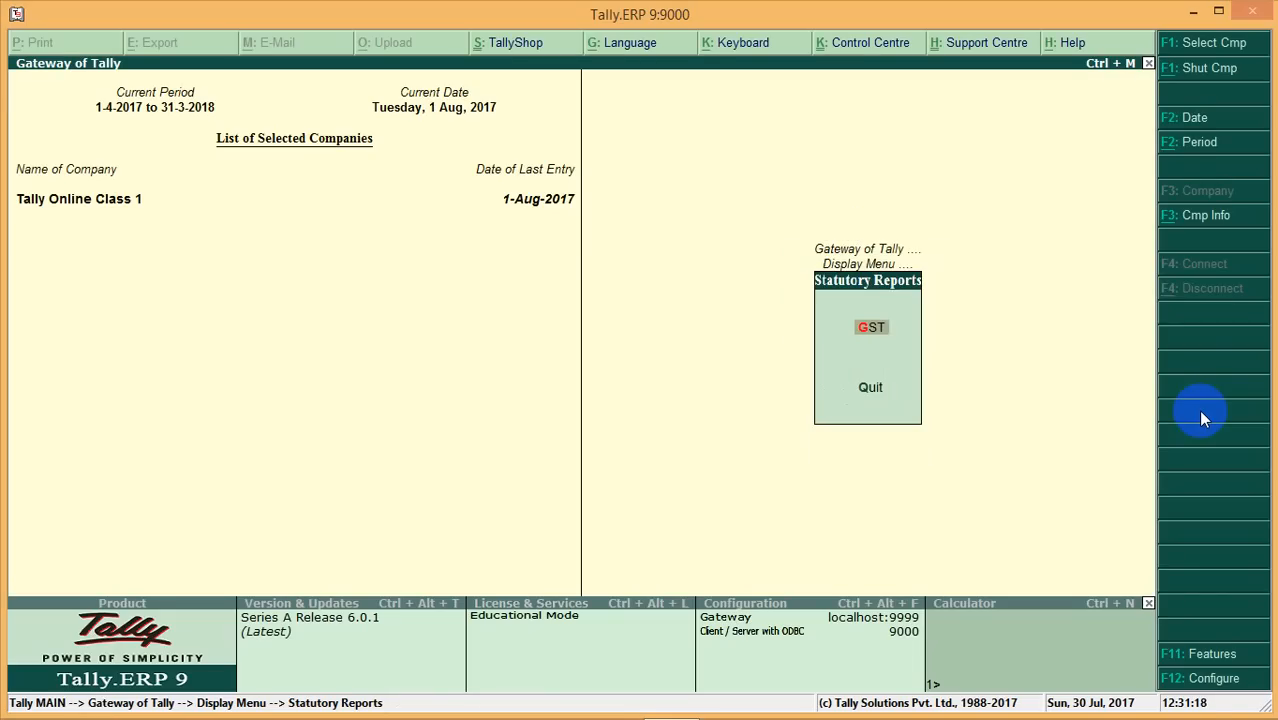
{"action": "key", "text": "Escape"}
{"action": "key", "text": "Escape"}
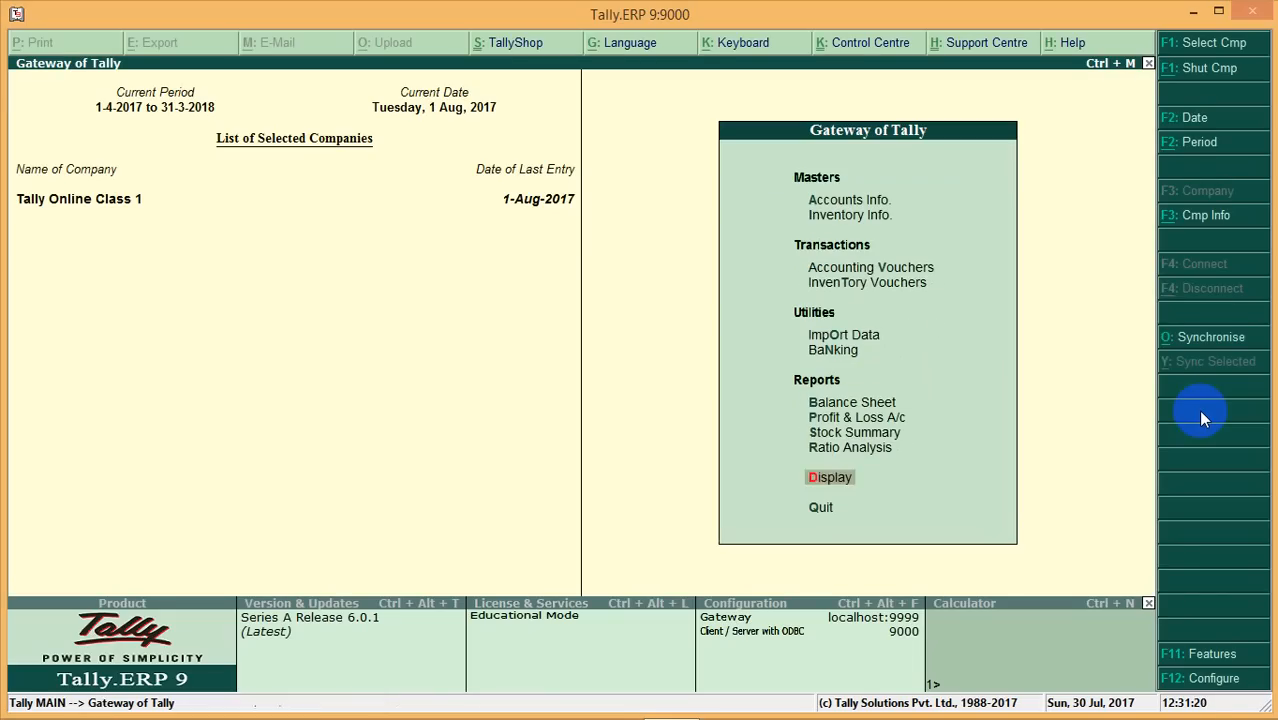
{"action": "key", "text": "Up"}
{"action": "key", "text": "Up"}
{"action": "key", "text": "Up"}
{"action": "key", "text": "Up"}
{"action": "key", "text": "Up"}
{"action": "key", "text": "Up"}
{"action": "key", "text": "Up"}
{"action": "key", "text": "Up"}
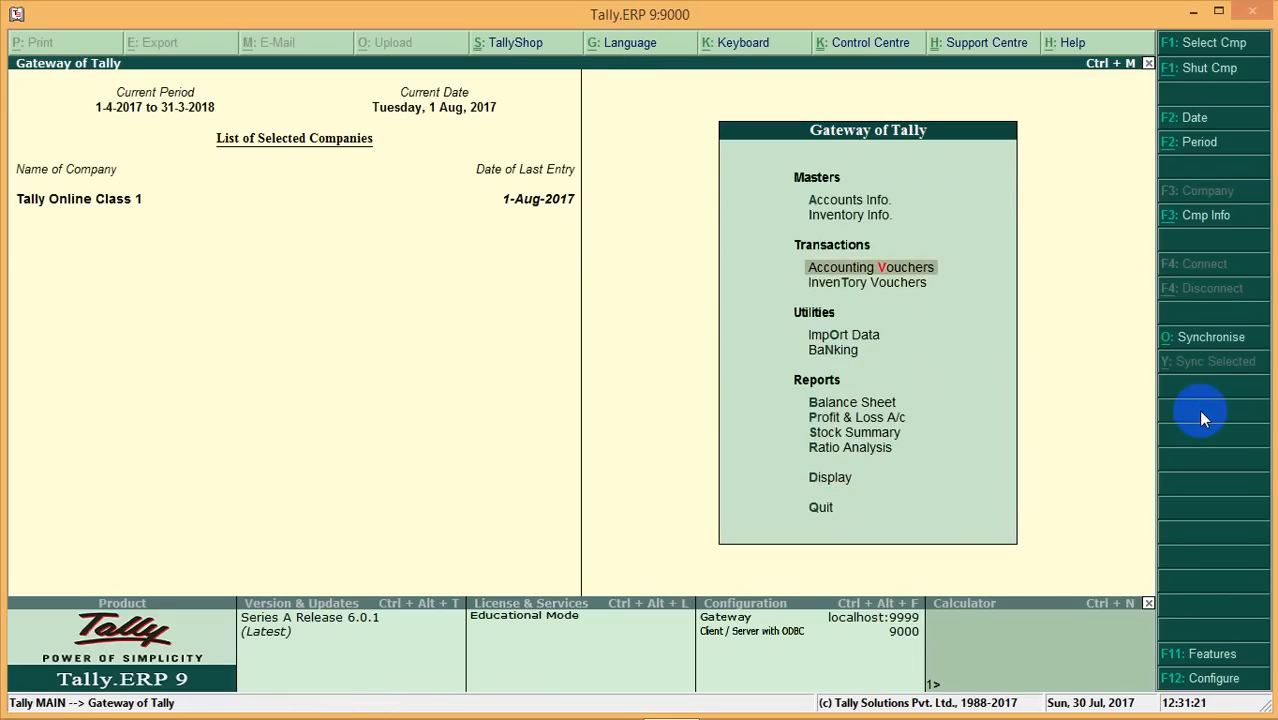
{"action": "key", "text": "Return"}
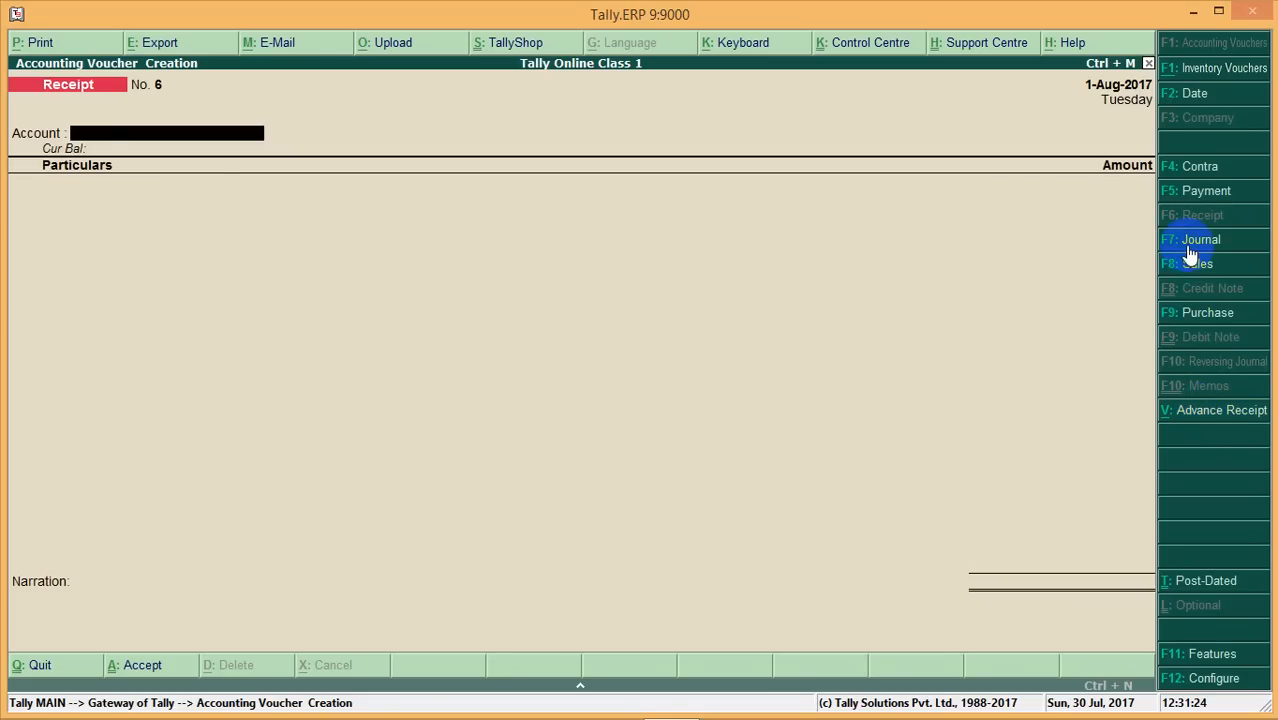
{"action": "left_click", "coordinate": [1189, 246]}
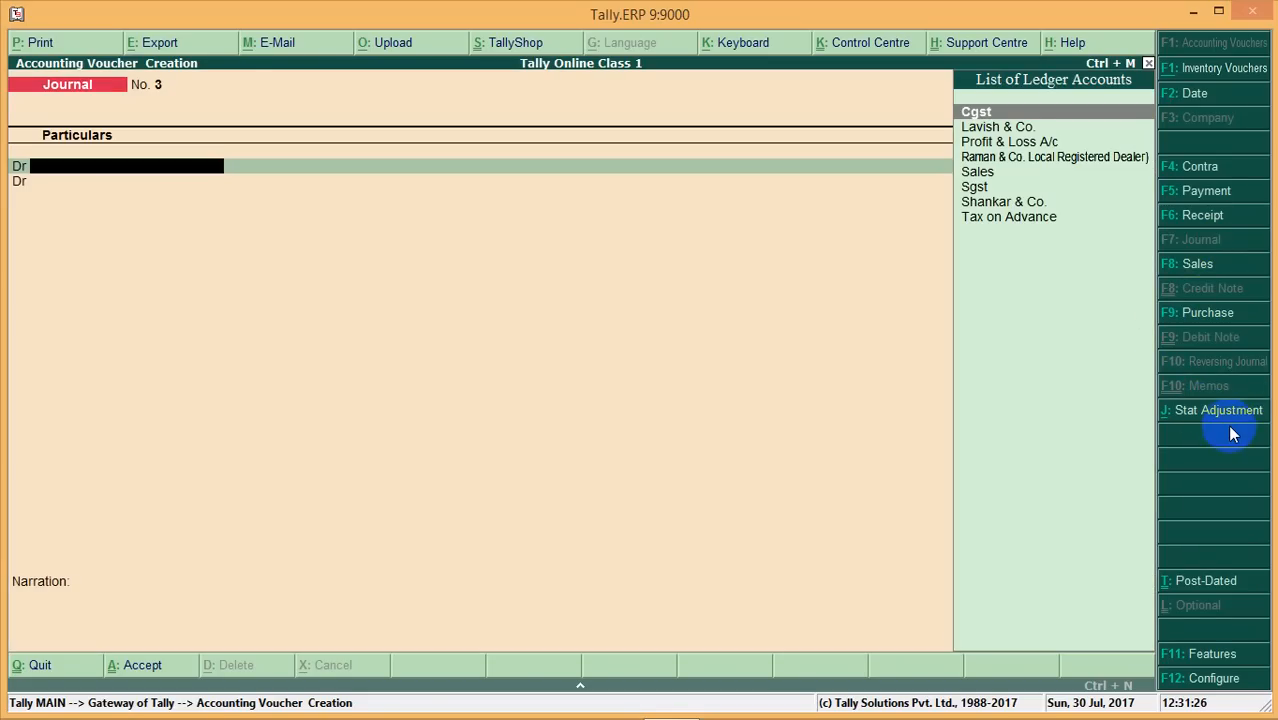
Set the journal's stat adjustment to GST, Increase of Tax Liability, with additional details On Account of Advance Receipts
{"action": "left_click", "coordinate": [1212, 410]}
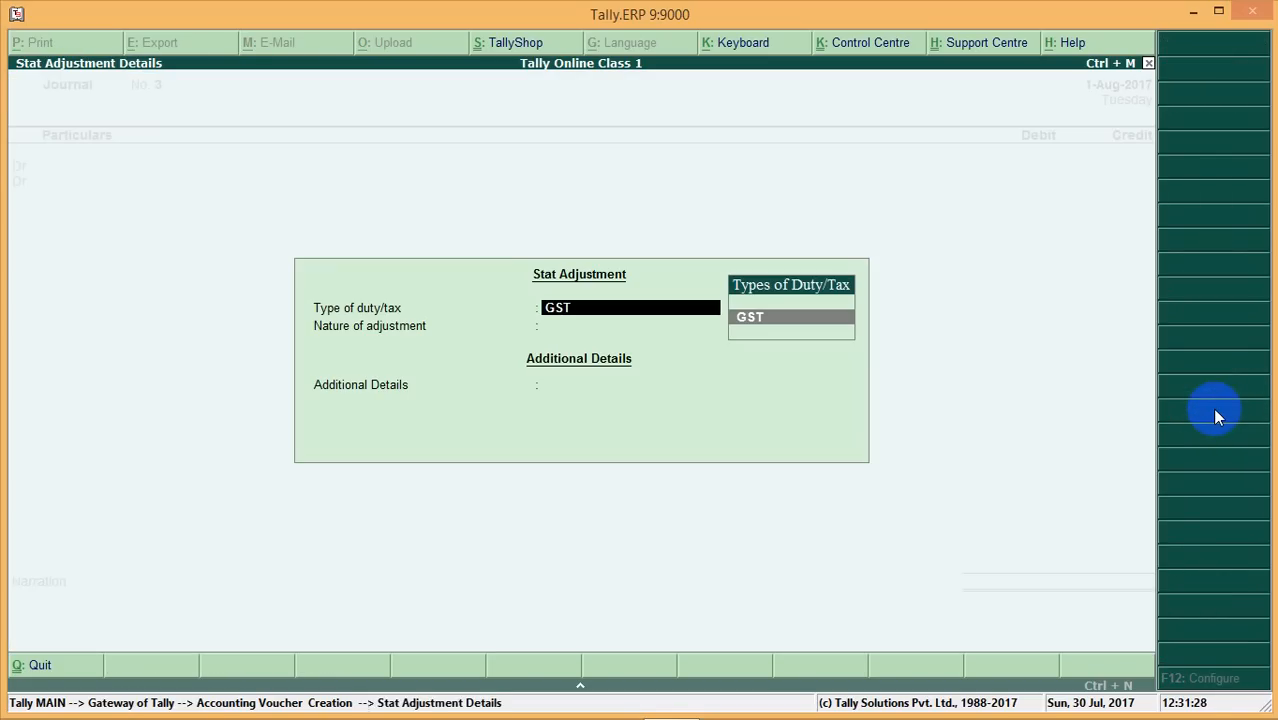
{"action": "key", "text": "Return"}
{"action": "key", "text": "Down"}
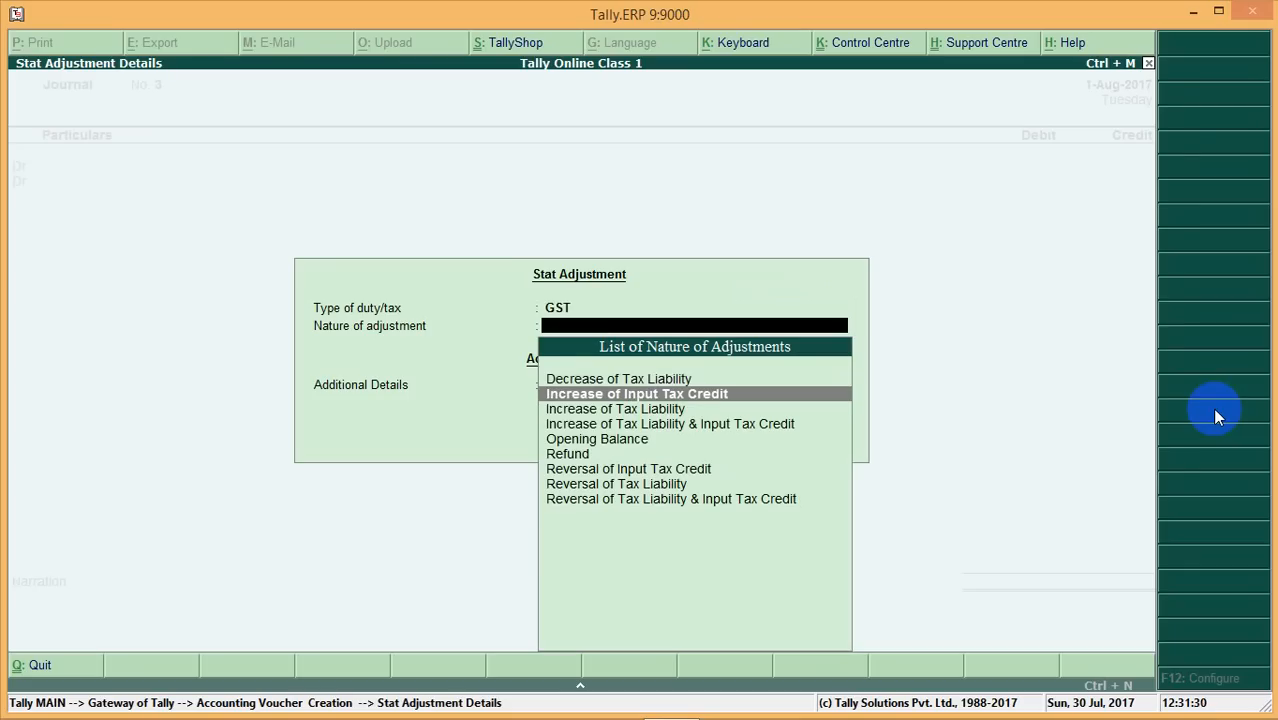
{"action": "key", "text": "Down"}
{"action": "key", "text": "Return"}
{"action": "key", "text": "Down"}
{"action": "key", "text": "Down"}
{"action": "key", "text": "Down"}
{"action": "key", "text": "Down"}
{"action": "key", "text": "Down"}
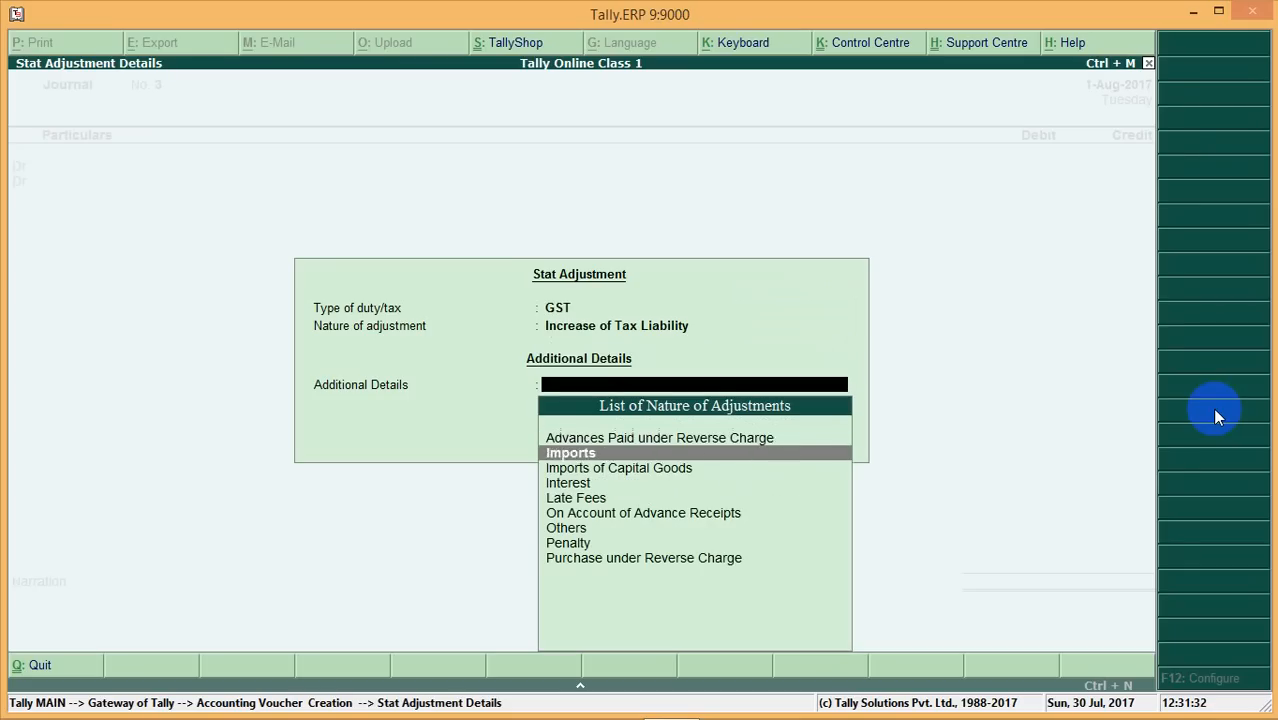
{"action": "key", "text": "Return"}
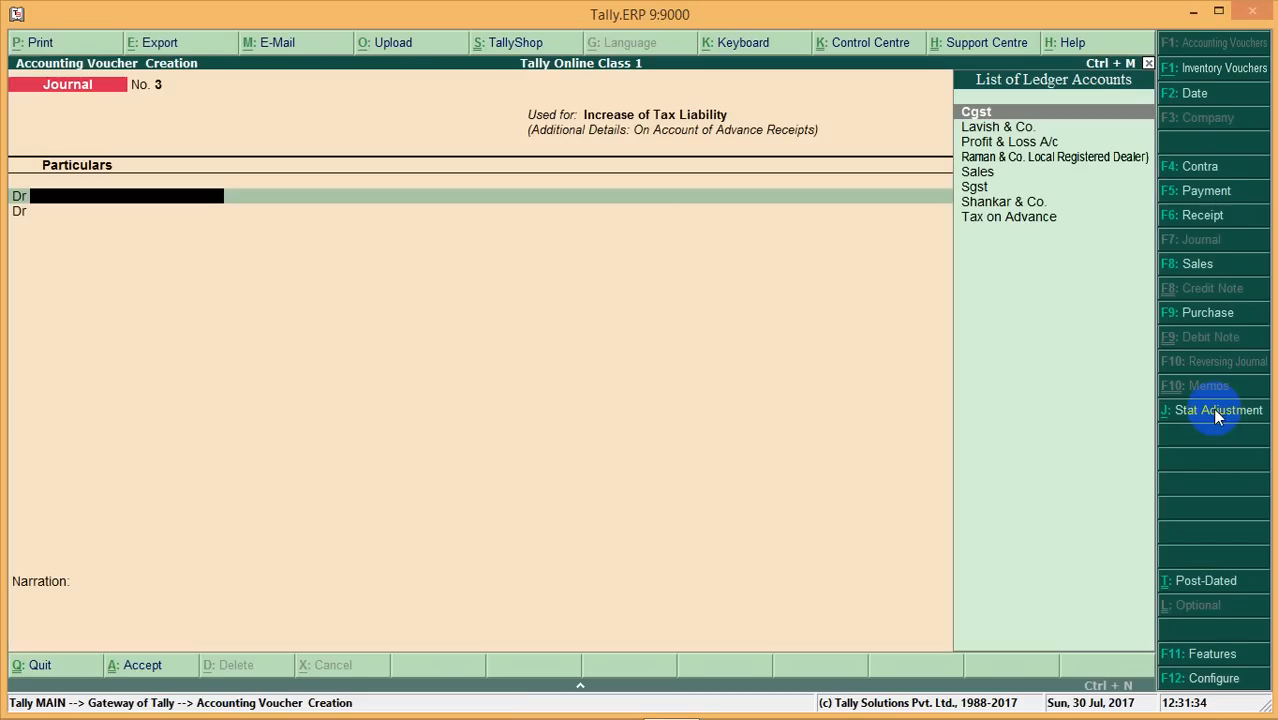
Debit the Tax on Advance ledger with 1,200 in the journal
{"action": "key", "text": "Down"}
{"action": "key", "text": "Down"}
{"action": "key", "text": "Down"}
{"action": "key", "text": "Down"}
{"action": "key", "text": "Down"}
{"action": "key", "text": "Down"}
{"action": "key", "text": "Down"}
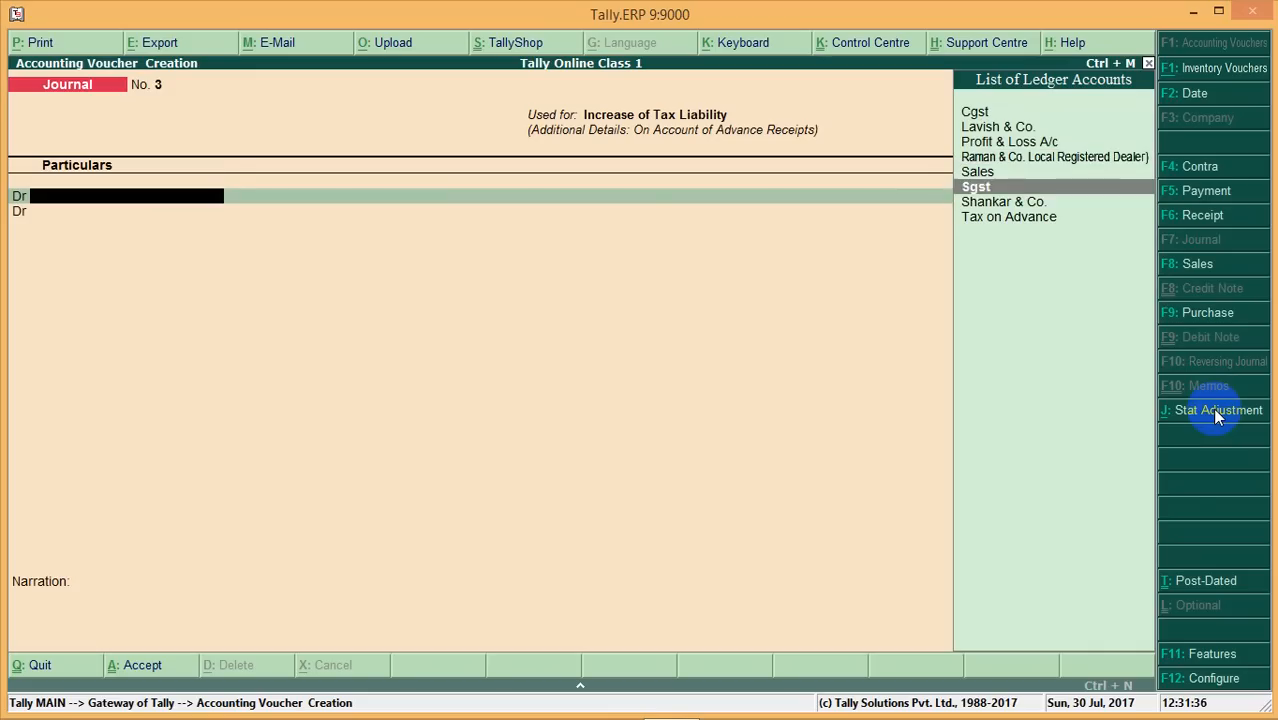
{"action": "key", "text": "Return"}
{"action": "type", "text": "1200"}
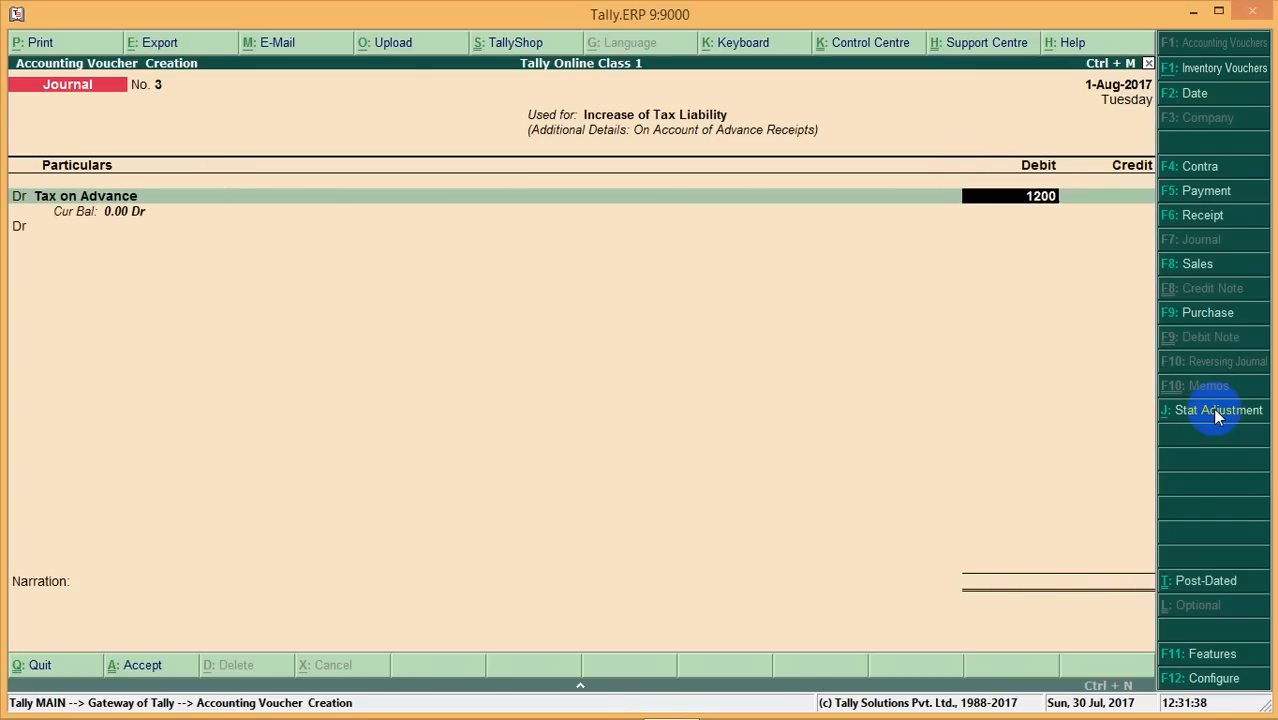
{"action": "key", "text": "Return"}
Credit the Cgst and Sgst ledgers with 600 each
{"action": "type", "text": "Cr"}
{"action": "key", "text": "Return"}
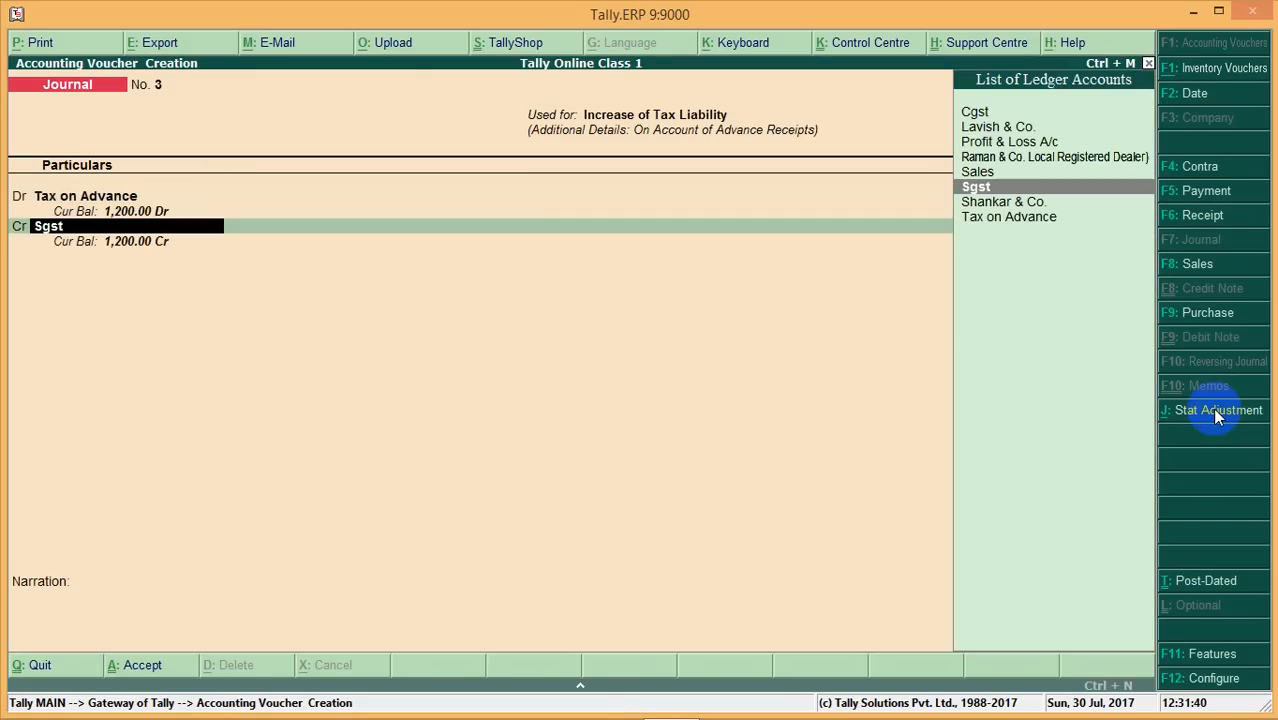
{"action": "key", "text": "Up"}
{"action": "key", "text": "Up"}
{"action": "key", "text": "Up"}
{"action": "key", "text": "Up"}
{"action": "key", "text": "Up"}
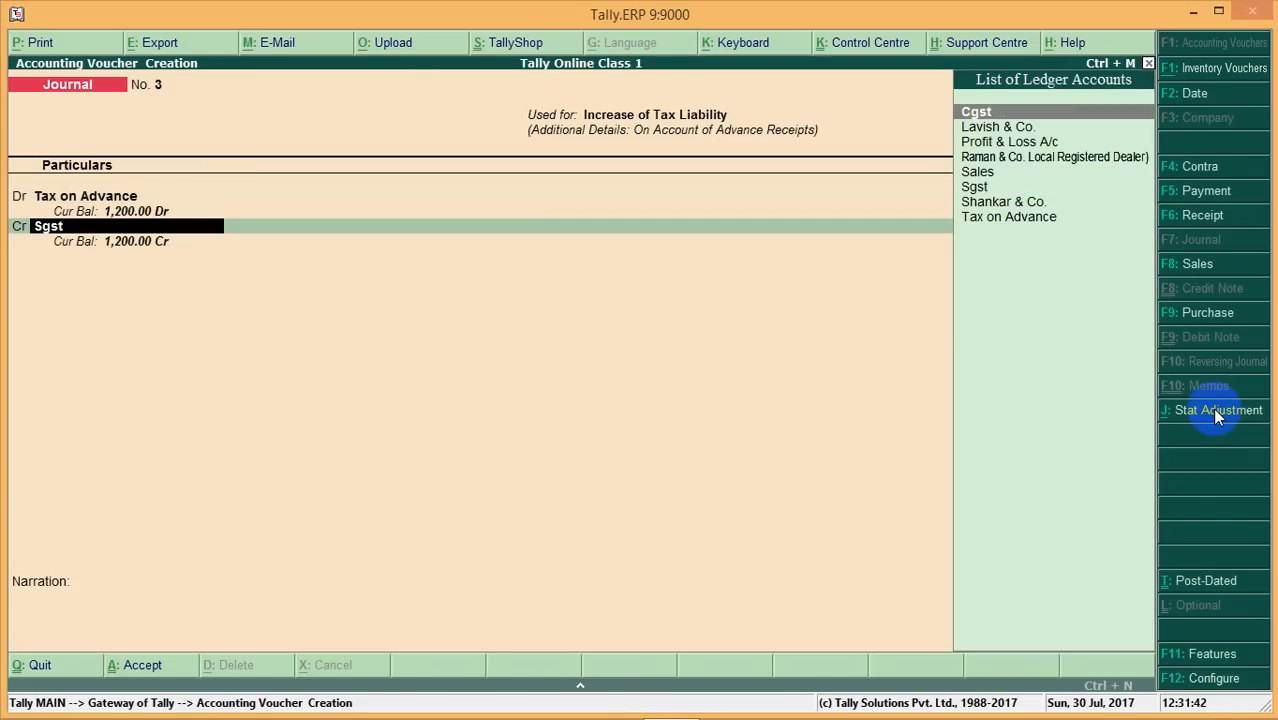
{"action": "key", "text": "Return"}
{"action": "type", "text": "600"}
{"action": "key", "text": "Return"}
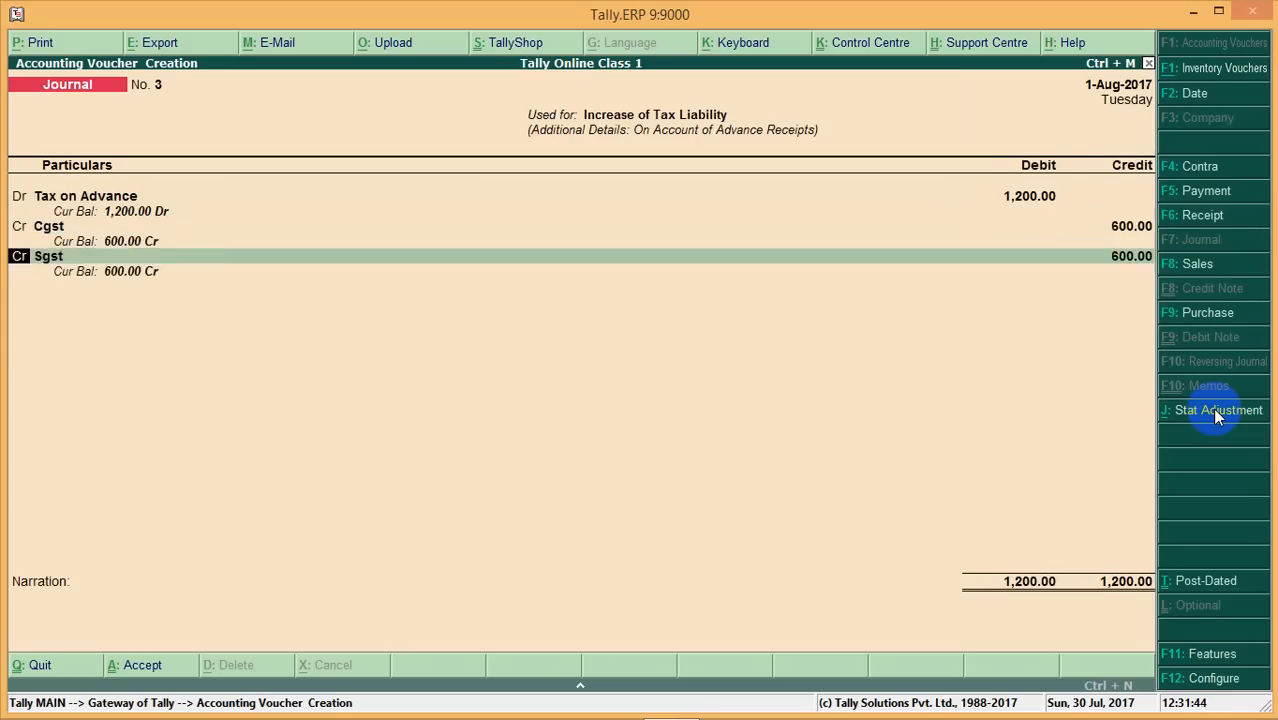
Accept the journal voucher without a narration and leave voucher creation
{"action": "key", "text": "Return"}
{"action": "key", "text": "Return"}
{"action": "key", "text": "Return"}
{"action": "key", "text": "Return"}
{"action": "key", "text": "Return"}
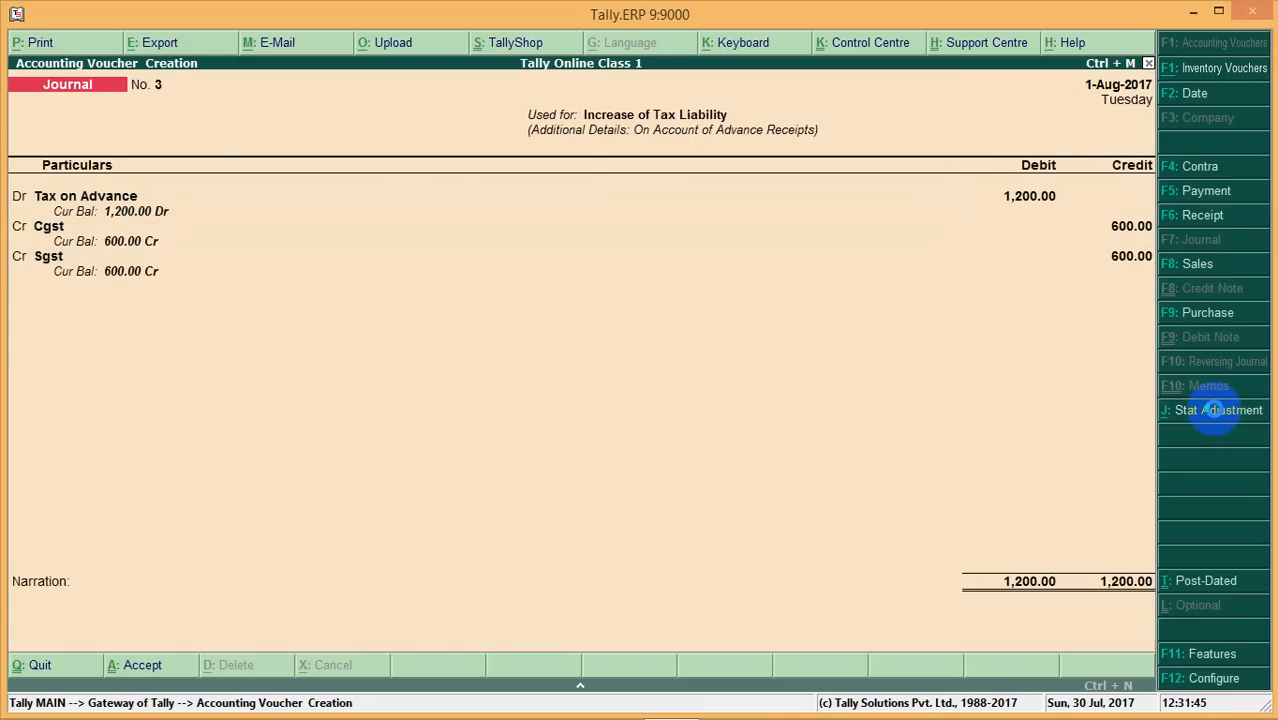
{"action": "key", "text": "Escape"}
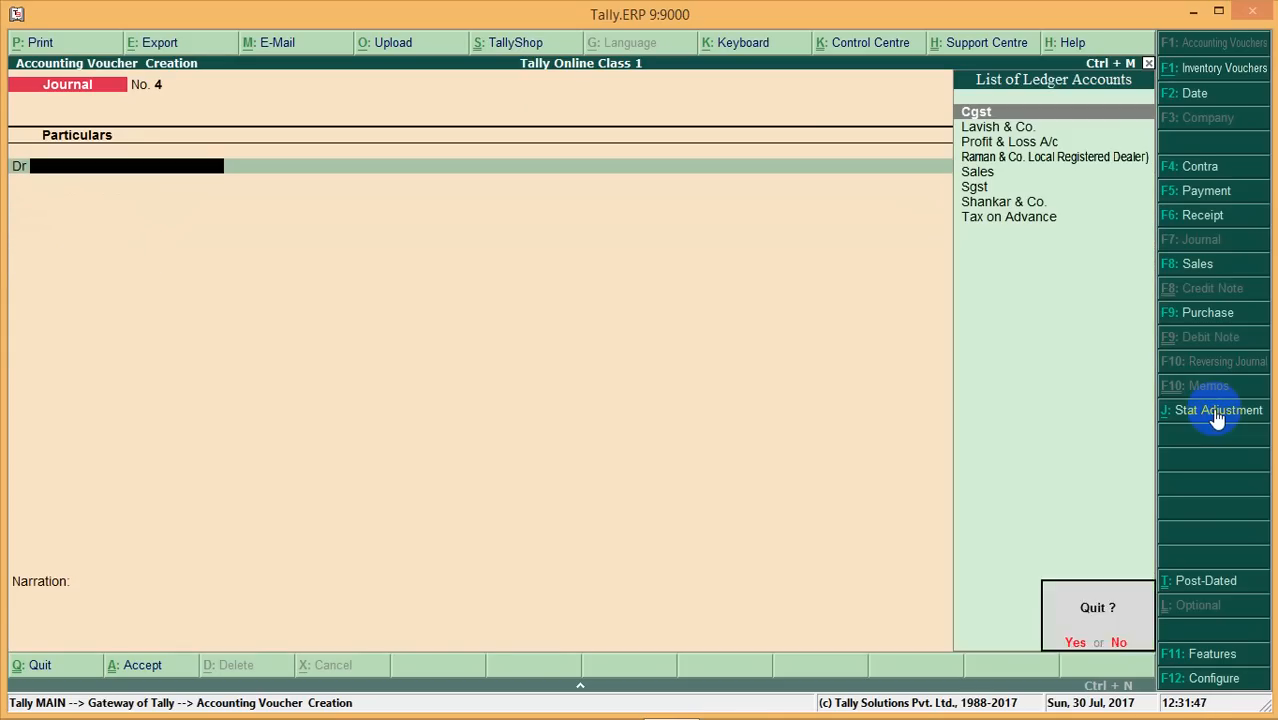
{"action": "key", "text": "Return"}
Open the Balance Sheet in detailed view, check Duties & Taxes and Tax on Advance, and close it
{"action": "key", "text": "Up"}
{"action": "key", "text": "Down"}
{"action": "key", "text": "Down"}
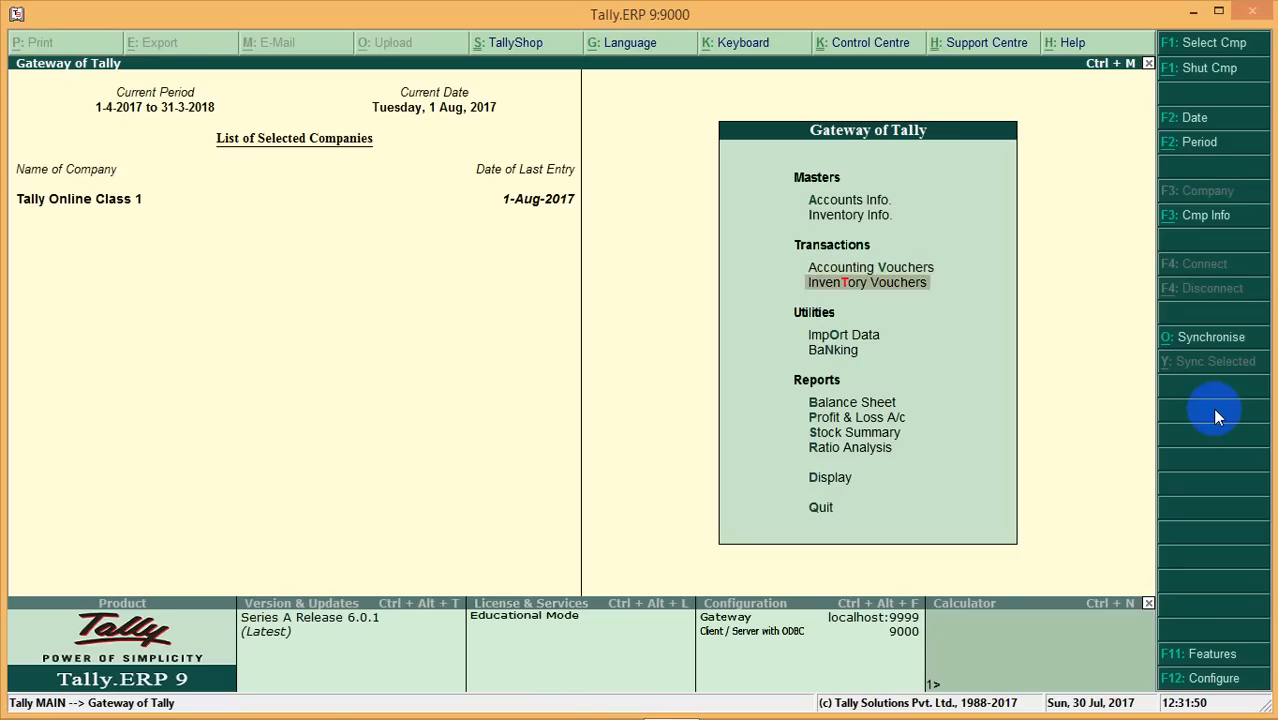
{"action": "key", "text": "Down"}
{"action": "key", "text": "Down"}
{"action": "key", "text": "Down"}
{"action": "key", "text": "Return"}
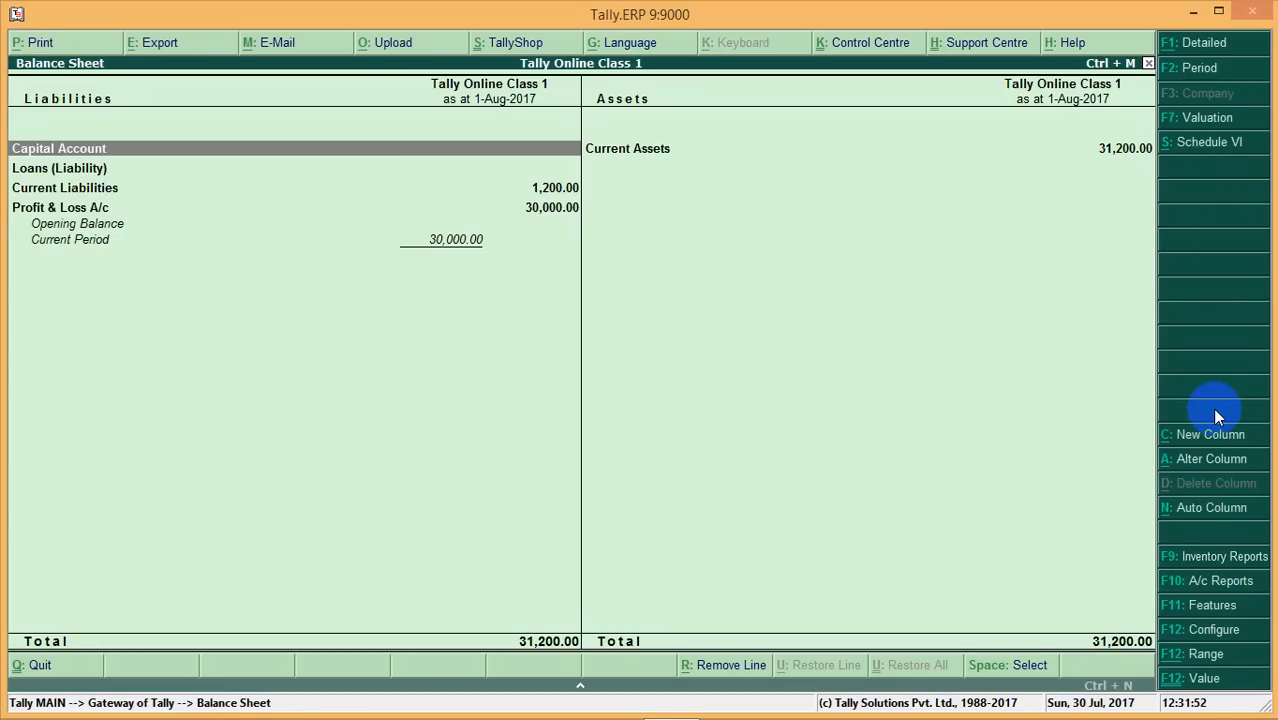
{"action": "key", "text": "alt+F1"}
{"action": "key", "text": "Down"}
{"action": "key", "text": "Down"}
{"action": "key", "text": "Down"}
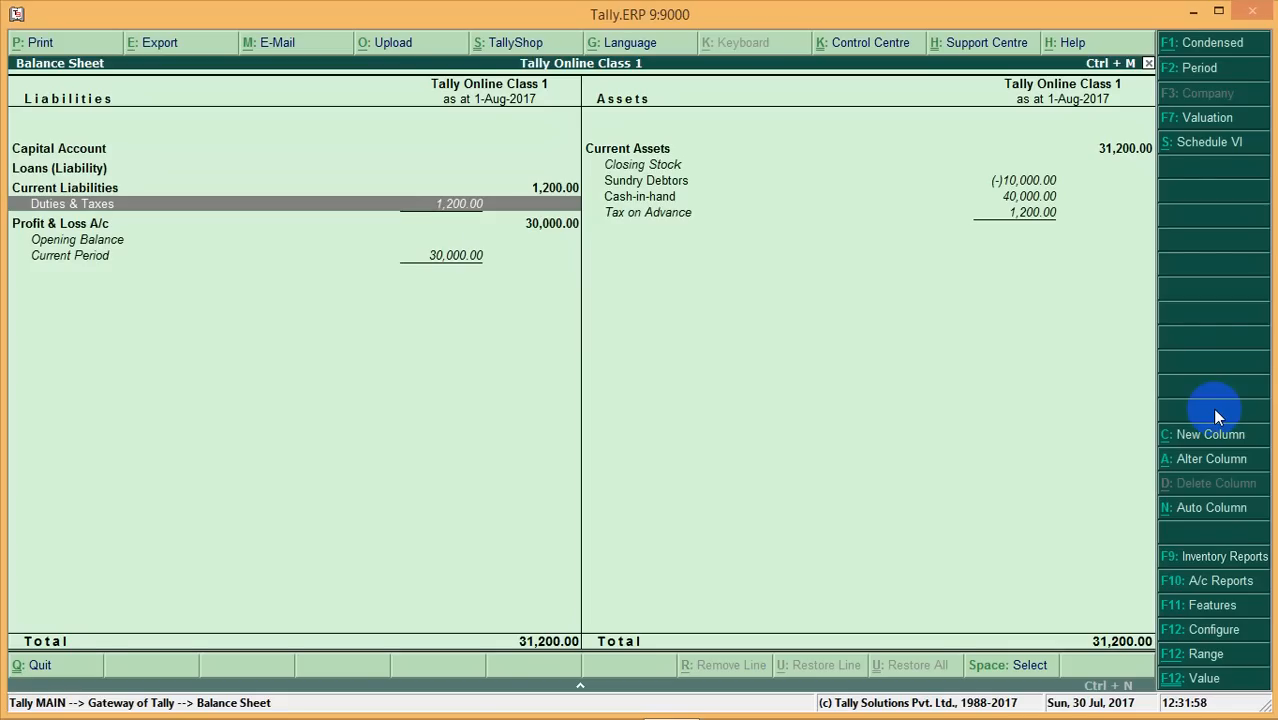
{"action": "key", "text": "Escape"}
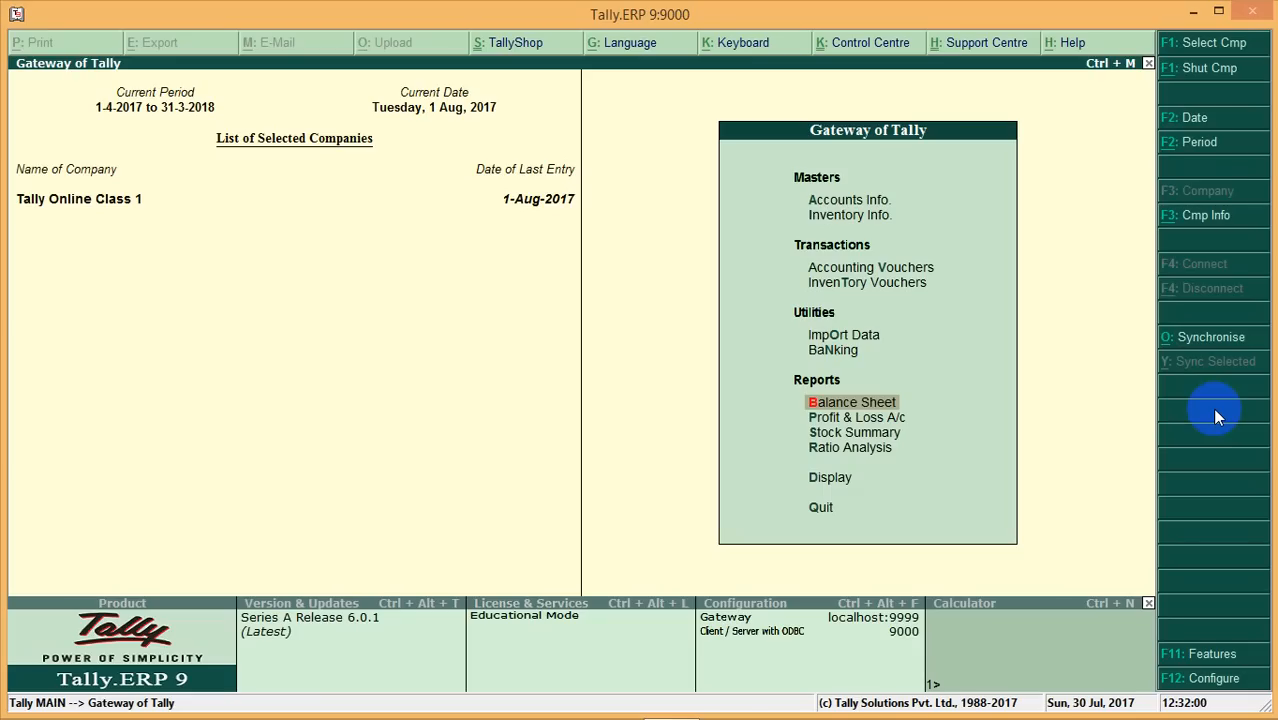
Open the GSTR-1 report from the GST statutory reports
{"action": "key", "text": "Down"}
{"action": "key", "text": "Down"}
{"action": "key", "text": "Down"}
{"action": "key", "text": "Down"}
{"action": "key", "text": "Down"}
{"action": "key", "text": "Up"}
{"action": "key", "text": "Return"}
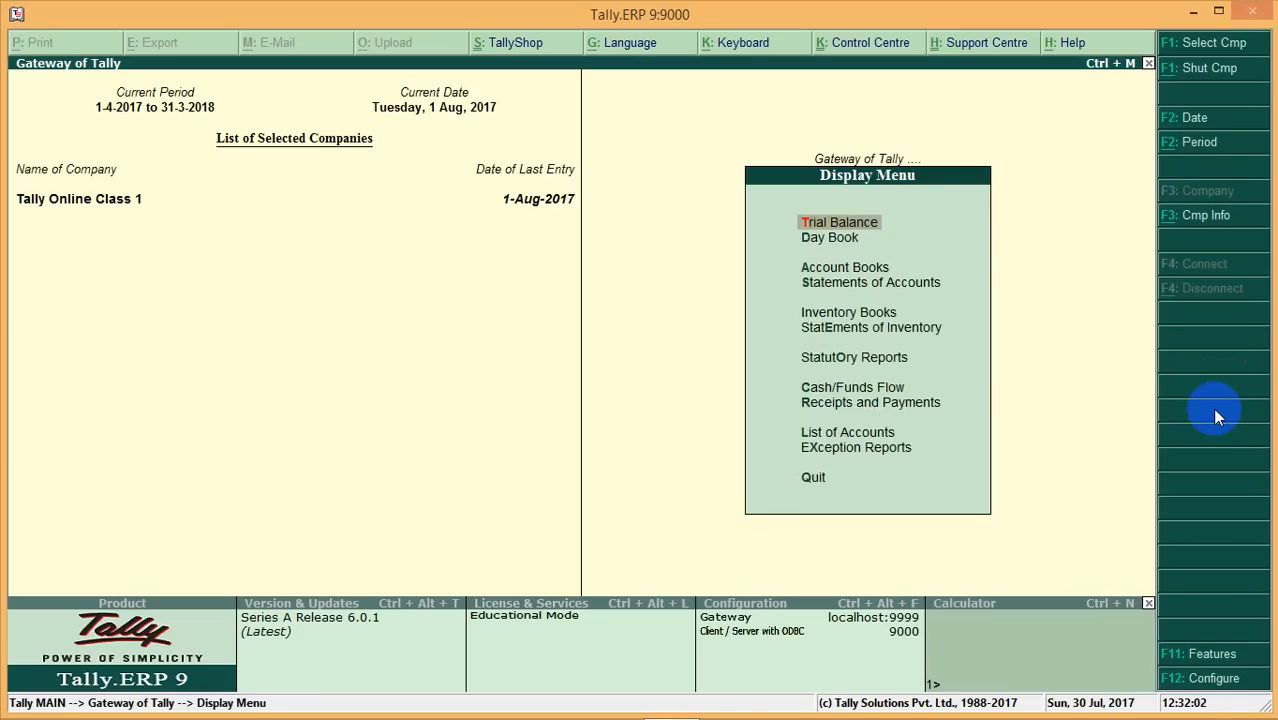
{"action": "key", "text": "Down"}
{"action": "key", "text": "Down"}
{"action": "key", "text": "Down"}
{"action": "key", "text": "Down"}
{"action": "key", "text": "Down"}
{"action": "key", "text": "Down"}
{"action": "key", "text": "Return"}
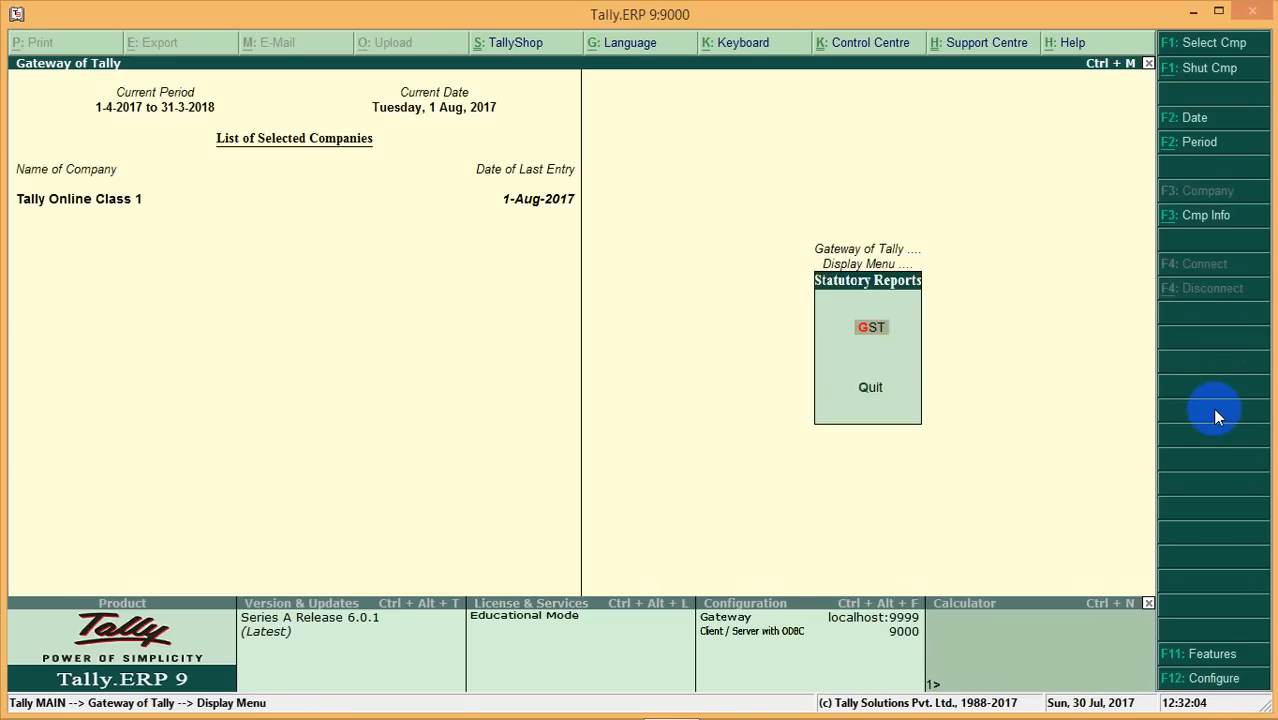
{"action": "key", "text": "Return"}
{"action": "key", "text": "Return"}
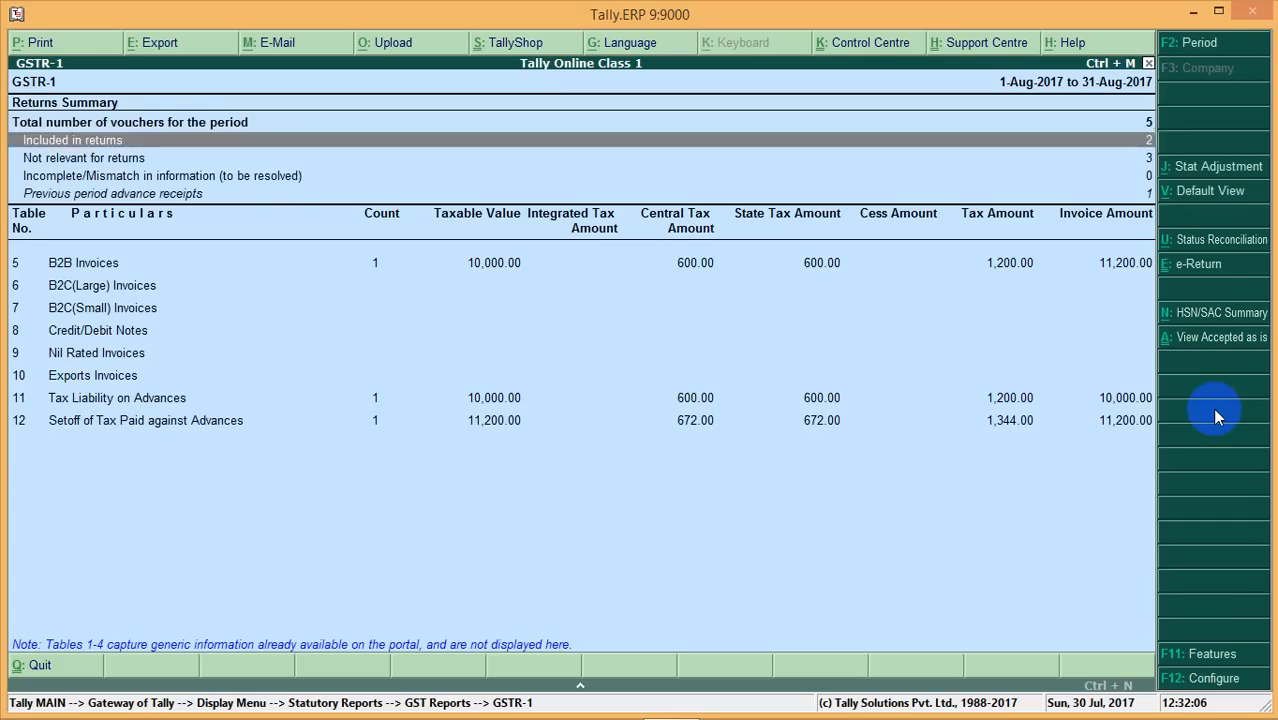
Examine the Tax Liability on Advances row in GSTR-1 against the journal entry
{"action": "key", "text": "Down"}
{"action": "key", "text": "Down"}
{"action": "key", "text": "Down"}
{"action": "key", "text": "Down"}
{"action": "key", "text": "Down"}
{"action": "key", "text": "Down"}
{"action": "key", "text": "Down"}
{"action": "key", "text": "Down"}
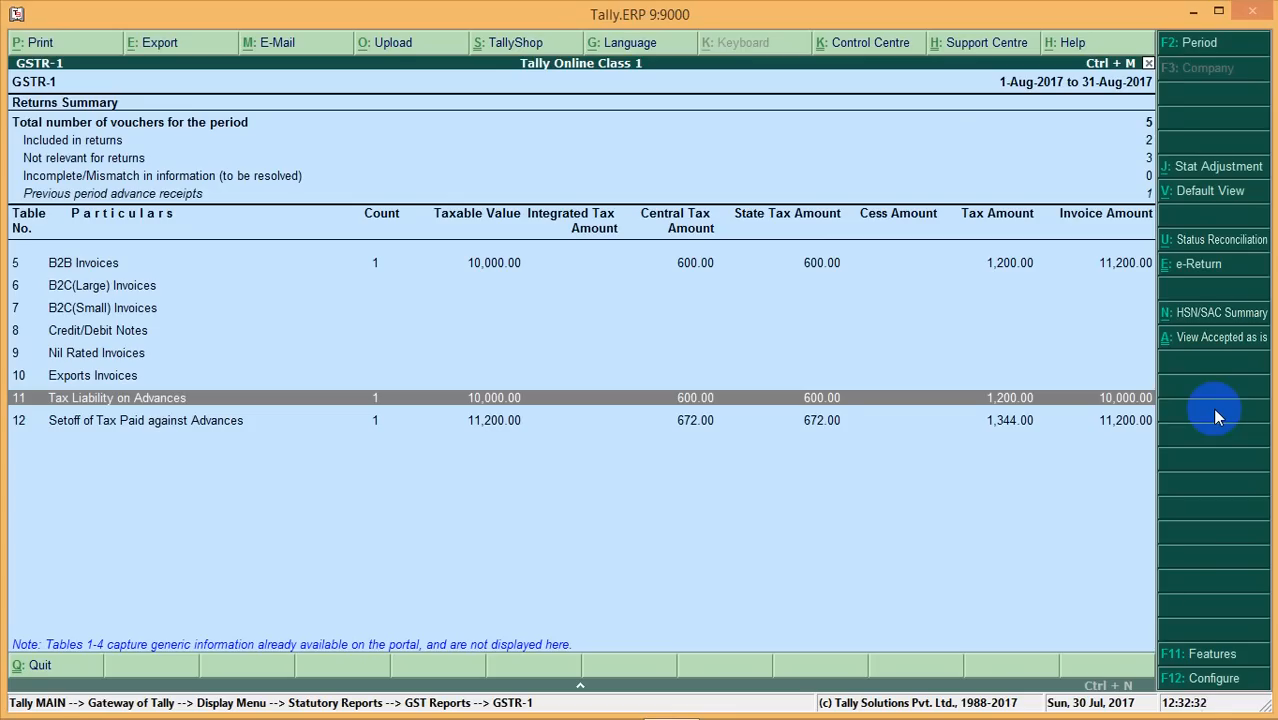
Open the list of Advance Receipt vouchers included in the August GSTR-1 return
{"action": "key", "text": "Up"}
{"action": "key", "text": "Up"}
{"action": "key", "text": "Up"}
{"action": "key", "text": "Up"}
{"action": "key", "text": "Up"}
{"action": "key", "text": "Up"}
{"action": "key", "text": "Up"}
{"action": "key", "text": "Up"}
{"action": "key", "text": "Up"}
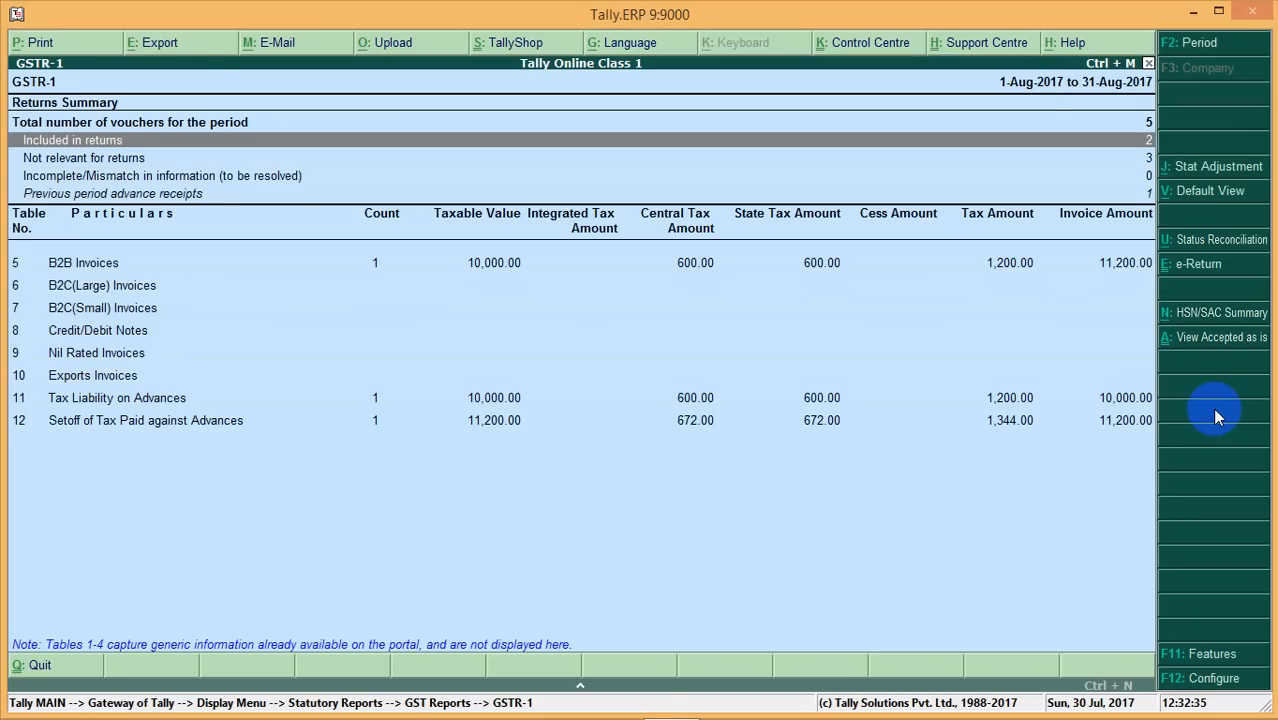
{"action": "key", "text": "Return"}
{"action": "key", "text": "Down"}
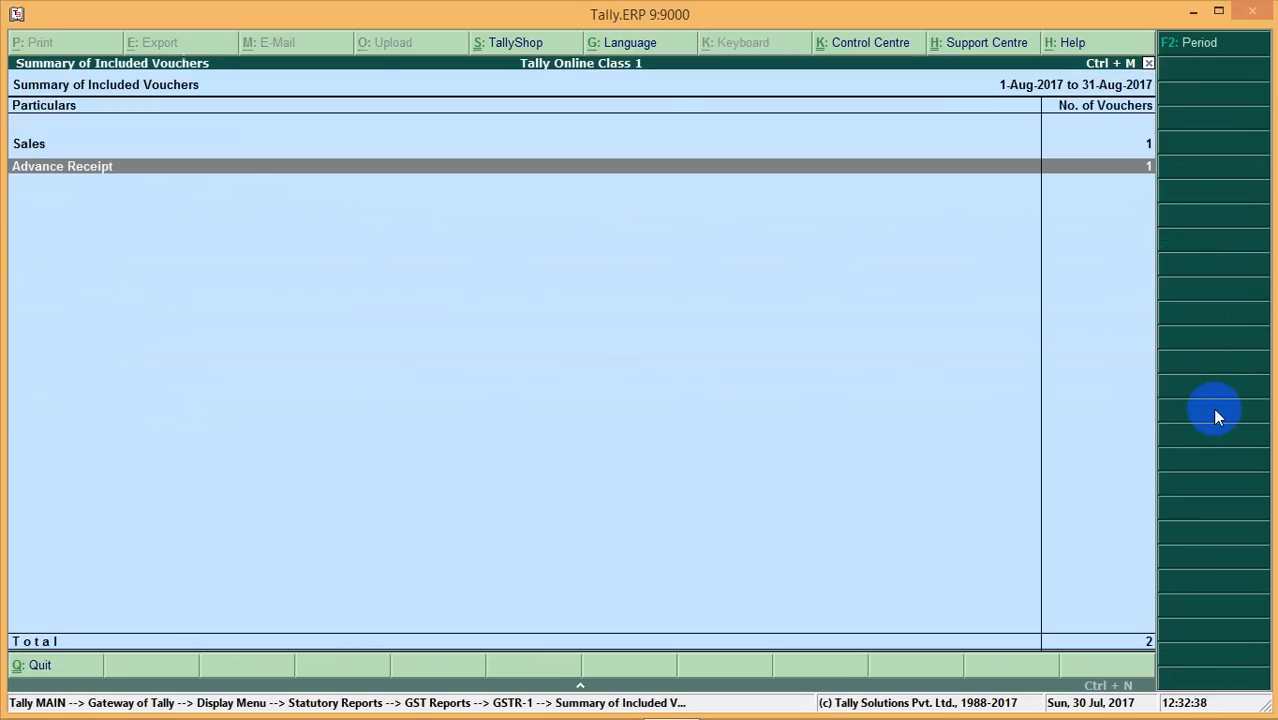
{"action": "key", "text": "Return"}
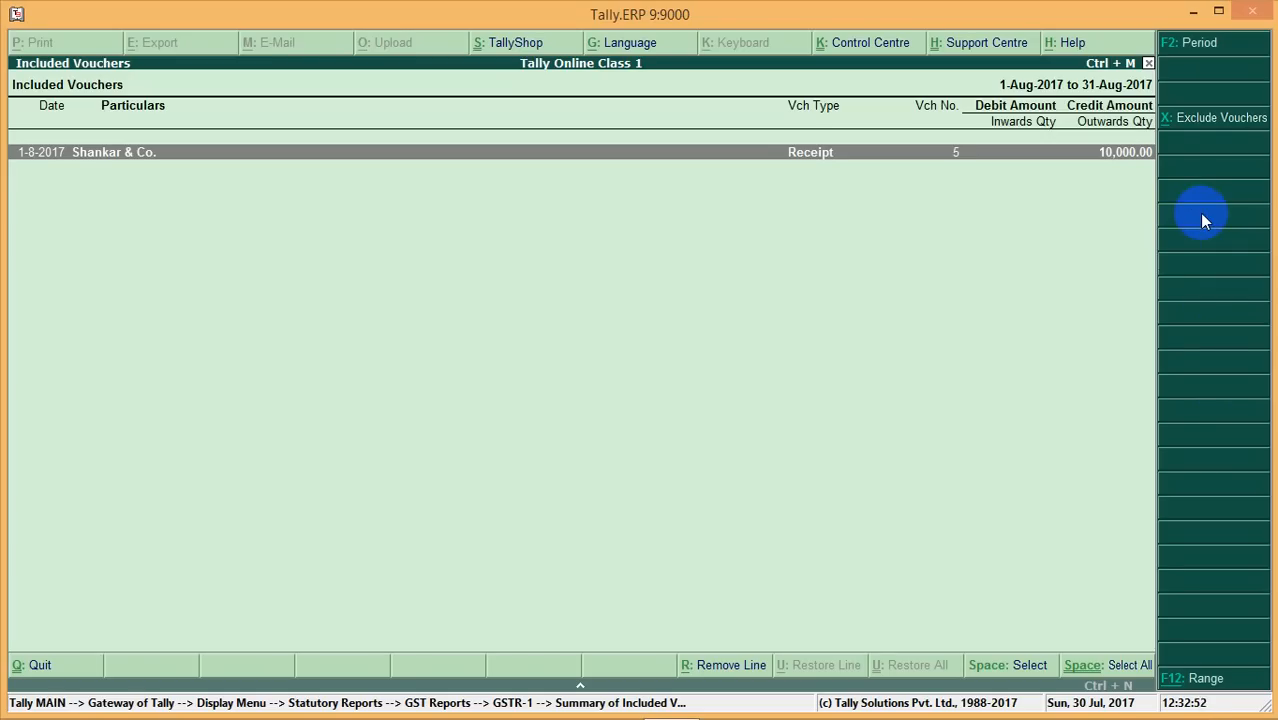
Exclude the Shankar & Co. receipt voucher 5 from the return and go back to the GSTR-1 summary
{"action": "key", "text": "alt+x"}
{"action": "key", "text": "Return"}
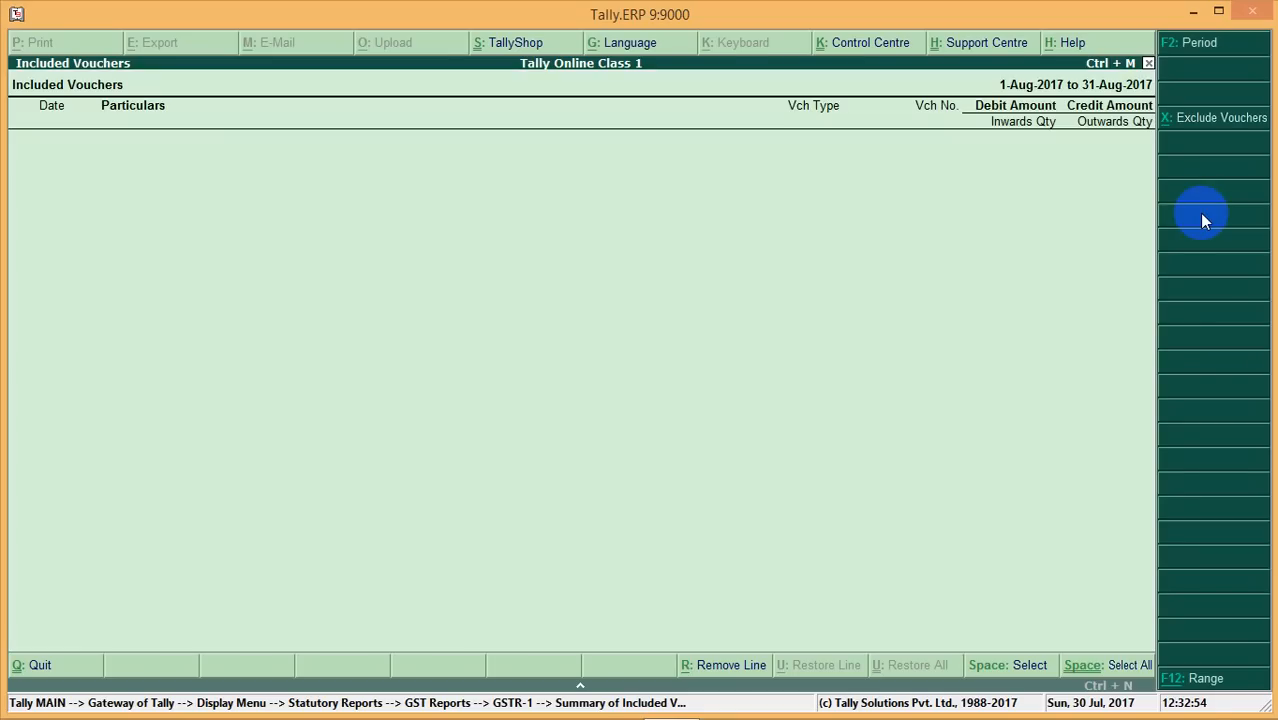
{"action": "key", "text": "Escape"}
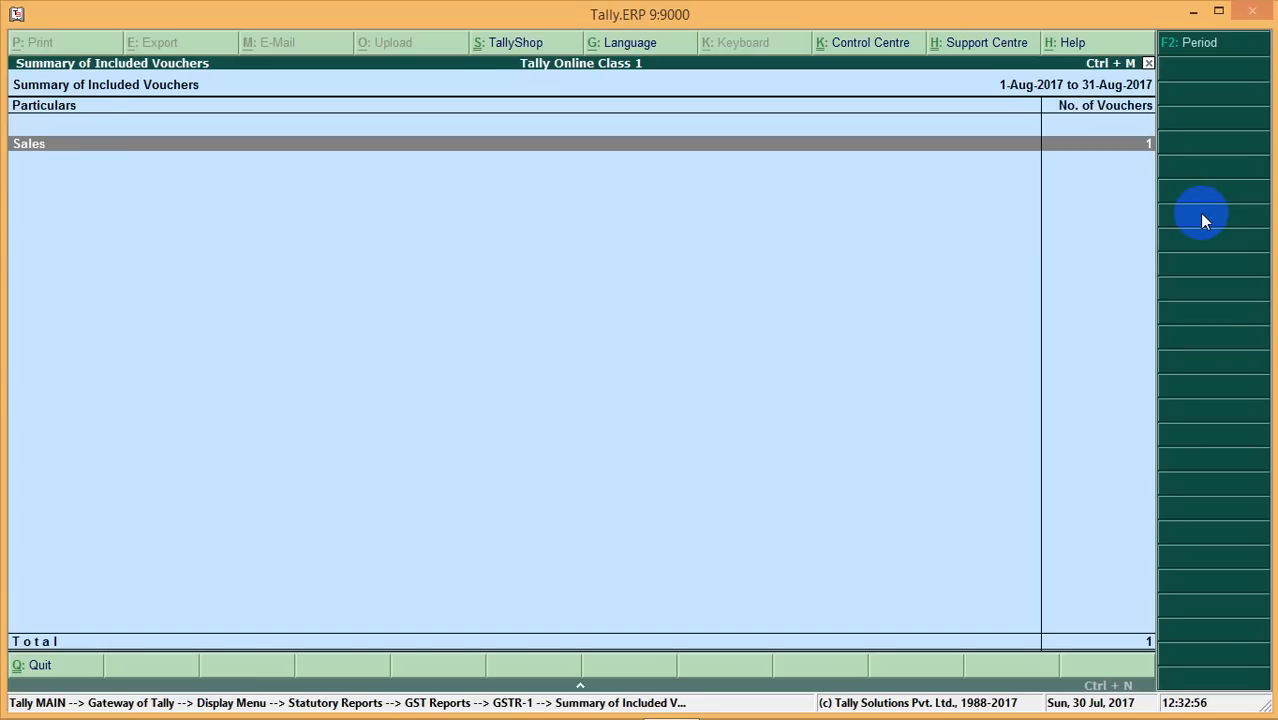
{"action": "key", "text": "Escape"}
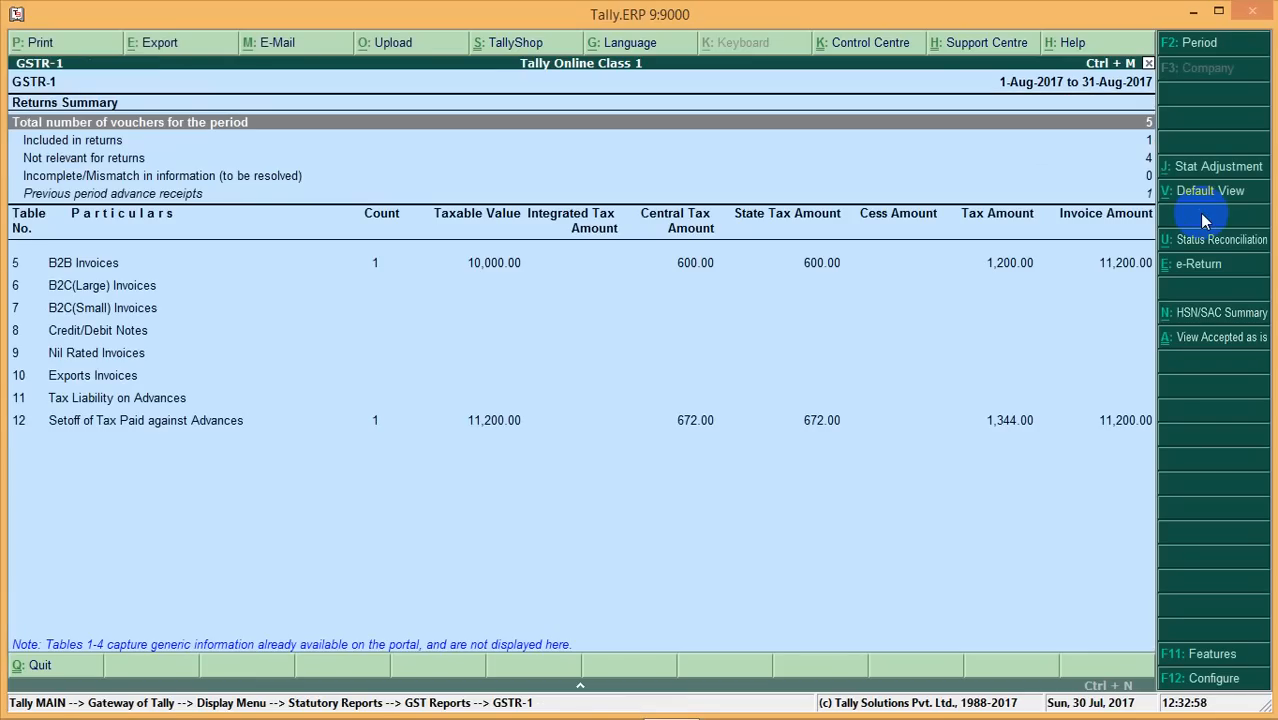
Recheck the Tax Liability on Advances row in GSTR-1 after excluding the advance receipt
{"action": "key", "text": "Down"}
{"action": "key", "text": "Down"}
{"action": "key", "text": "Down"}
{"action": "key", "text": "Down"}
{"action": "key", "text": "Down"}
{"action": "key", "text": "Down"}
{"action": "key", "text": "Down"}
{"action": "key", "text": "Down"}
{"action": "key", "text": "Down"}
{"action": "key", "text": "Down"}
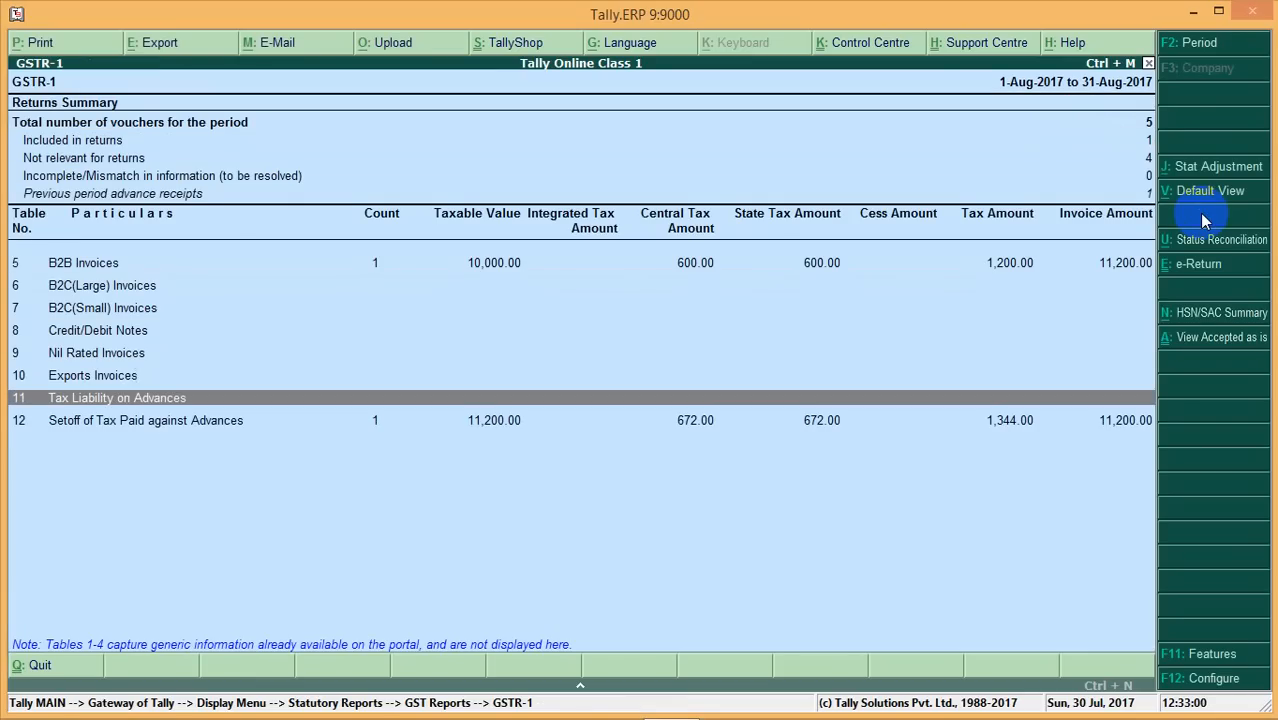
Close GSTR-1 and view the Balance Sheet in detailed form again
{"action": "key", "text": "Escape"}
{"action": "key", "text": "Escape"}
{"action": "key", "text": "Escape"}
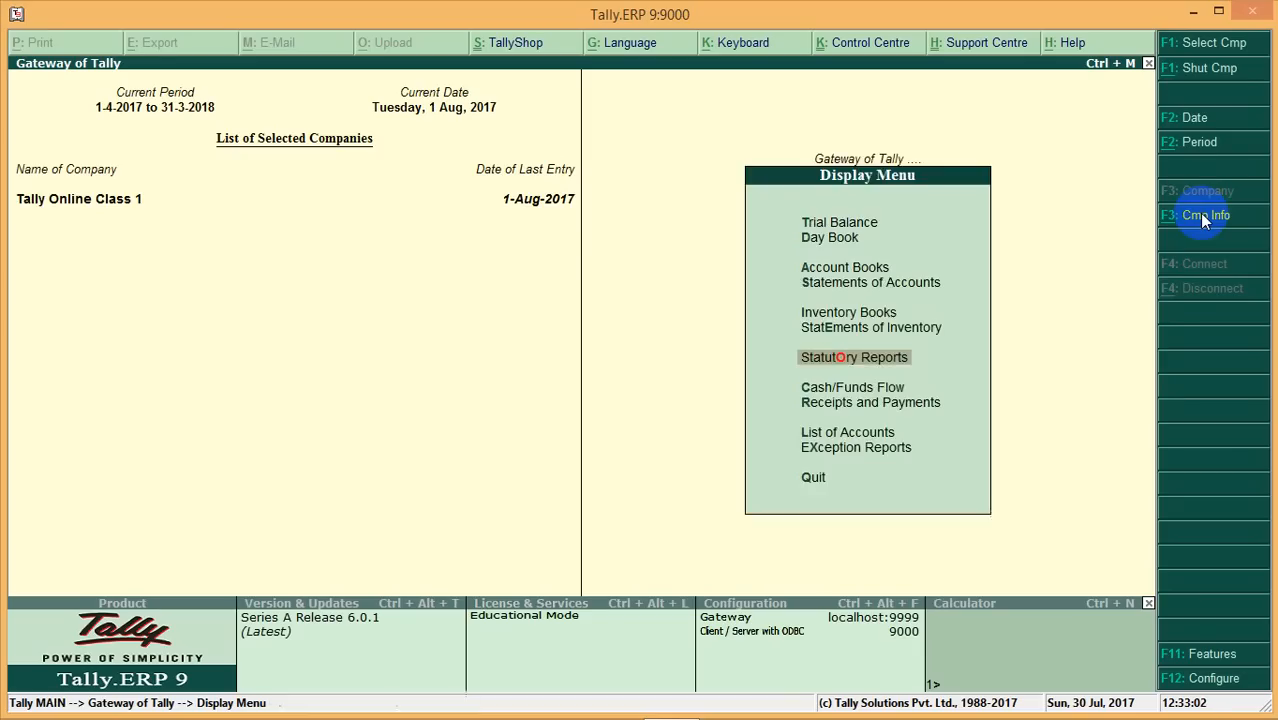
{"action": "key", "text": "Up"}
{"action": "key", "text": "Up"}
{"action": "key", "text": "Up"}
{"action": "key", "text": "Up"}
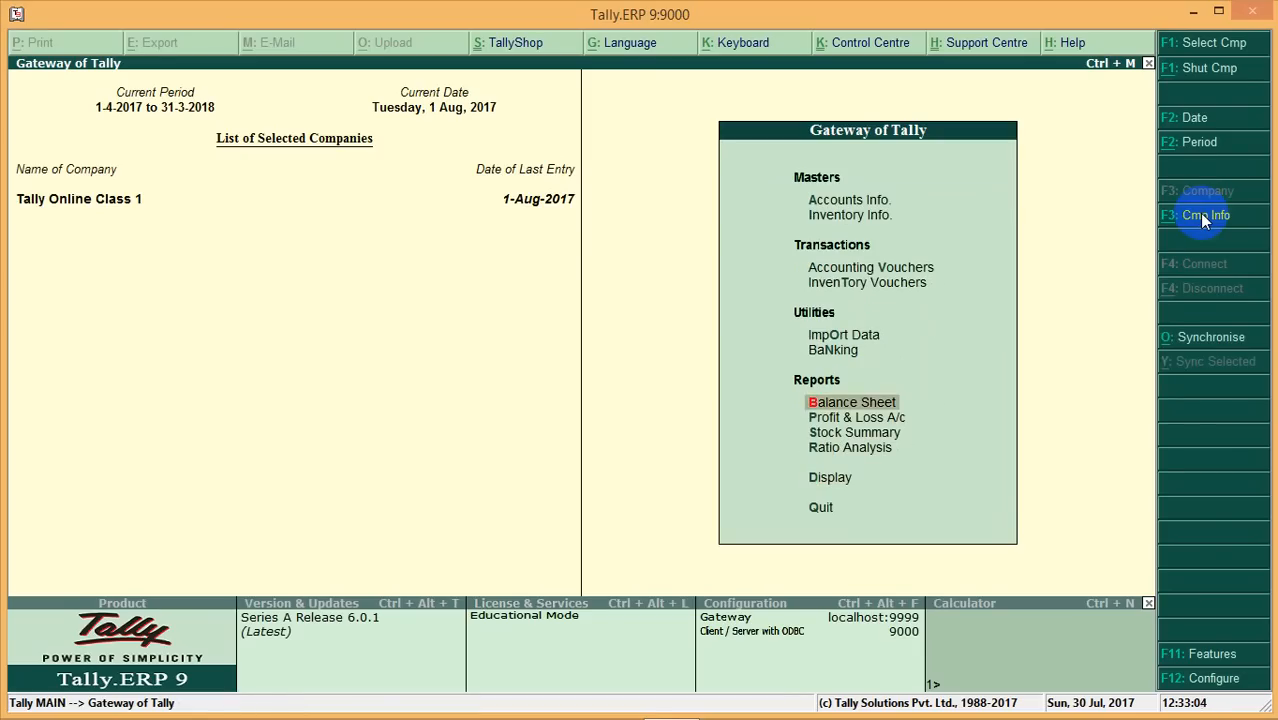
{"action": "key", "text": "Return"}
{"action": "key", "text": "alt+F1"}
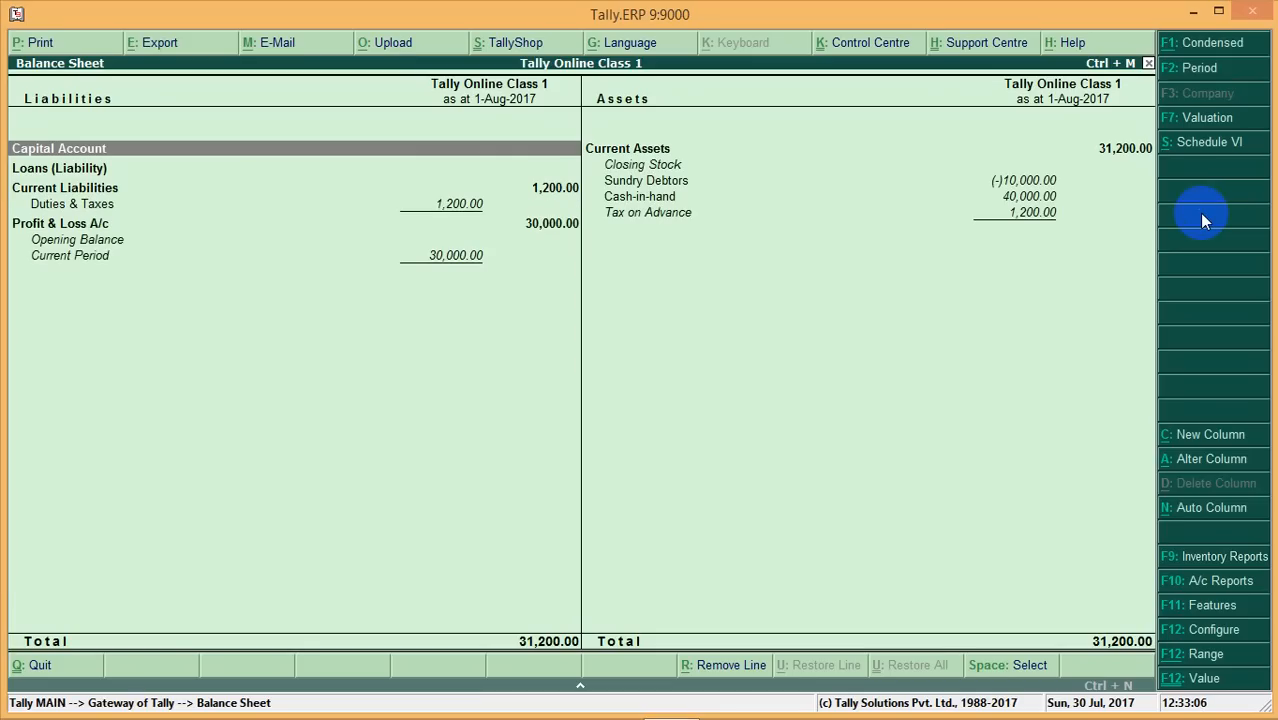
Check the Duties & Taxes liability in the detailed Balance Sheet and return to the Gateway of Tally
{"action": "key", "text": "Down"}
{"action": "key", "text": "Down"}
{"action": "key", "text": "Down"}
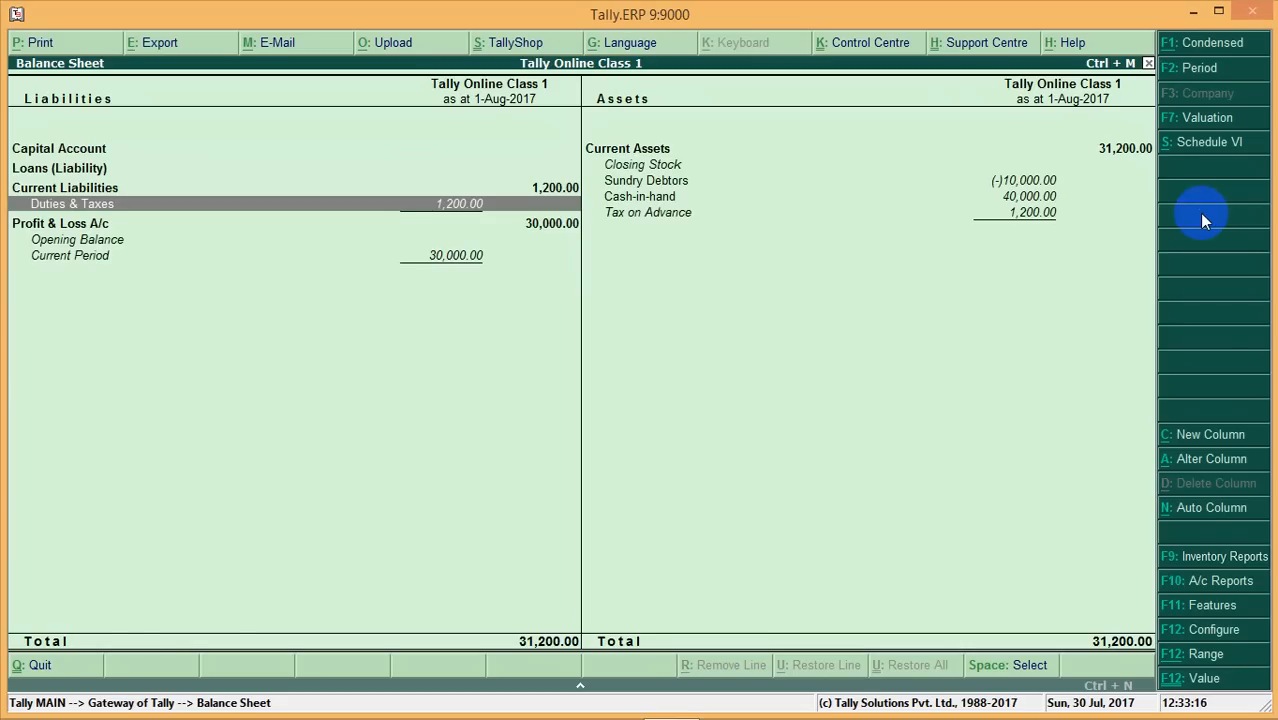
{"action": "key", "text": "Escape"}
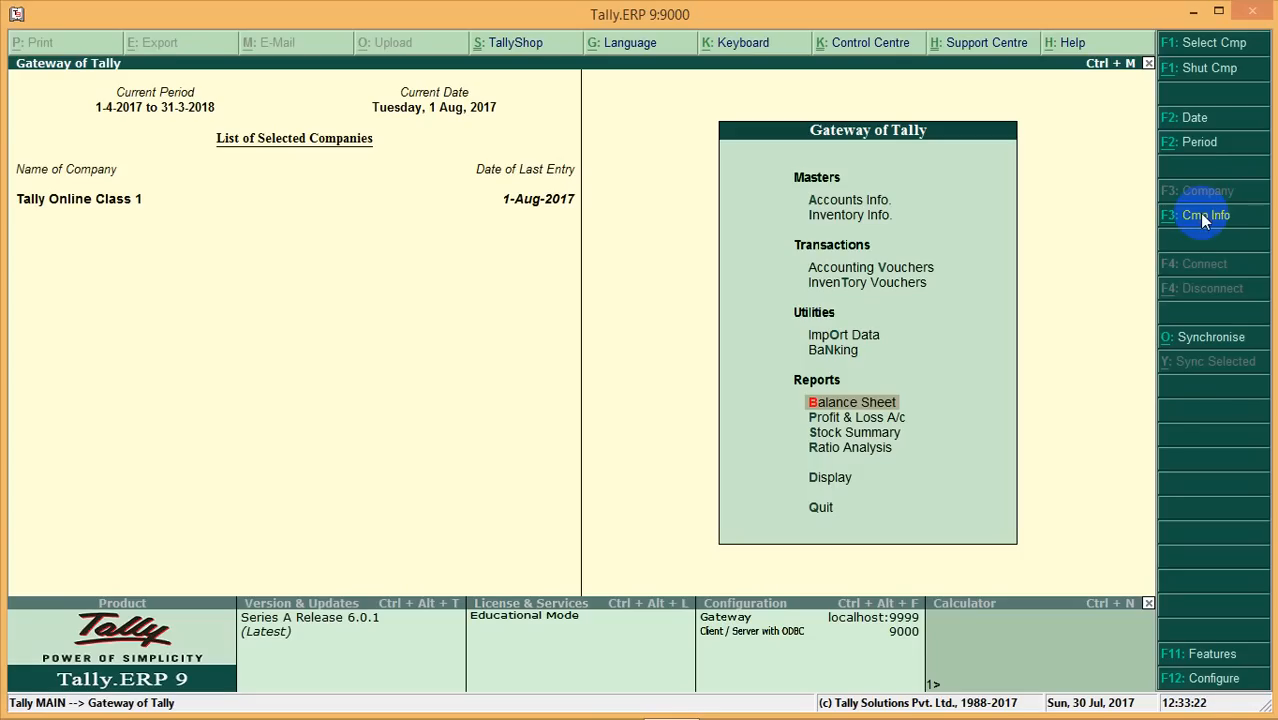
Open accounting voucher creation for a new journal voucher
{"action": "key", "text": "Up"}
{"action": "key", "text": "Up"}
{"action": "key", "text": "Up"}
{"action": "key", "text": "Up"}
{"action": "key", "text": "Up"}
{"action": "key", "text": "Down"}
{"action": "key", "text": "Return"}
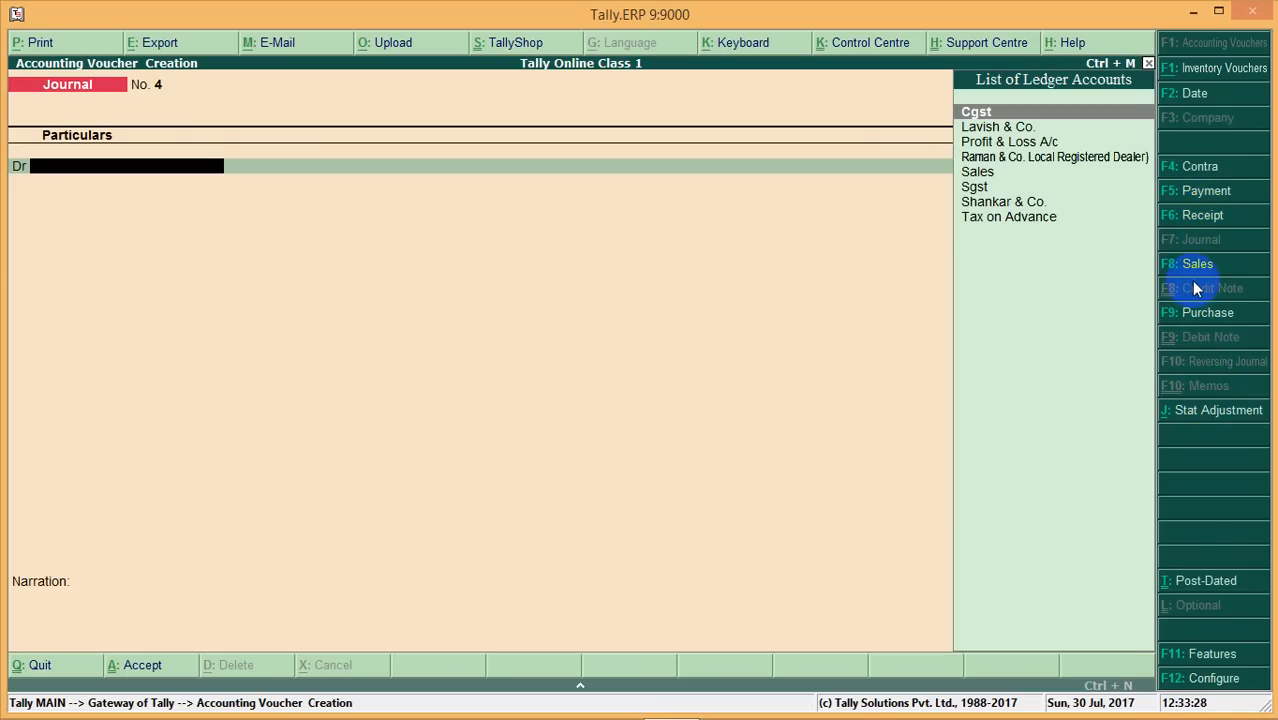
Set the journal's GST stat adjustment to Decrease of Tax Liability with Cancellation of Advance Receipts as the additional details
{"action": "left_click", "coordinate": [1206, 412]}
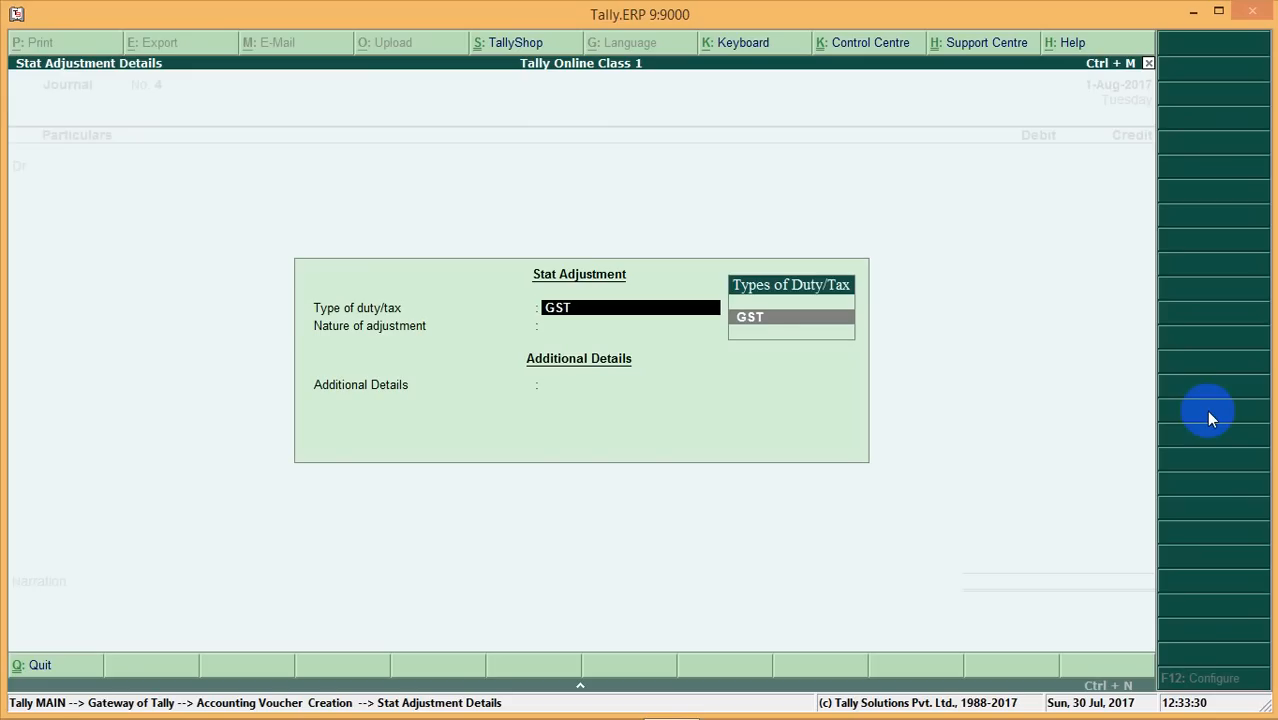
{"action": "key", "text": "Return"}
{"action": "key", "text": "Return"}
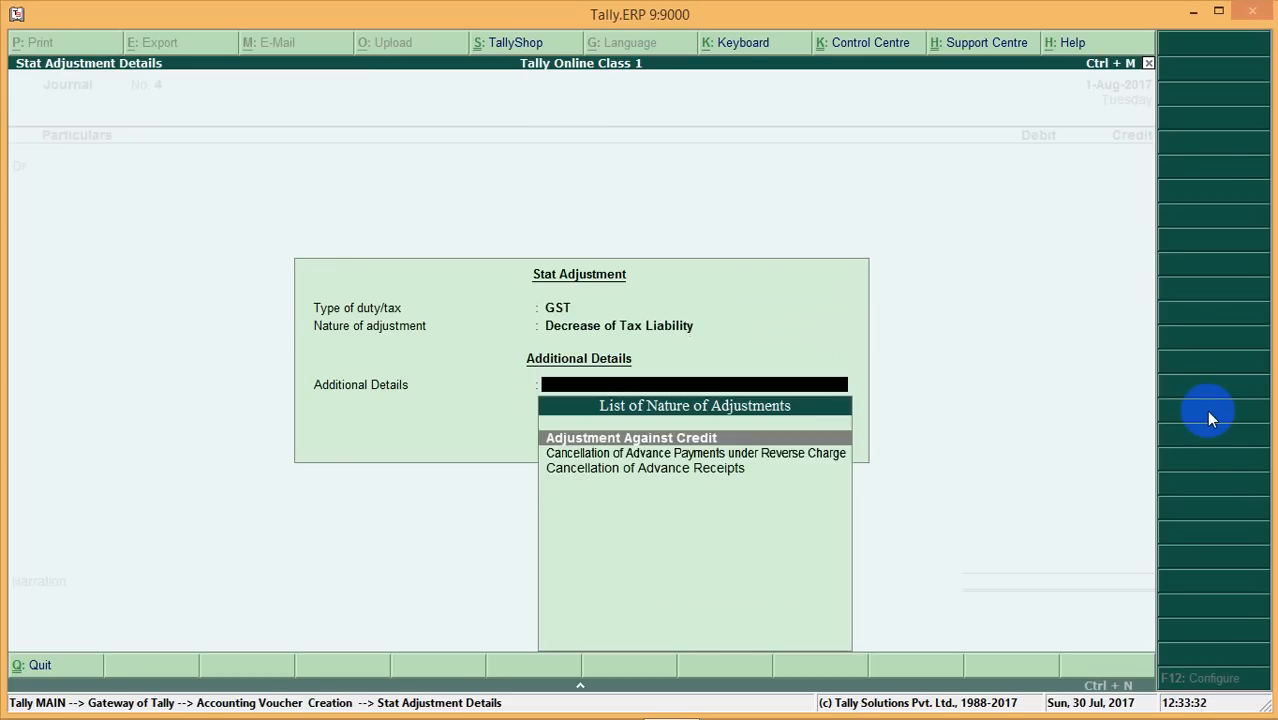
{"action": "key", "text": "Down"}
{"action": "key", "text": "Down"}
{"action": "key", "text": "Up"}
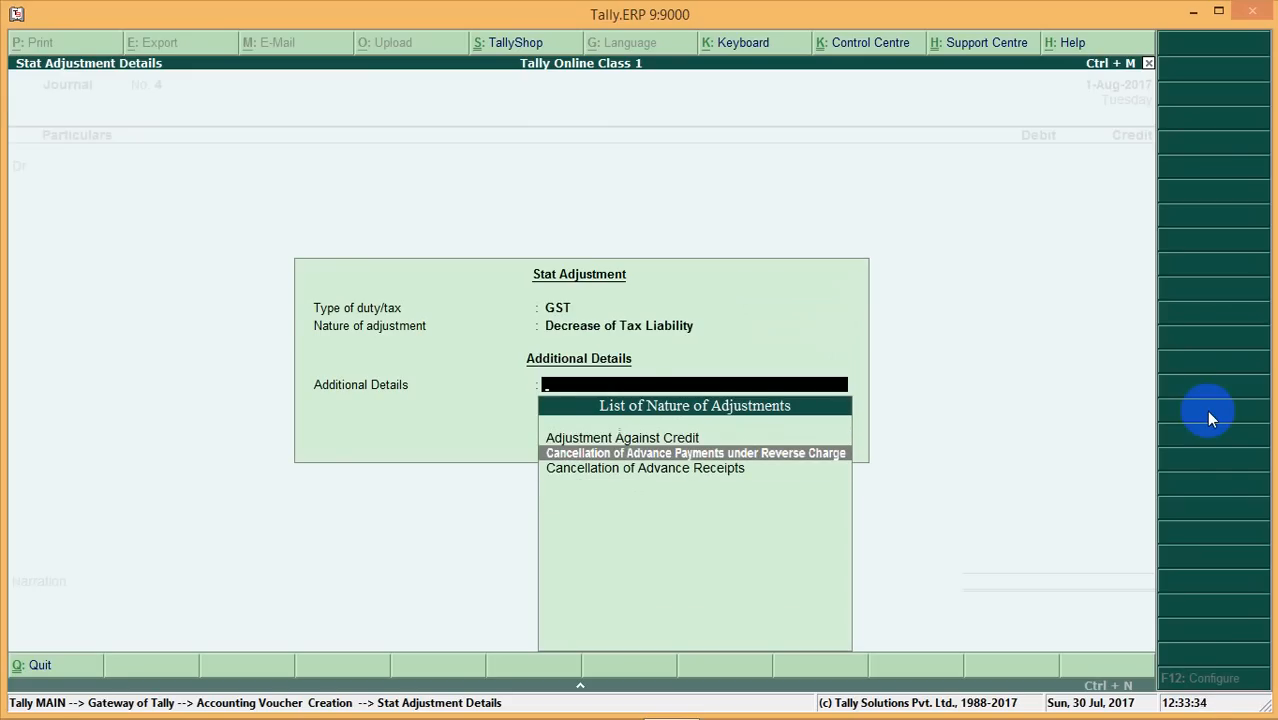
{"action": "key", "text": "Down"}
{"action": "key", "text": "Return"}
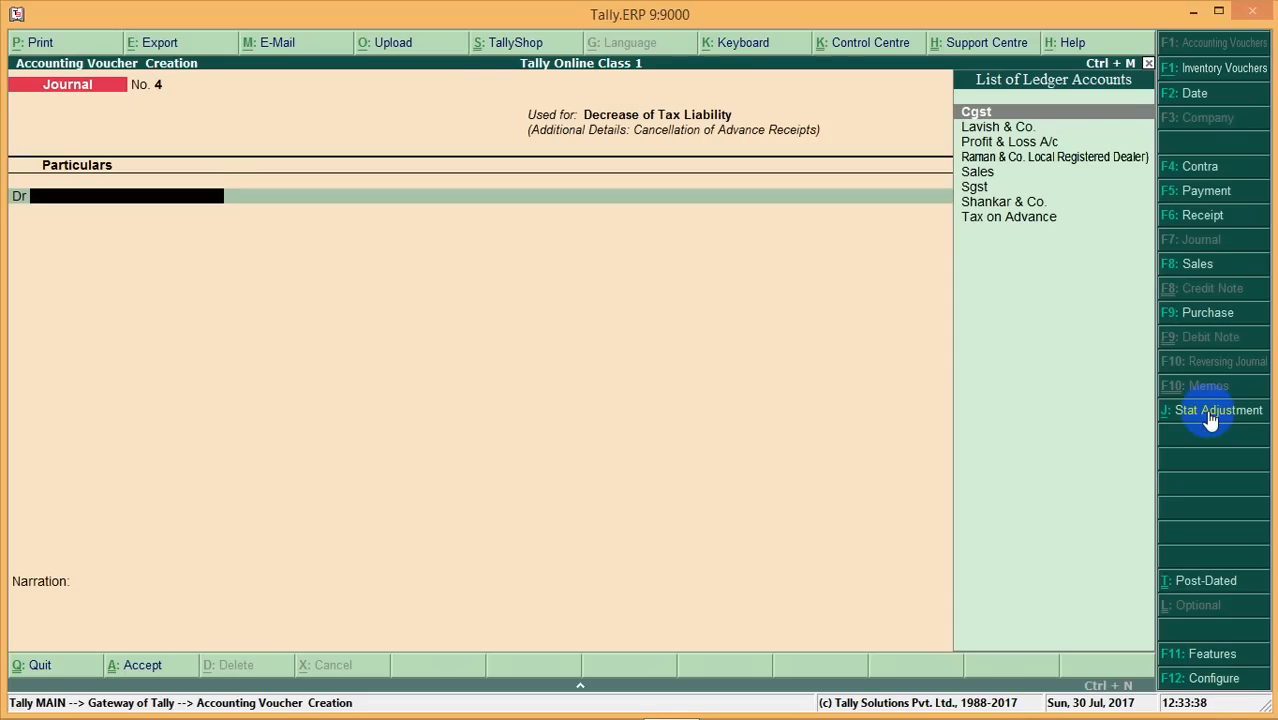
Debit the Cgst ledger with 600 and the Sgst ledger with 600 in the journal voucher
{"action": "key", "text": "Return"}
{"action": "type", "text": "600"}
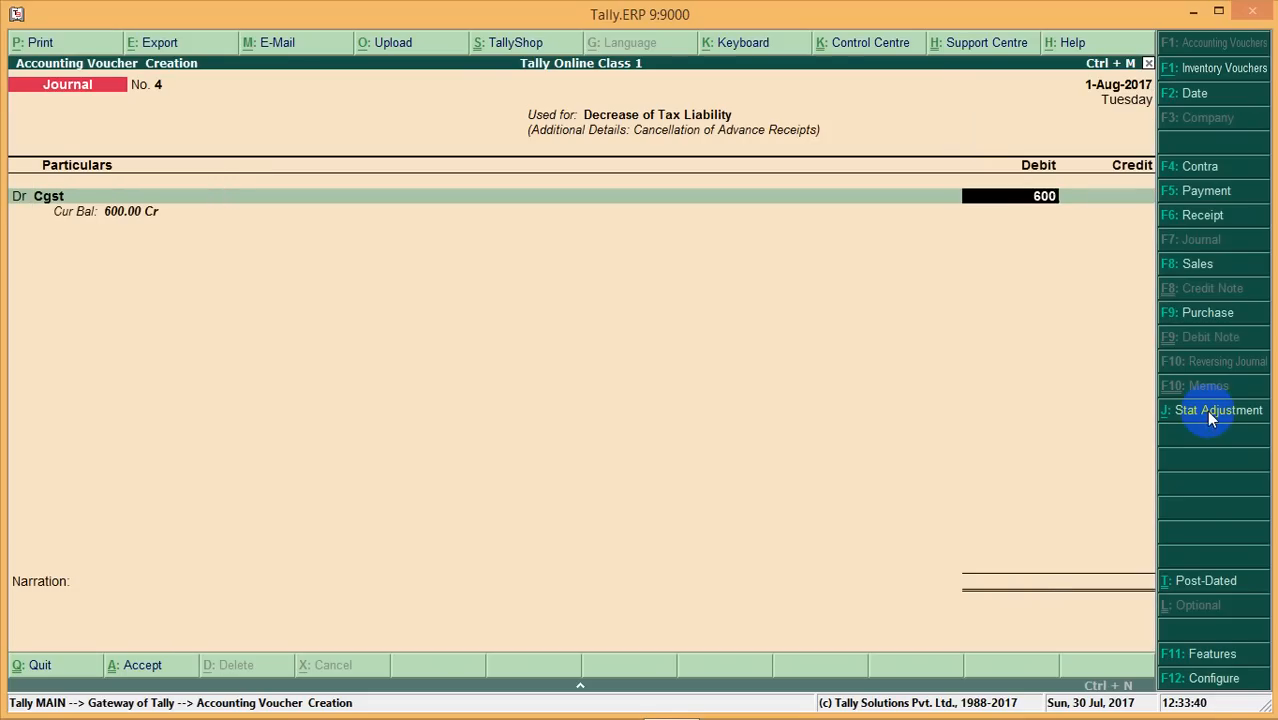
{"action": "key", "text": "Return"}
{"action": "key", "text": "d"}
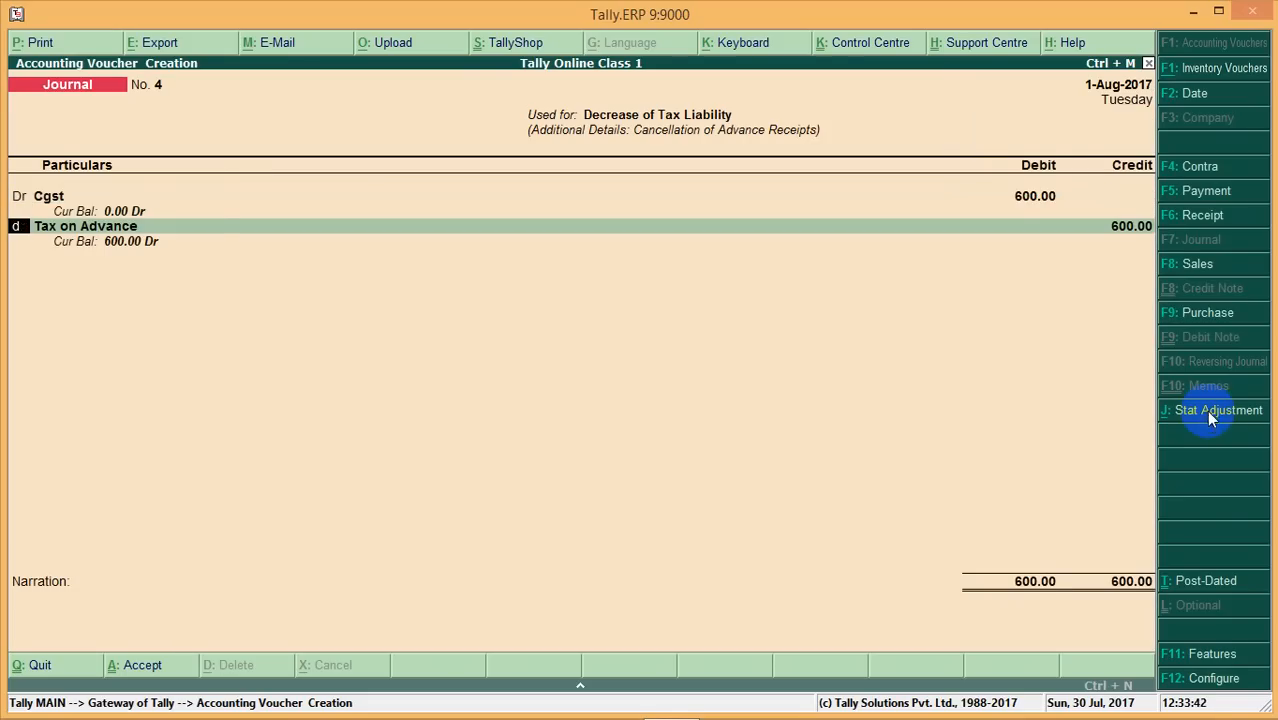
{"action": "key", "text": "Return"}
{"action": "type", "text": "Sgst"}
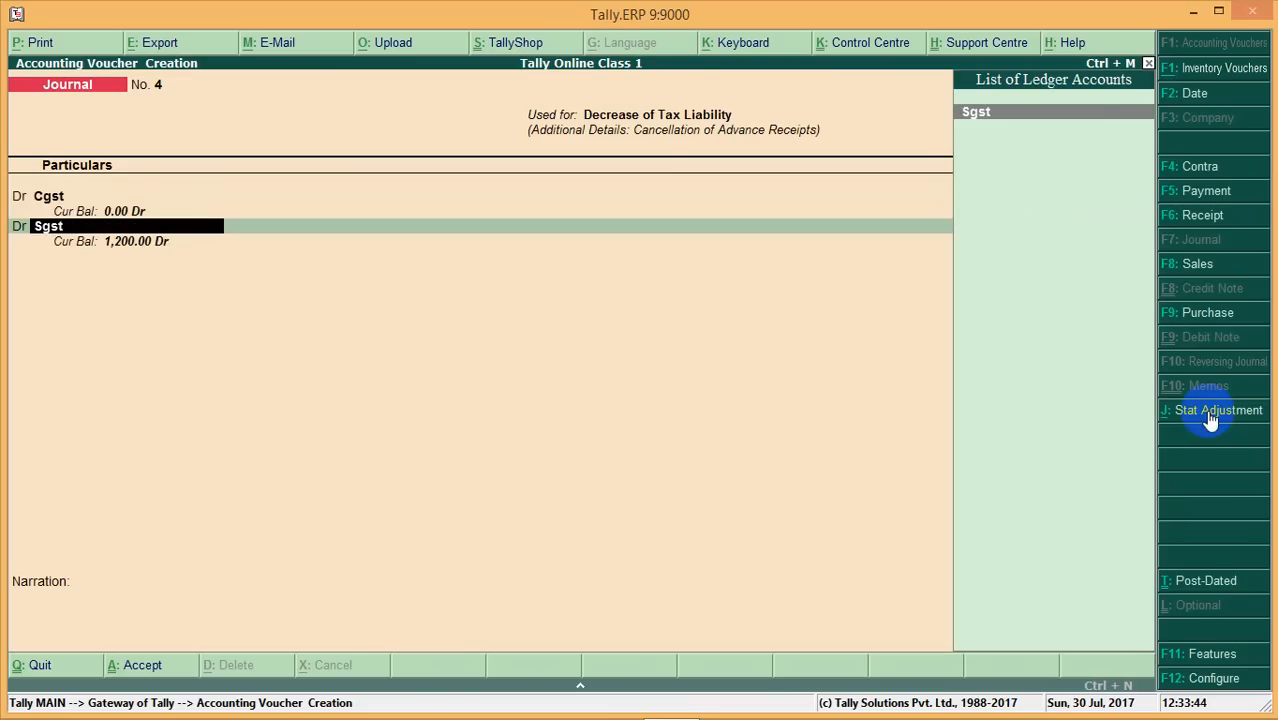
{"action": "key", "text": "Return"}
{"action": "type", "text": "600"}
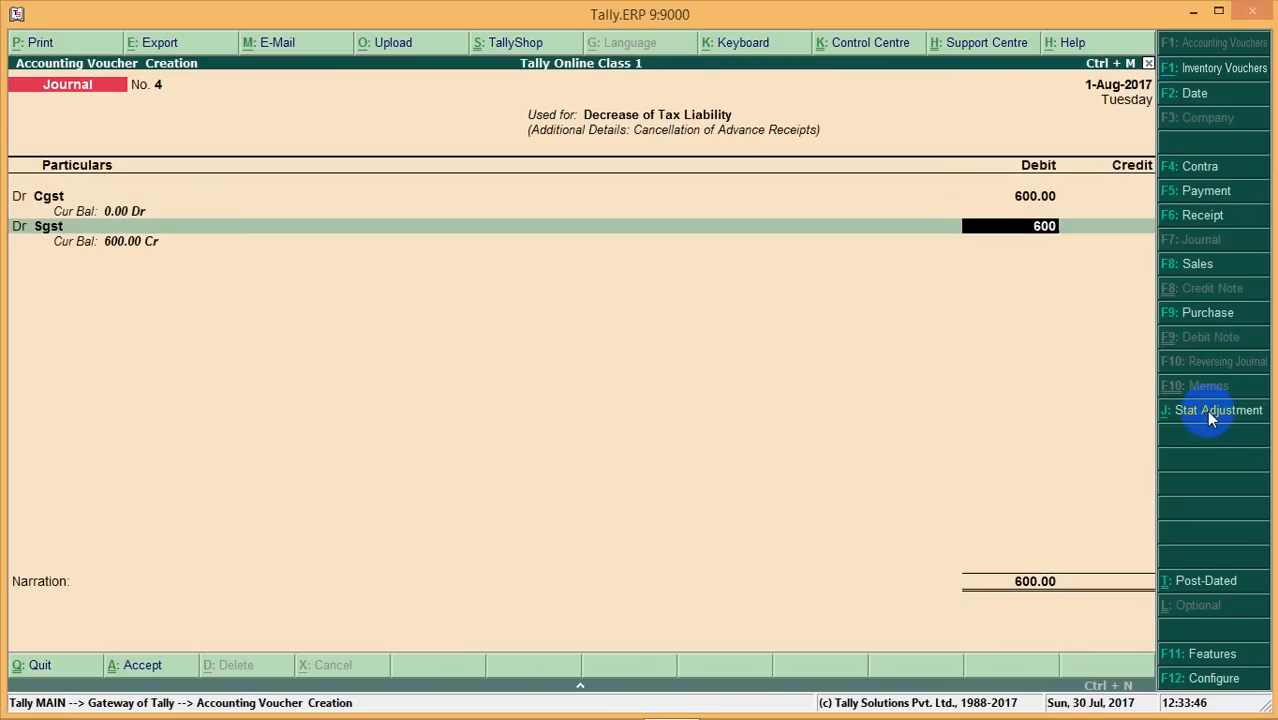
{"action": "key", "text": "Return"}
Credit Tax on Advance with 1,200, save the journal without a narration, and return to the Gateway of Tally
{"action": "key", "text": "Return"}
{"action": "key", "text": "Return"}
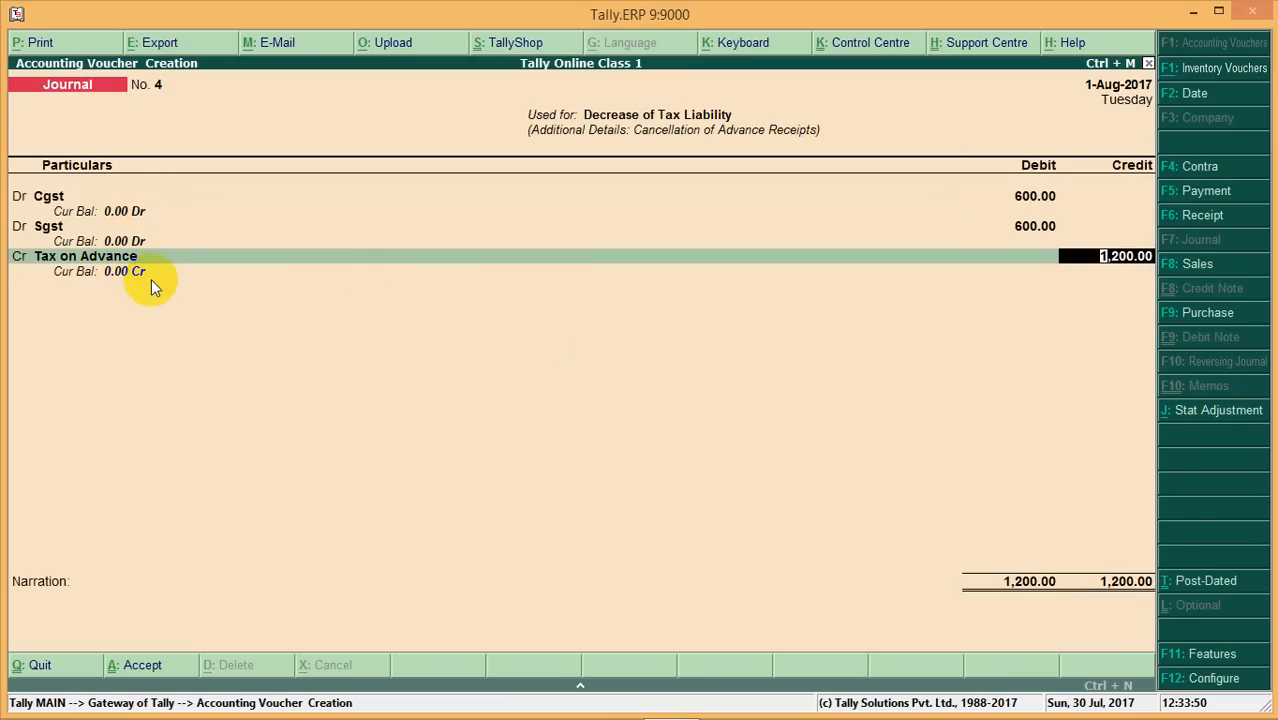
{"action": "key", "text": "Return"}
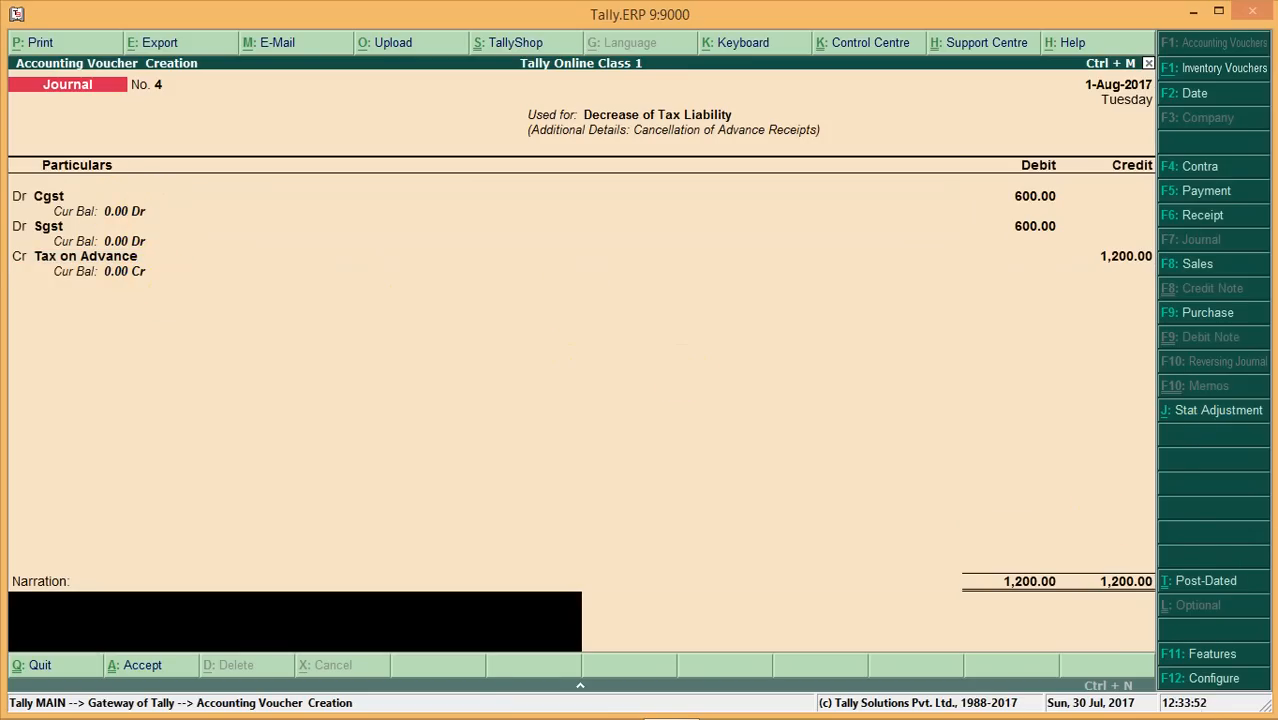
{"action": "key", "text": "Return"}
{"action": "key", "text": "Return"}
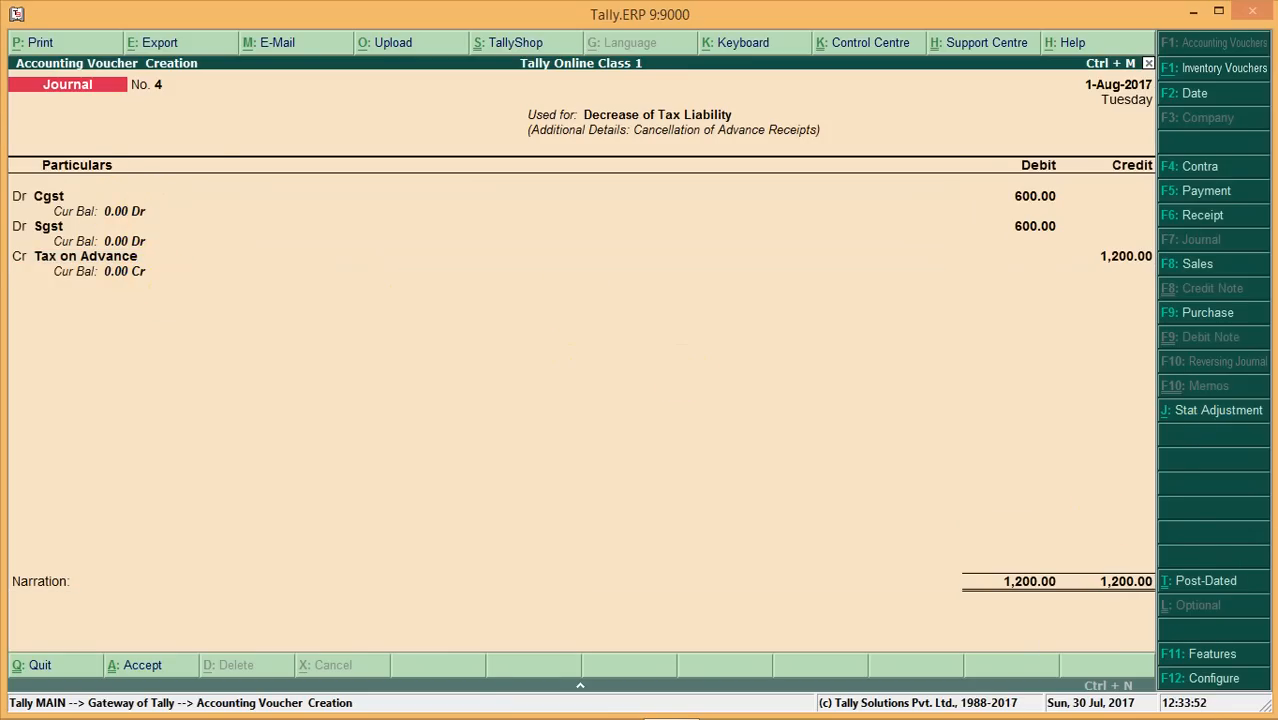
{"action": "key", "text": "Escape"}
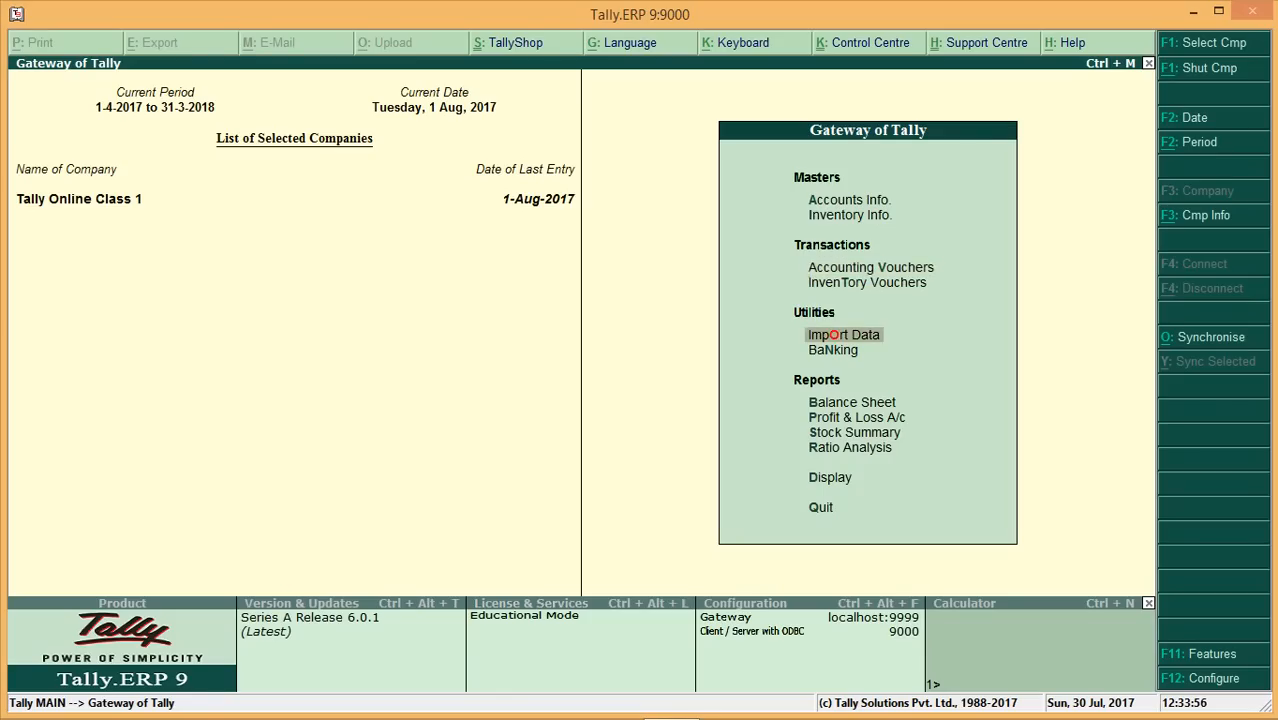
Recheck Duties & Taxes and Tax on Advance in the detailed Balance Sheet, and close the report
{"action": "left_click", "coordinate": [852, 402]}
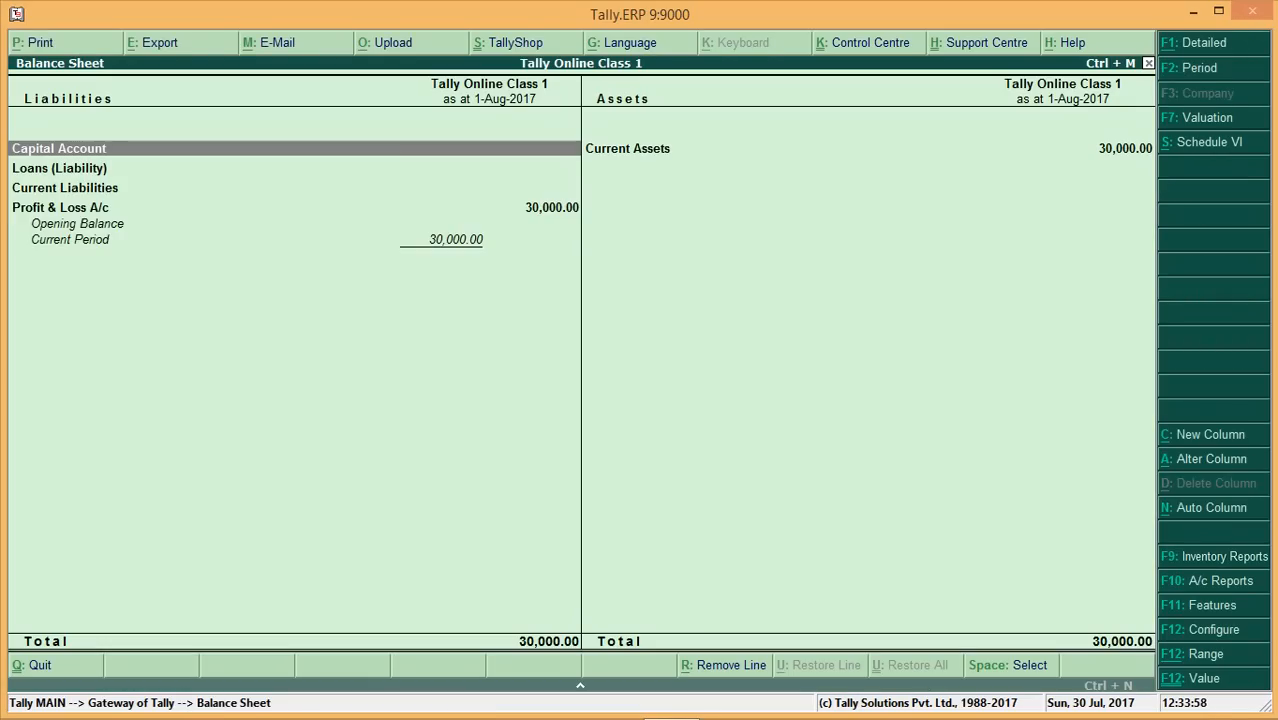
{"action": "key", "text": "alt+F1"}
{"action": "key", "text": "Down"}
{"action": "key", "text": "Down"}
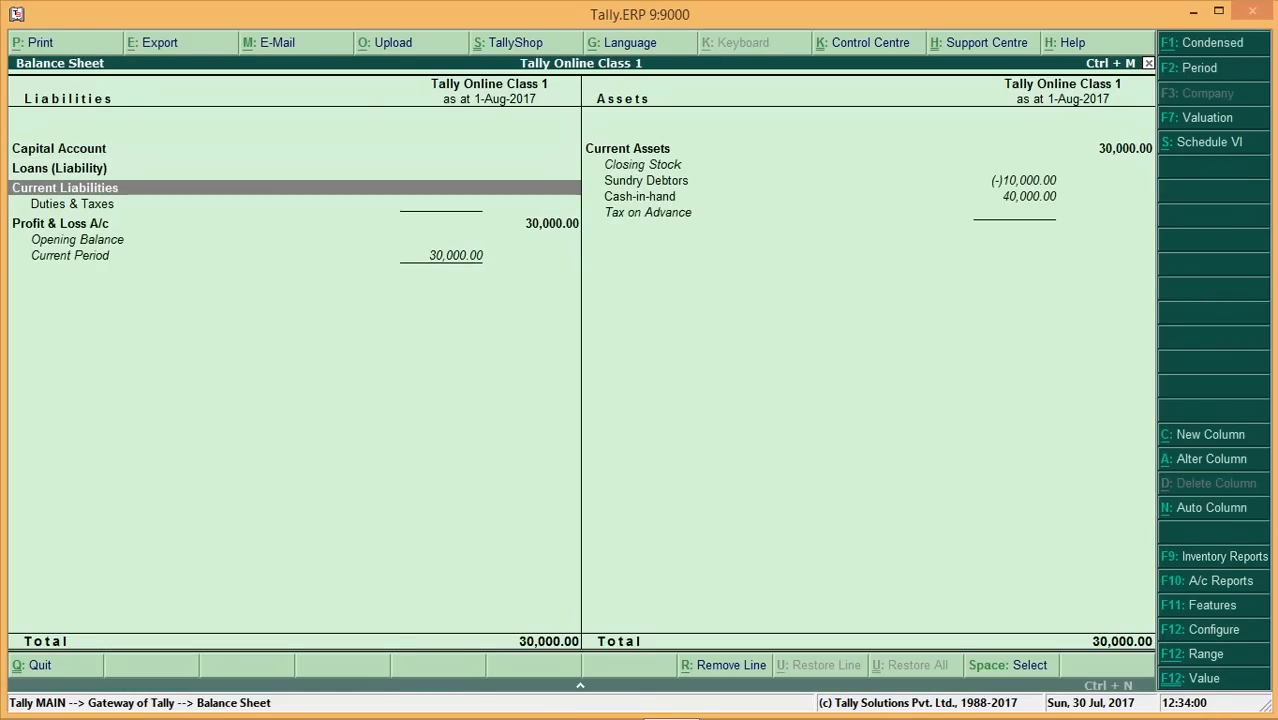
{"action": "key", "text": "Down"}
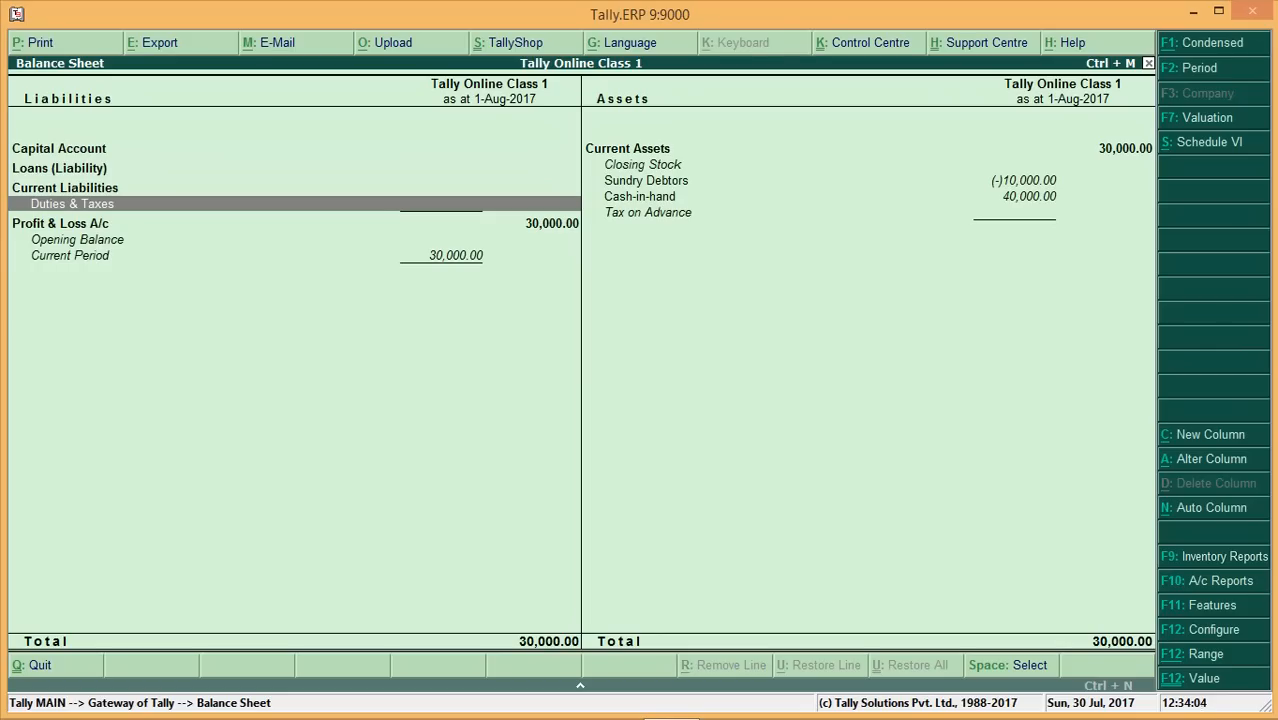
{"action": "key", "text": "Escape"}
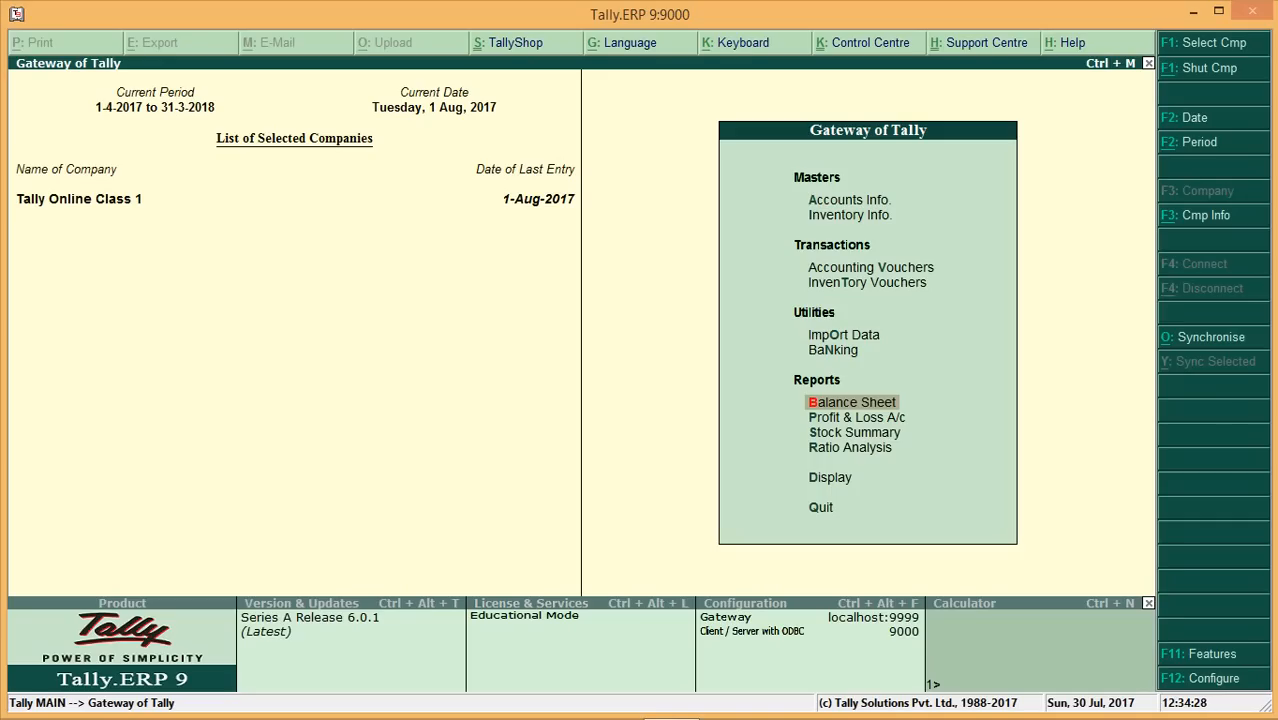
{"action": "mouse_move", "coordinate": [953, 717]}
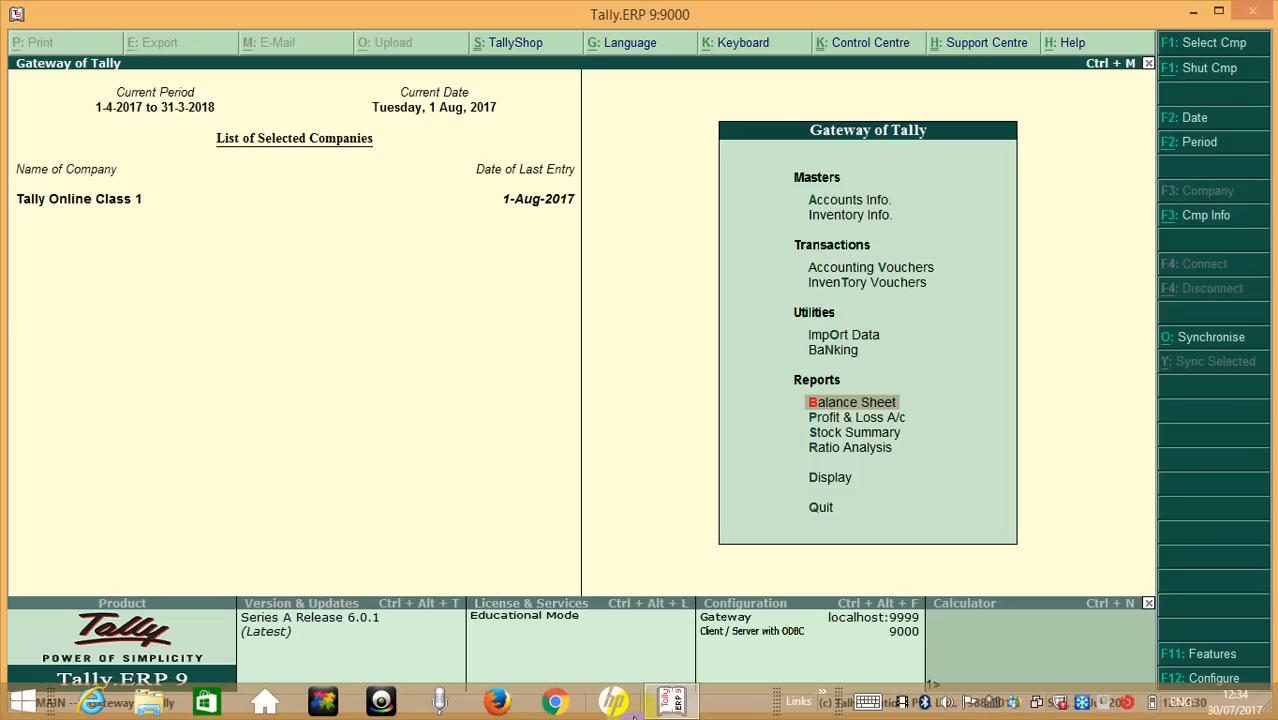